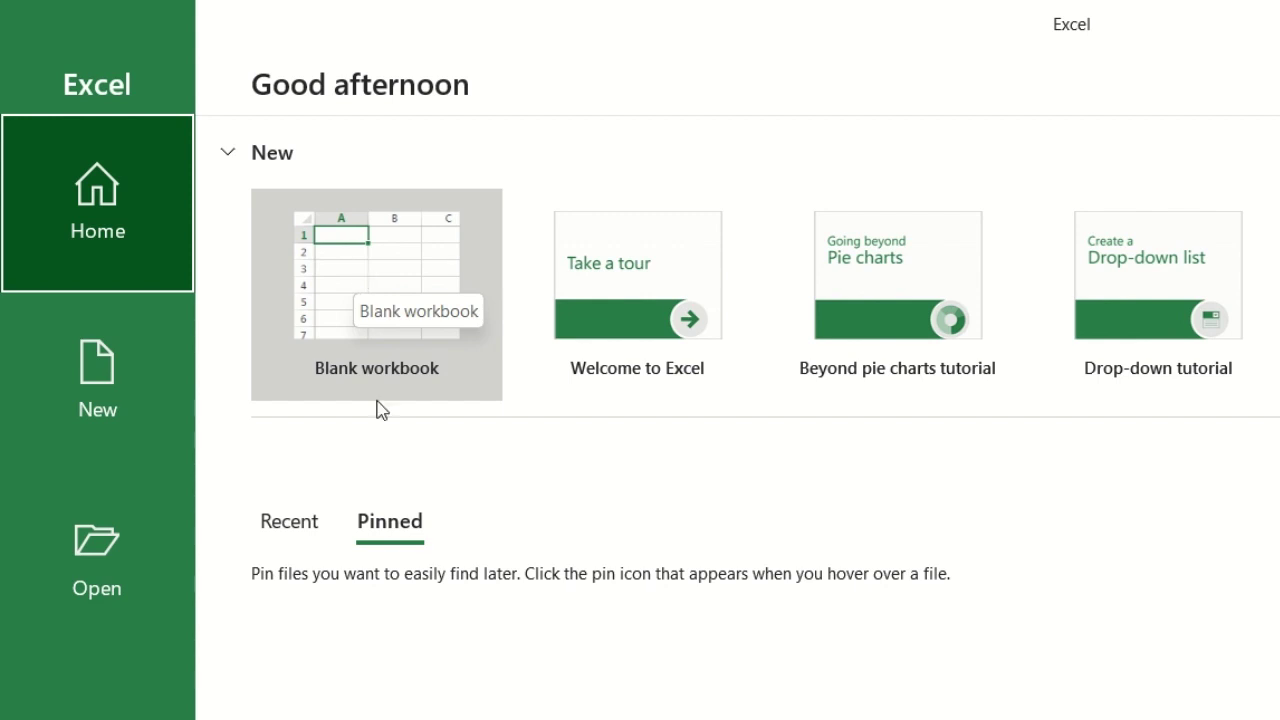
Create a blank workbook and select a large block of worksheet cells starting at A1.
left_click(349, 272)
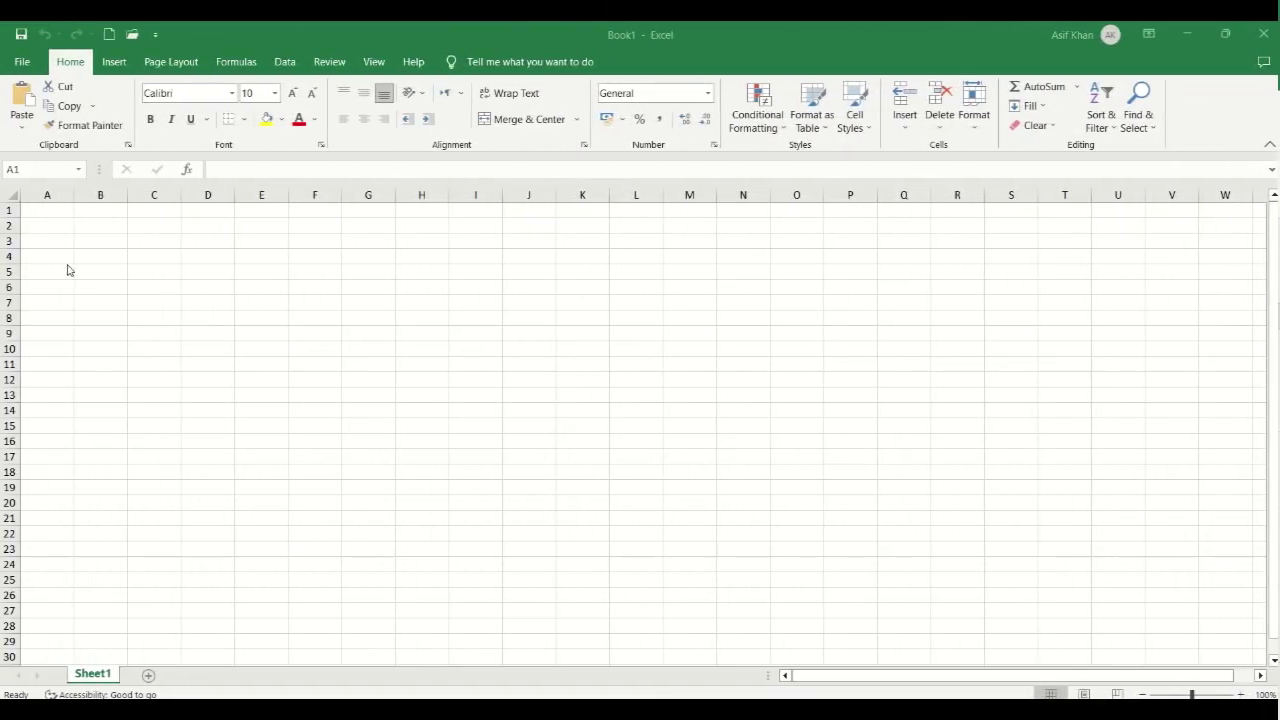
left_click_drag(55, 210, 1120, 631)
left_click(773, 532)
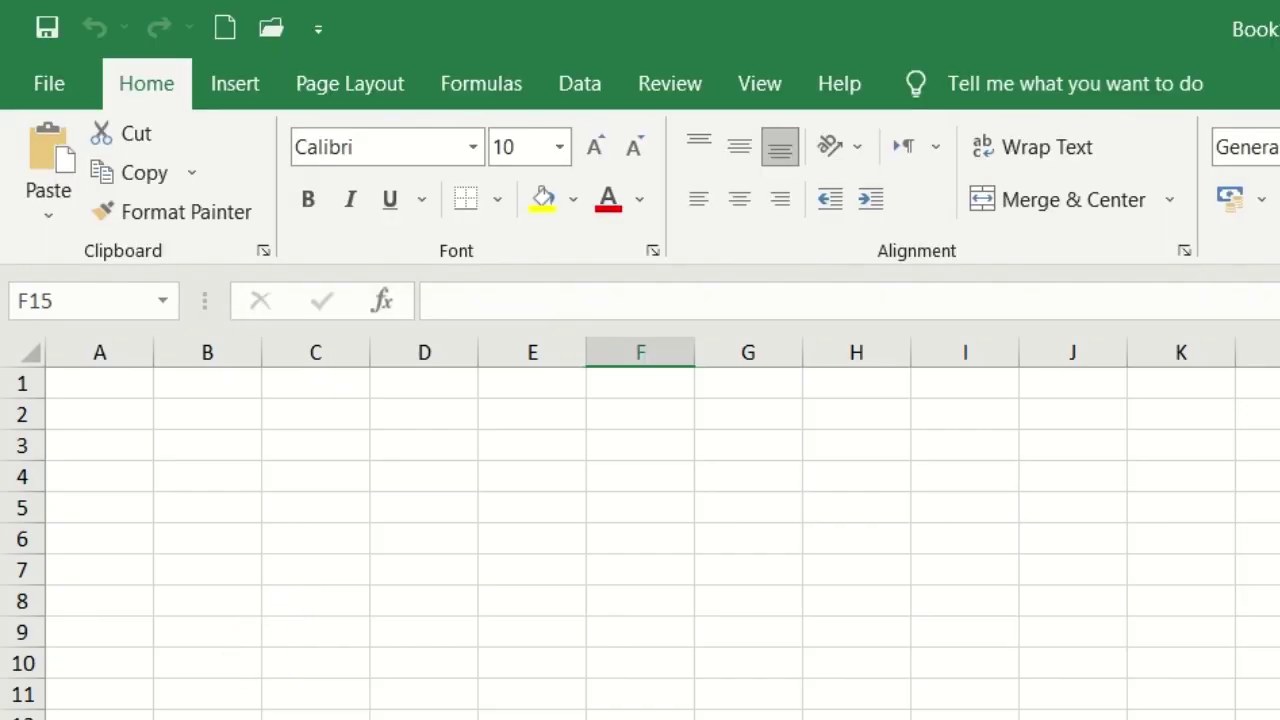
Select entire rows 2, 3, 1 and 4 one after another.
left_click(22, 416)
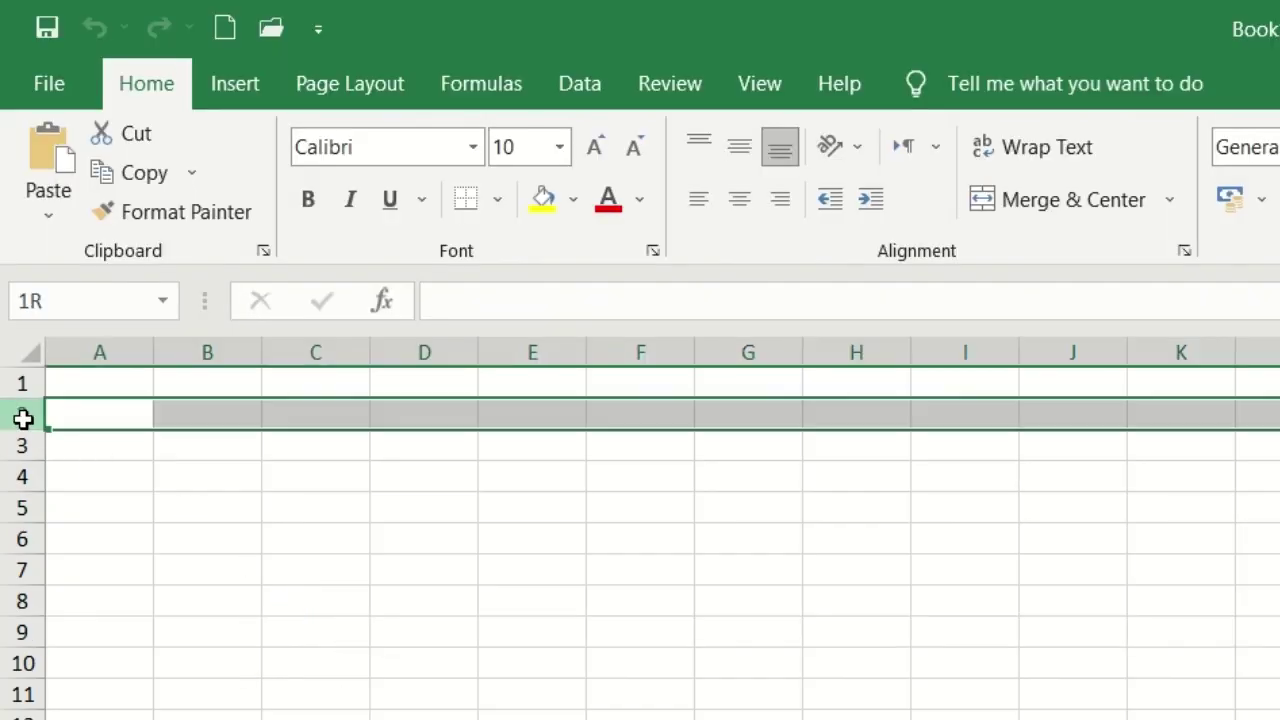
left_click(22, 445)
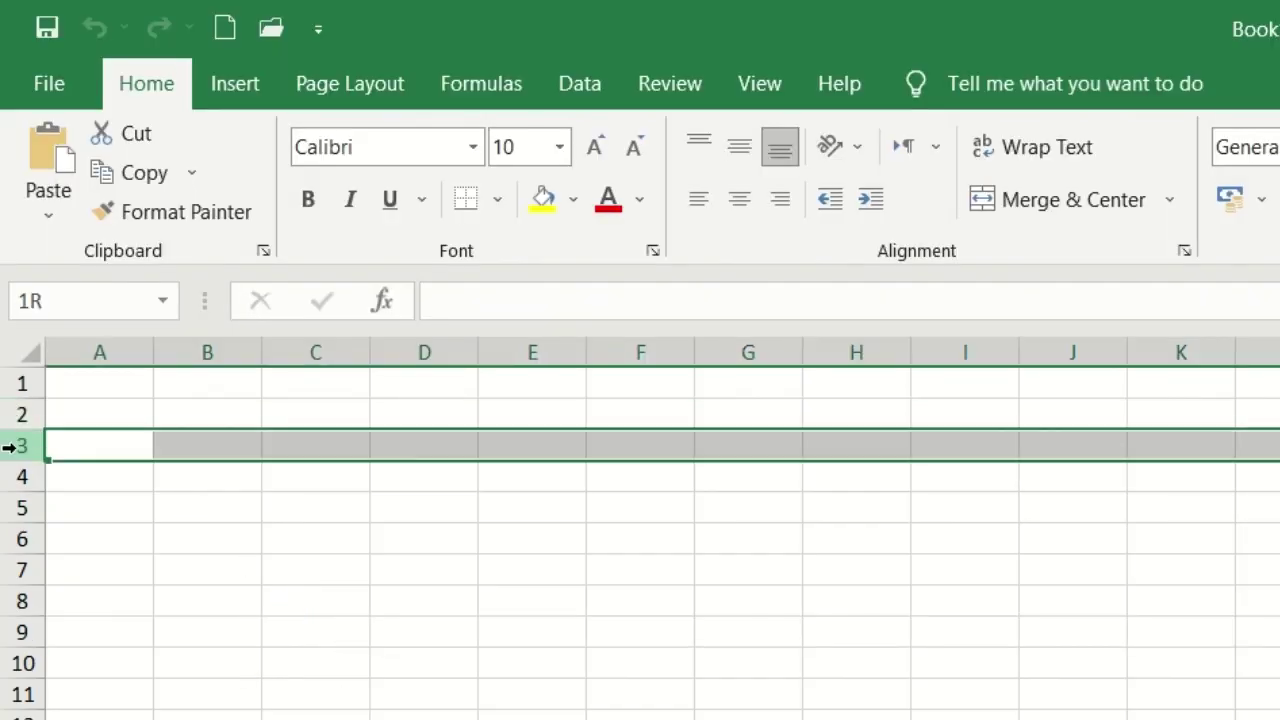
left_click(20, 388)
left_click(20, 477)
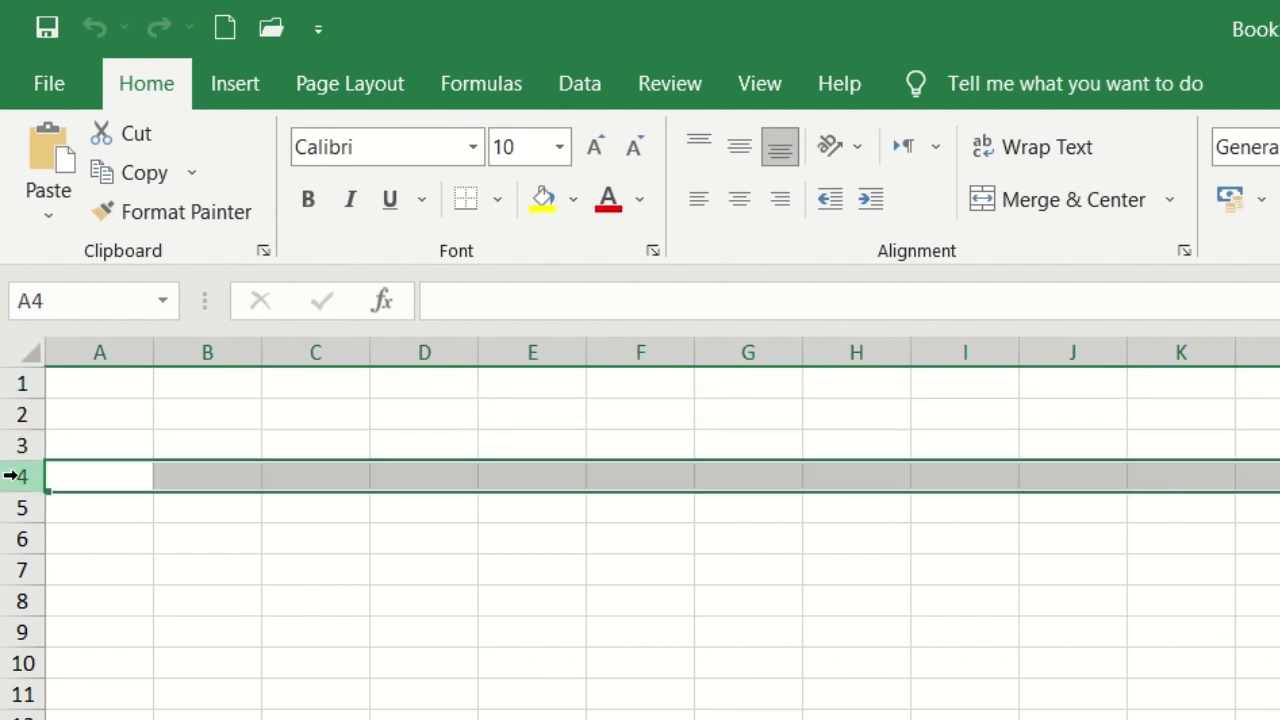
Select entire columns A, B, C, D, E and F one after another.
left_click(123, 354)
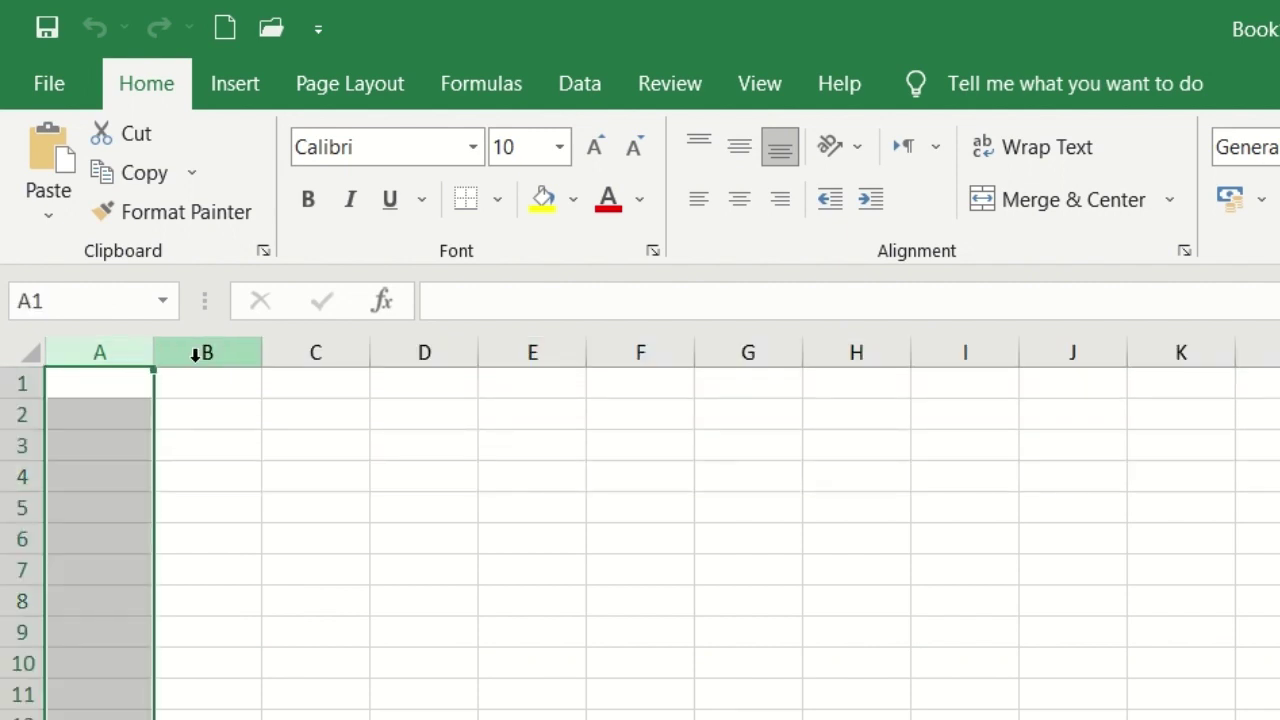
left_click(203, 354)
left_click(297, 350)
left_click(430, 352)
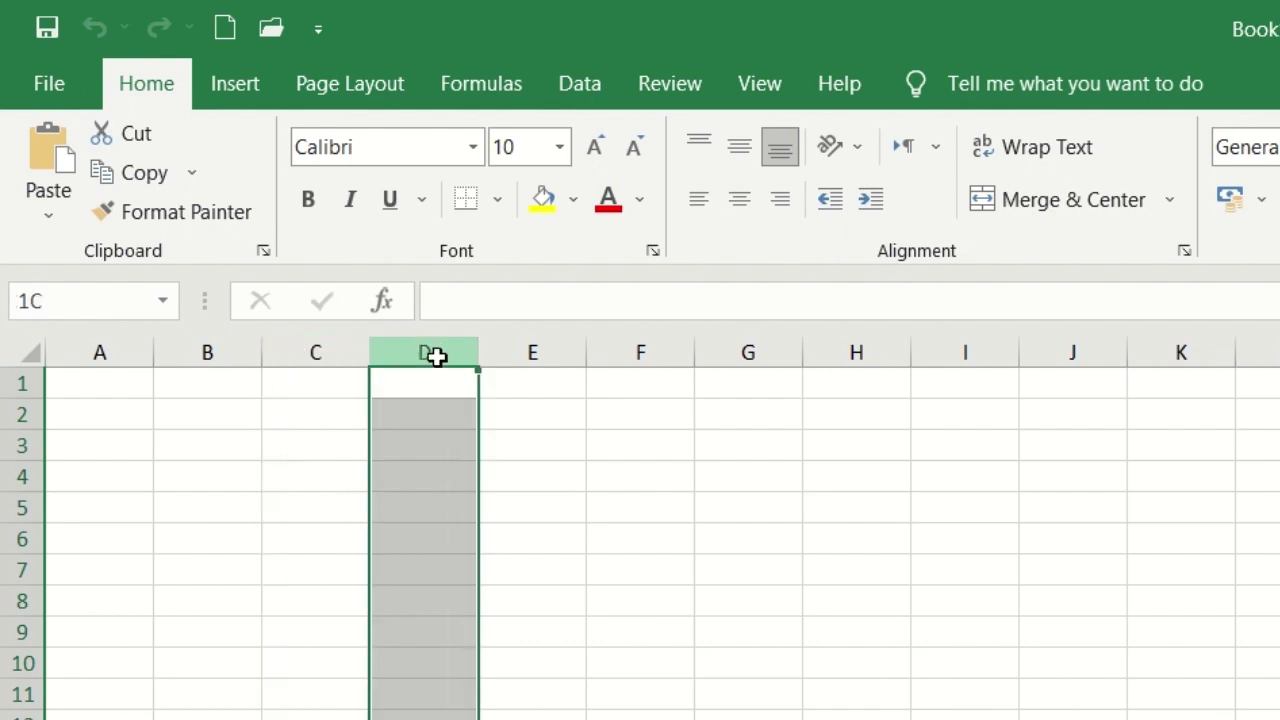
left_click(562, 352)
left_click(634, 352)
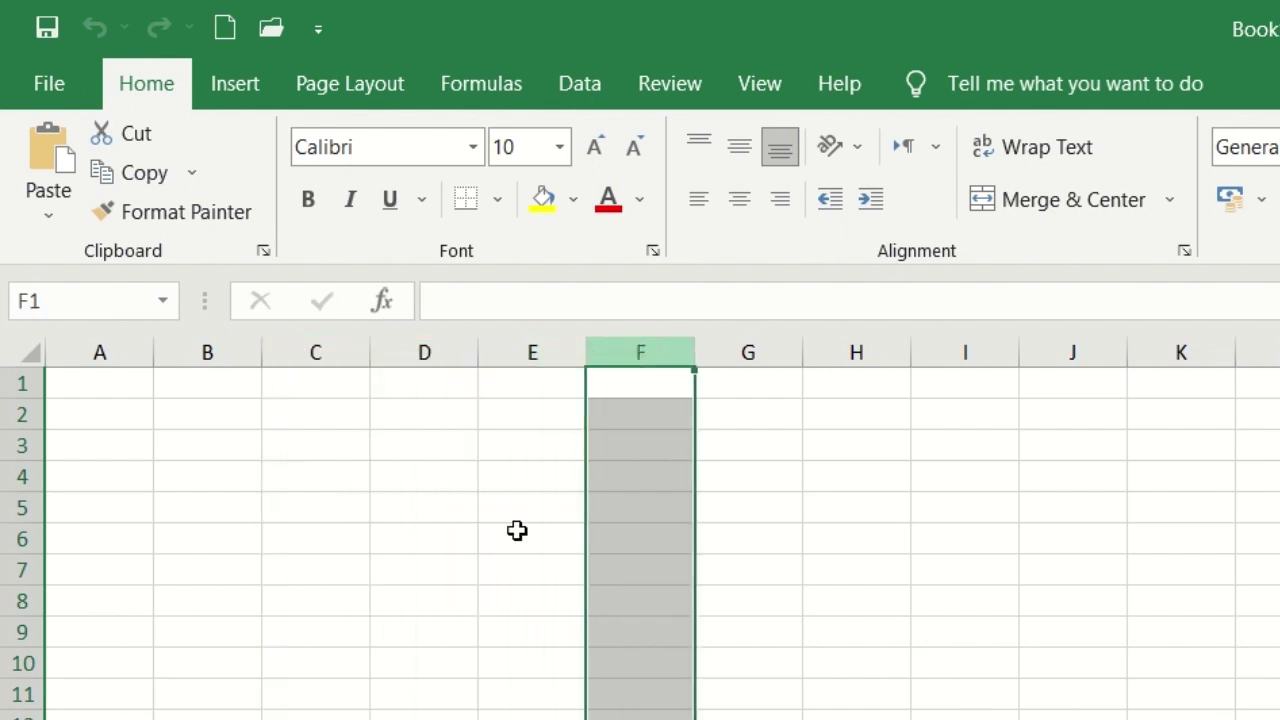
Widen column A to nearly double the default width and increase the height of row 1.
left_click(424, 600)
left_click(232, 596)
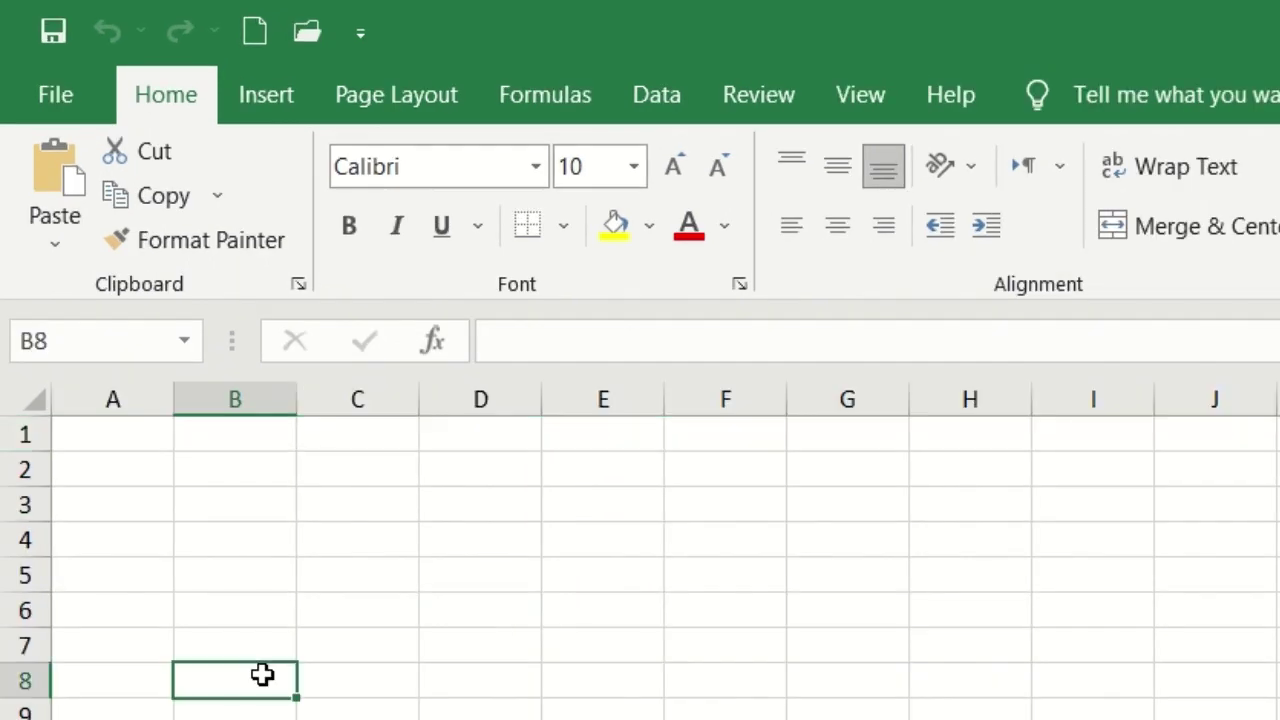
left_click_drag(175, 414, 279, 418)
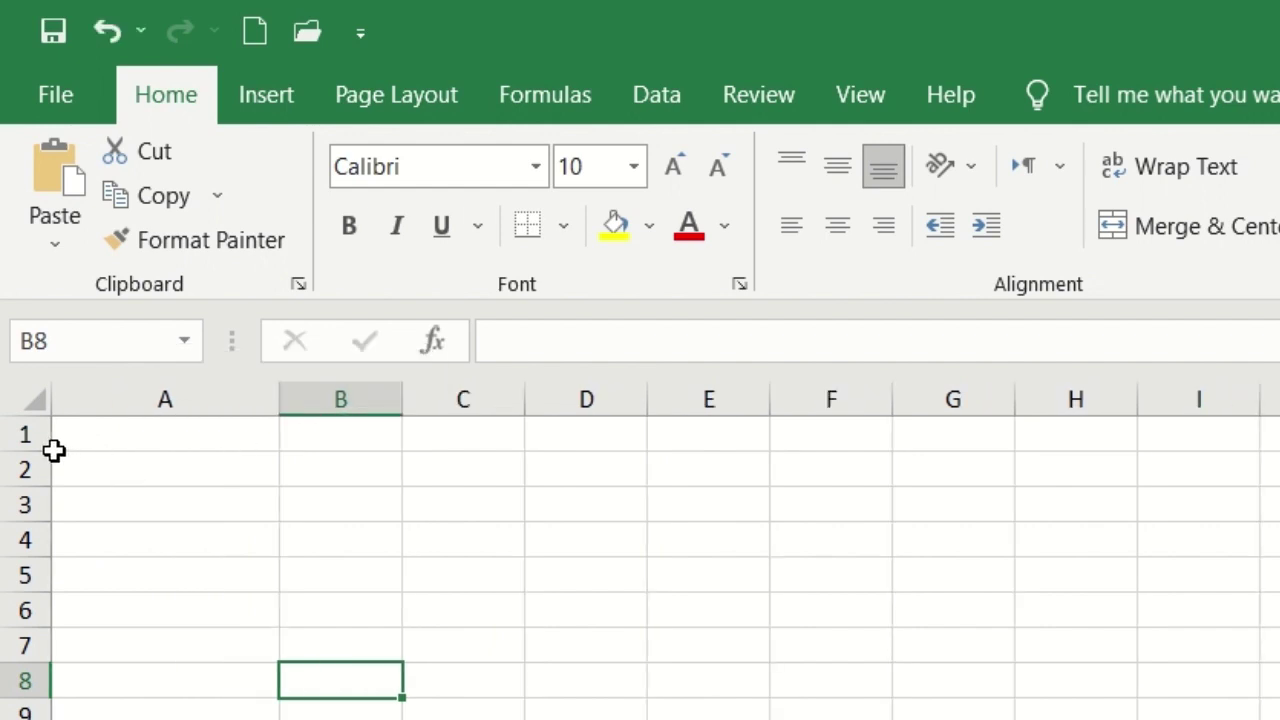
left_click_drag(42, 452, 46, 530)
left_click(91, 474)
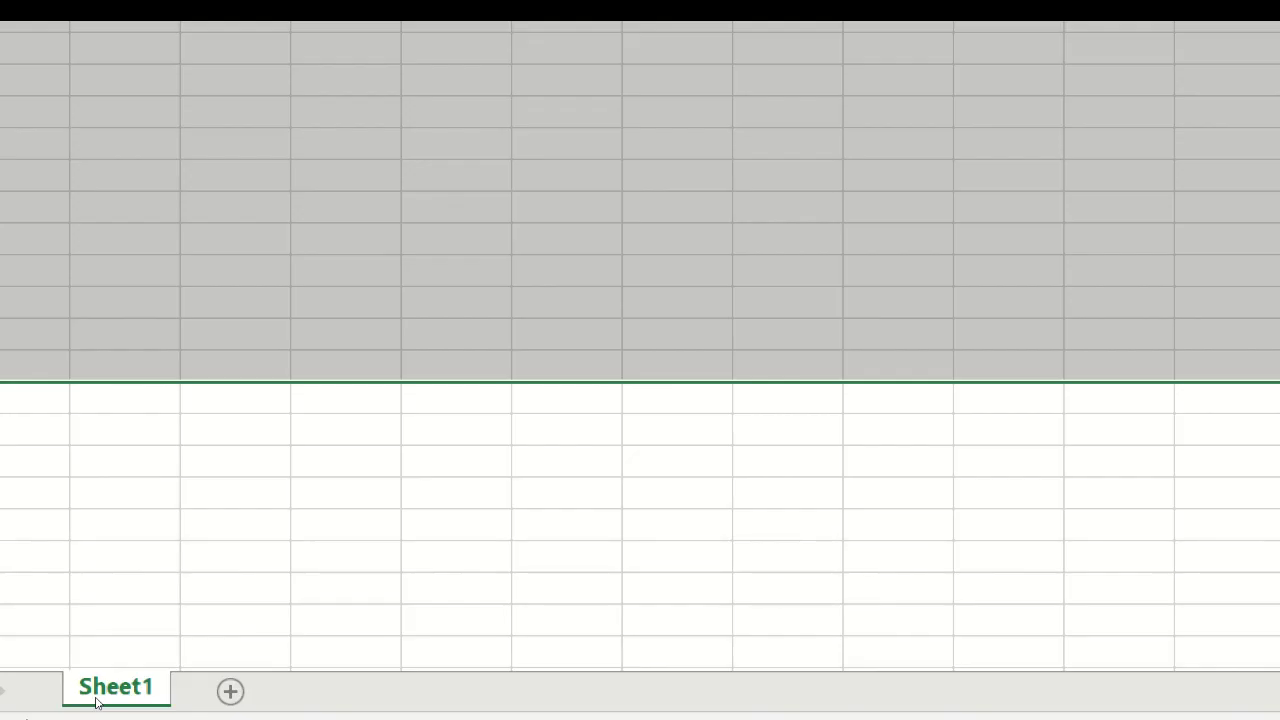
Rename the worksheet Sheet1 as Jan-23.
double_click(97, 700)
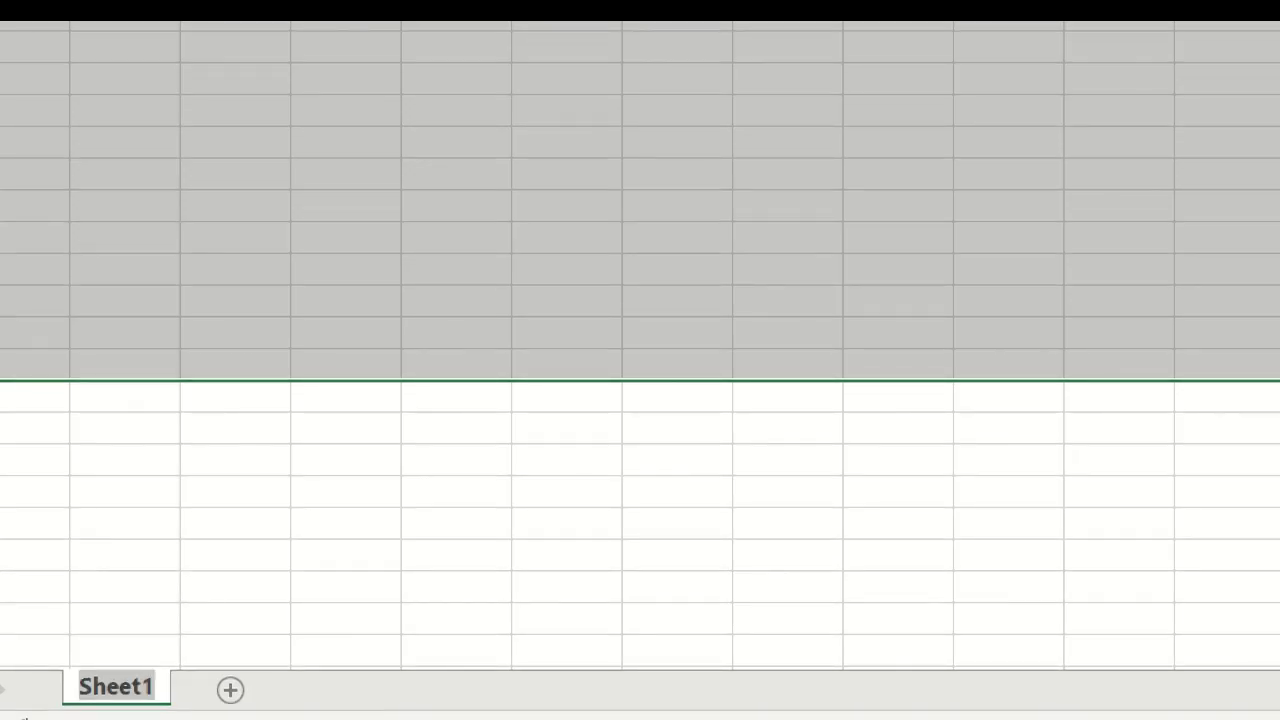
type("Jan-23")
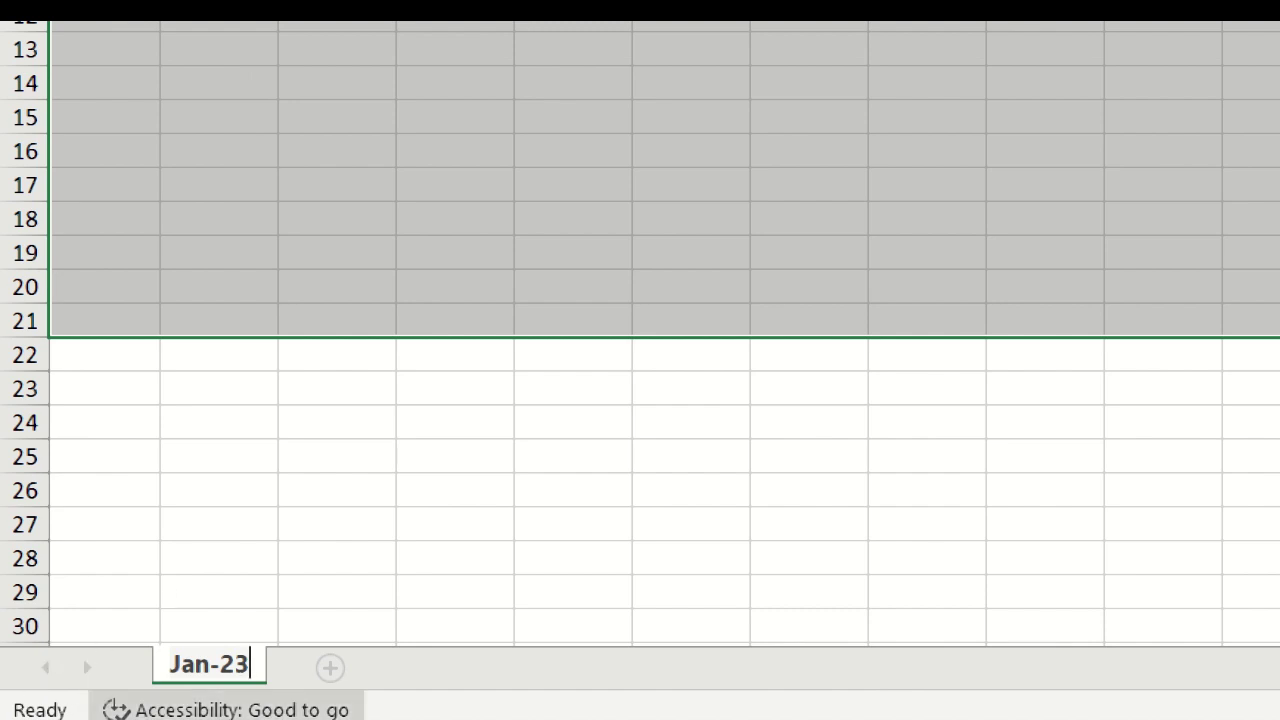
left_click(218, 592)
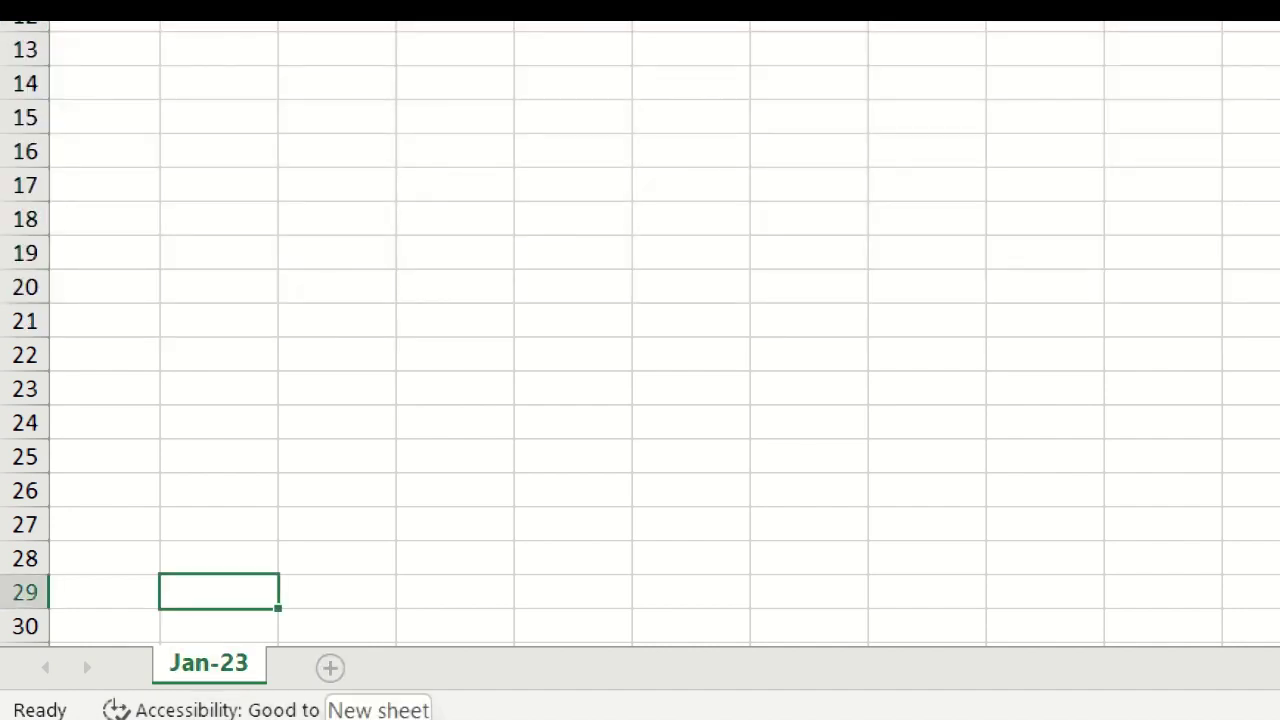
Add a second worksheet and rename it Feb-23.
left_click(330, 667)
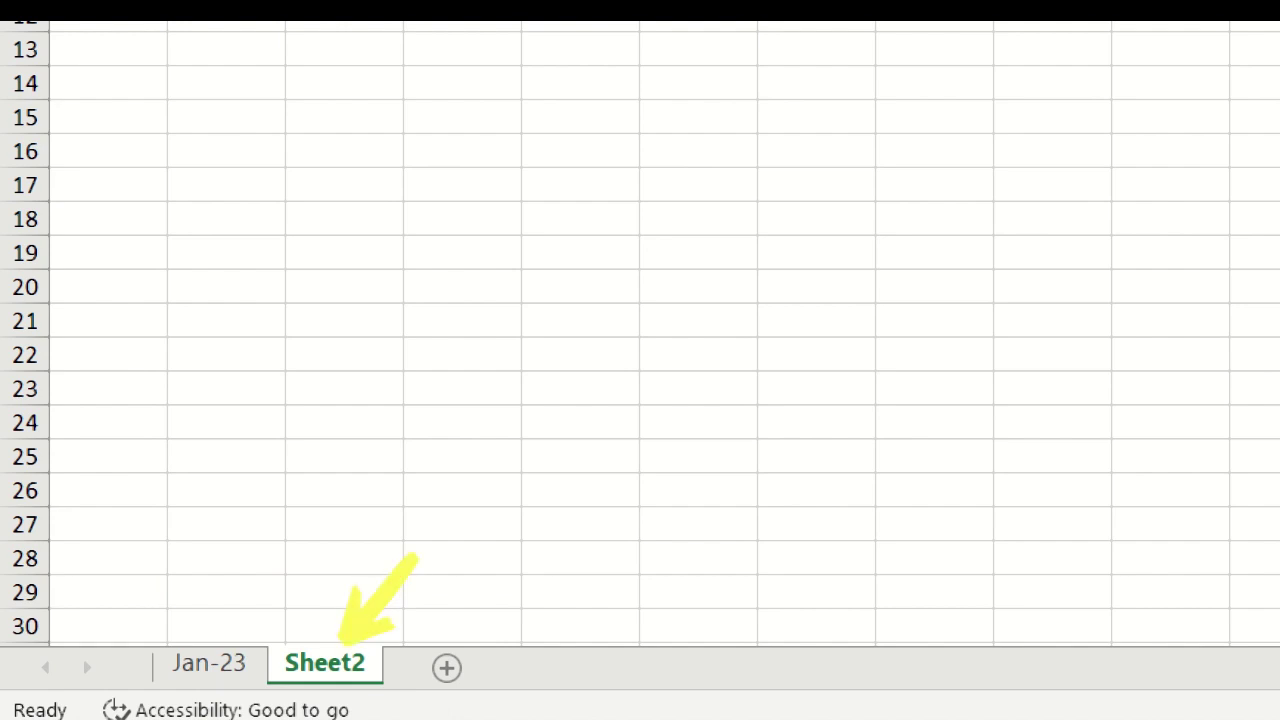
double_click(325, 664)
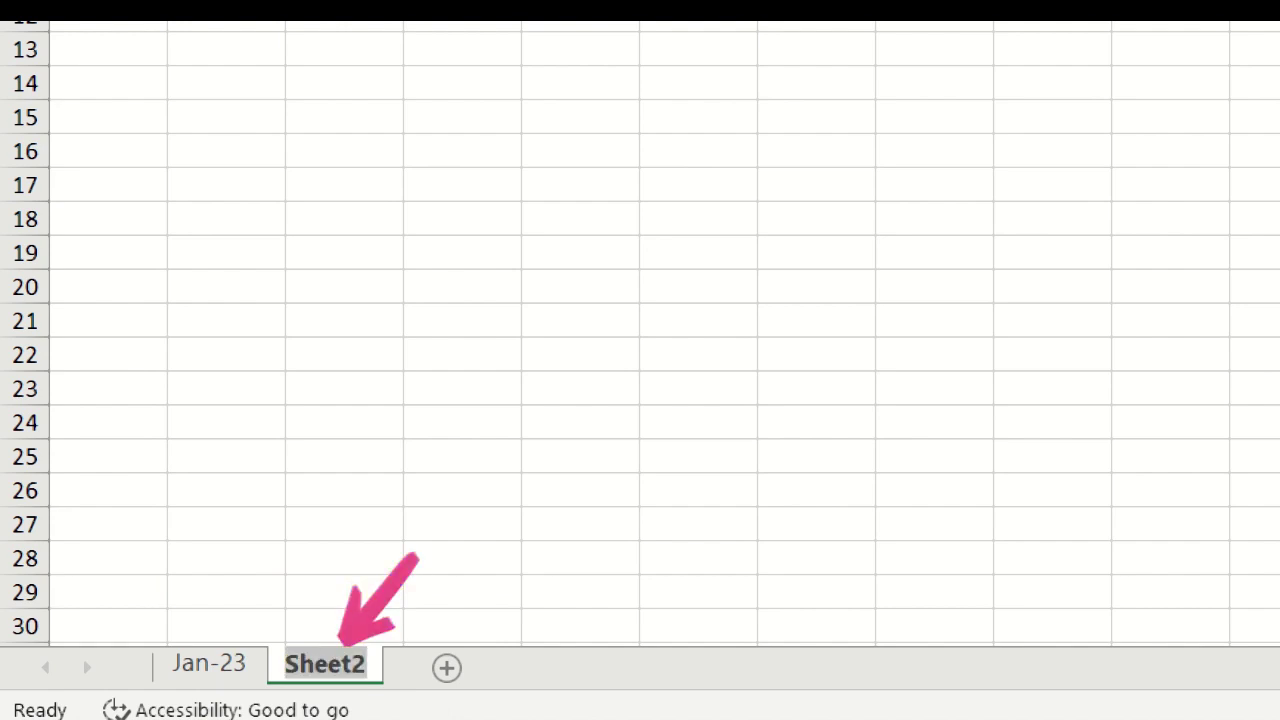
type("Feb")
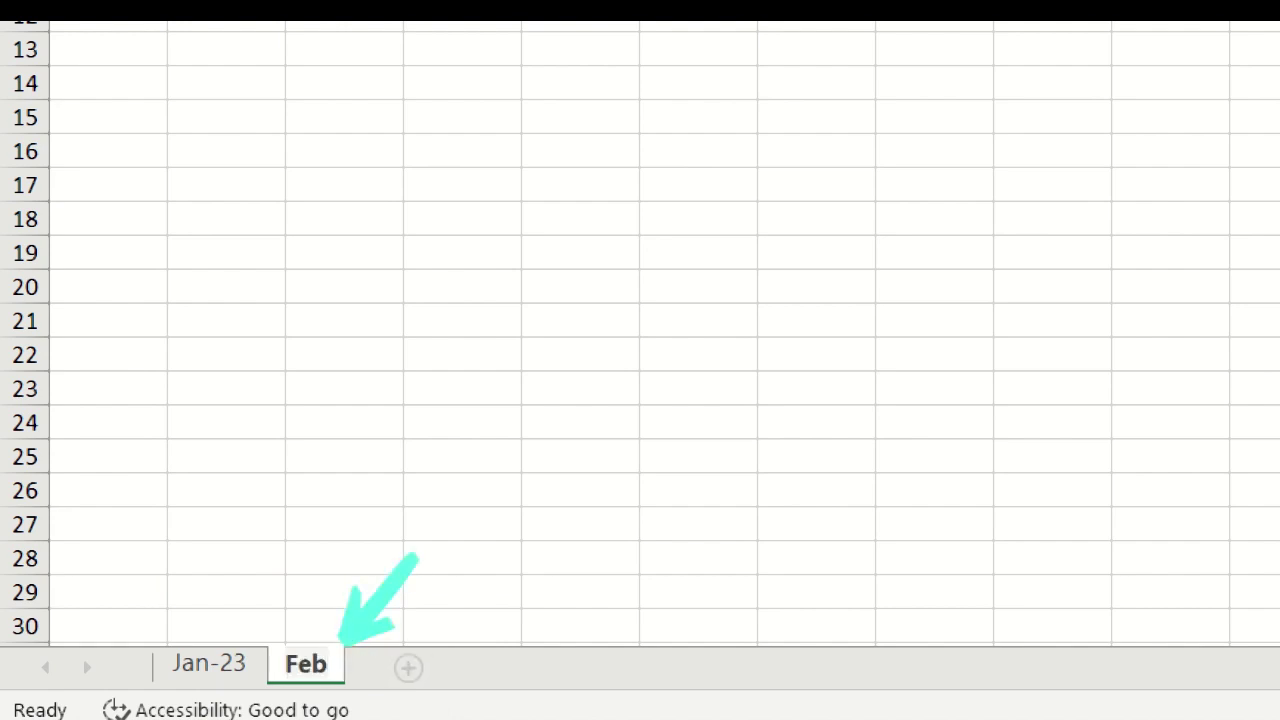
type("-23")
key("Return")
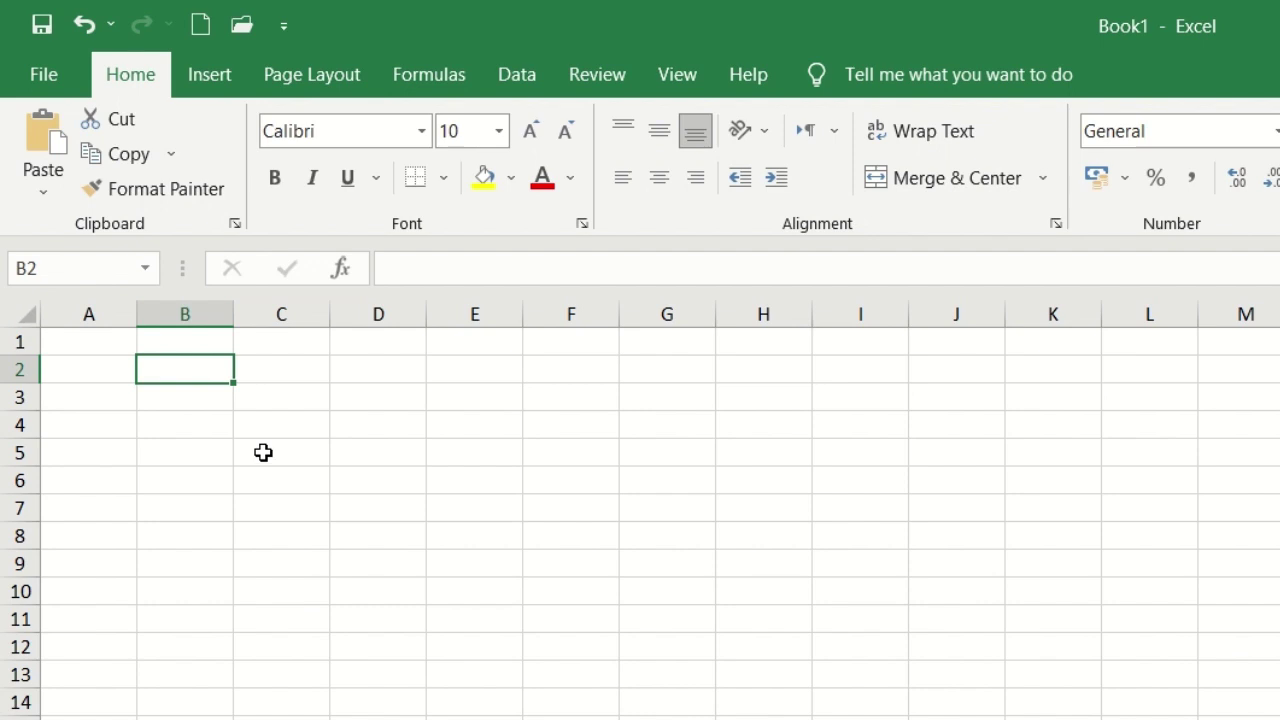
Select a block from A1 across columns A to F, a run of cells in row 13, and the cells of column J from J5 down.
left_click(300, 403)
left_click_drag(83, 349, 600, 719)
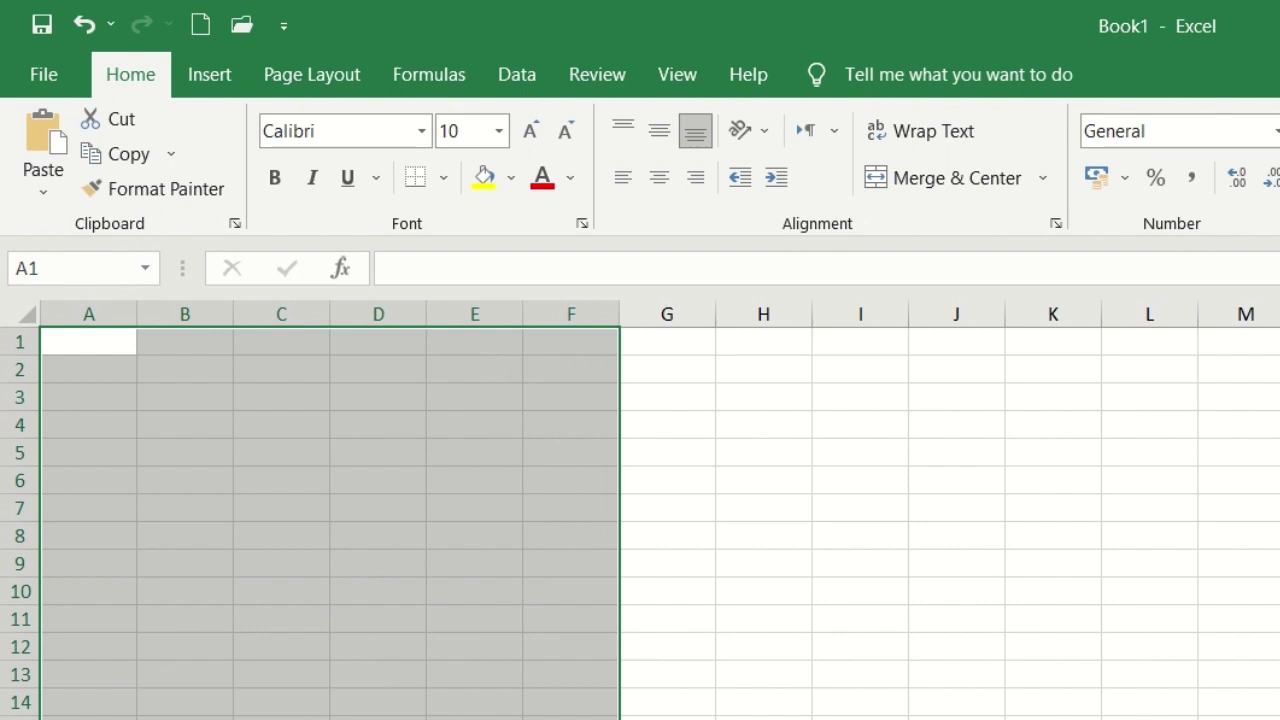
left_click(667, 719)
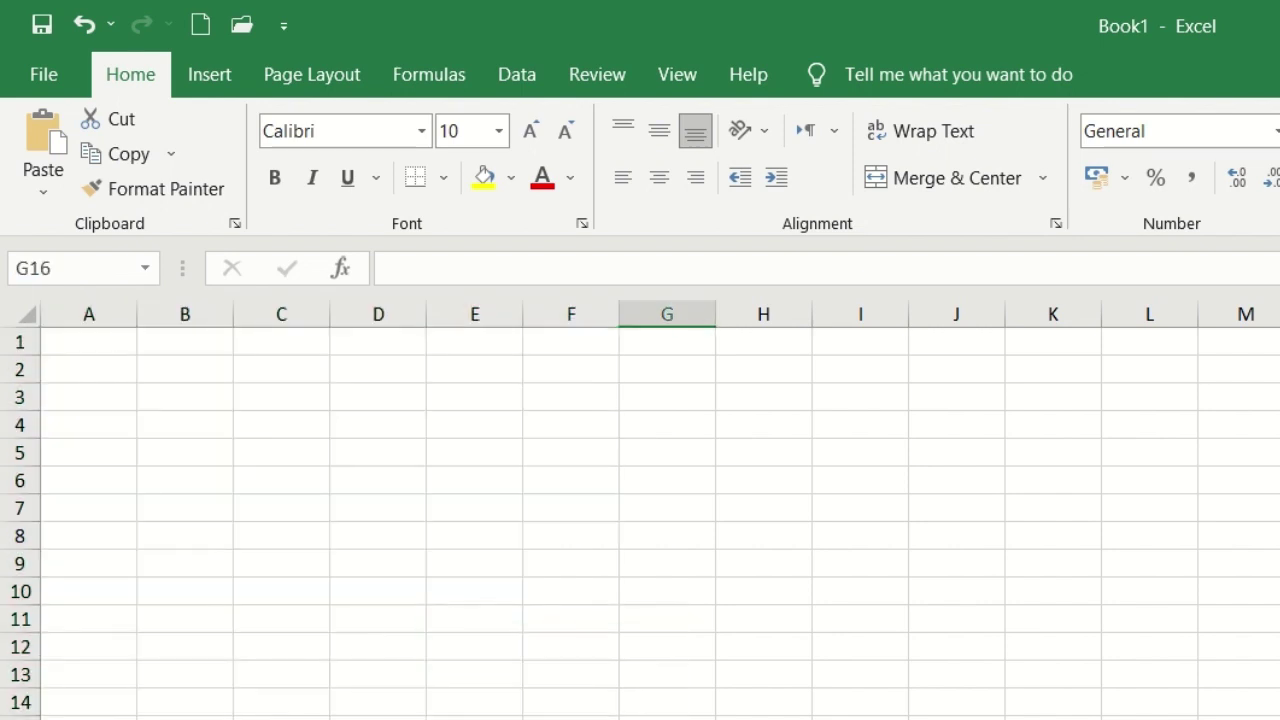
left_click_drag(226, 666, 1050, 678)
left_click_drag(956, 452, 960, 719)
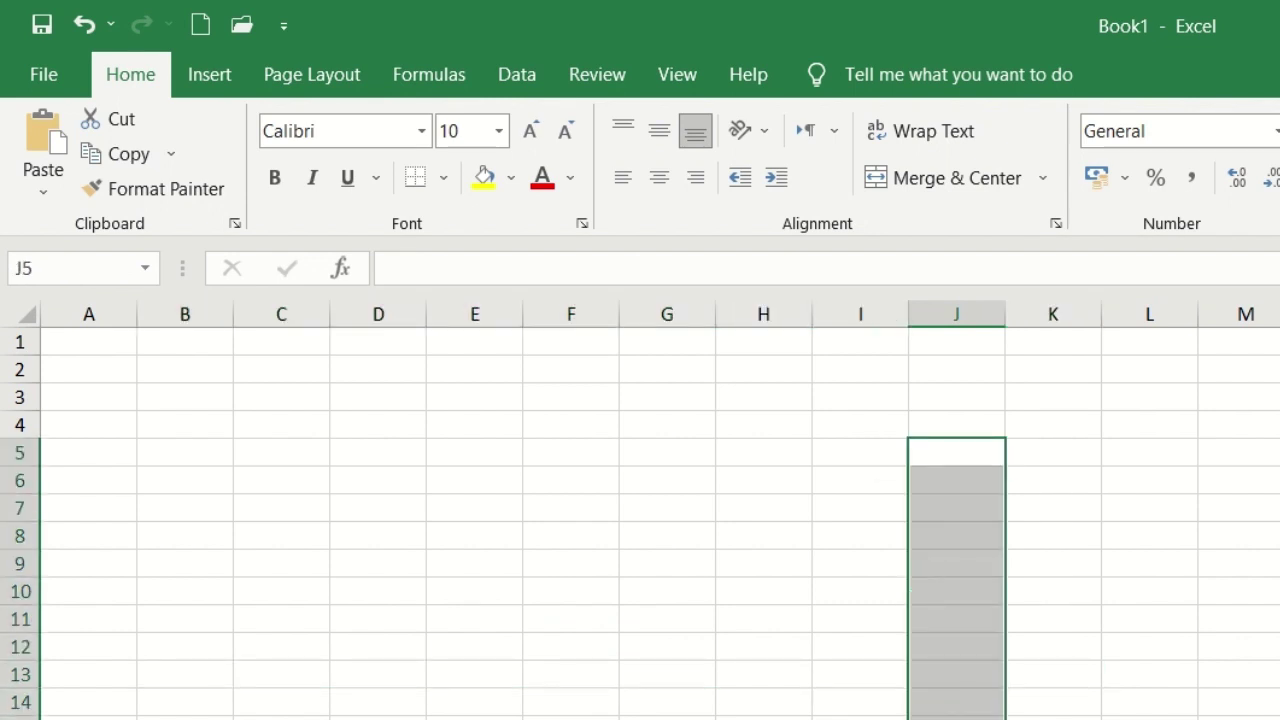
left_click(486, 609)
left_click(300, 484)
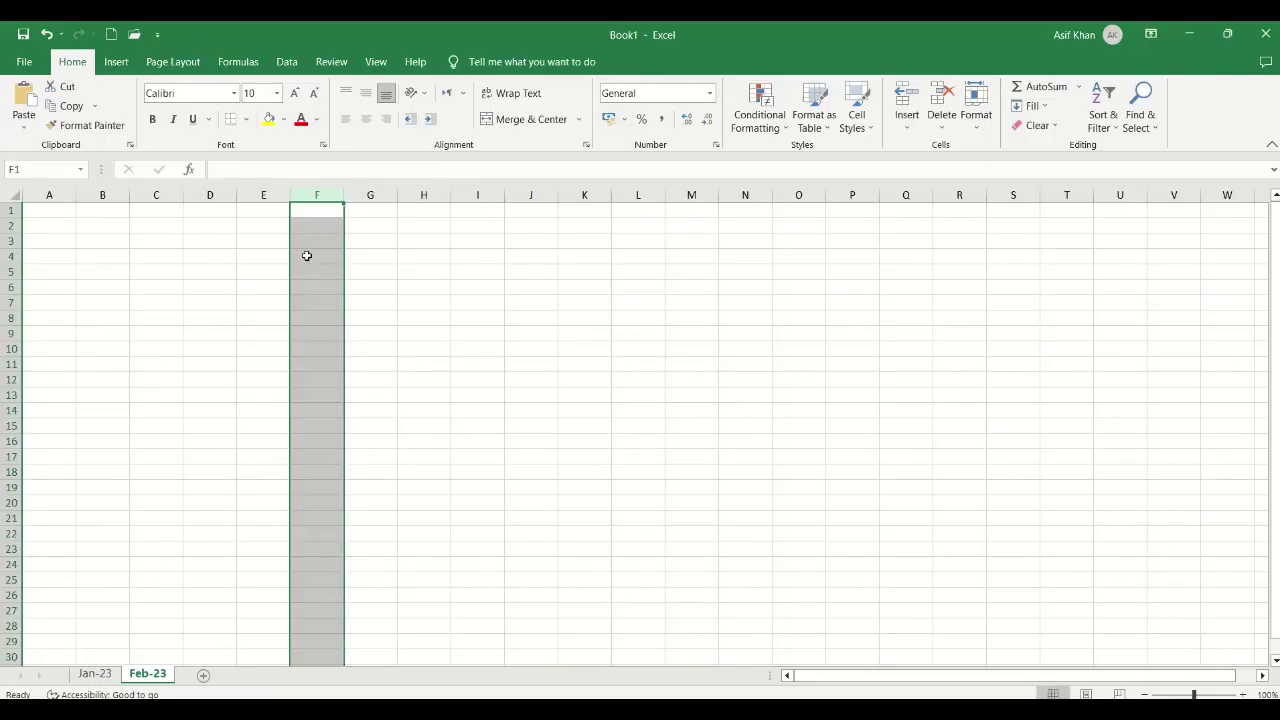
Select the entire column F, followed by the entire row 3.
left_click(307, 256)
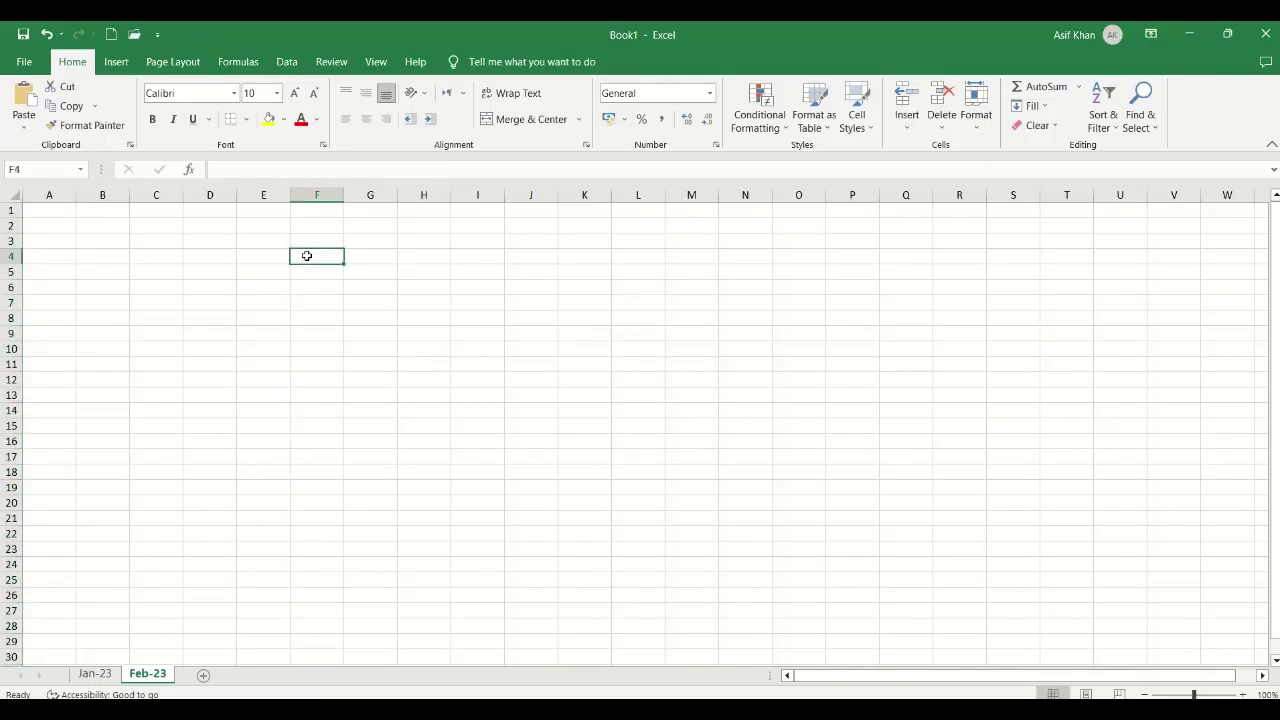
left_click(330, 198)
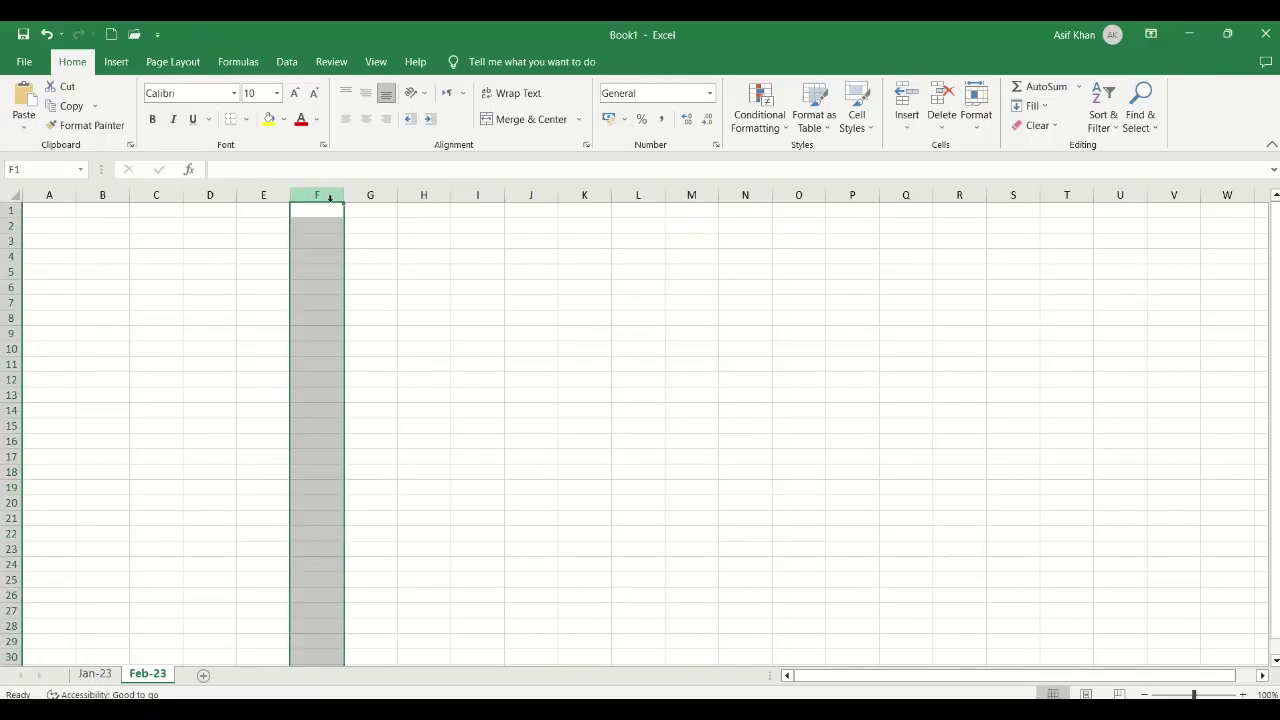
left_click(232, 244)
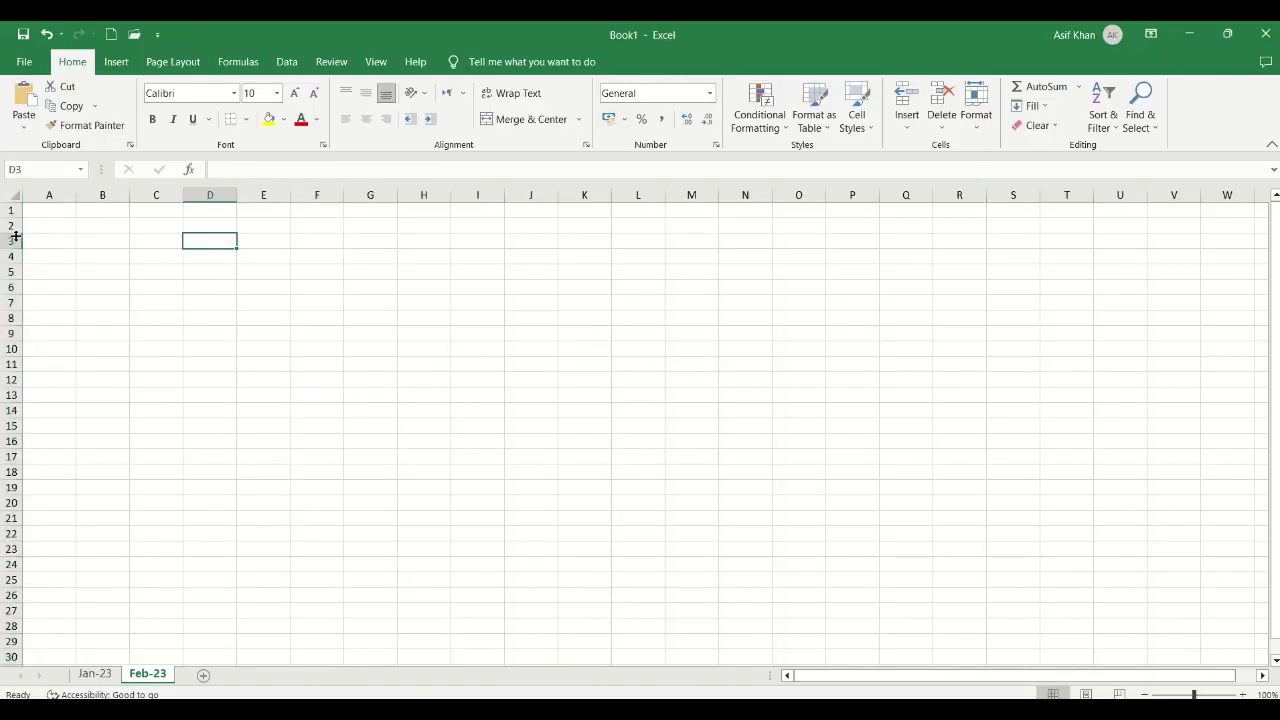
left_click(12, 240)
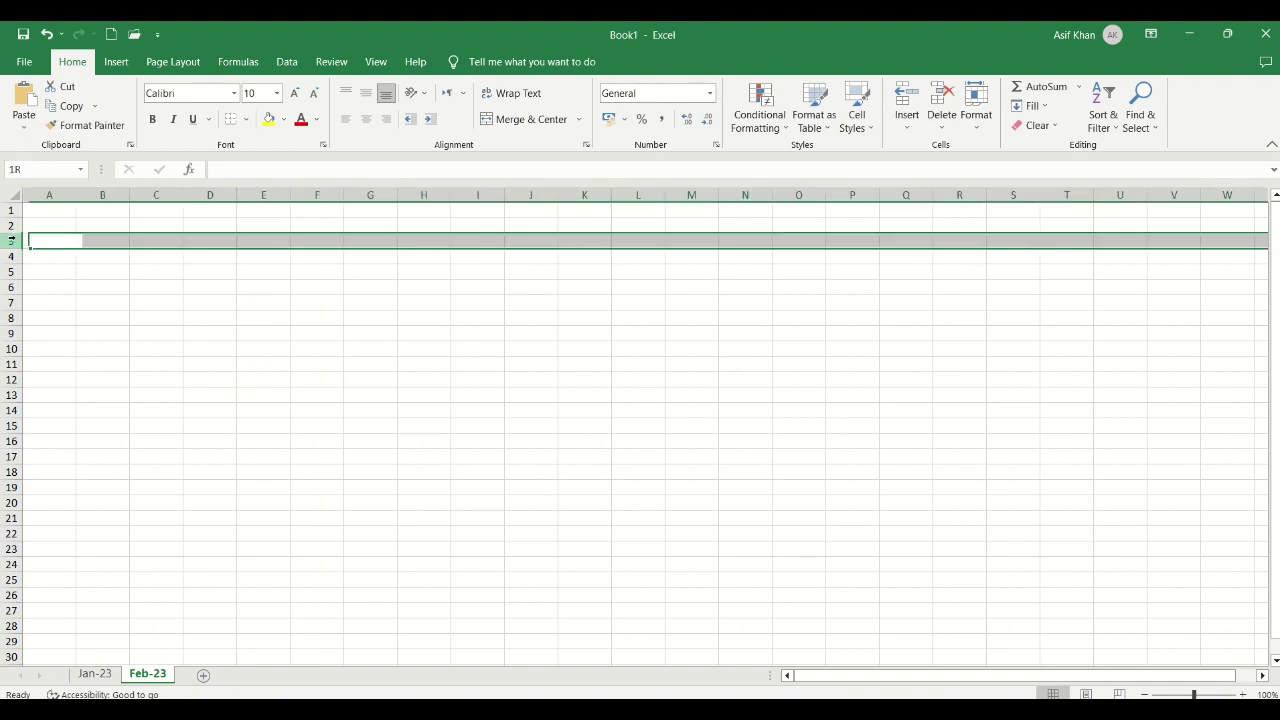
left_click(202, 287)
left_click(232, 269)
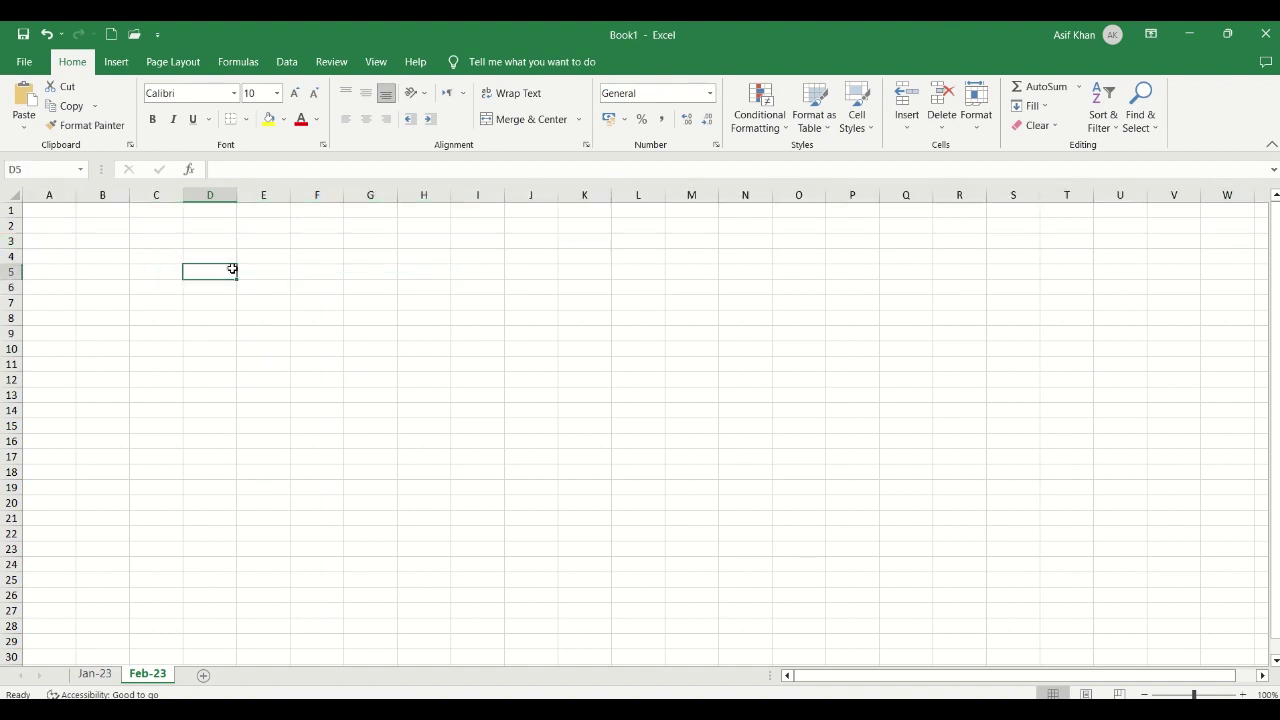
Select single cells D4 and D3 and the cell range B4:G12 on the Feb-23 sheet.
left_click(220, 254)
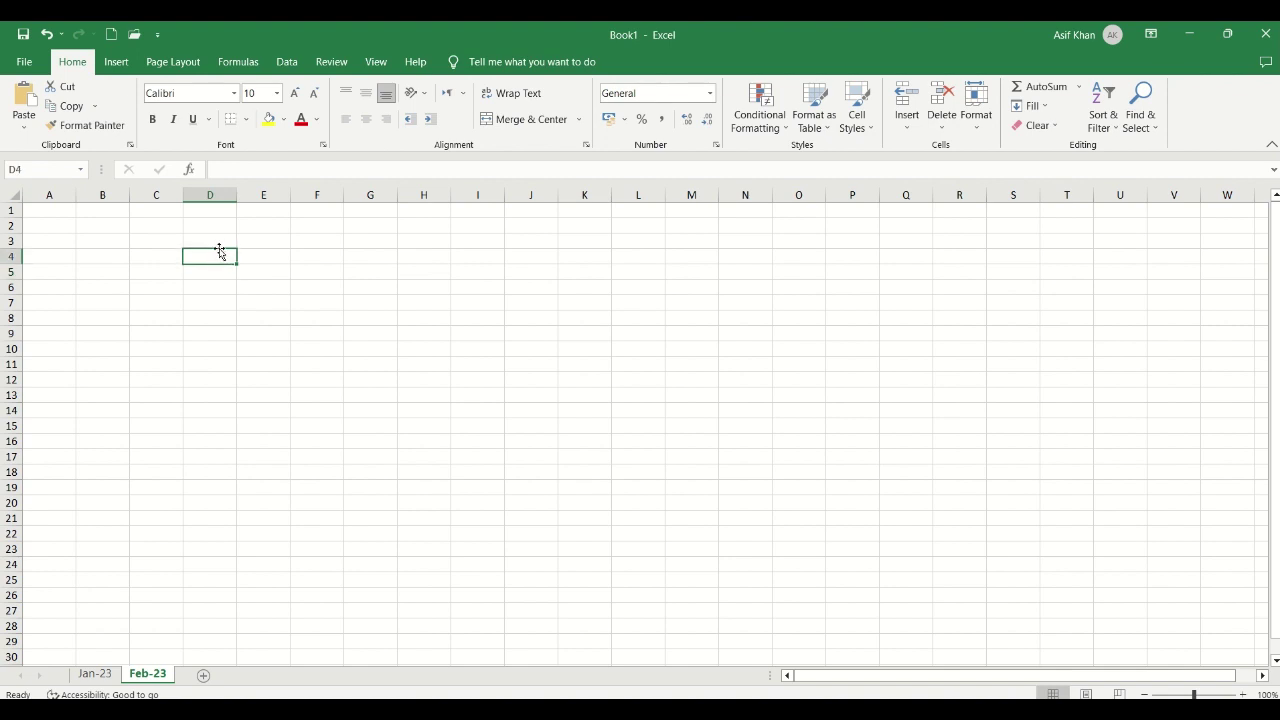
left_click(222, 240)
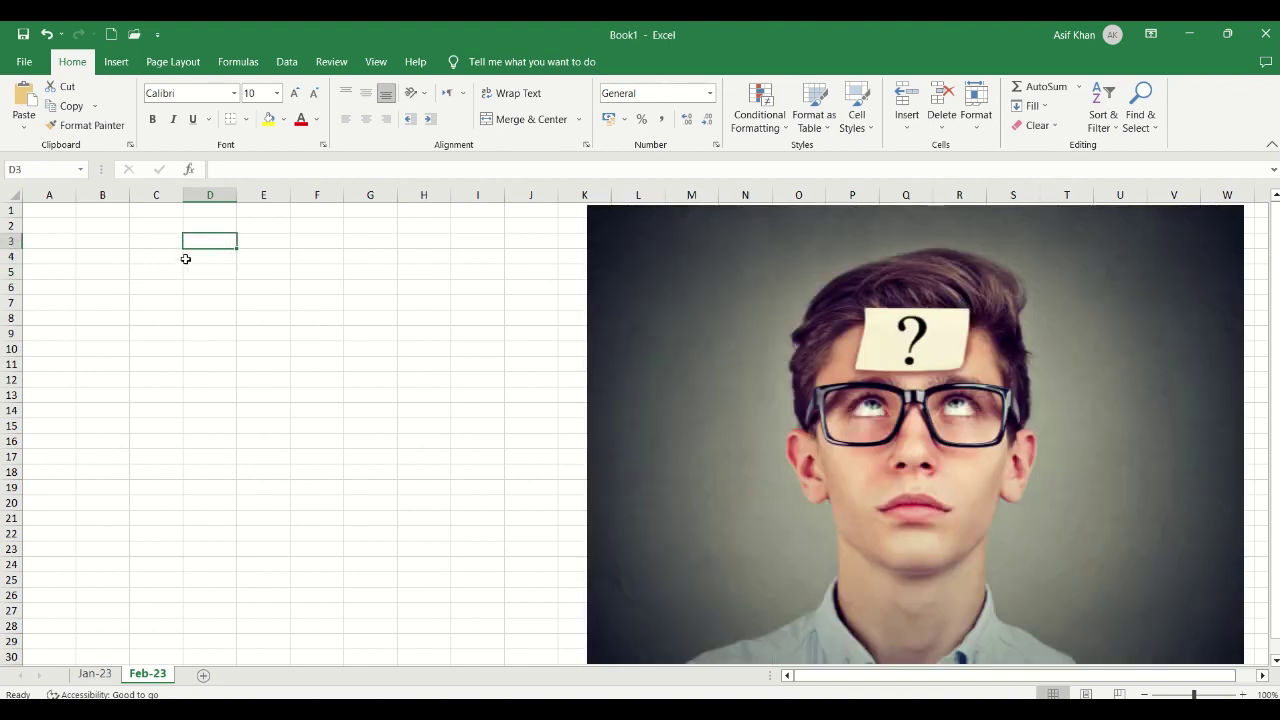
left_click(186, 260)
left_click_drag(110, 254, 377, 377)
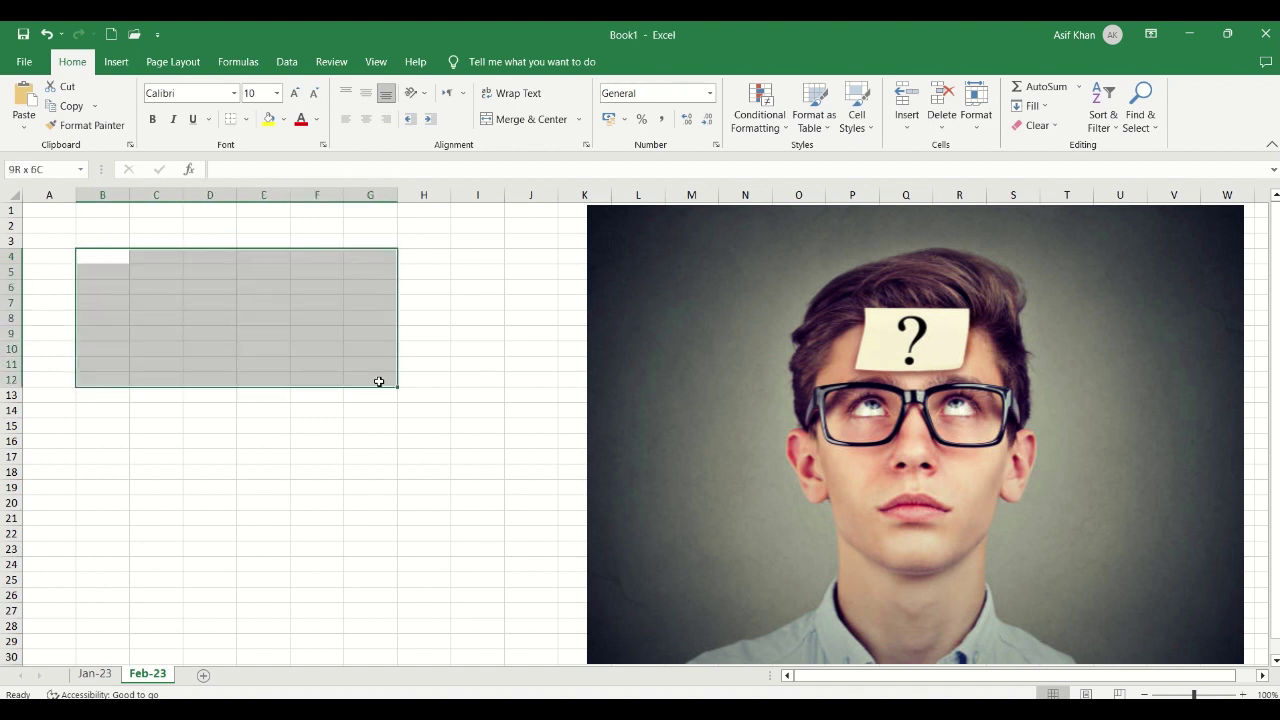
left_click(331, 446)
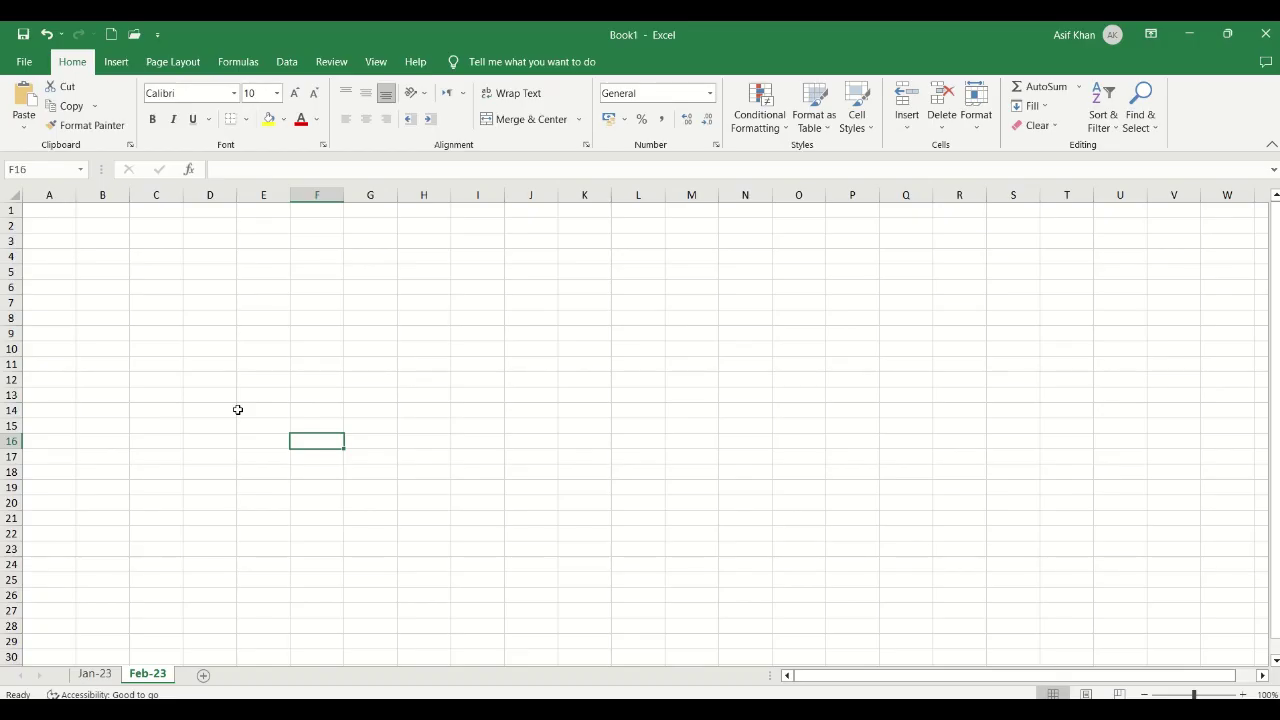
Select the cell range C5:H11, followed by the range D5:H12.
left_click(218, 272)
left_click(258, 316)
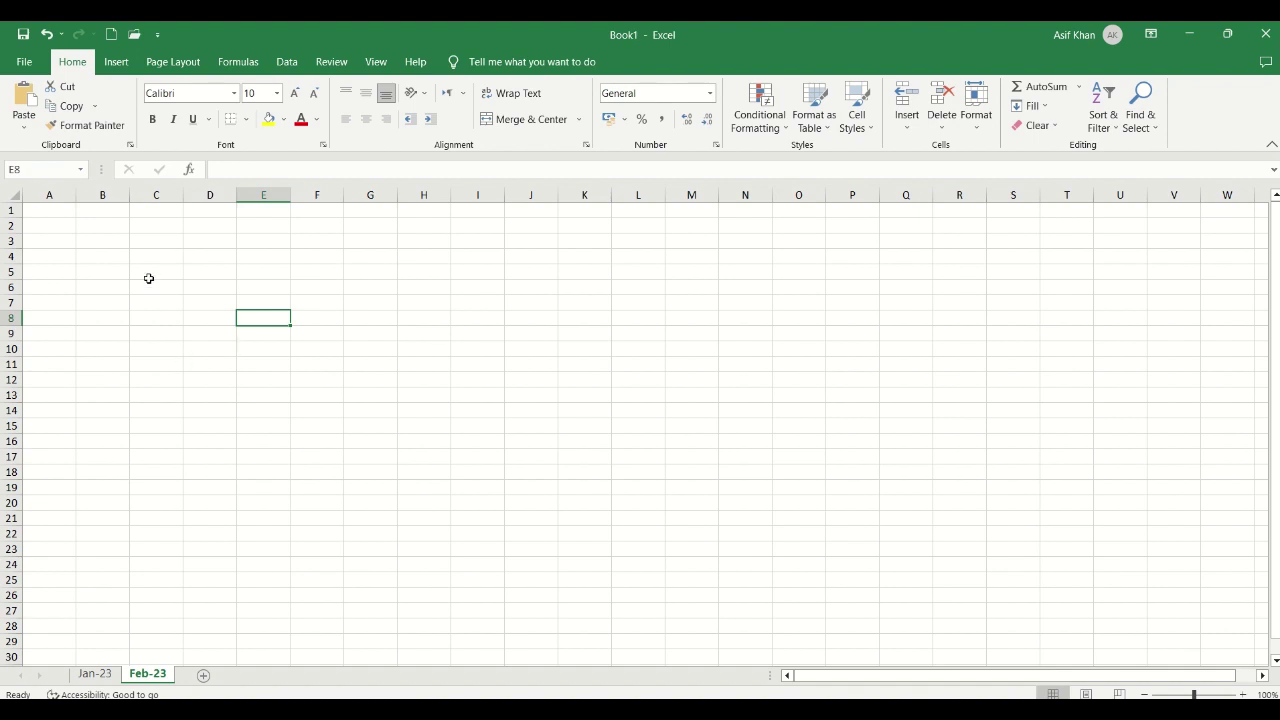
left_click_drag(150, 274, 403, 366)
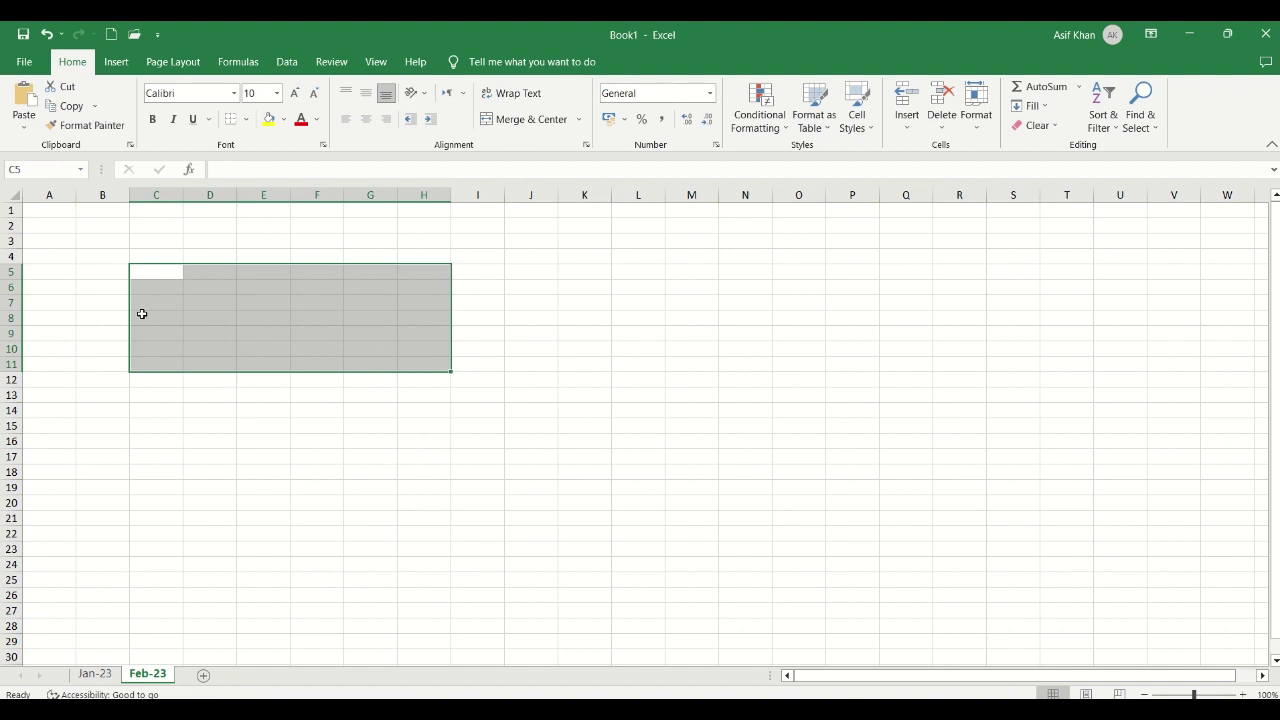
left_click(88, 239)
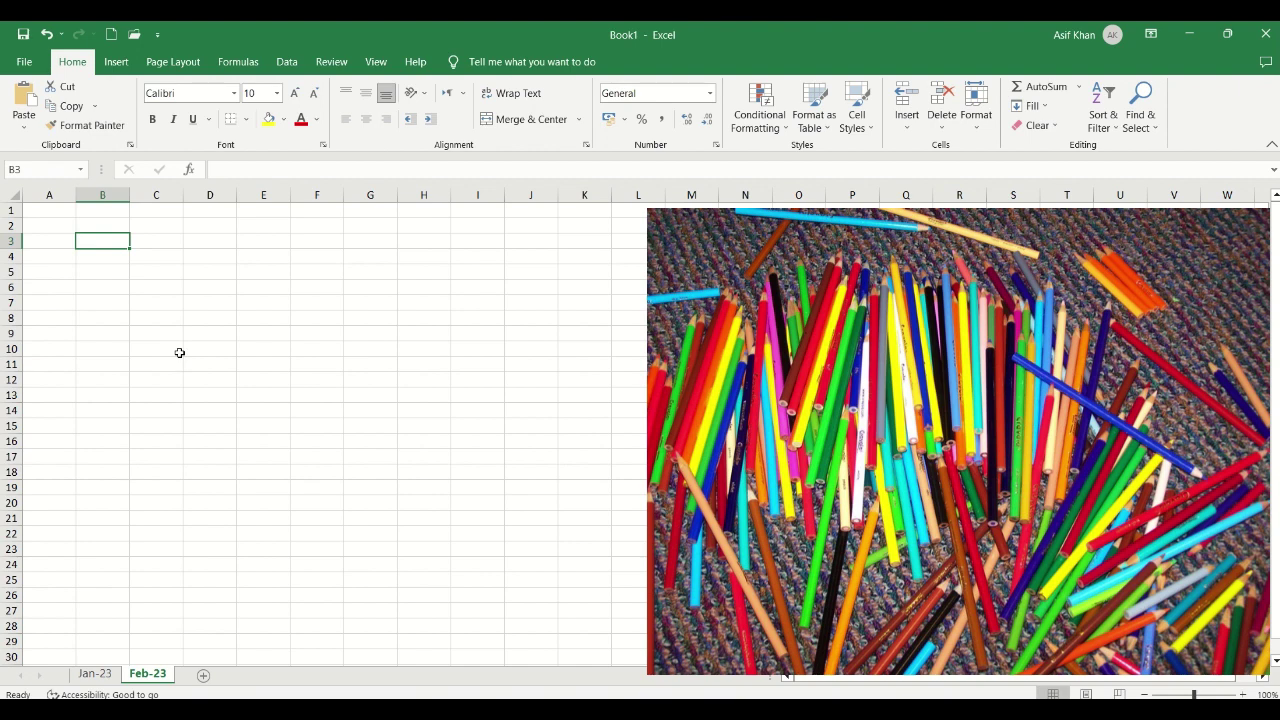
left_click_drag(218, 274, 401, 372)
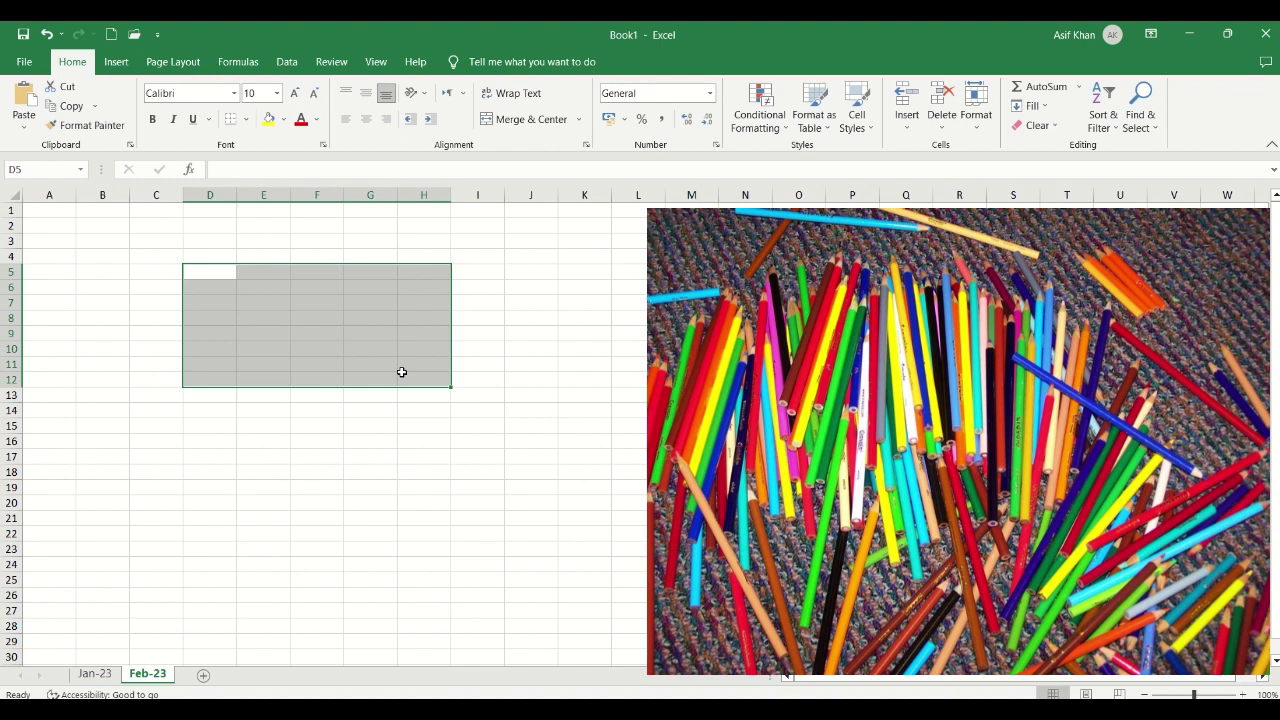
Review the lesson questions on the Scope sheet and return to the Jan-23 sheet.
left_click(205, 363)
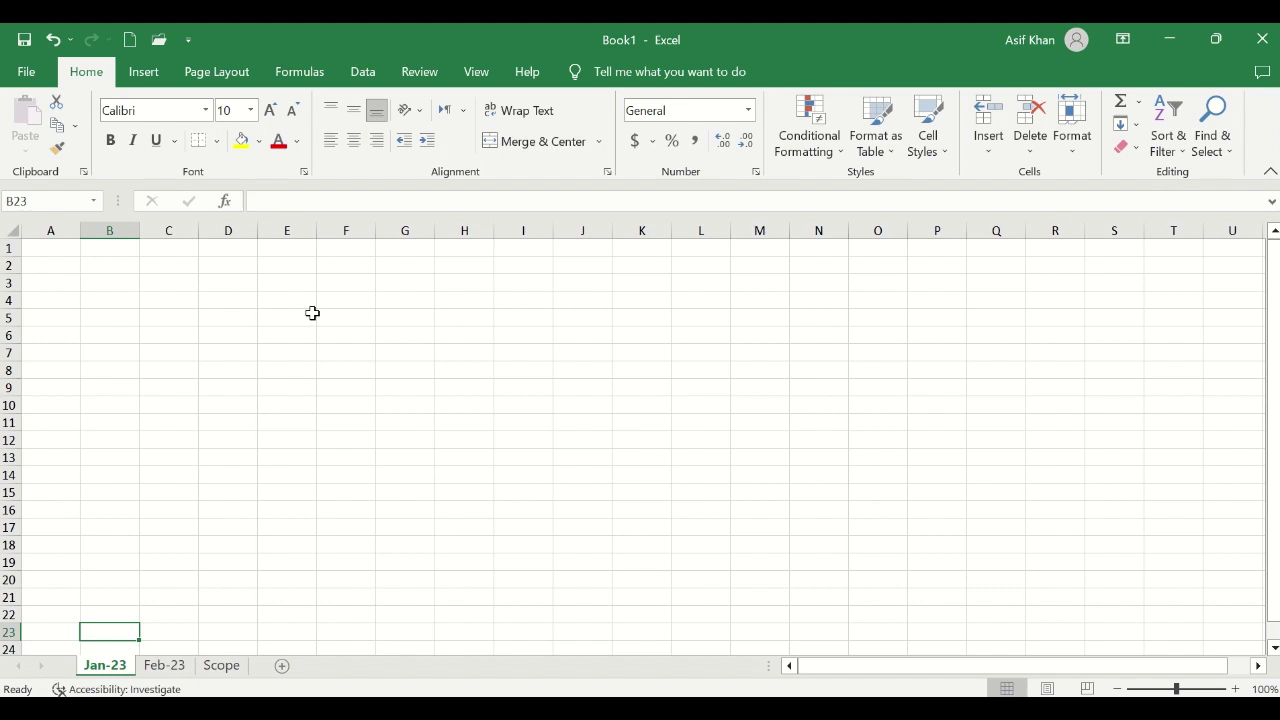
left_click(230, 667)
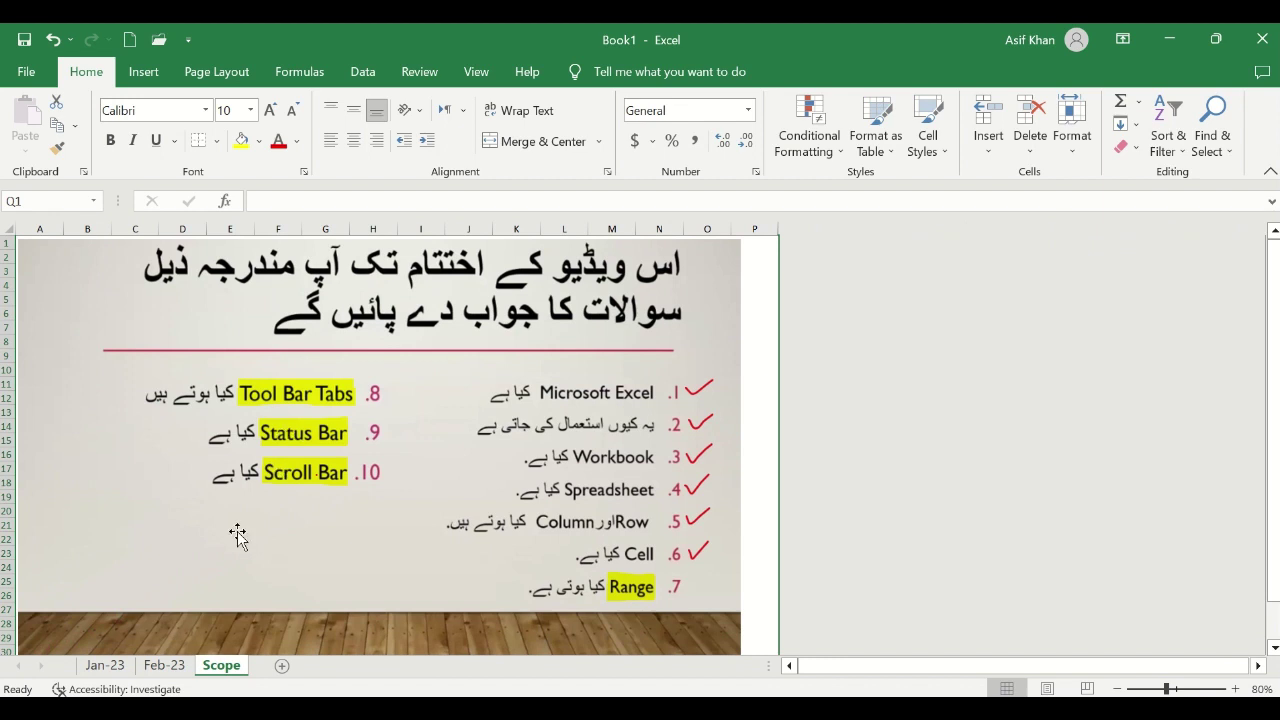
left_click(105, 665)
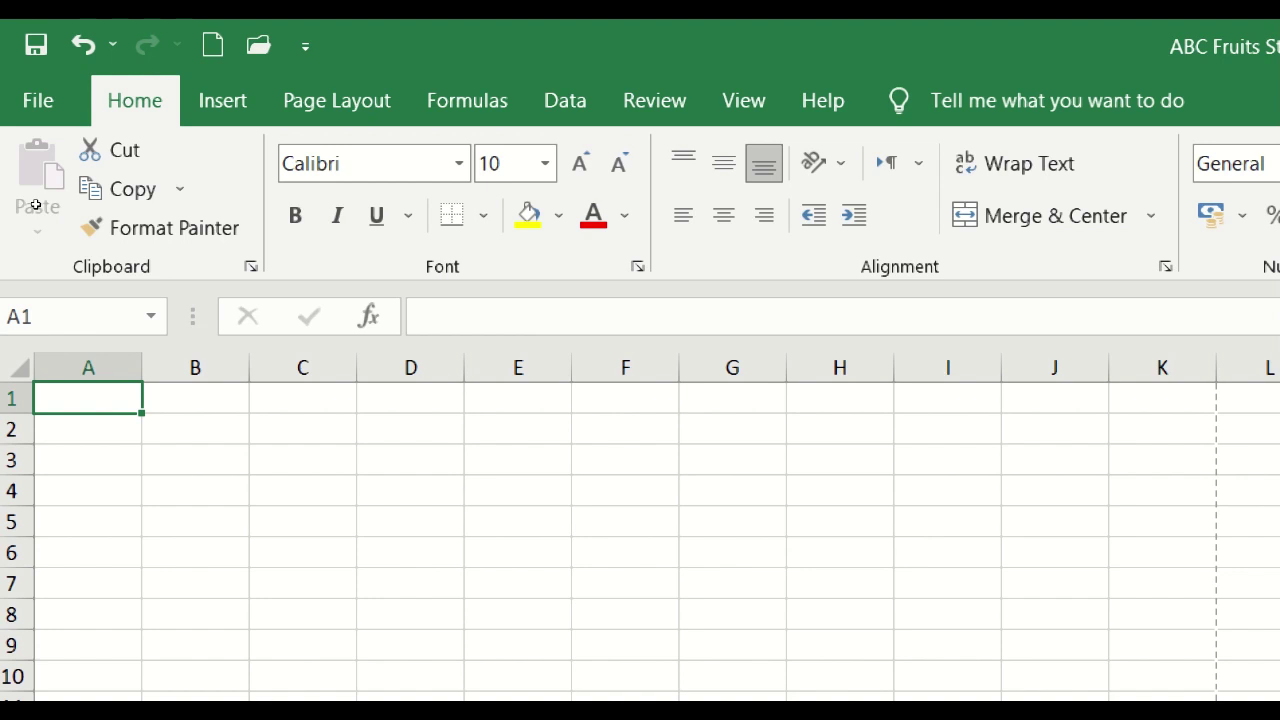
Enter the title "ABC Fruits Store" in cell A1.
type("ABC")
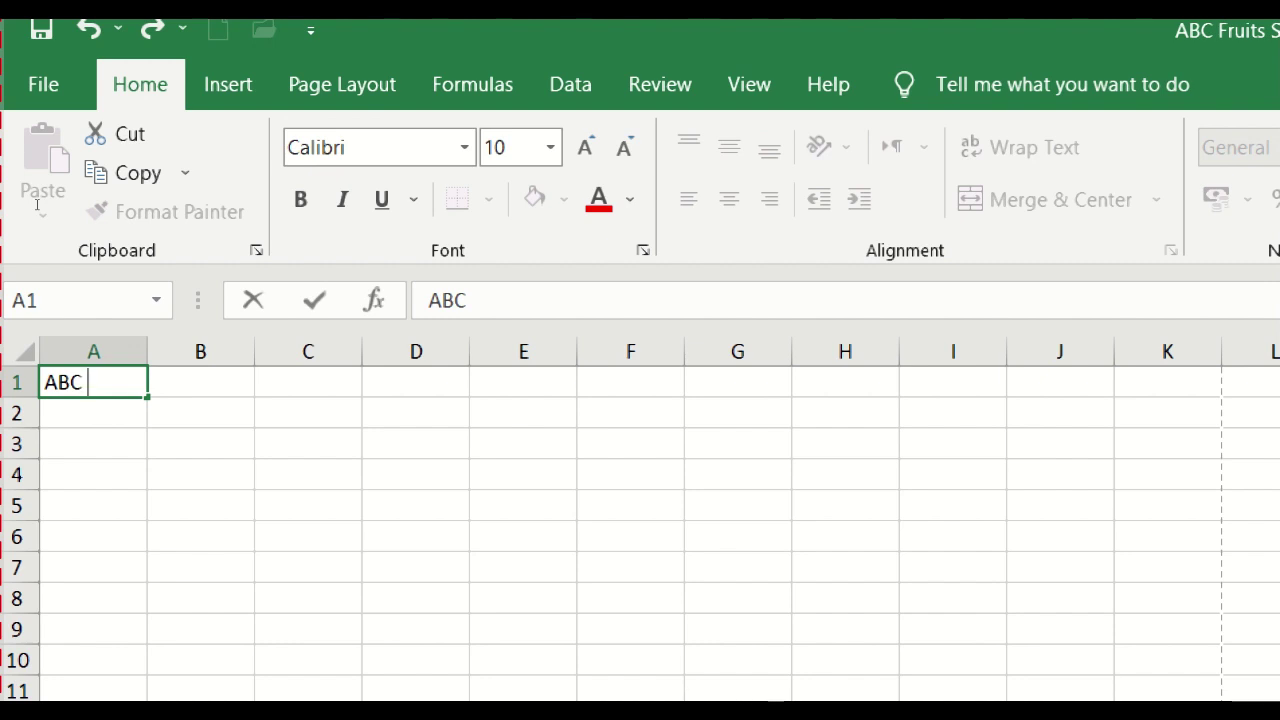
type(" Fruits Store")
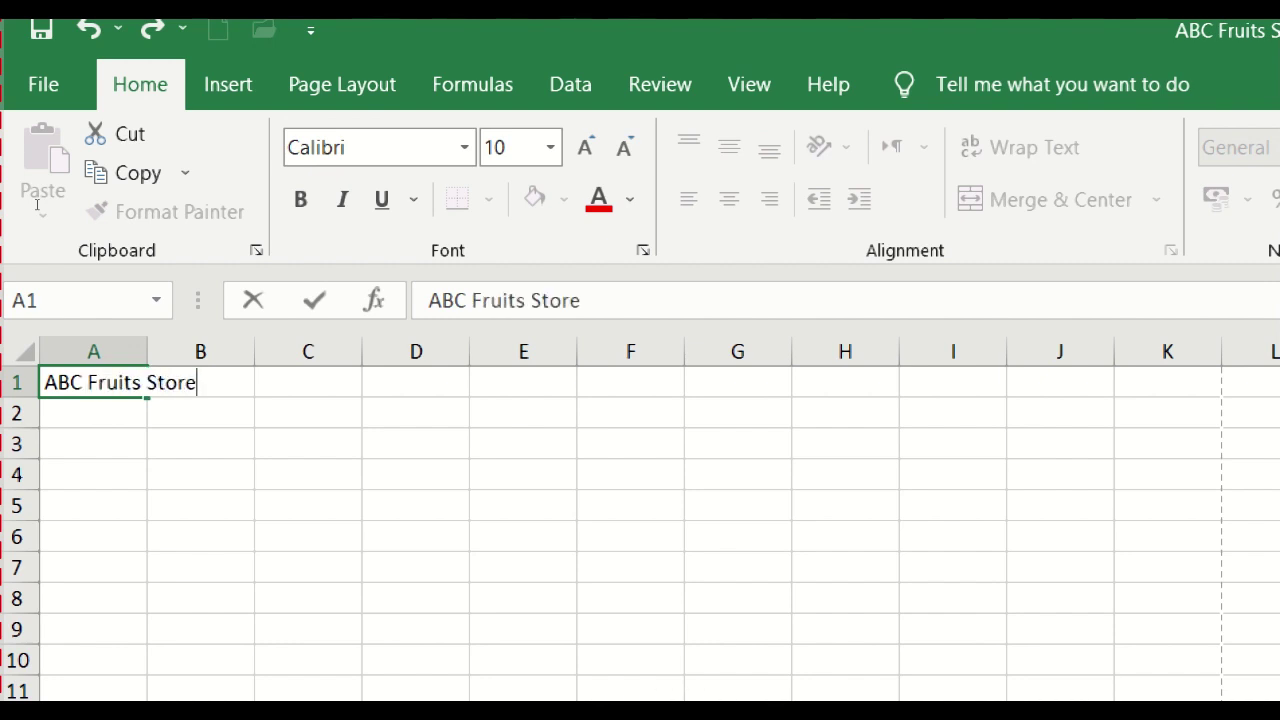
key("Return")
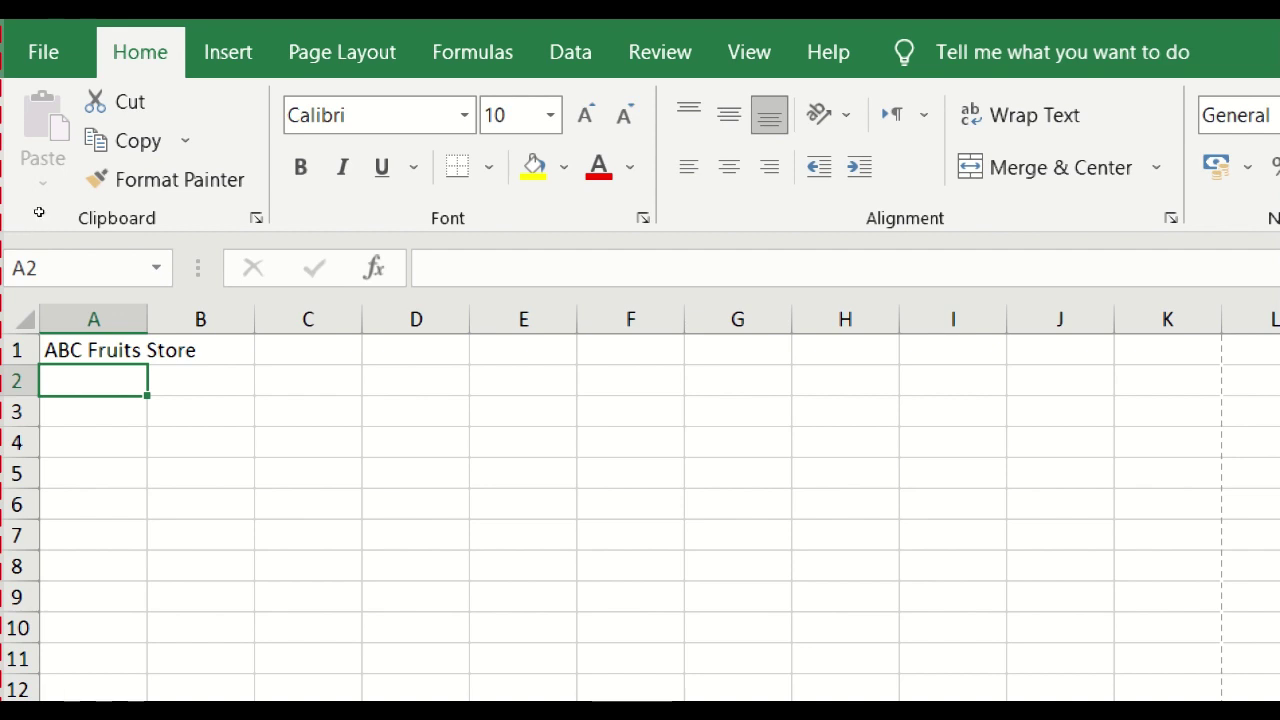
Enter the trial text "asfhjf" in cell A2, erase it and cancel the entry.
key("F2")
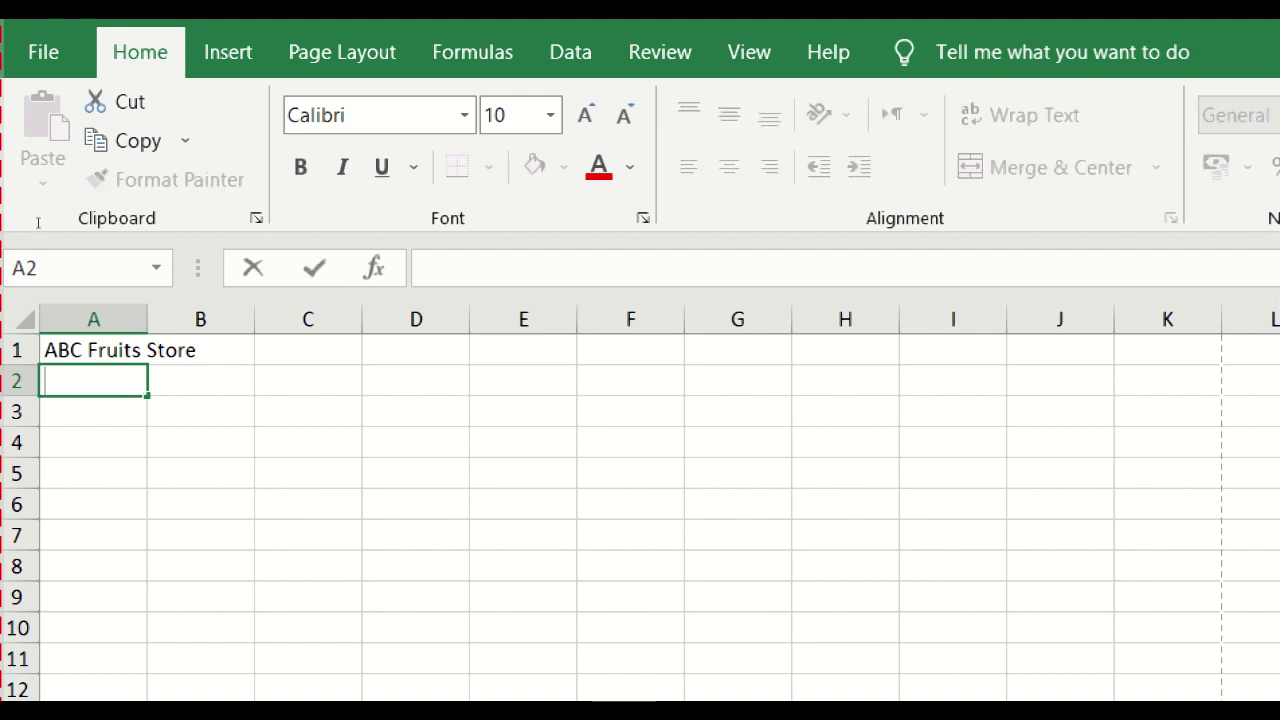
type("asfhjf")
key("BackSpace")
key("BackSpace")
key("BackSpace")
key("BackSpace")
key("BackSpace")
key("BackSpace")
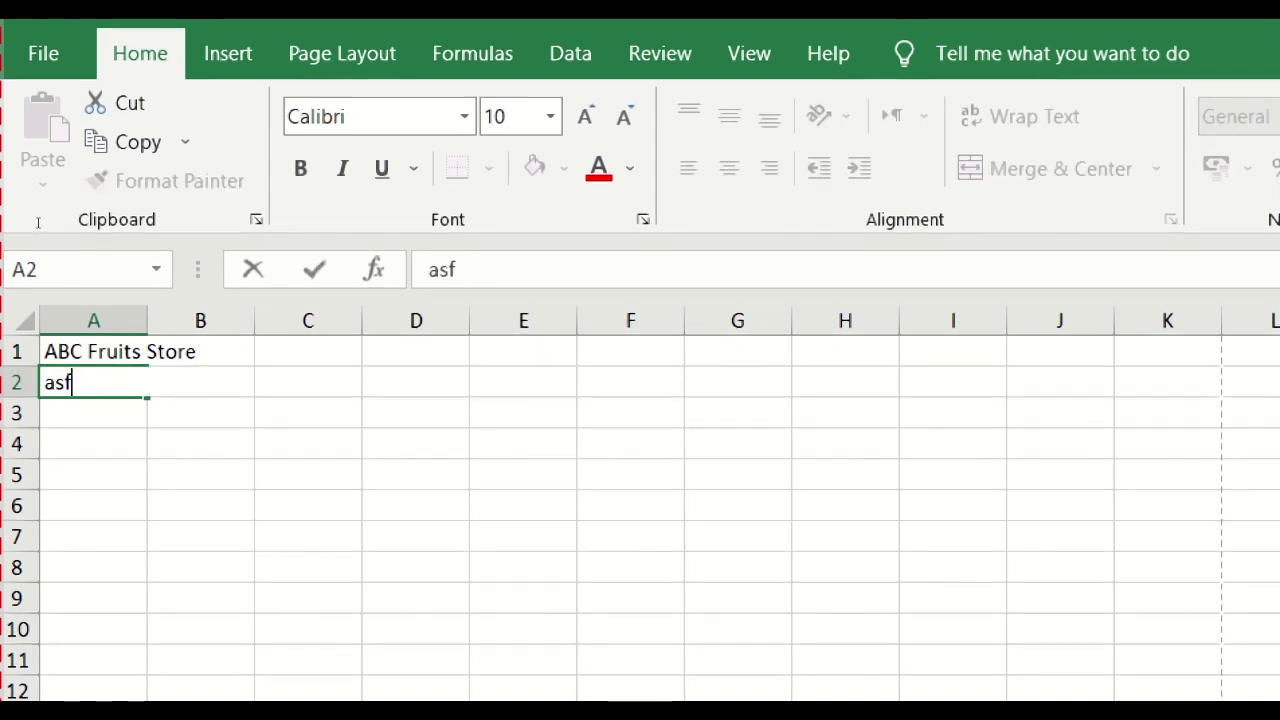
key("Escape")
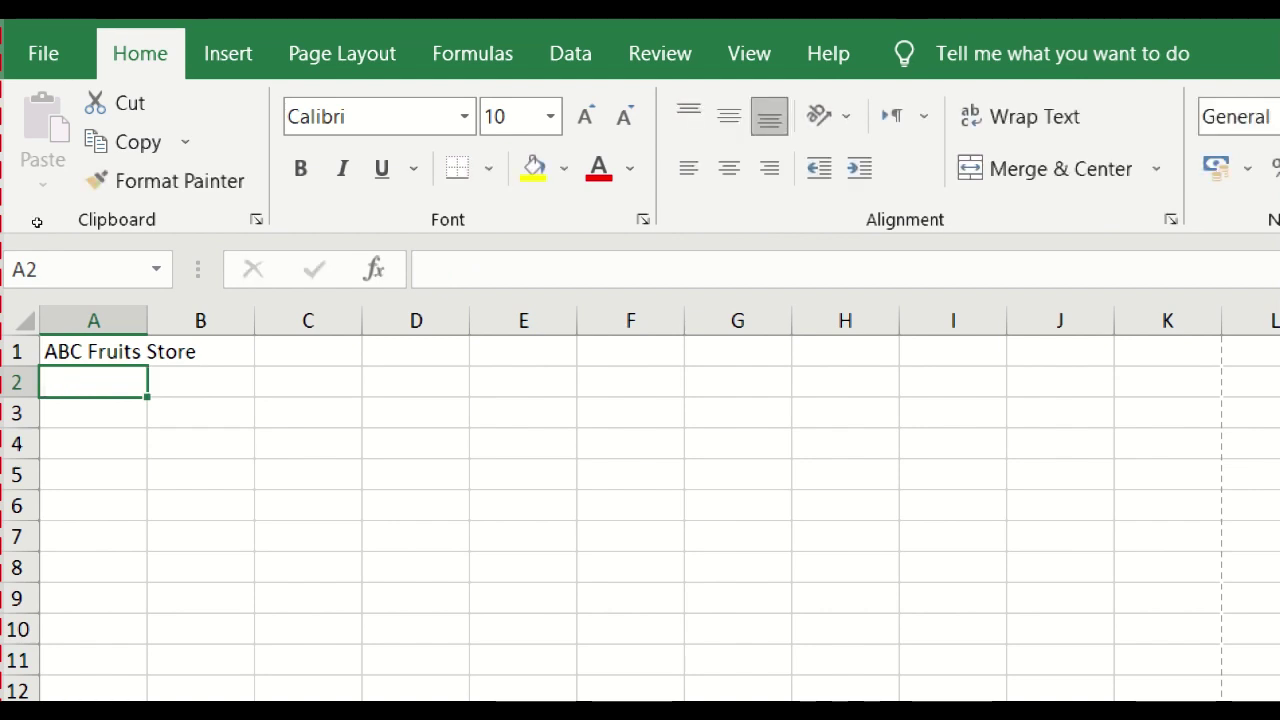
Enter the trial text "jaksdjfkdsjf" in cell D2, erase it and return to cell A1.
key("Right")
key("Right")
key("Right")
type("jaks")
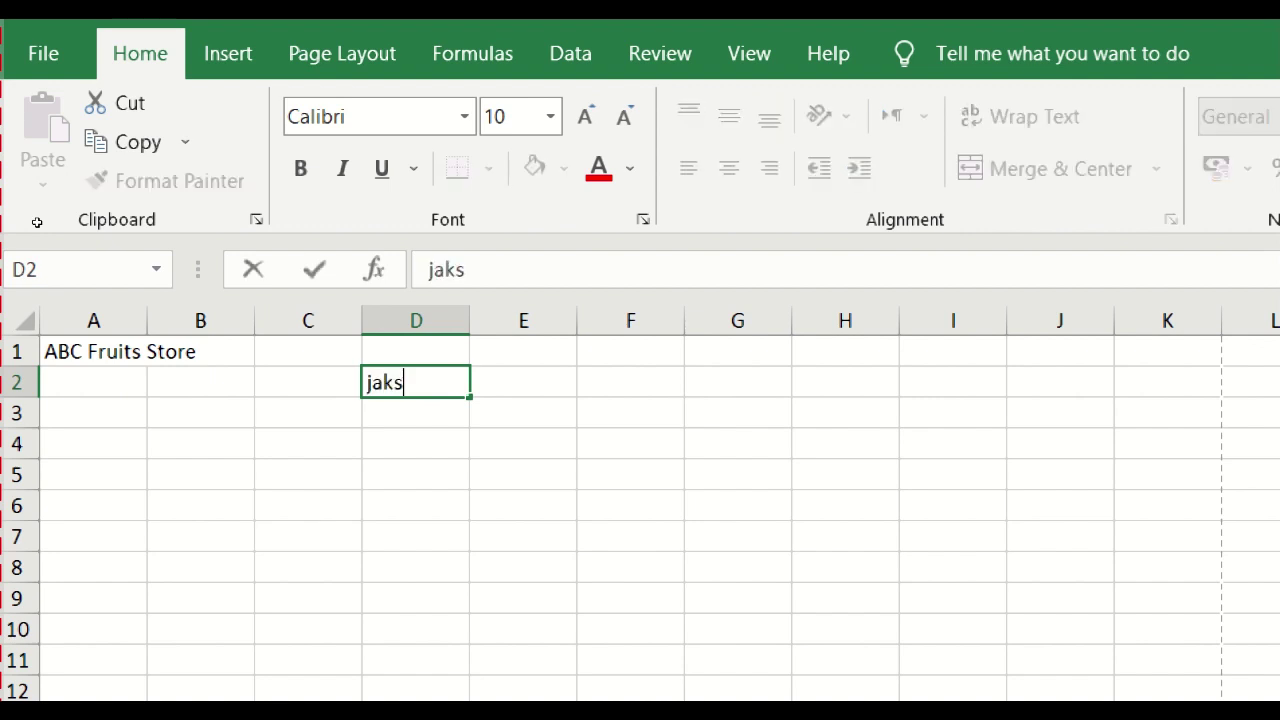
type("djfkdsjf")
key("BackSpace")
key("BackSpace")
key("BackSpace")
key("BackSpace")
key("BackSpace")
key("BackSpace")
key("BackSpace")
key("BackSpace")
key("BackSpace")
key("BackSpace")
key("BackSpace")
key("BackSpace")
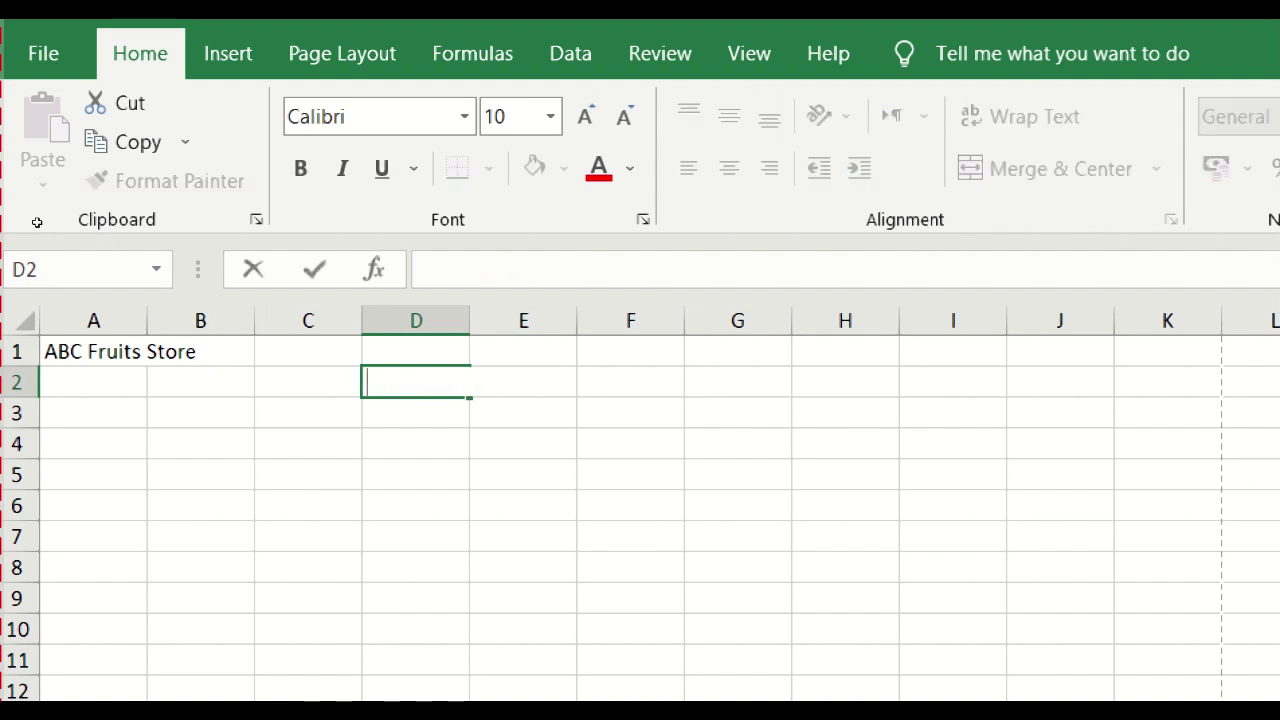
key("Left")
key("Left")
key("Left")
key("Up")
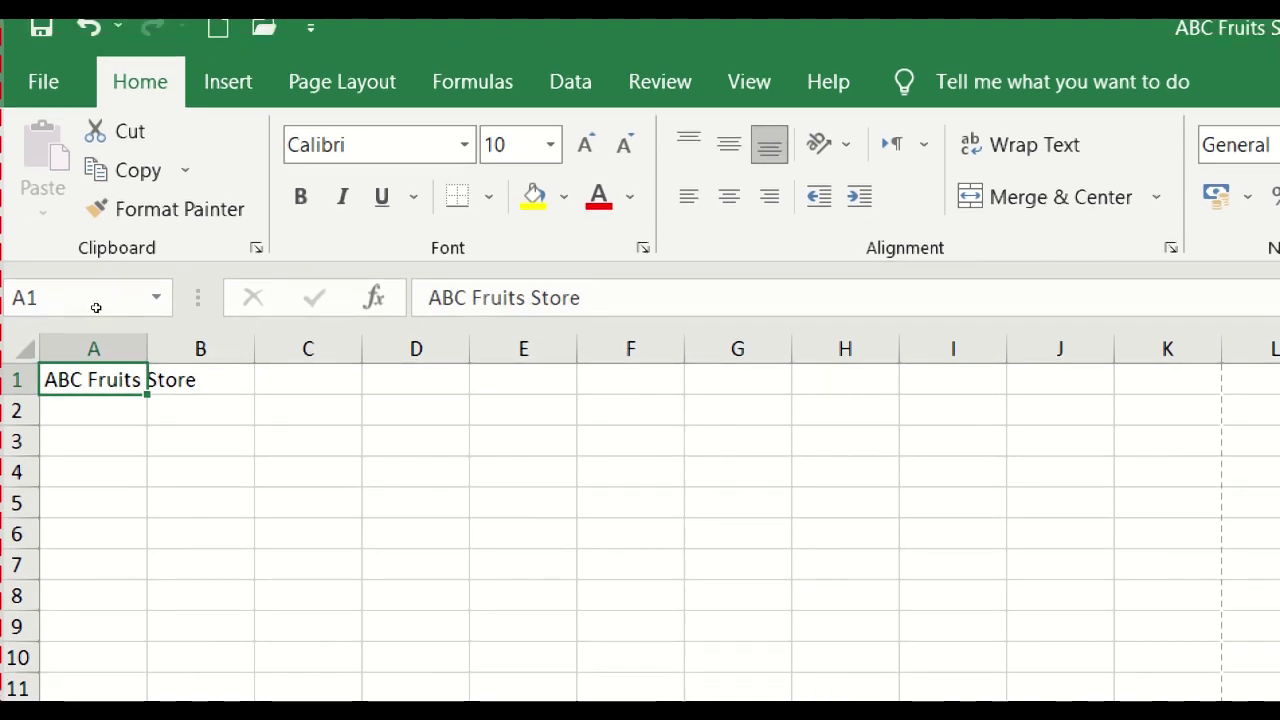
Enter the subtitle "Inventory Movement" in cell A2, below the store name.
key("Down")
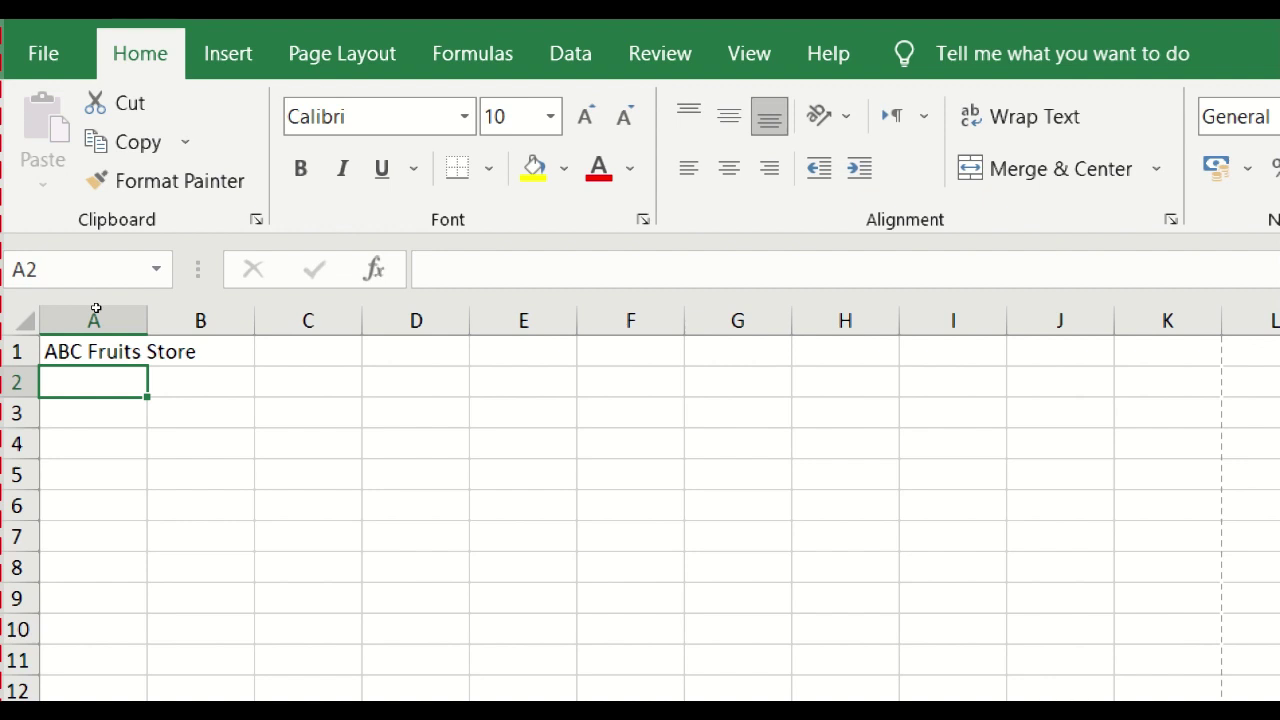
type("Inventory")
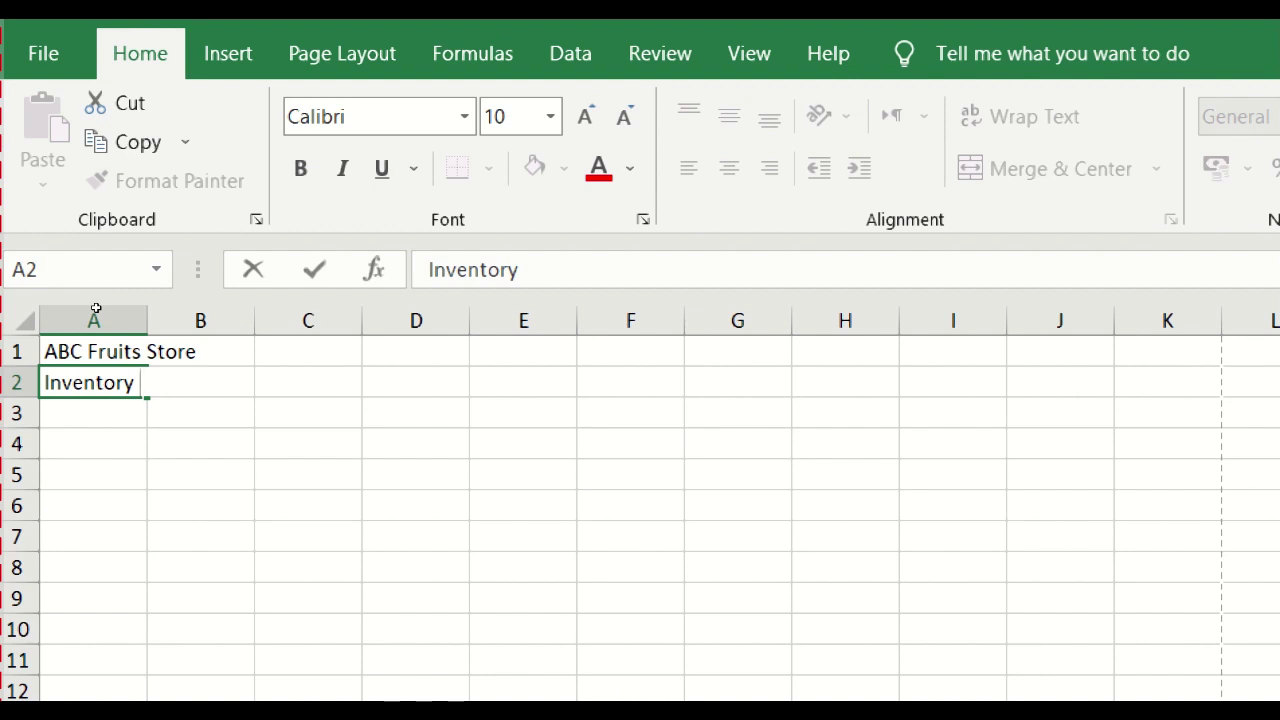
type("Move")
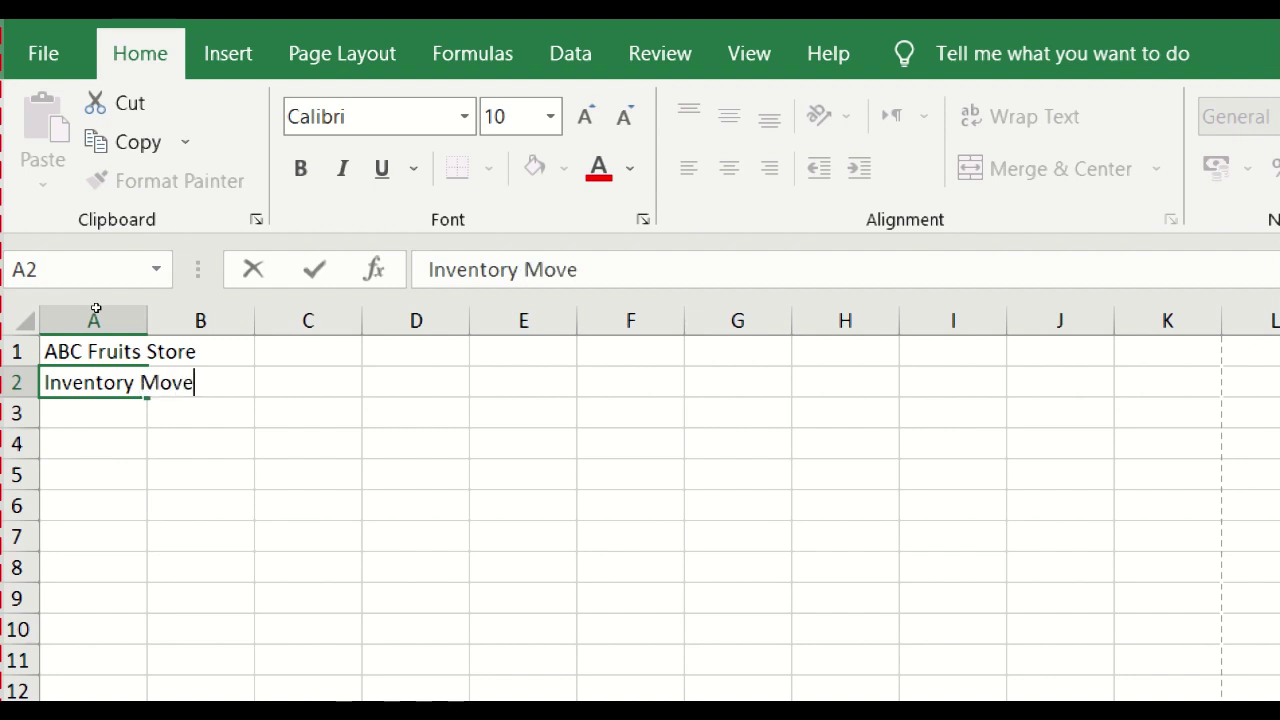
type("ment")
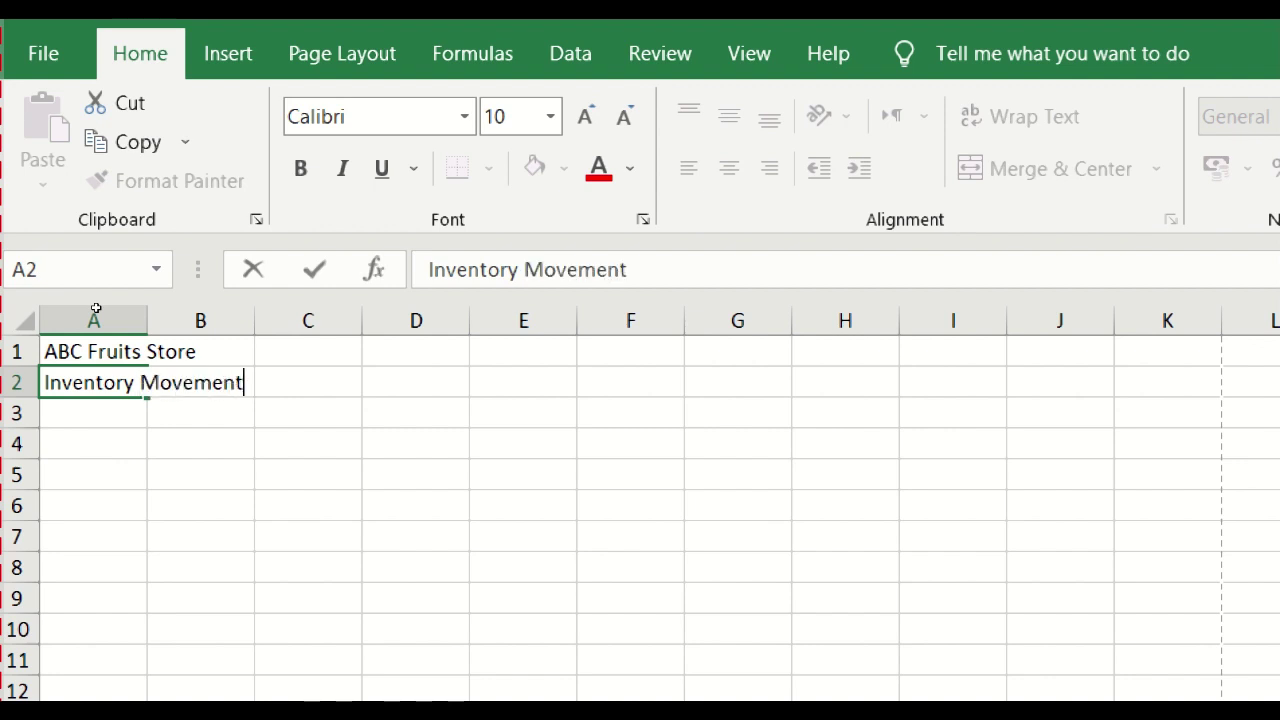
key("Return")
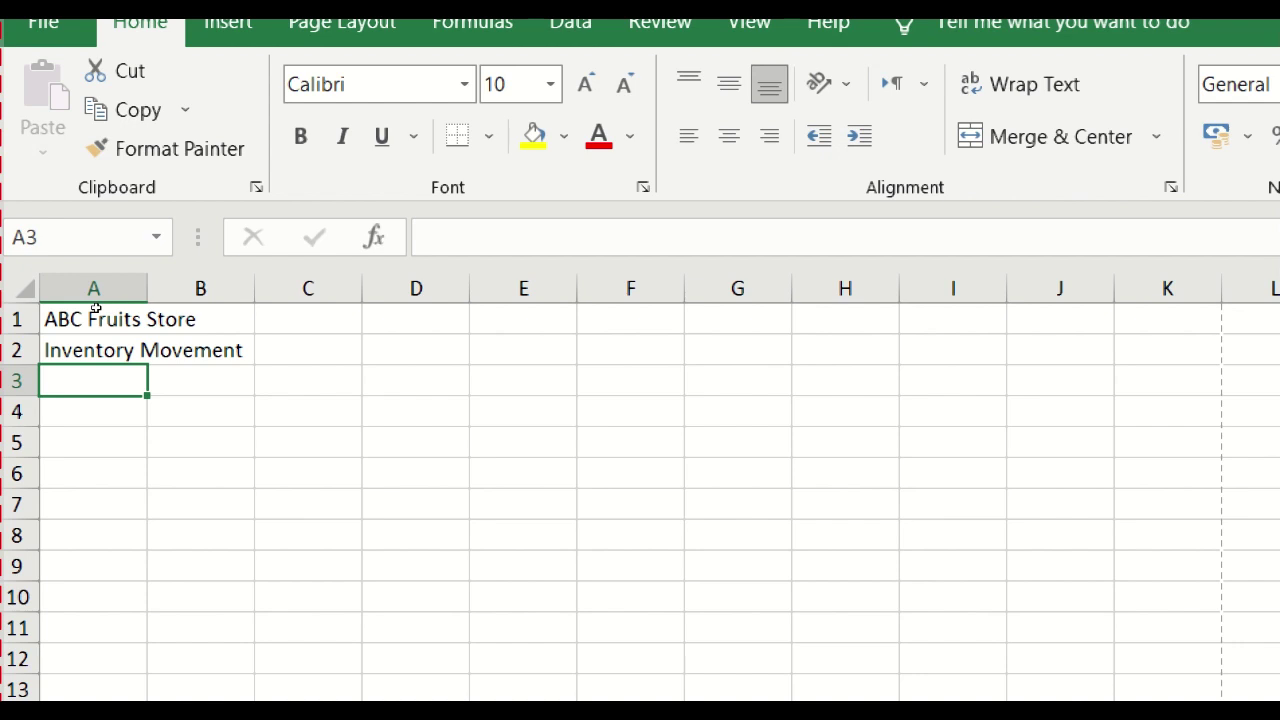
Enter the period line "From 1st Aug-2023 till 15th Aug-2023" in cell A3.
type("1st A")
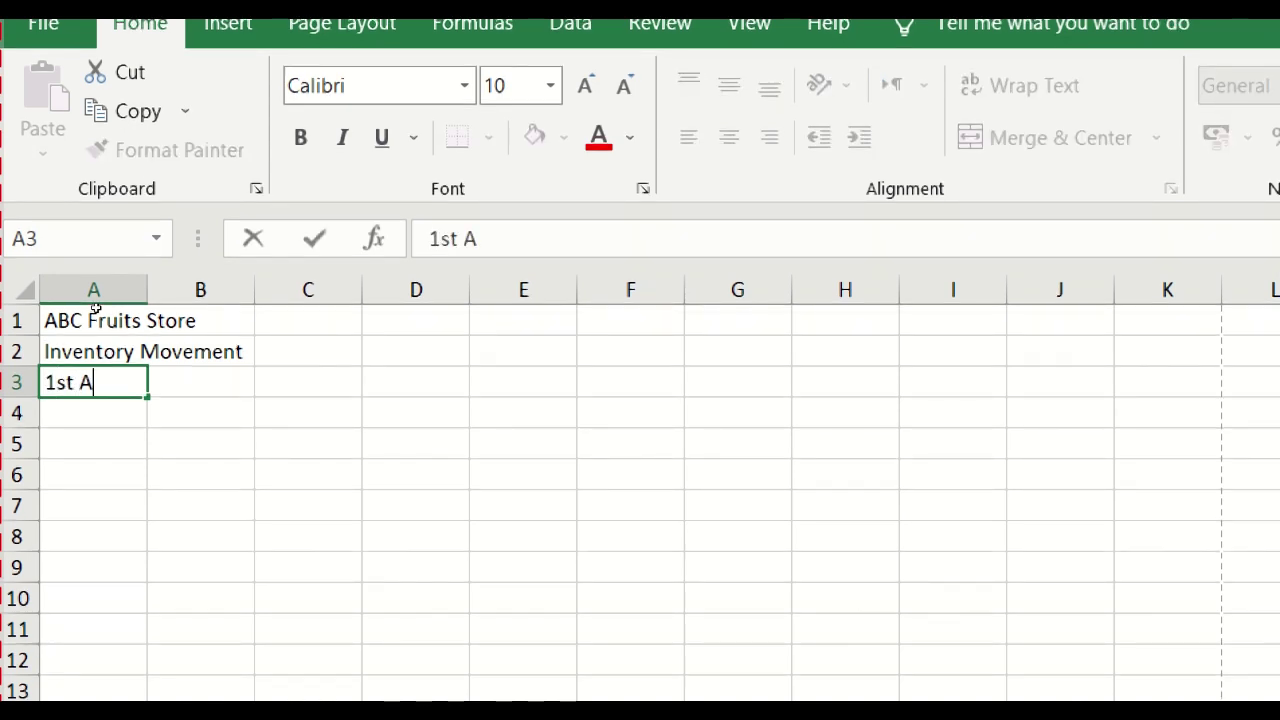
type("u g-20")
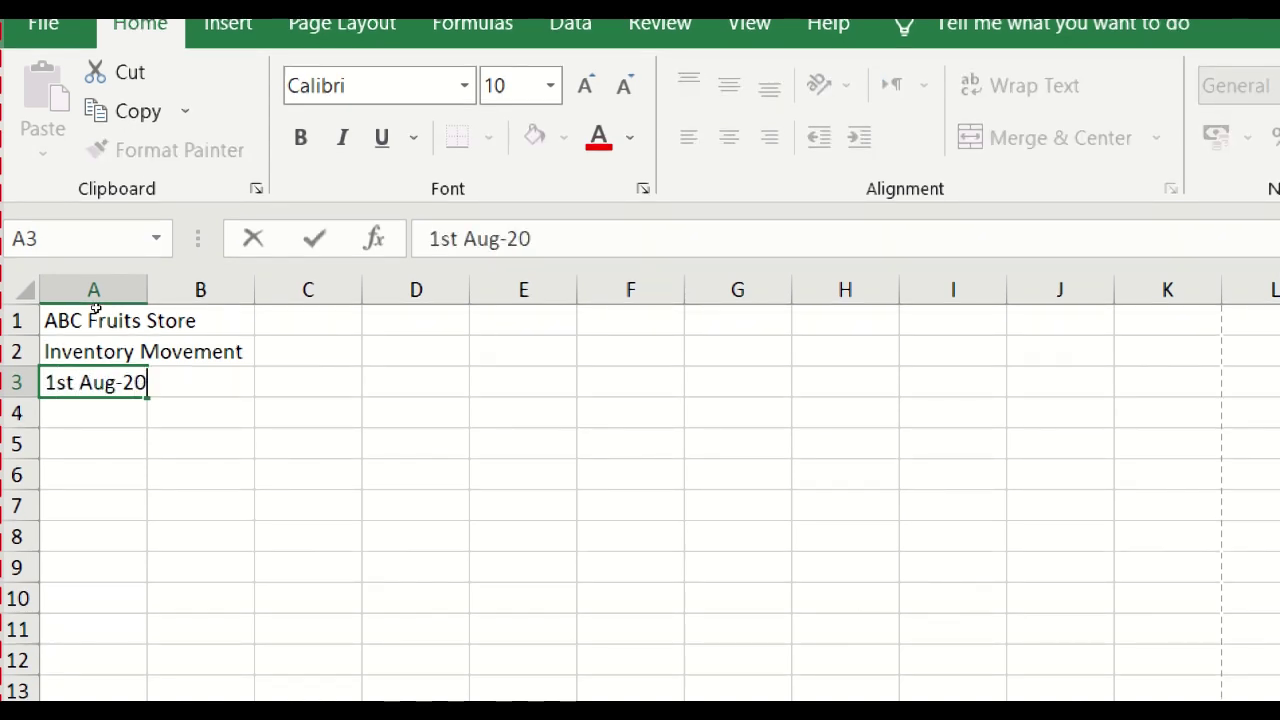
type("23 ti")
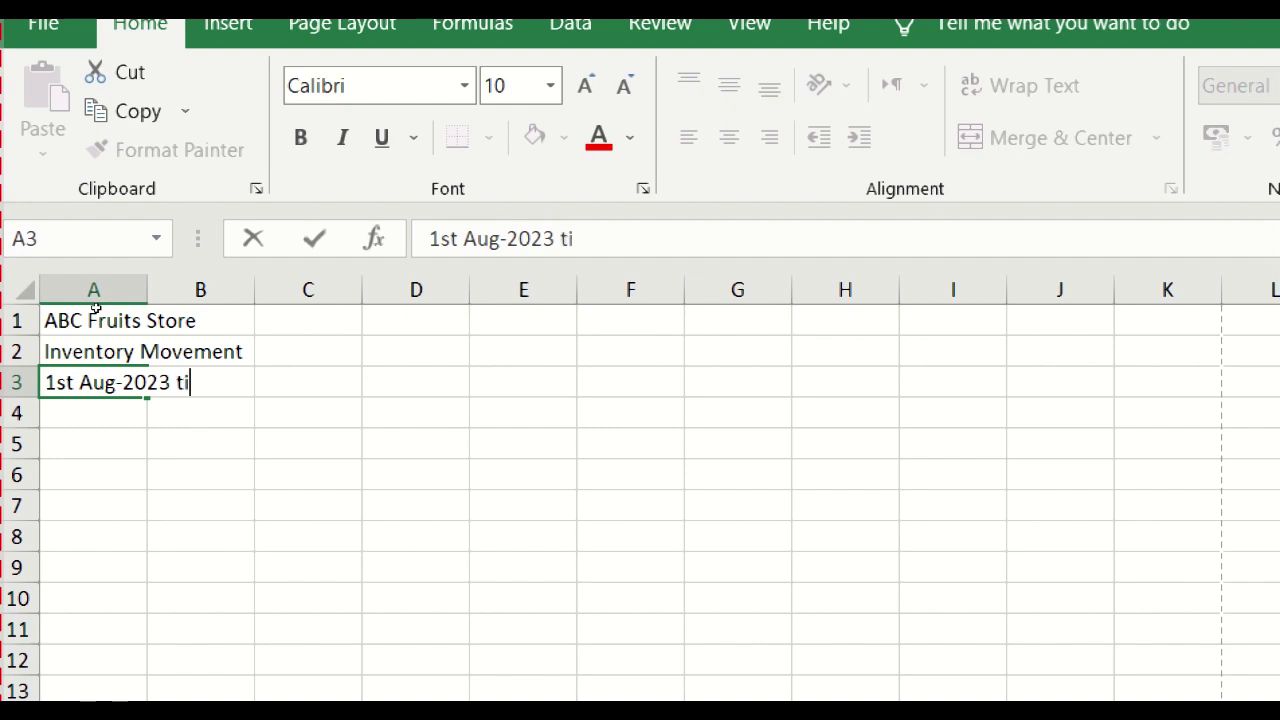
type("ll 15")
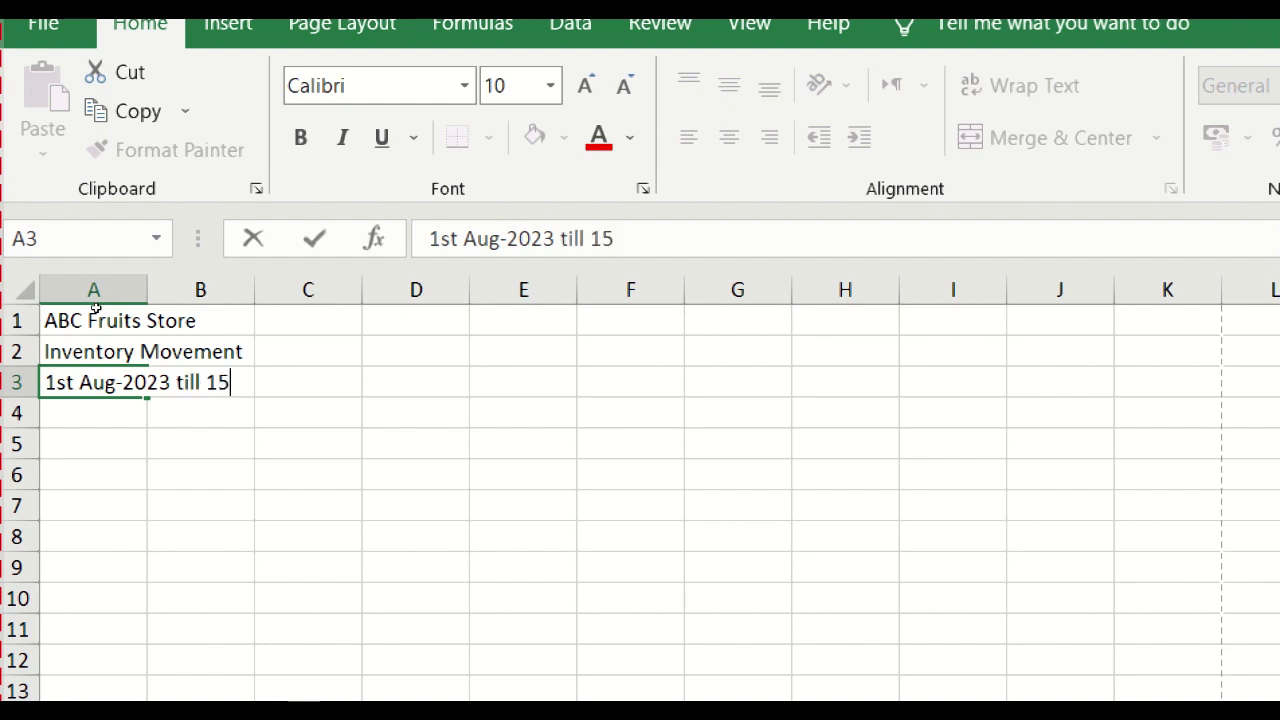
type("th Aug 2")
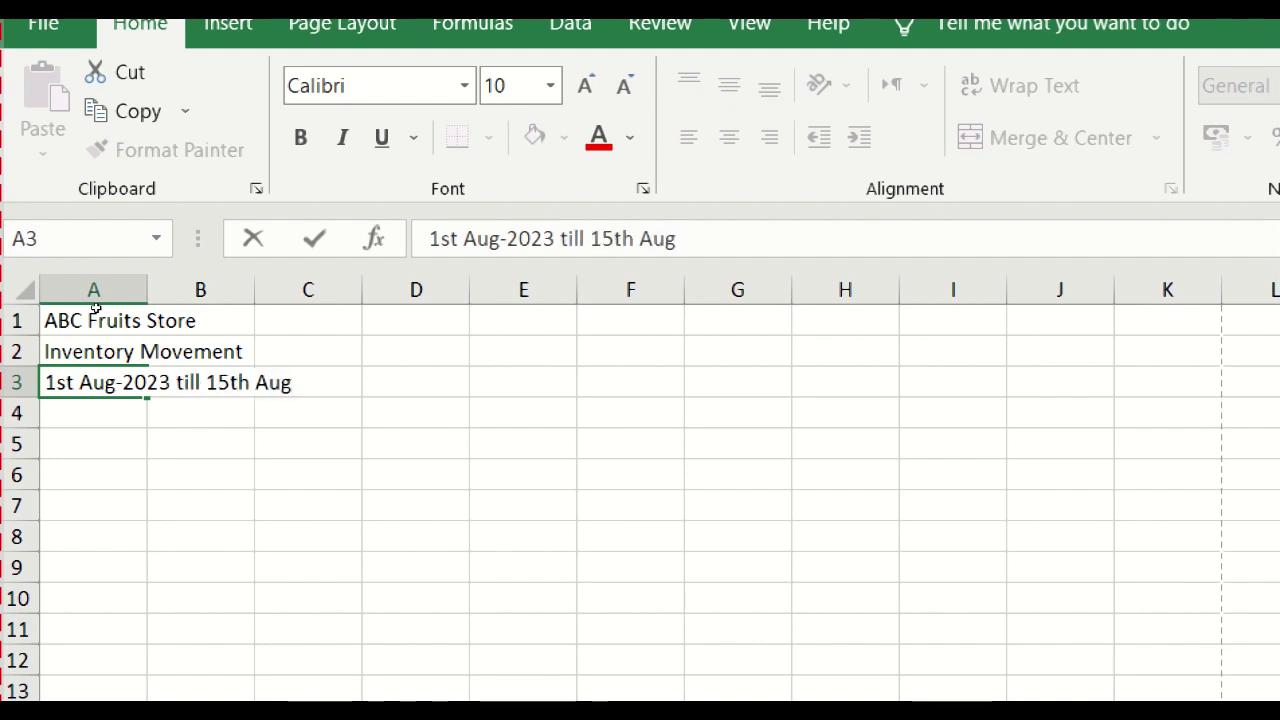
key("BackSpace")
key("BackSpace")
type("-2023")
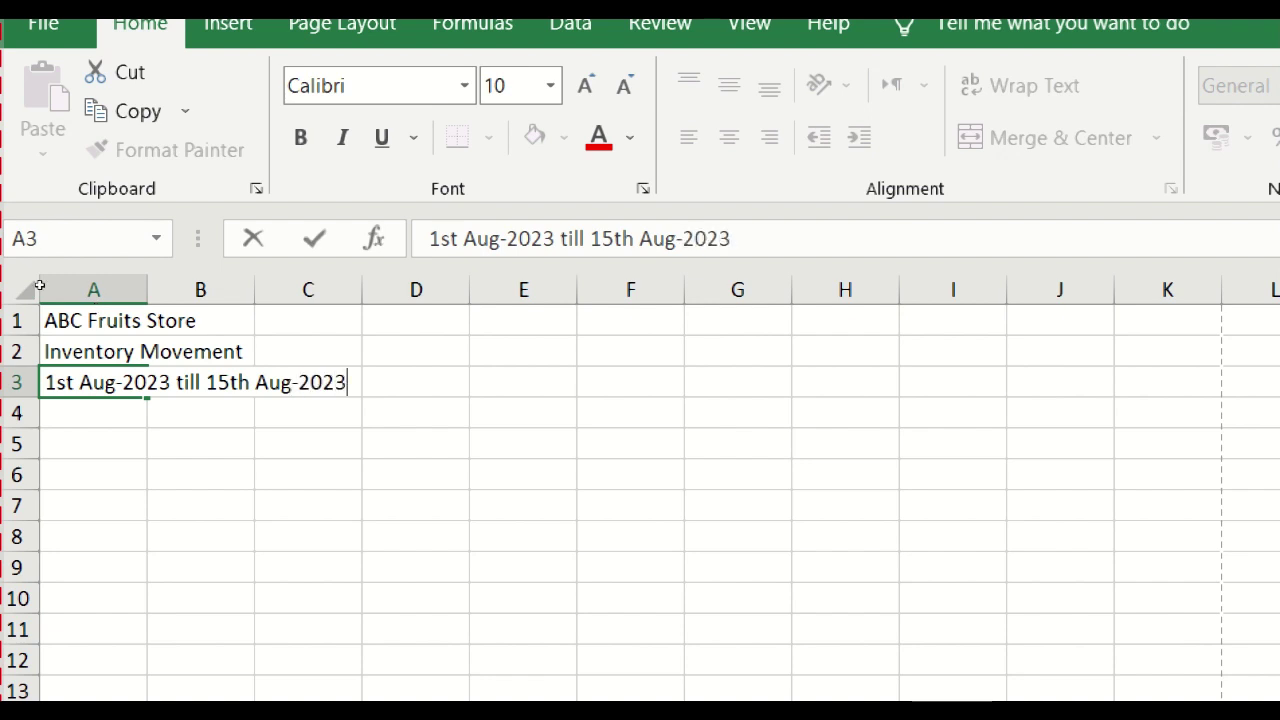
key("Home")
type("From")
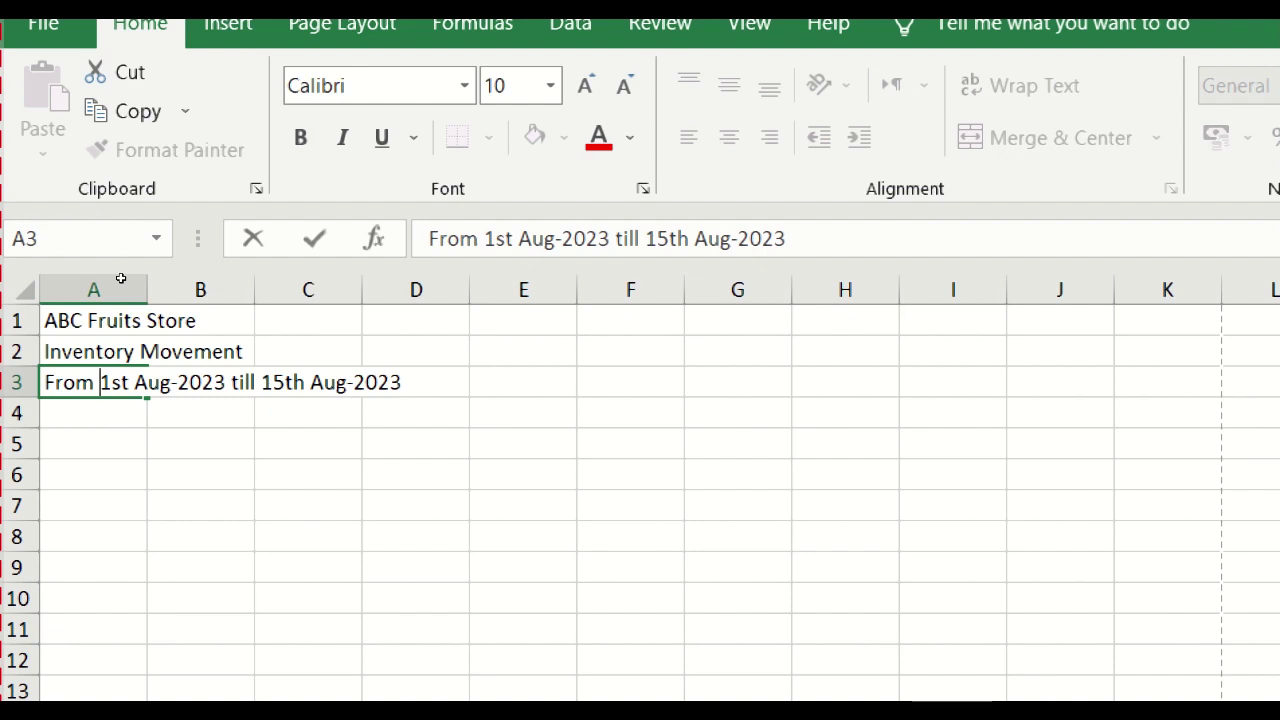
key("Return")
Leave rows 4 and 5 empty and enter the column heading "Date" in cell A6.
key("Return")
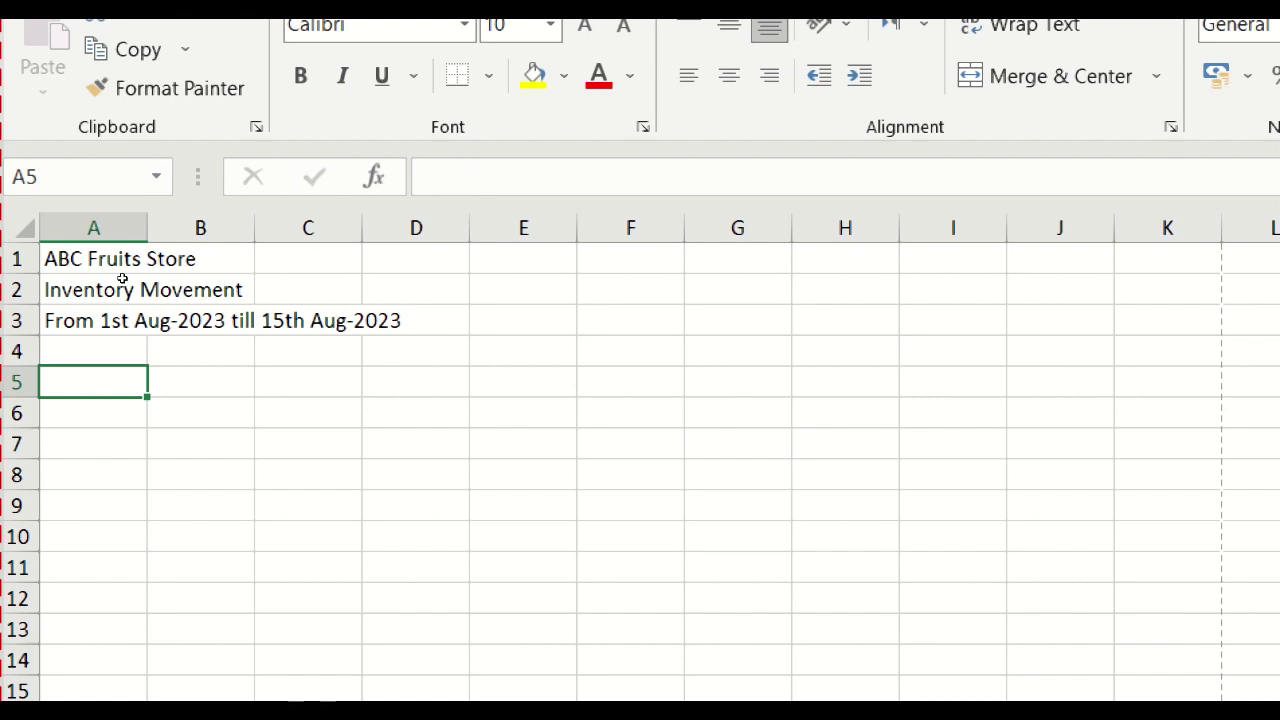
key("Return")
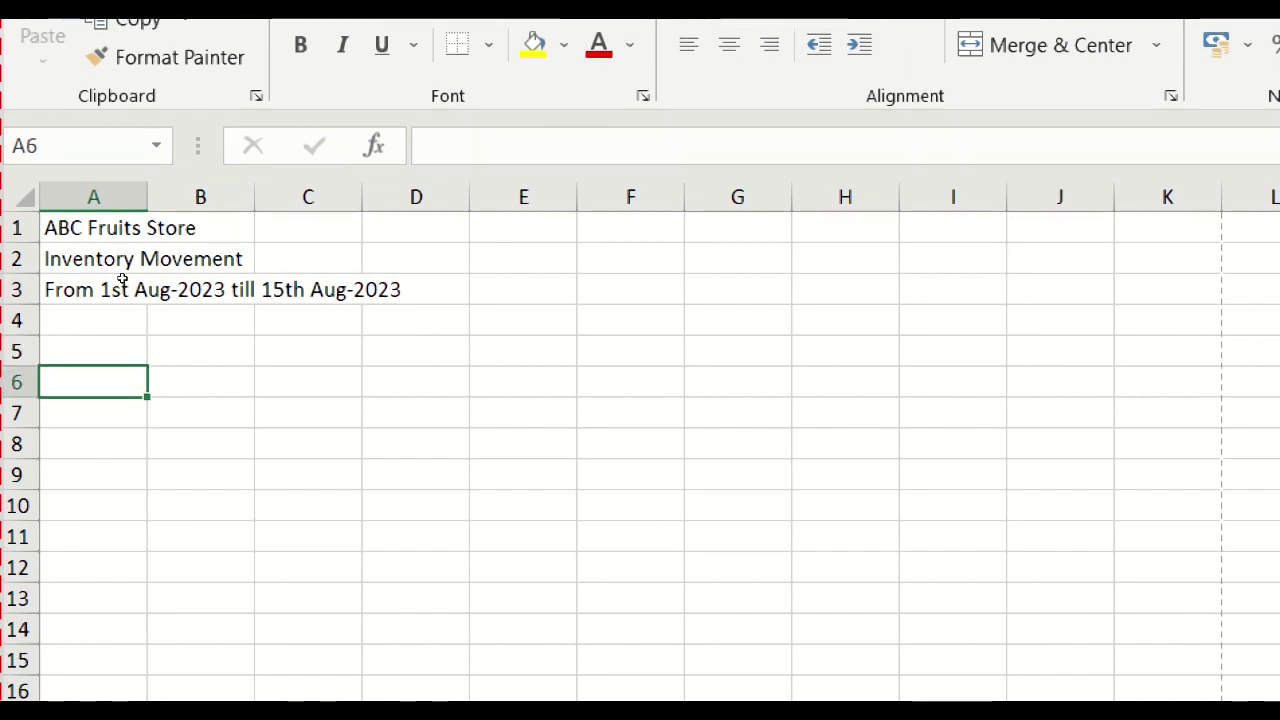
type("D")
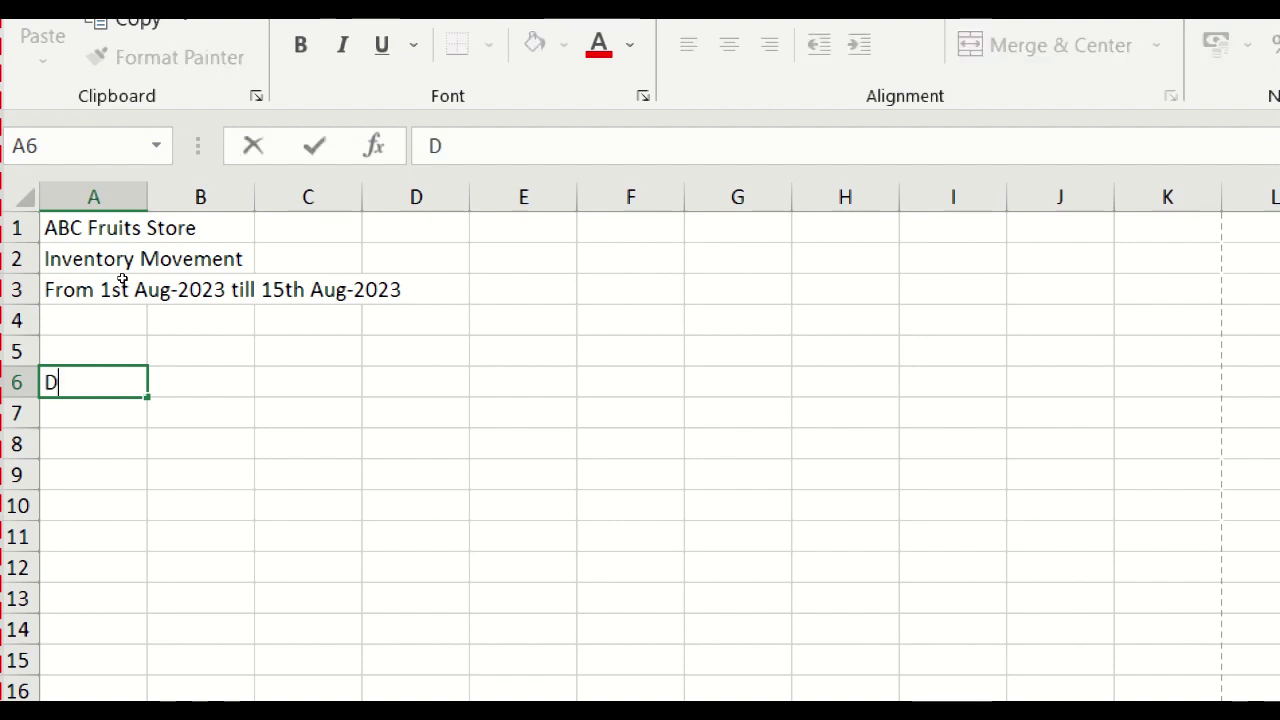
type("ate")
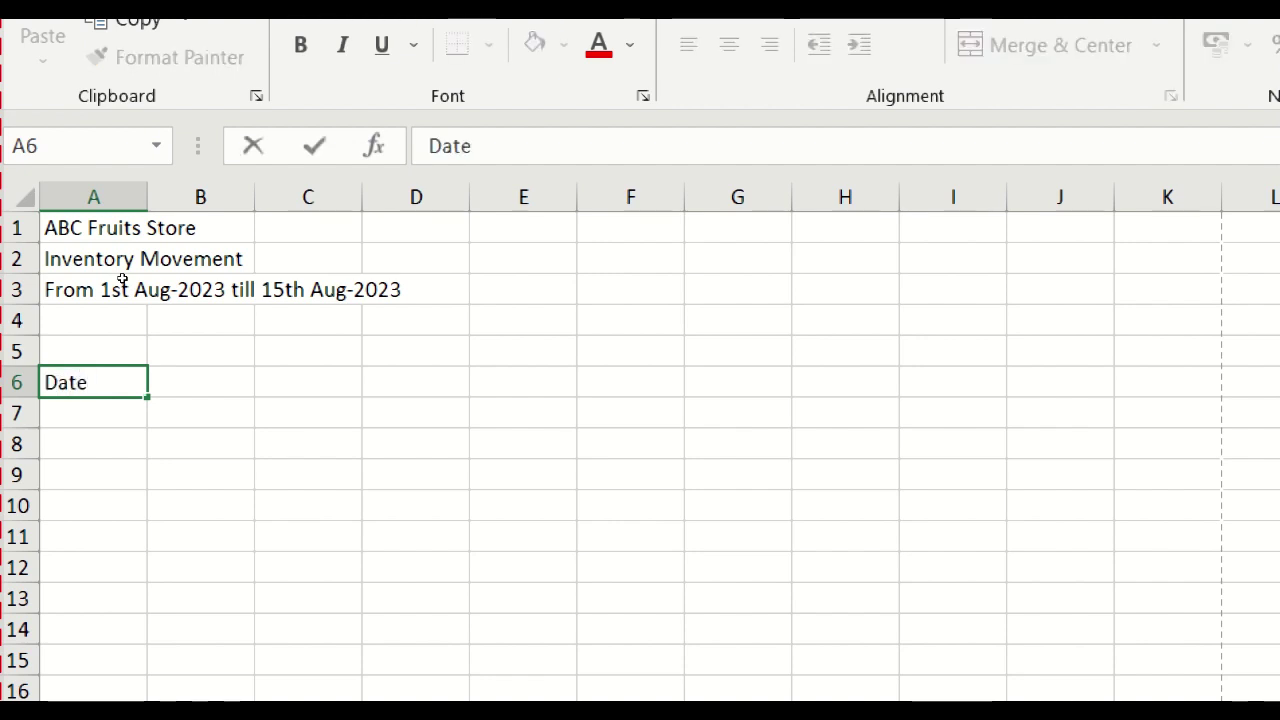
key("Return")
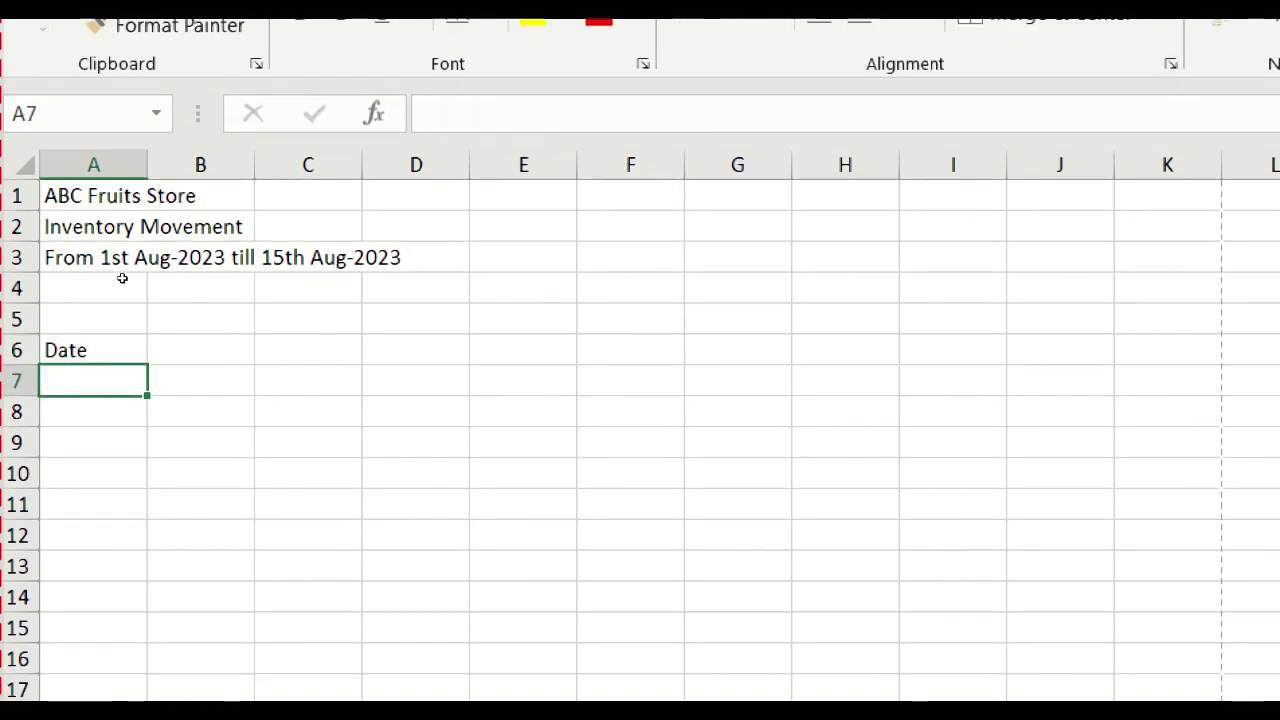
Move the active cell up and down column A around the Date heading, and select cell B6 beside it.
key("Up")
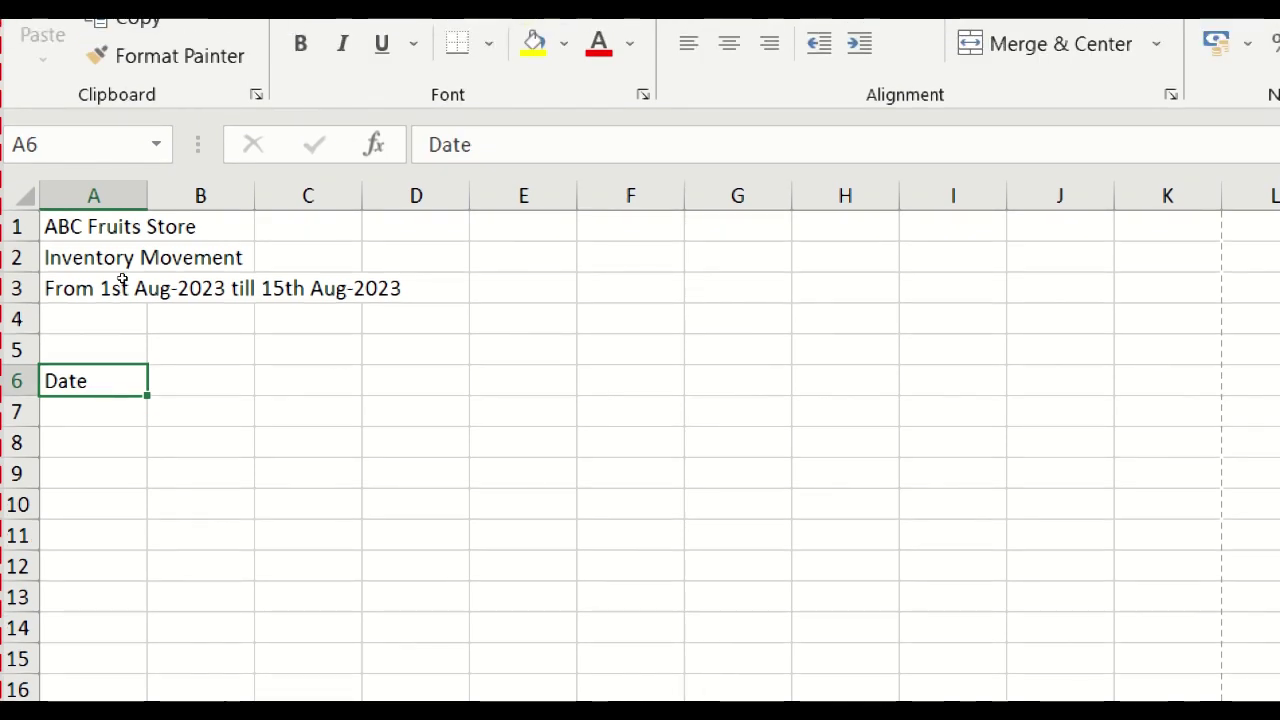
key("shift+space")
key("Down")
key("Up")
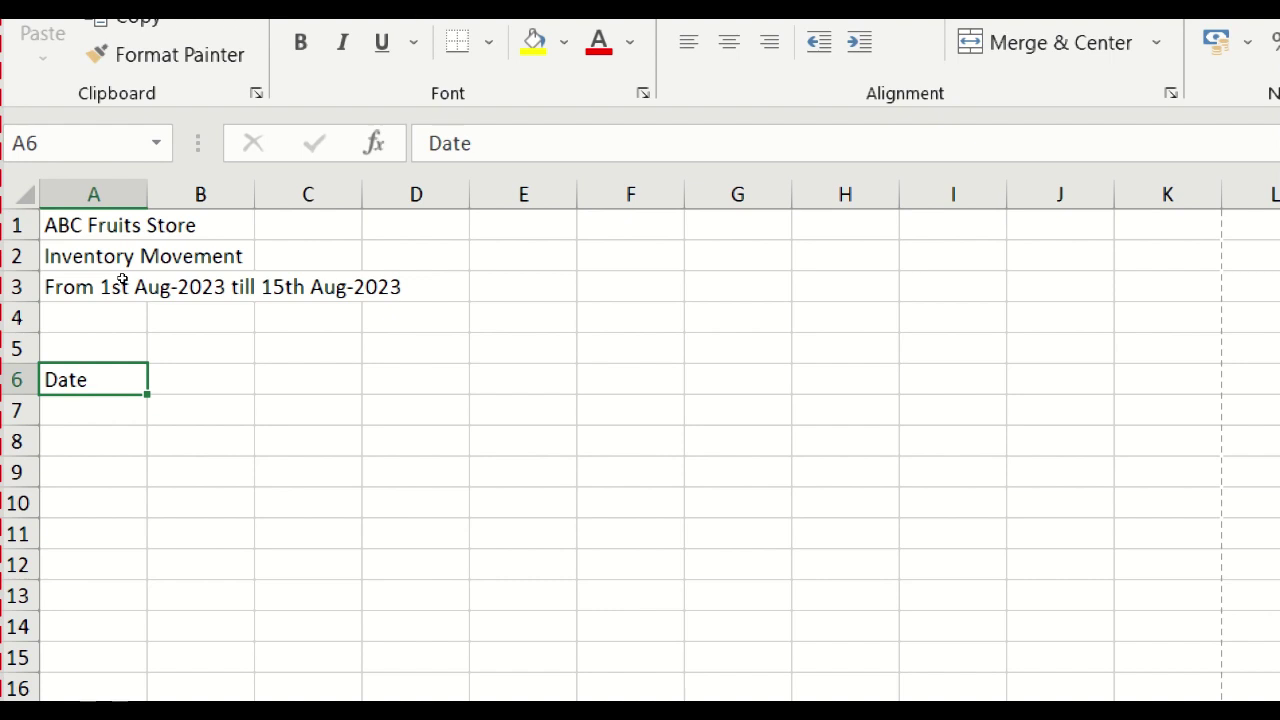
key("Return")
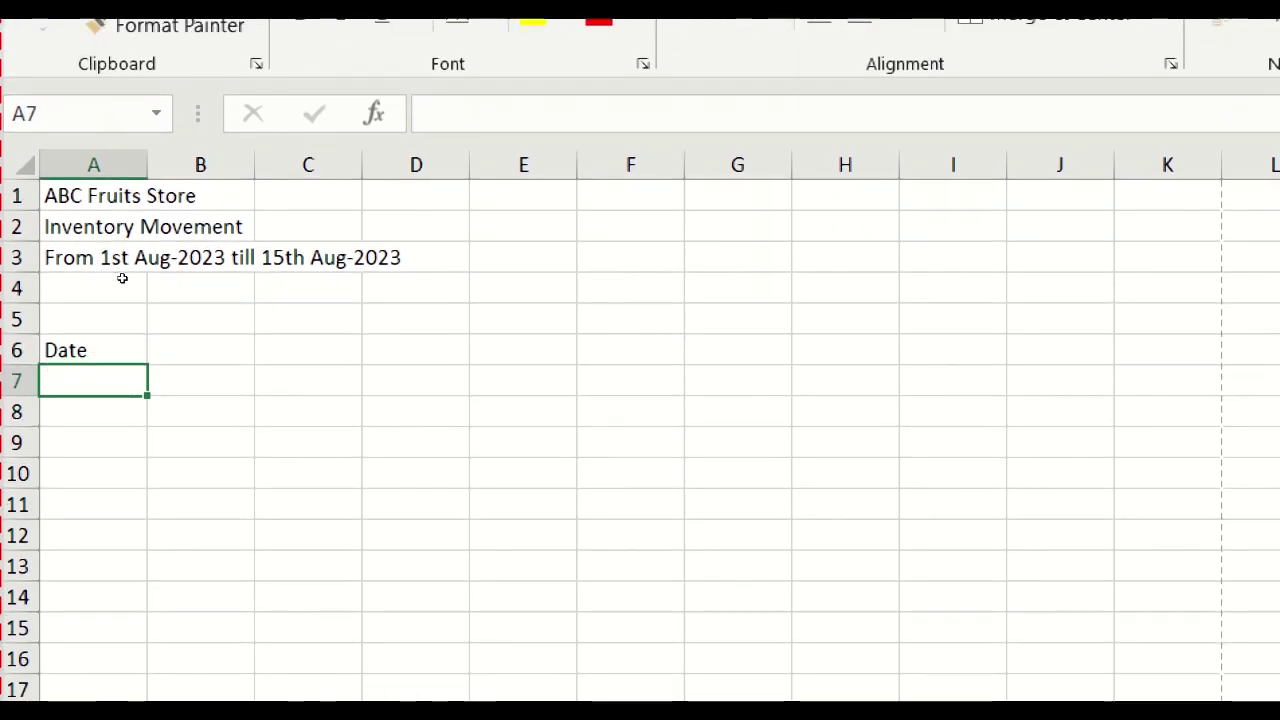
key("Return")
key("Return")
key("Return")
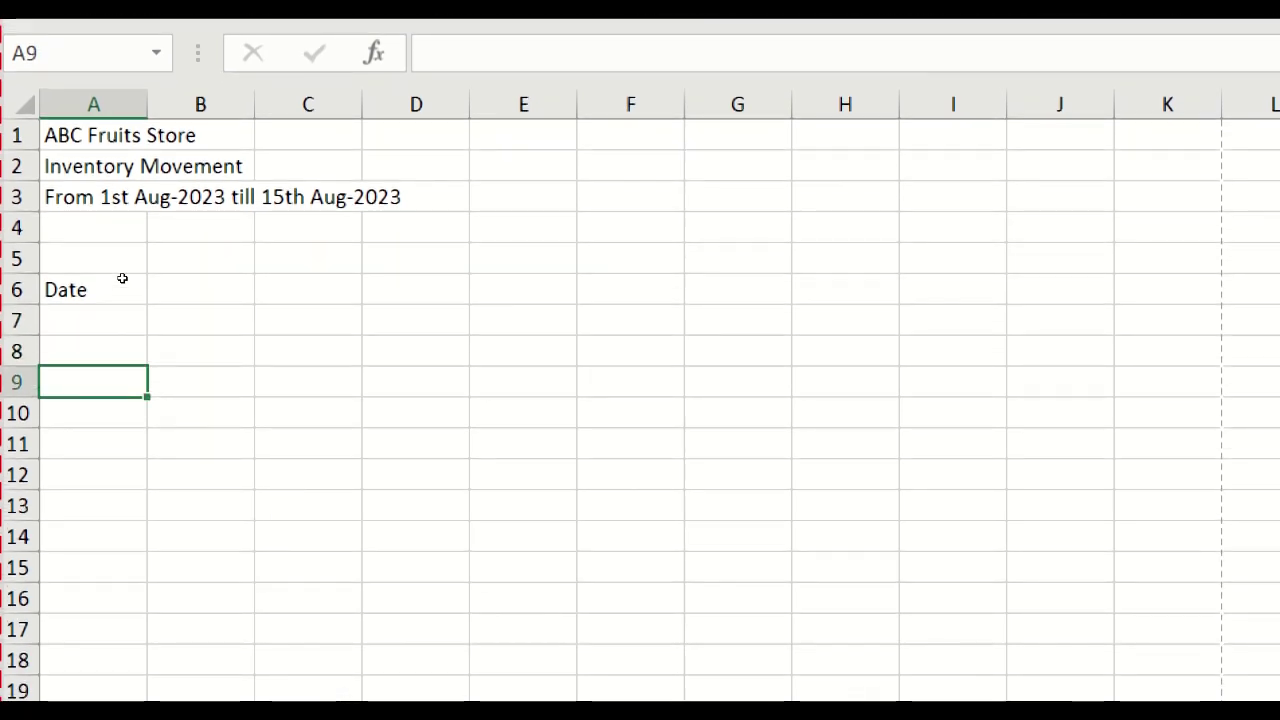
left_click(122, 278)
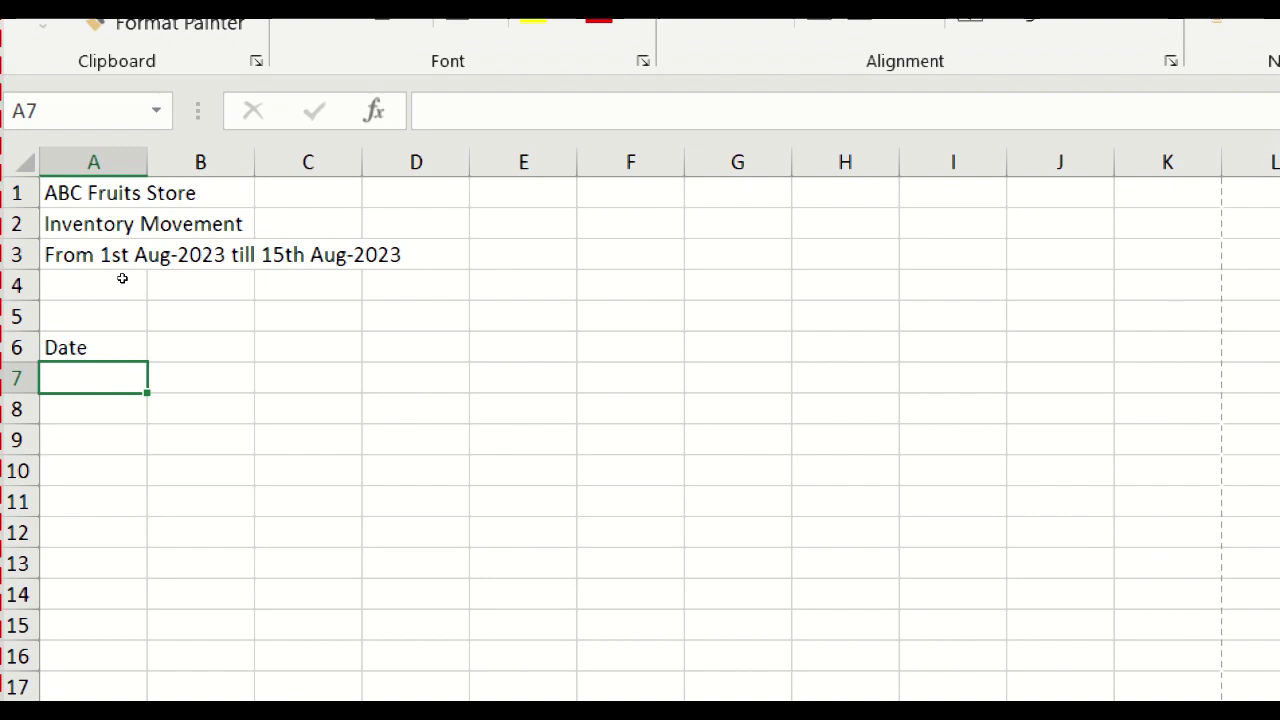
key("Up")
key("Right")
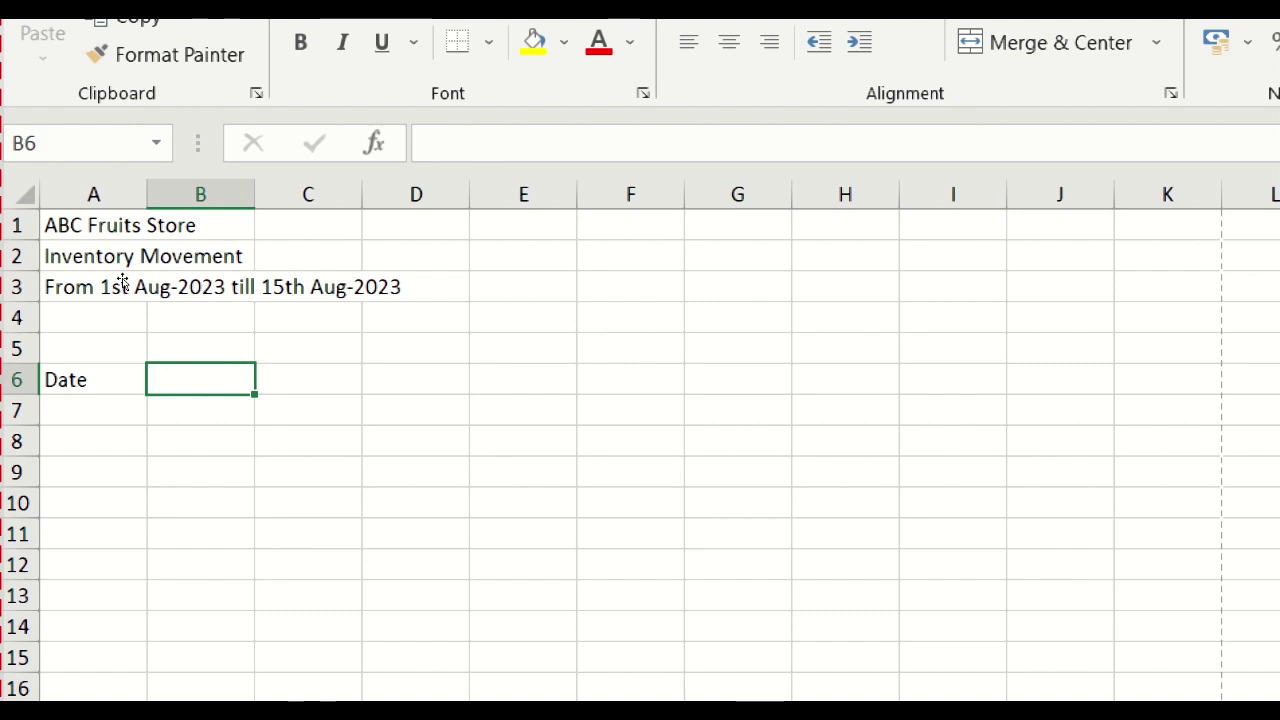
Enter the column headings "Apple", "Banana", "Mango", "Orange" and "Total" in cells B6 to F6, beside Date.
type("Apple")
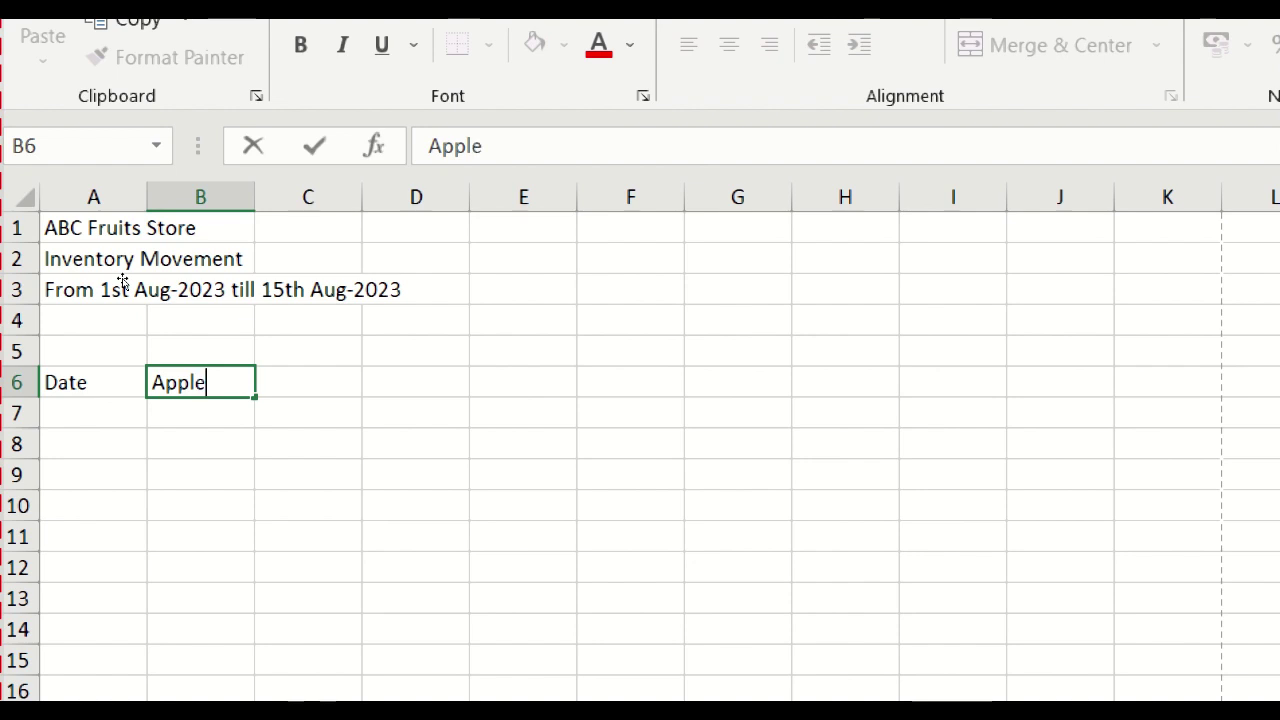
key("Tab")
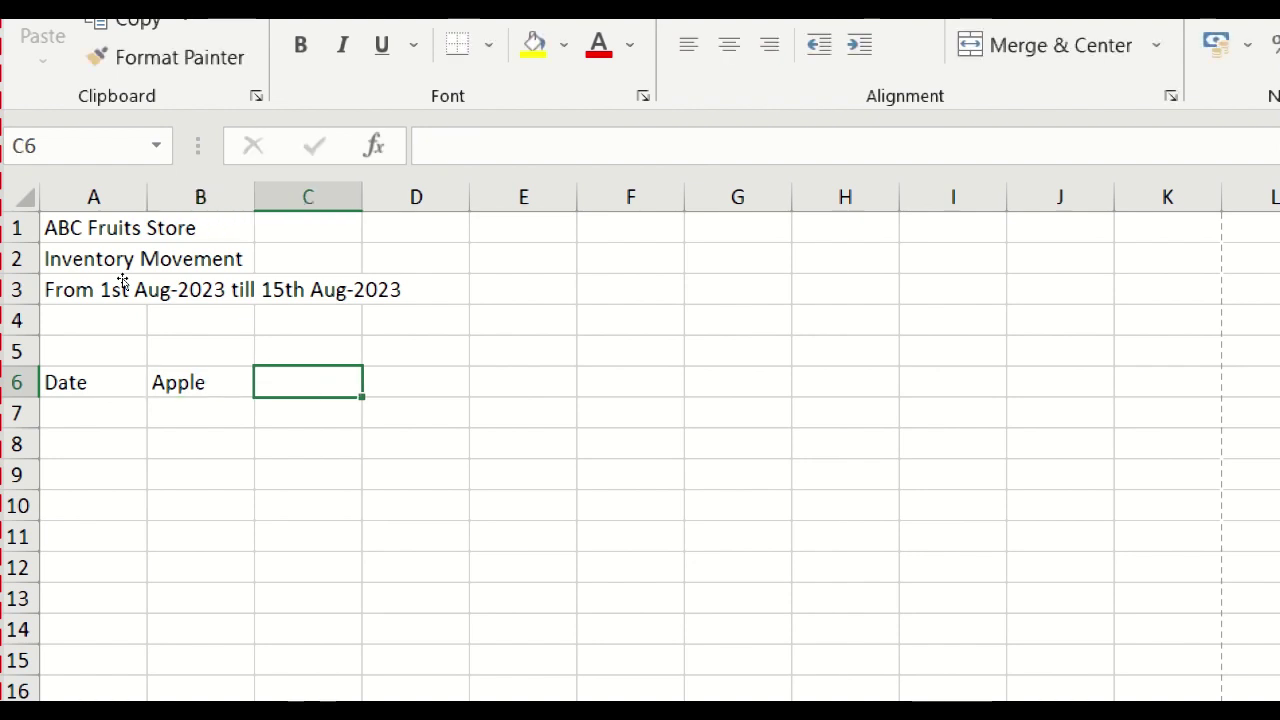
type("Bananan")
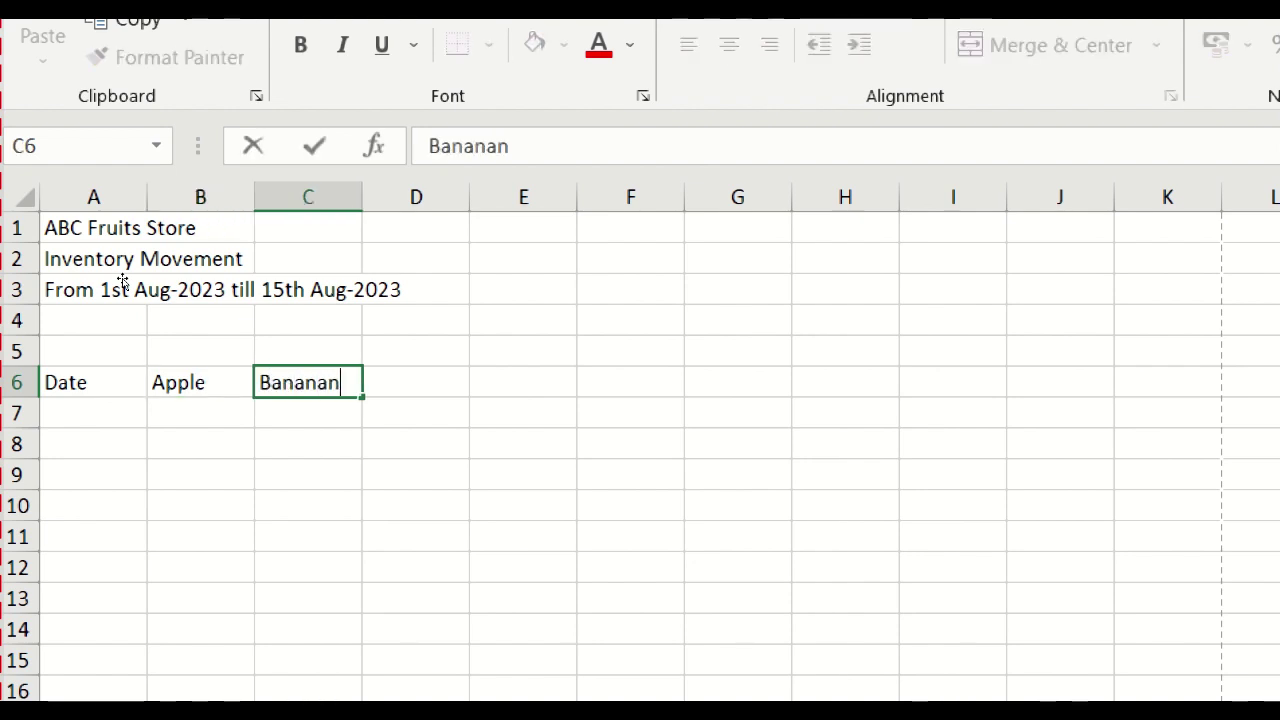
key("BackSpace")
key("Tab")
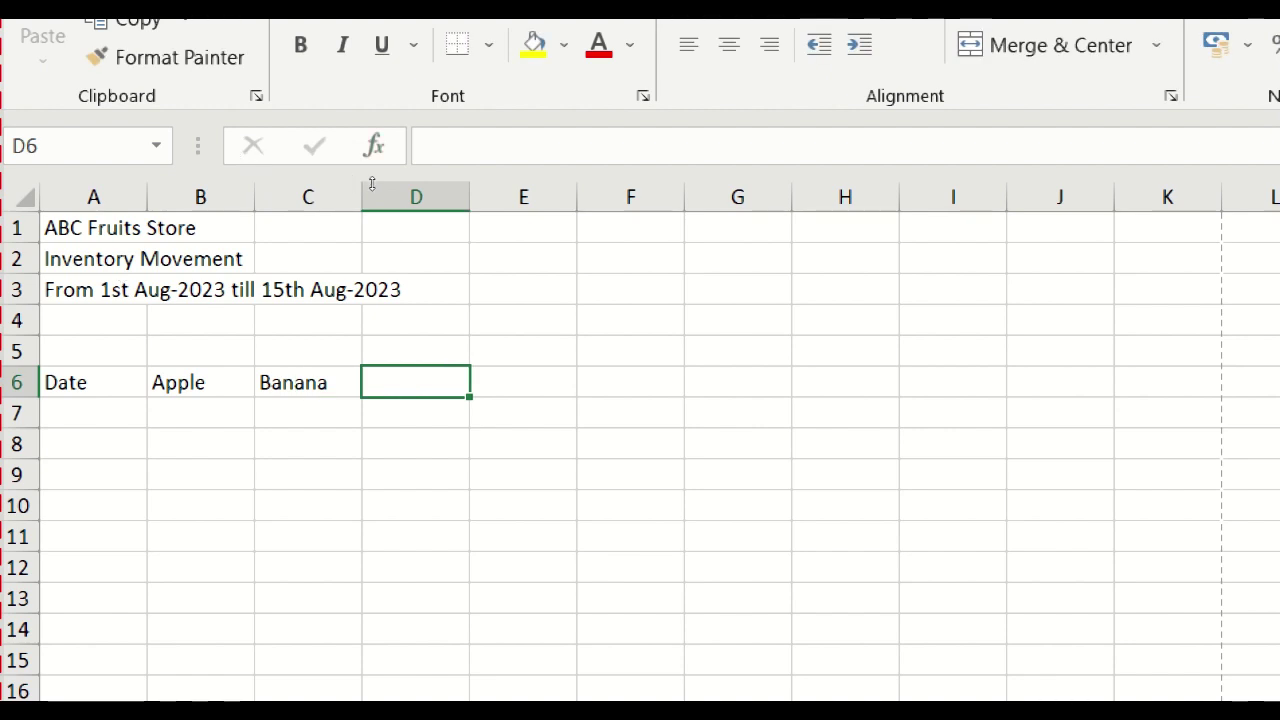
type("Mang")
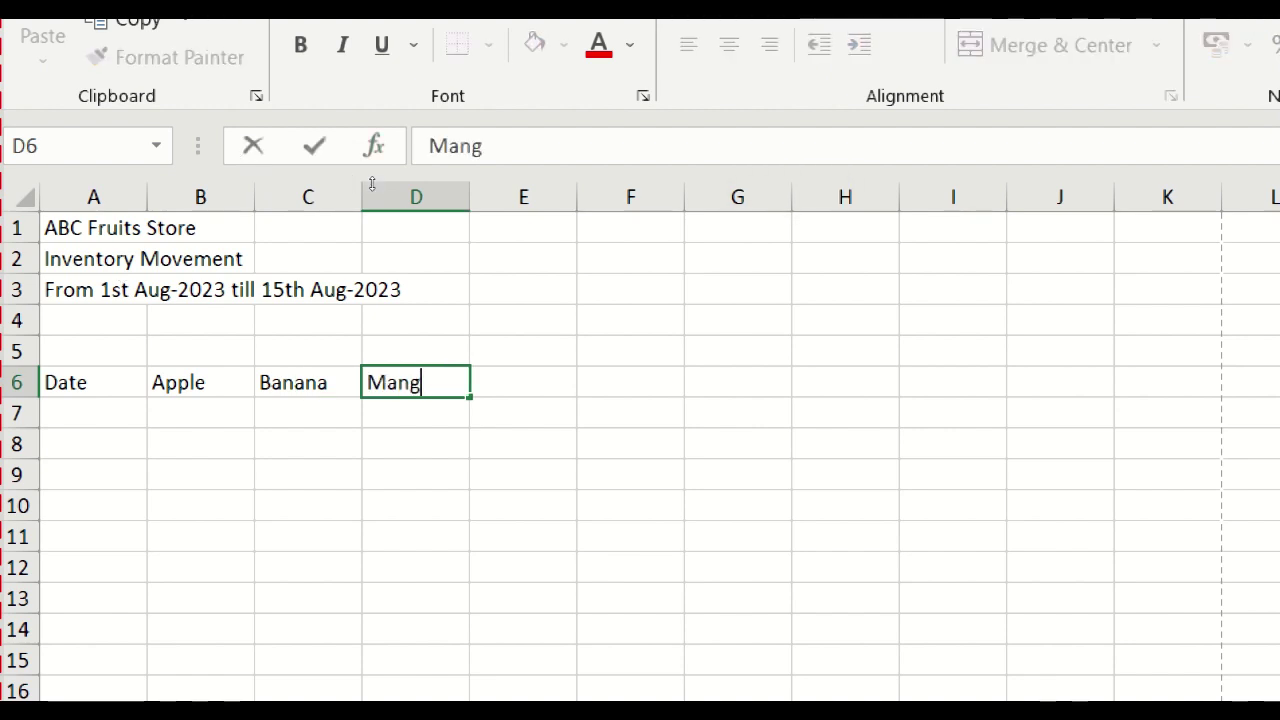
type("o")
key("Tab")
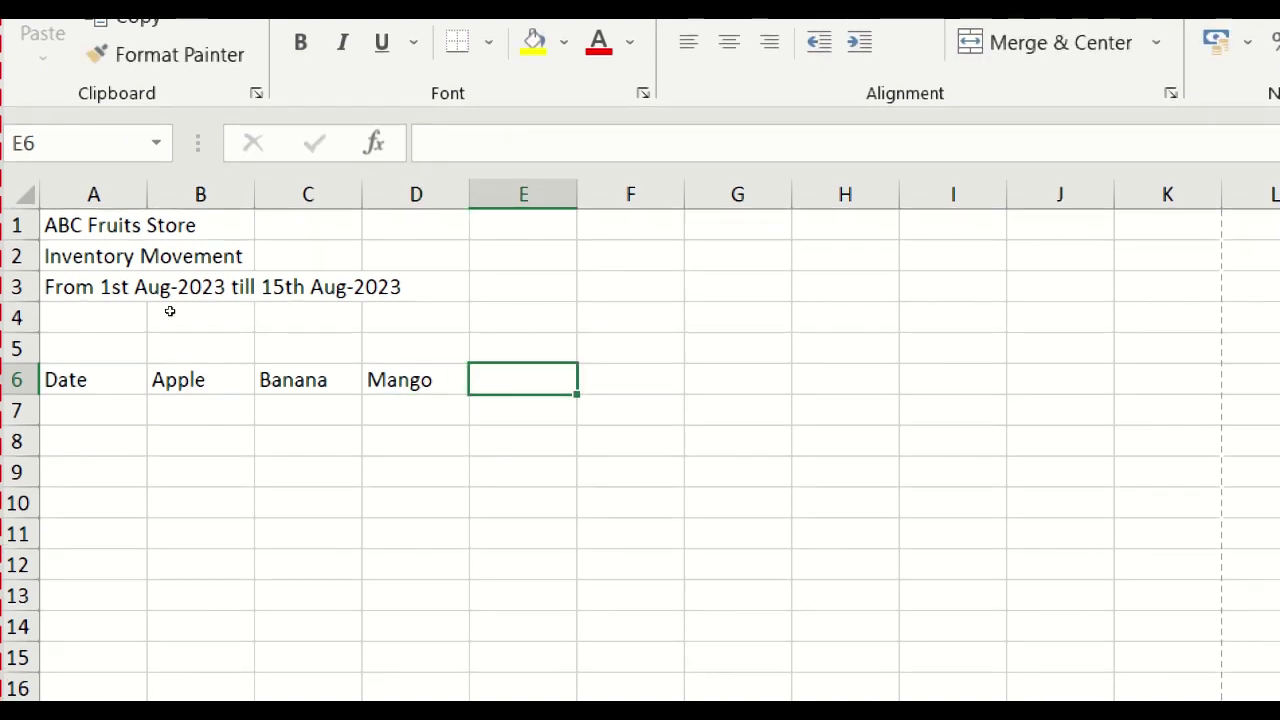
type("Orang")
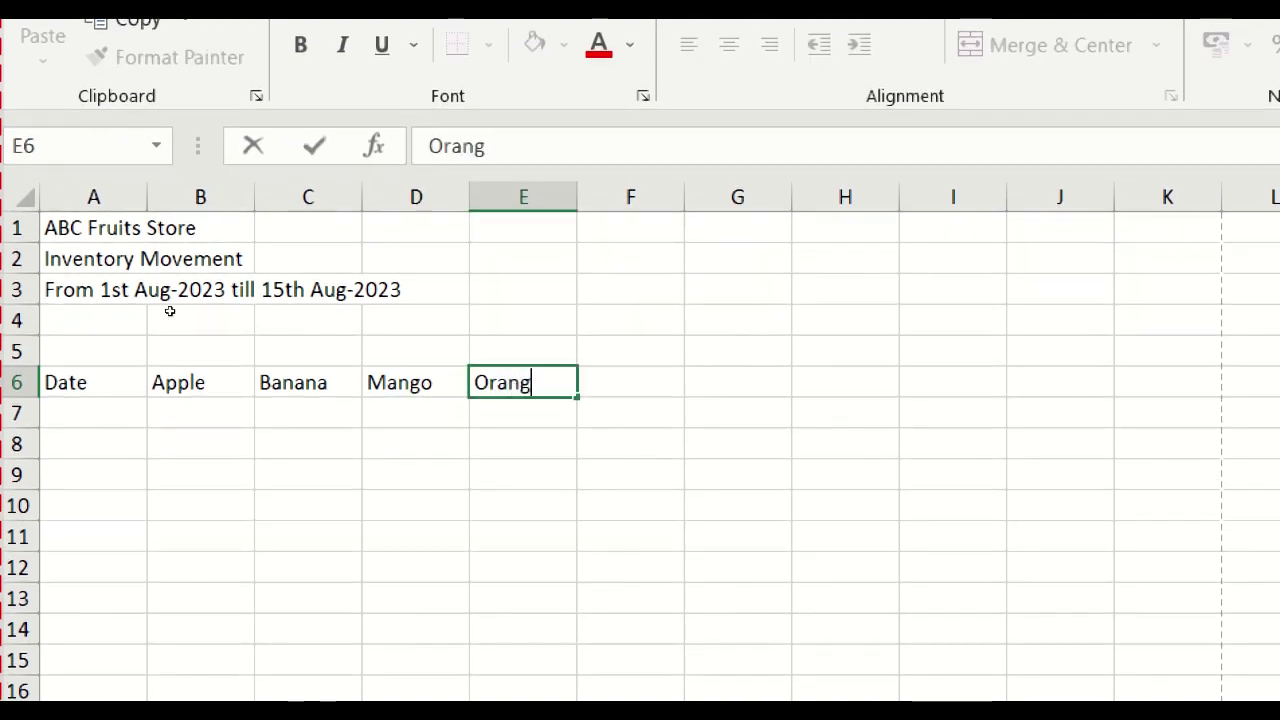
type("e")
key("Tab")
type("Total")
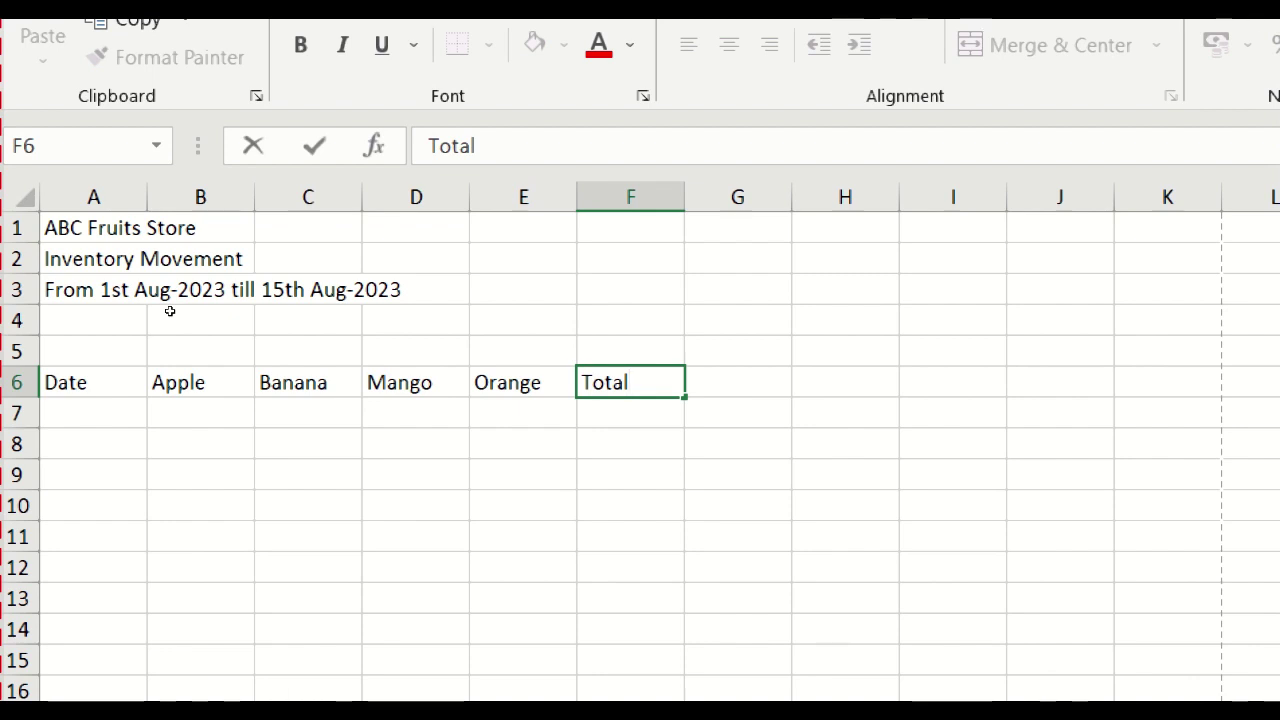
key("Return")
Review the fruit headings in row 6 cell by cell, from Apple to Orange.
key("Left")
key("Left")
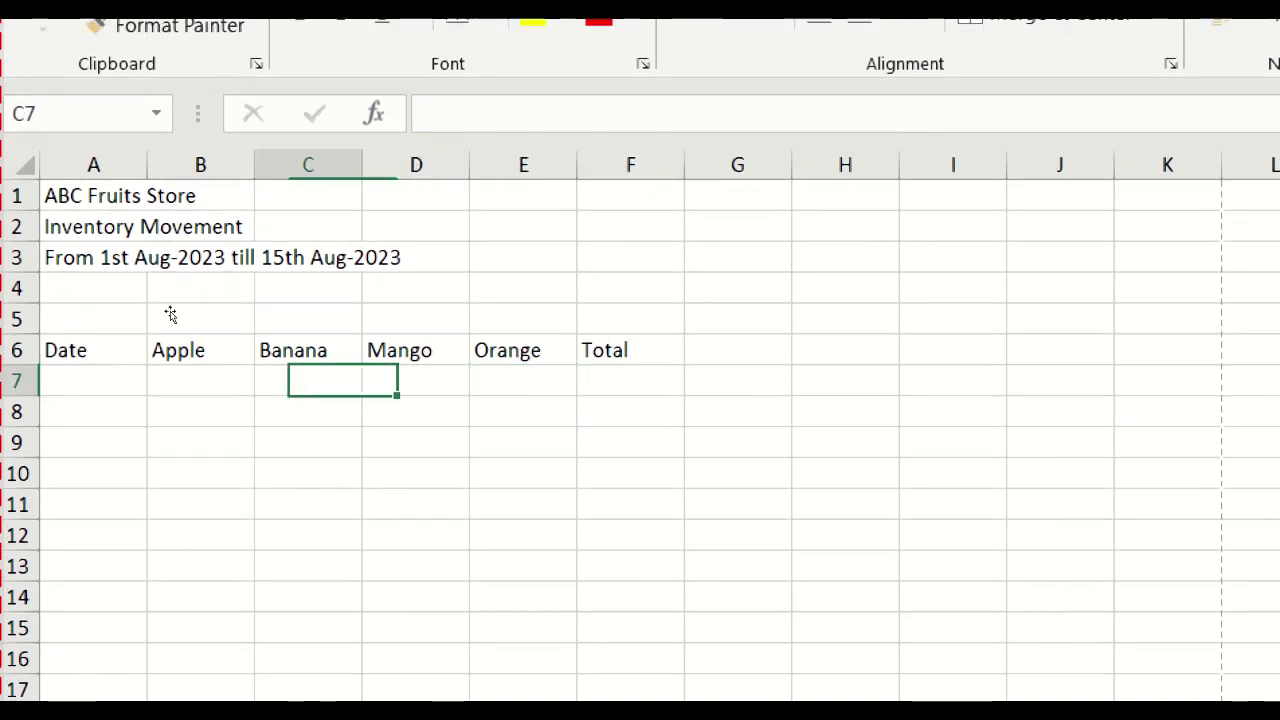
key("Left")
key("Left")
key("Up")
key("Right")
key("Up")
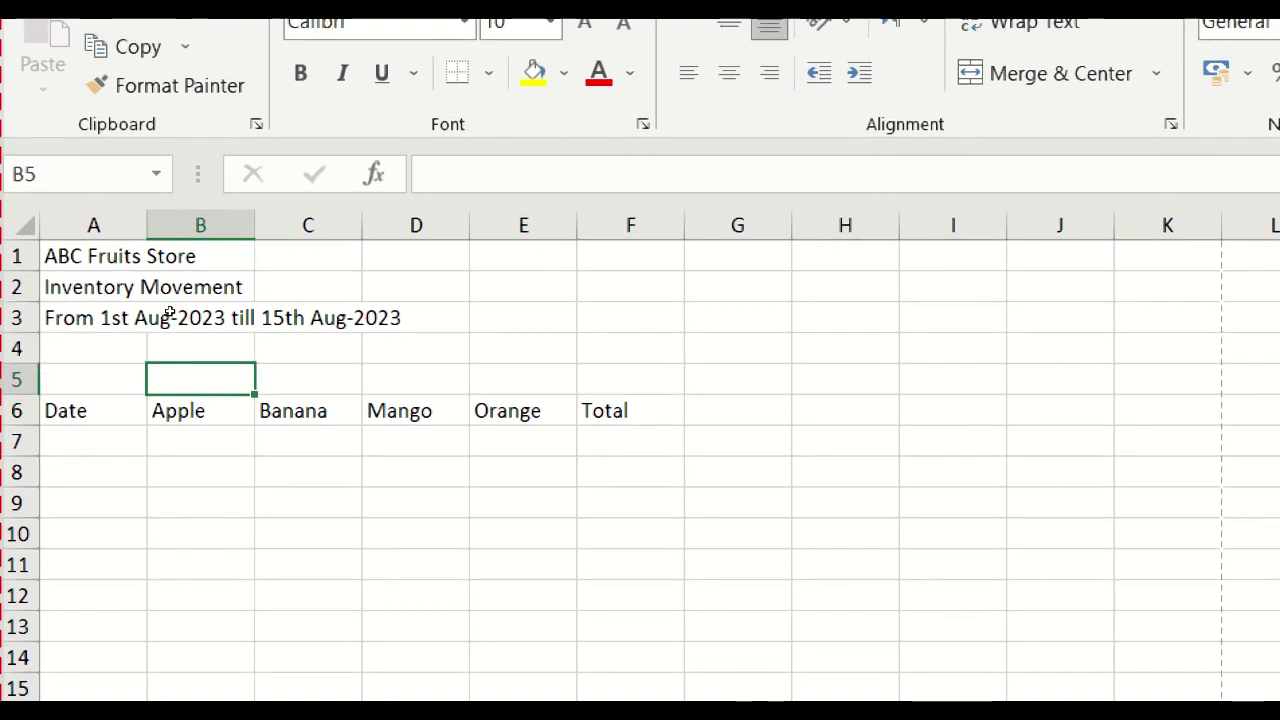
key("Down")
key("Right")
key("Right")
key("Right")
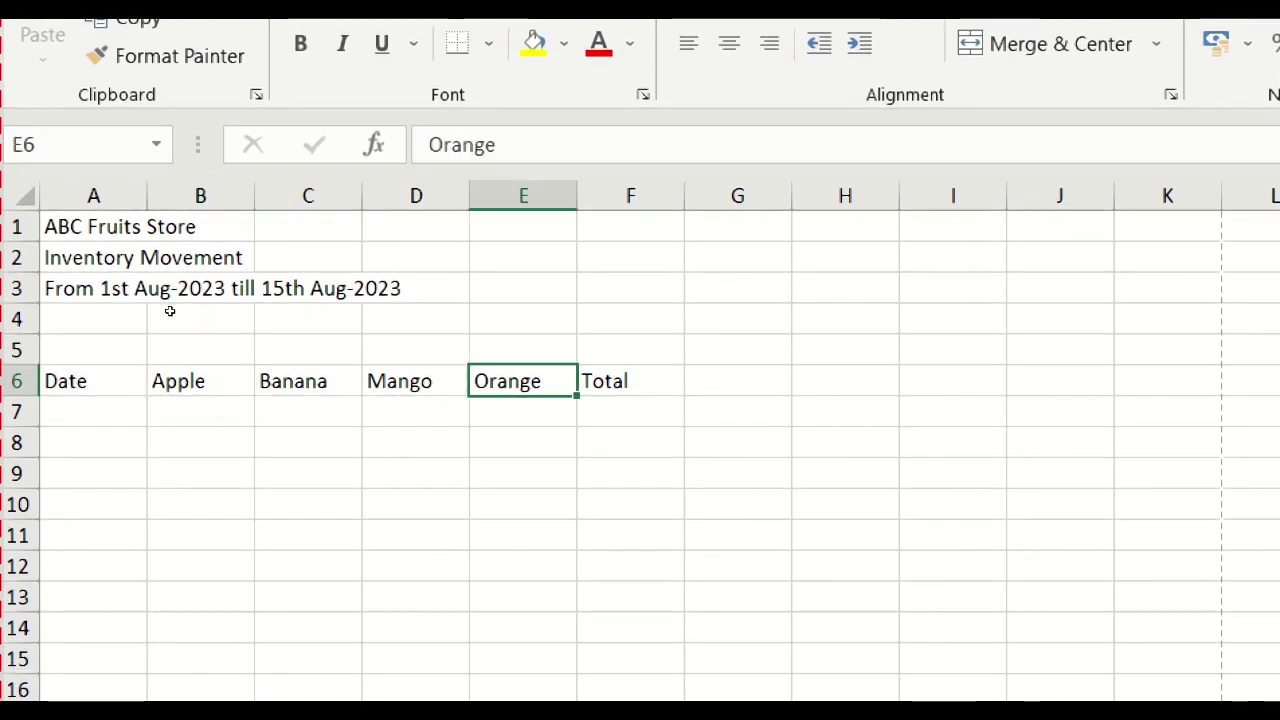
Merge and center cells B5 to F5, directly above the Apple to Total headings.
key("Up")
key("Left")
key("Left")
key("Left")
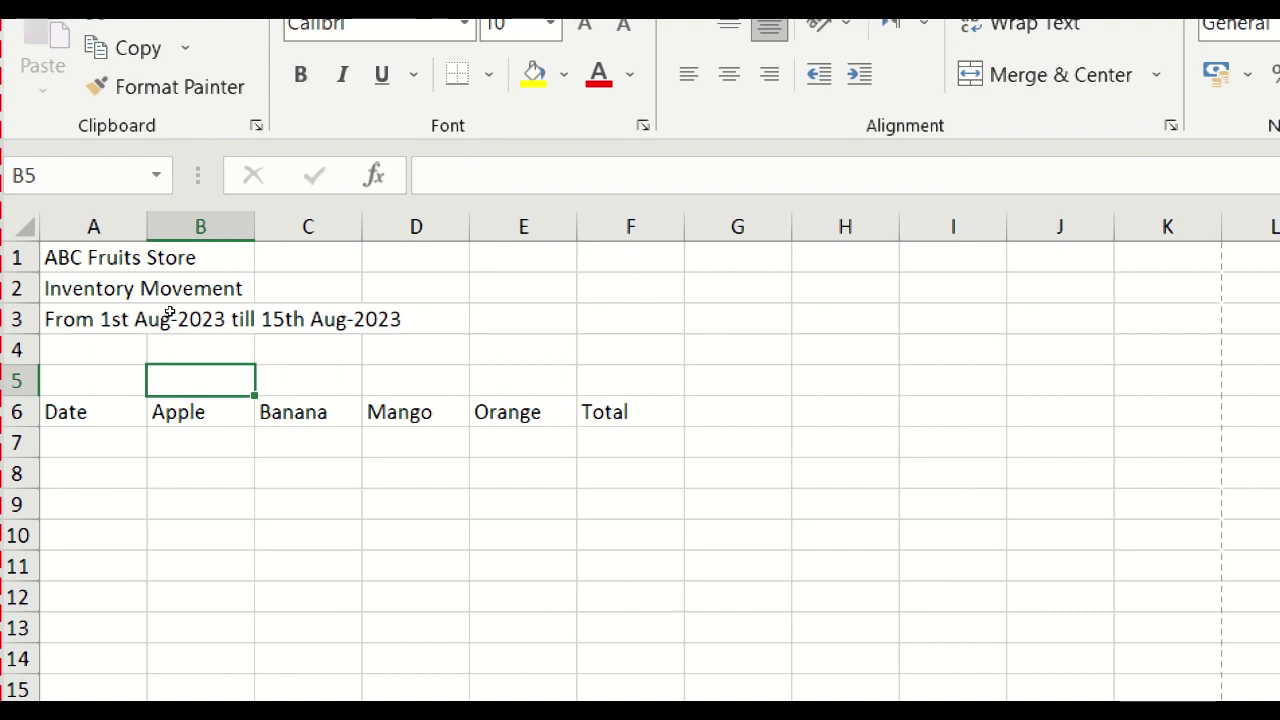
key("shift+Right")
key("shift+Right")
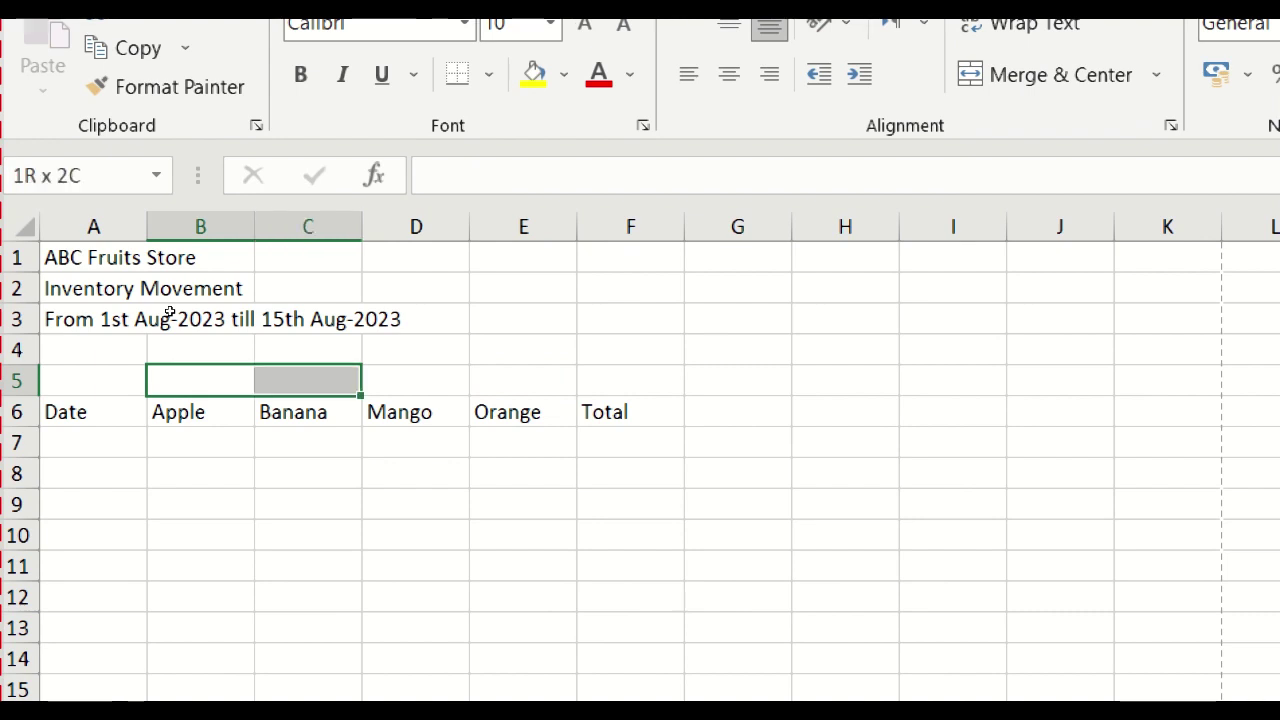
key("shift+Right")
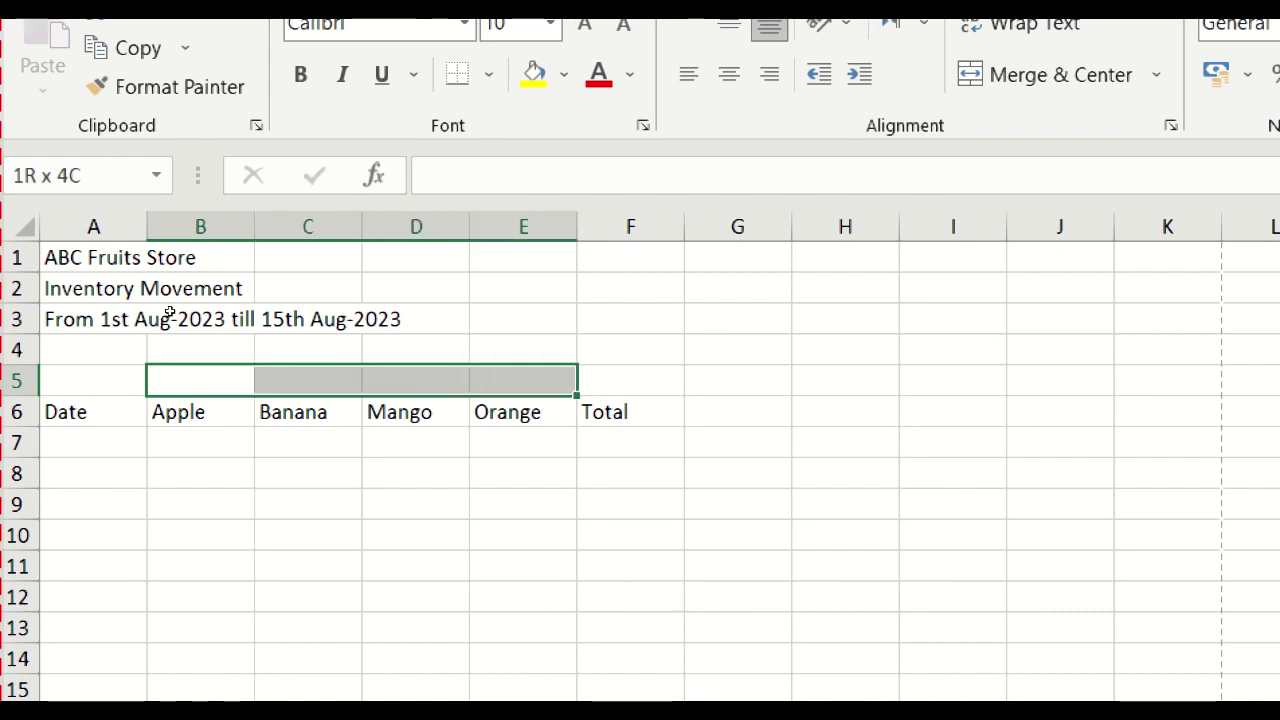
key("shift+Right")
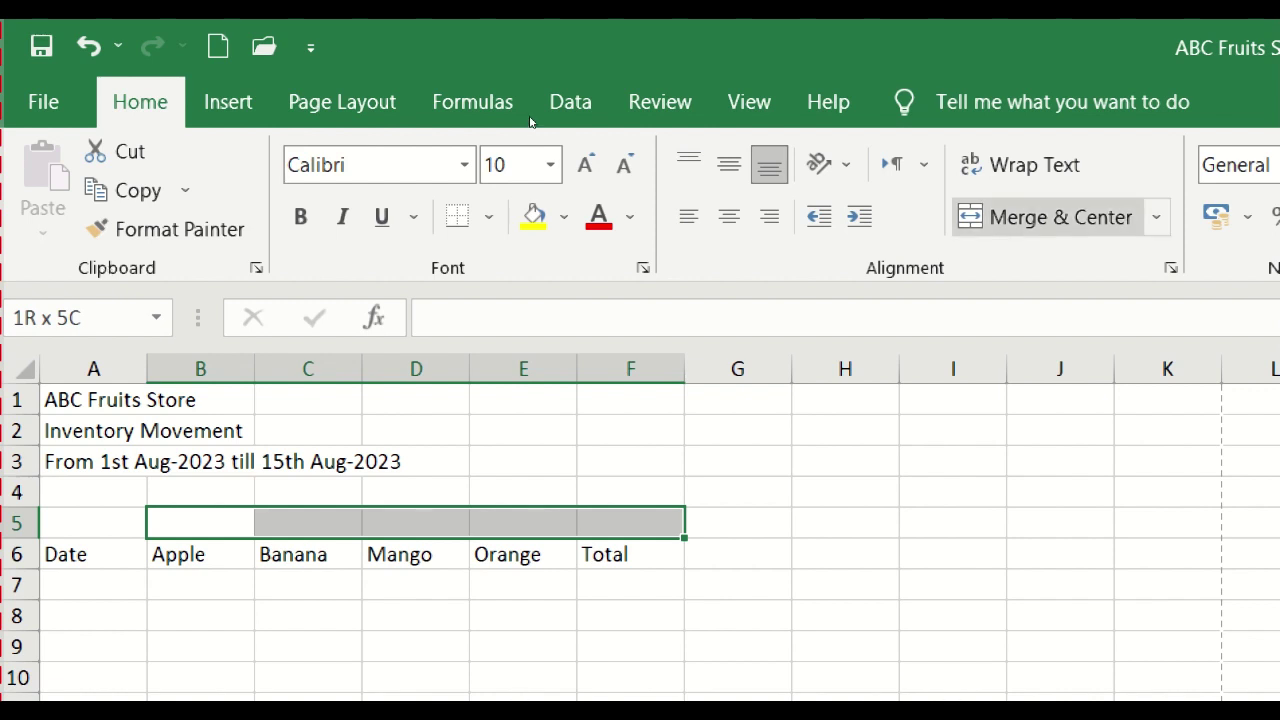
left_click(1060, 218)
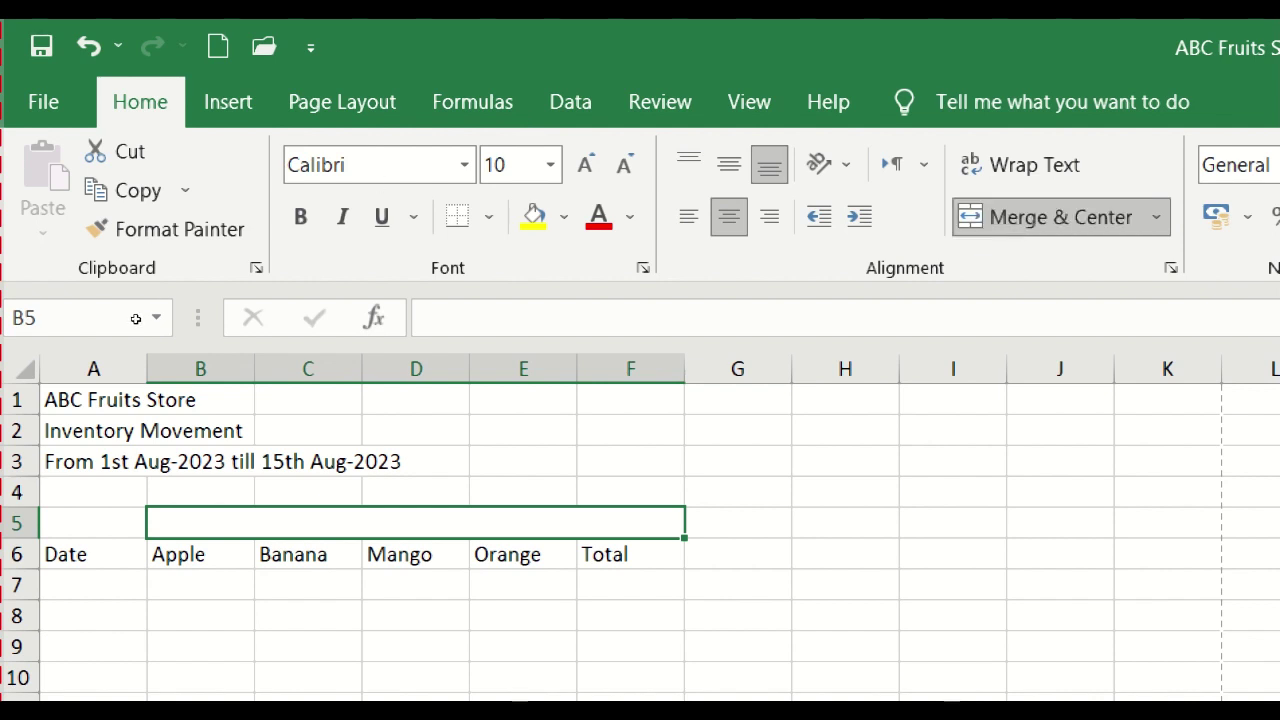
Enter the group heading "Fruits" in the merged cell above the fruit columns.
left_click(290, 616)
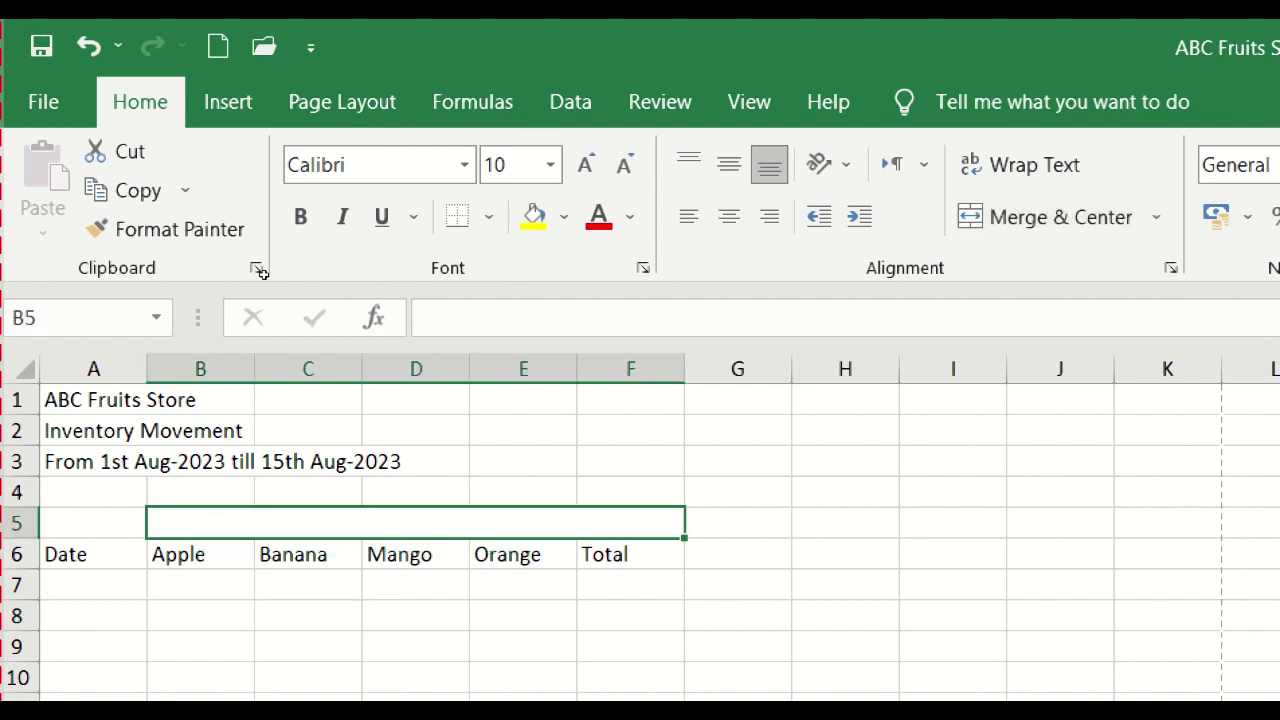
type("Fruits")
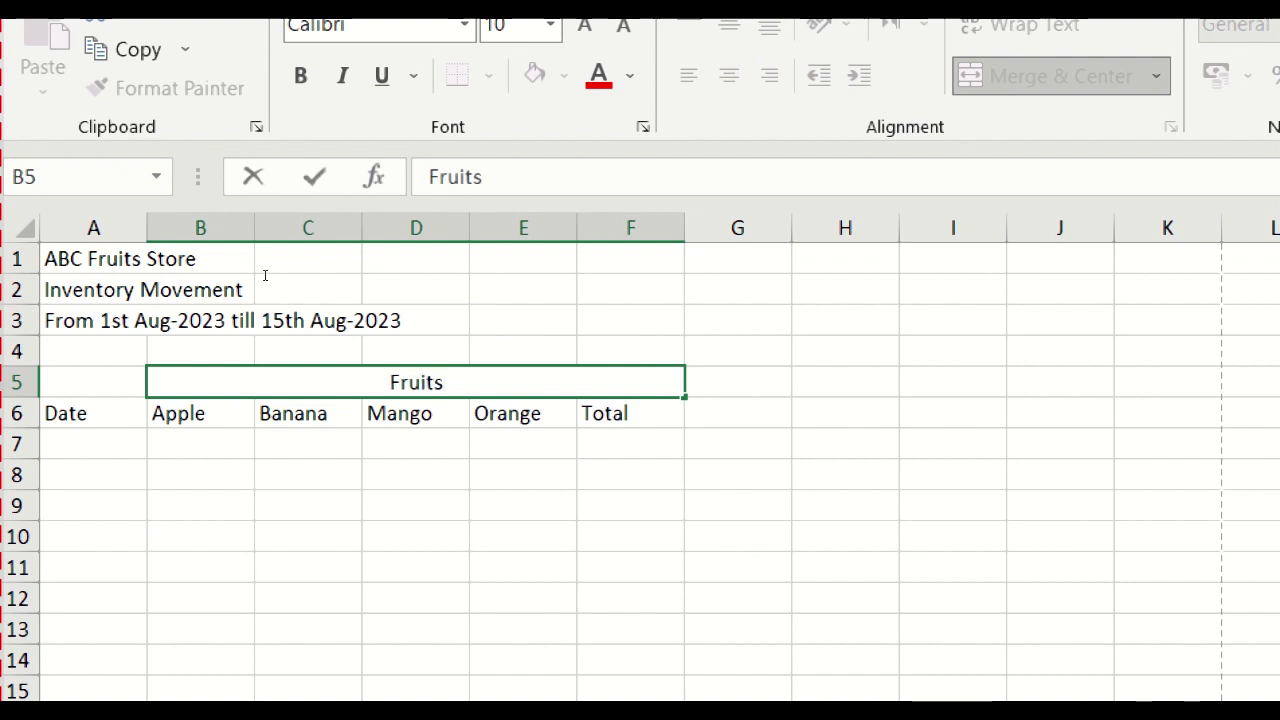
key("Return")
Enter the row label "Opening" in cell A7, below the Date heading.
key("Down")
key("Home")
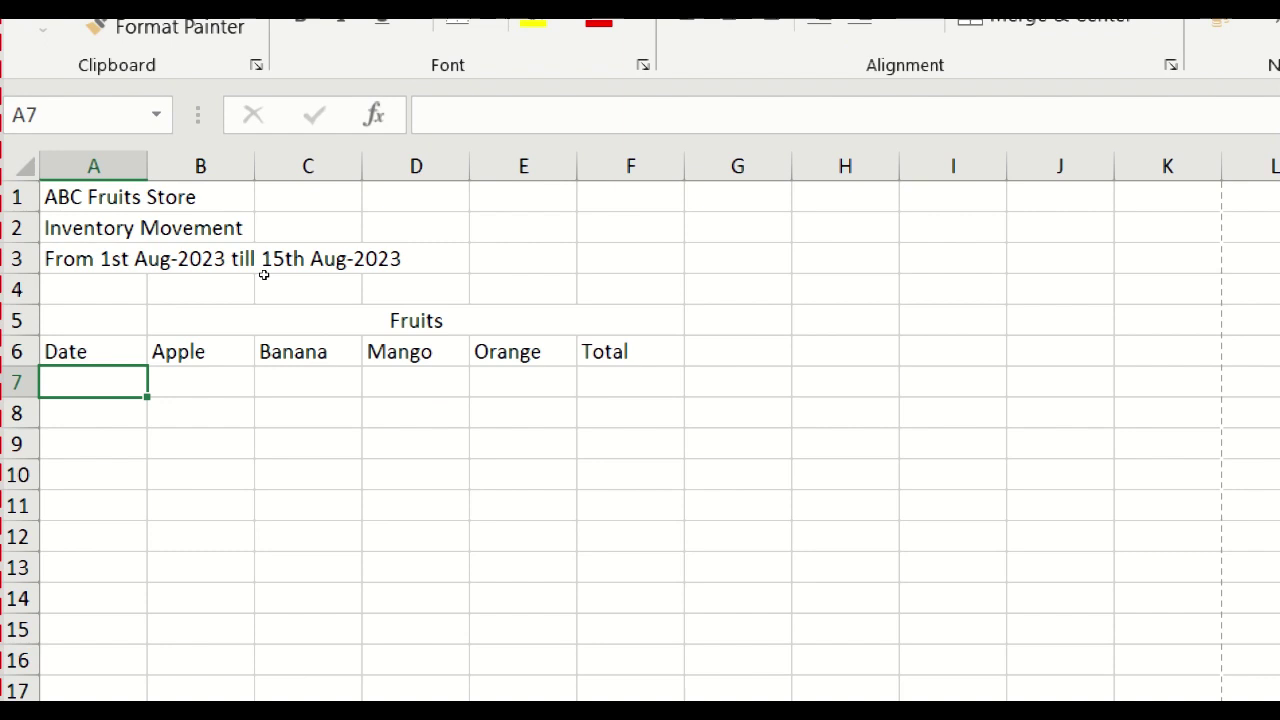
type("Openi")
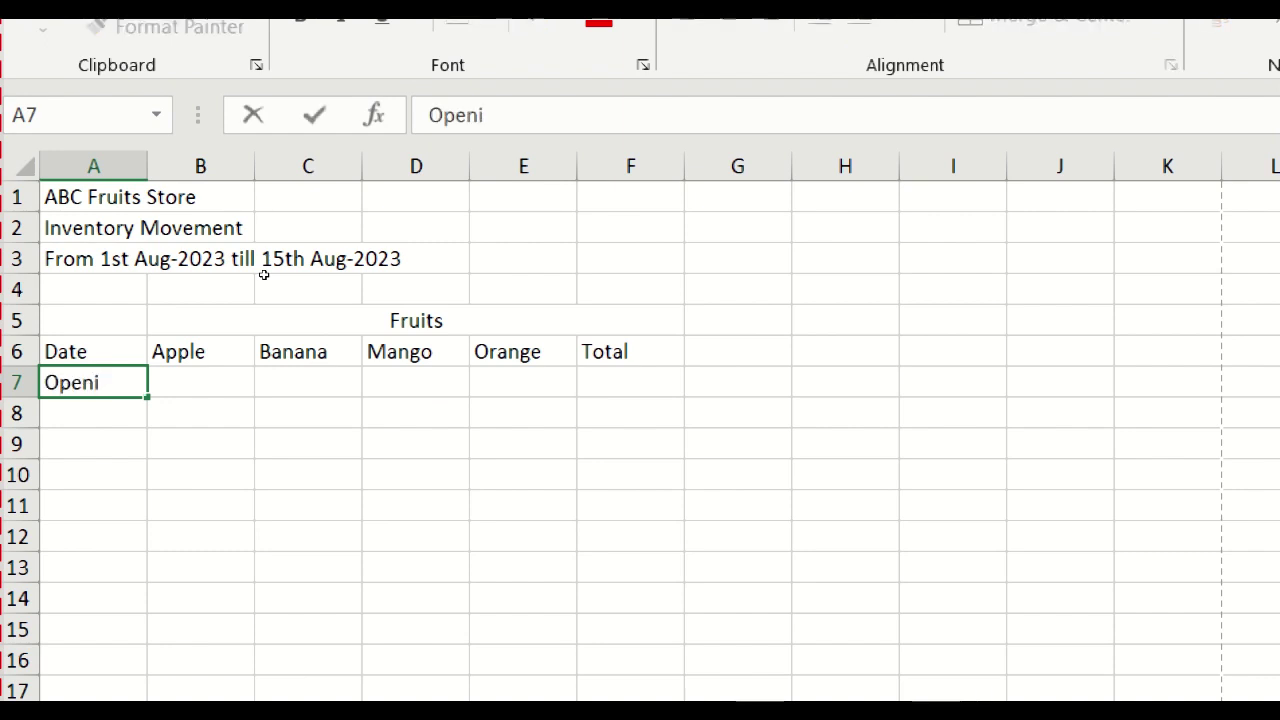
type("ng")
key("Tab")
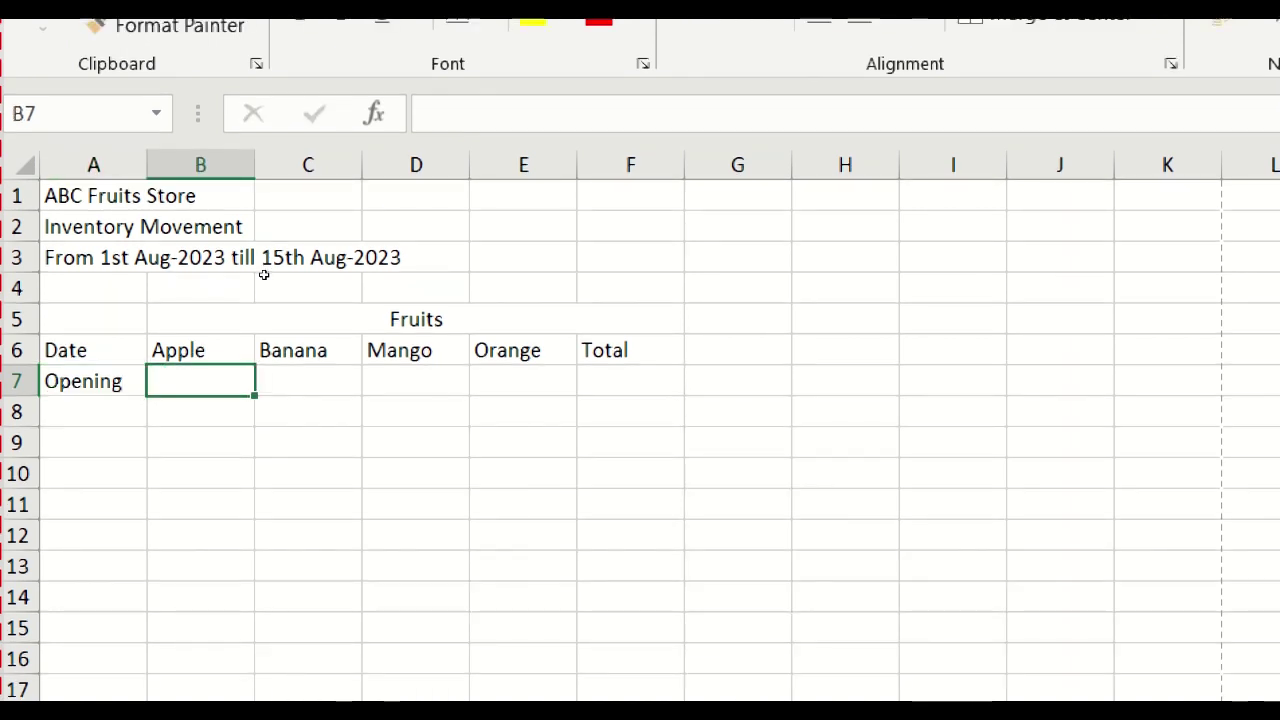
Step through the empty Opening row cells under the fruit headings and back, and select the merged Fruits heading.
key("Right")
key("Right")
key("Right")
key("Right")
key("Left")
key("Left")
key("Left")
key("Left")
key("Up")
key("Up")
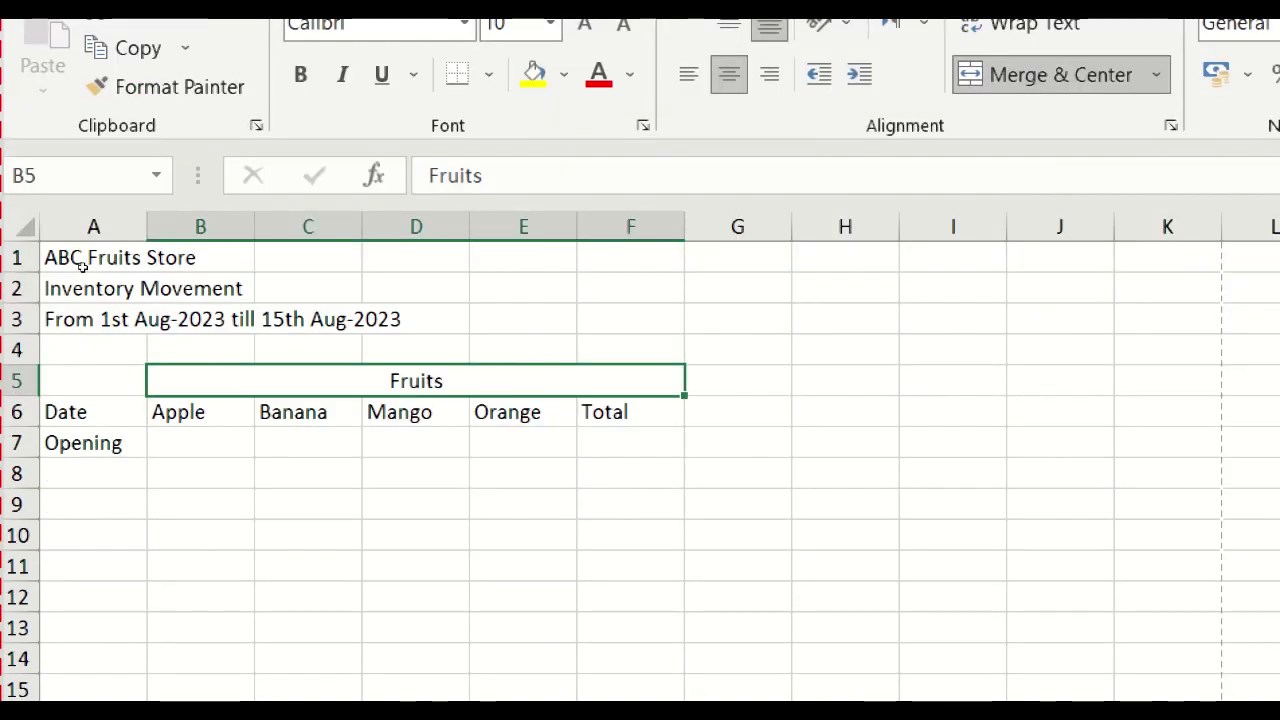
type("kashk;afhha")
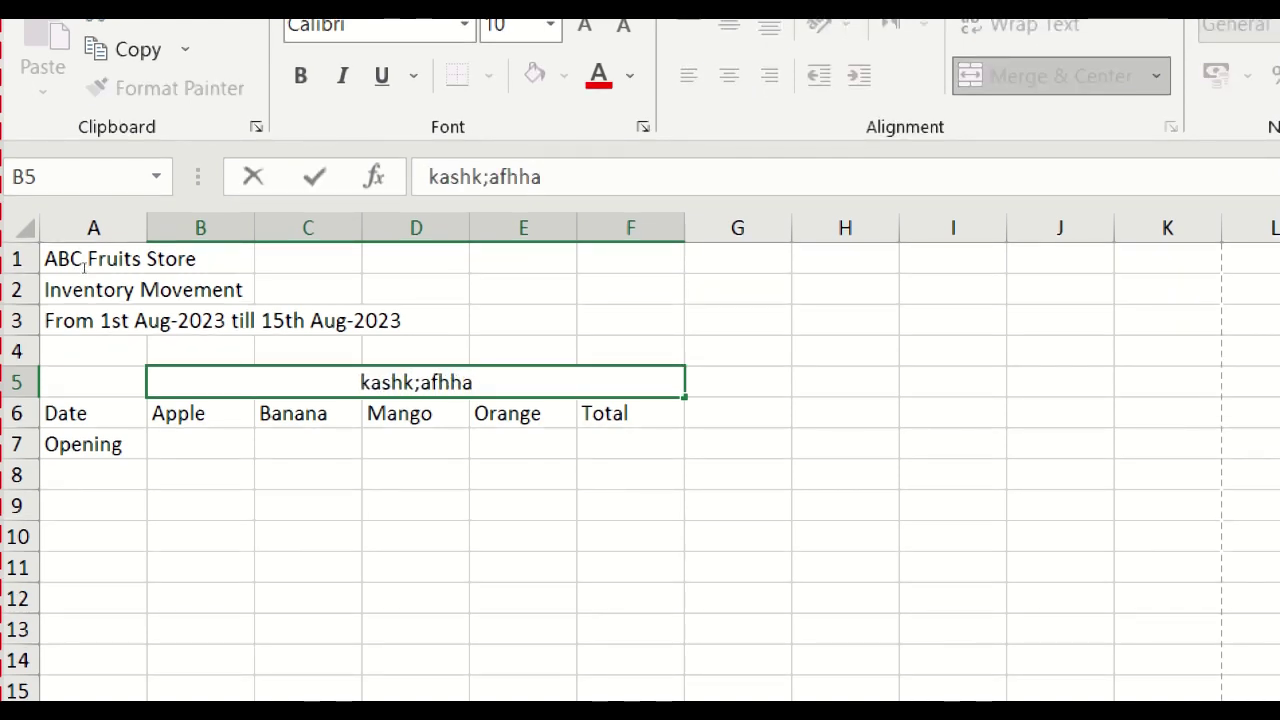
key("Escape")
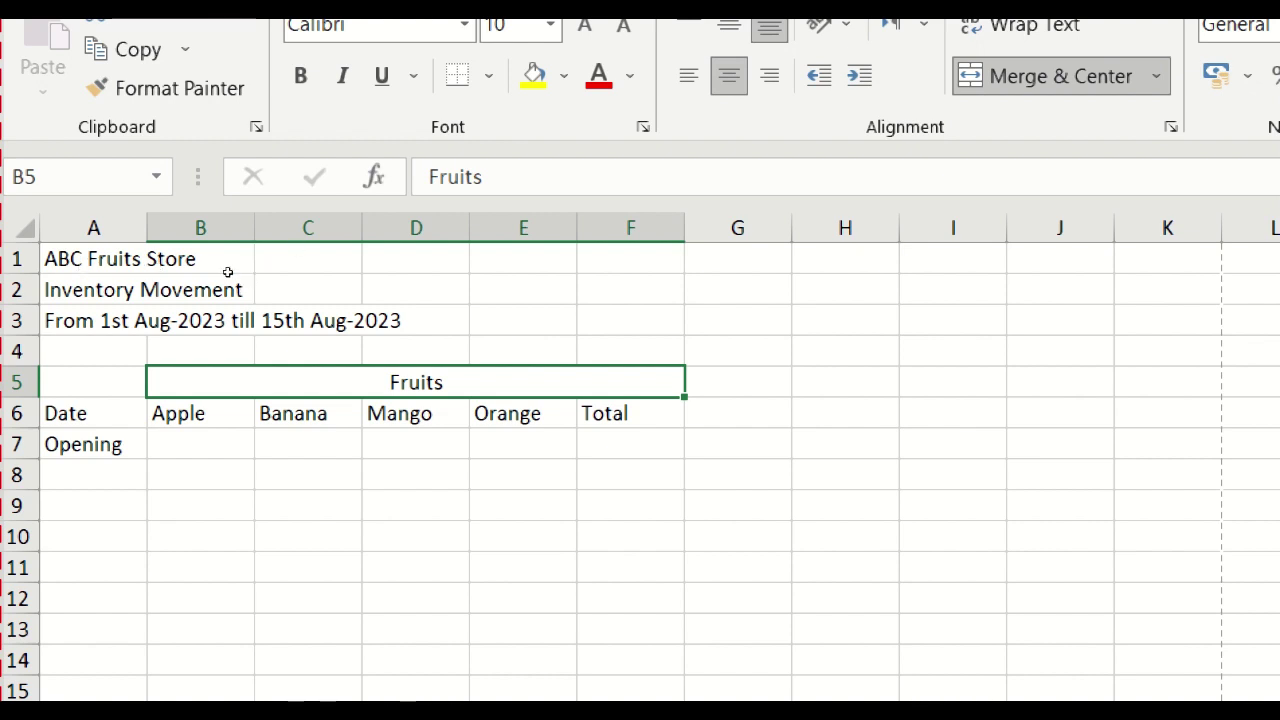
key("F2")
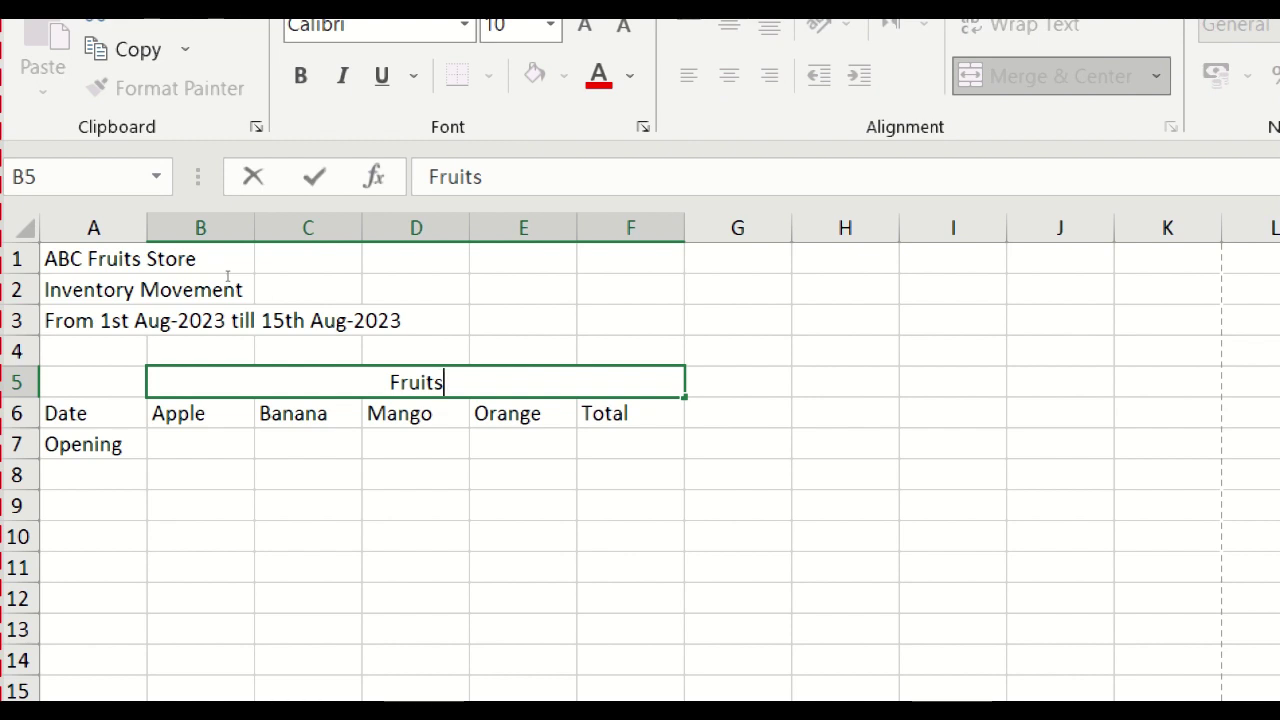
key("Escape")
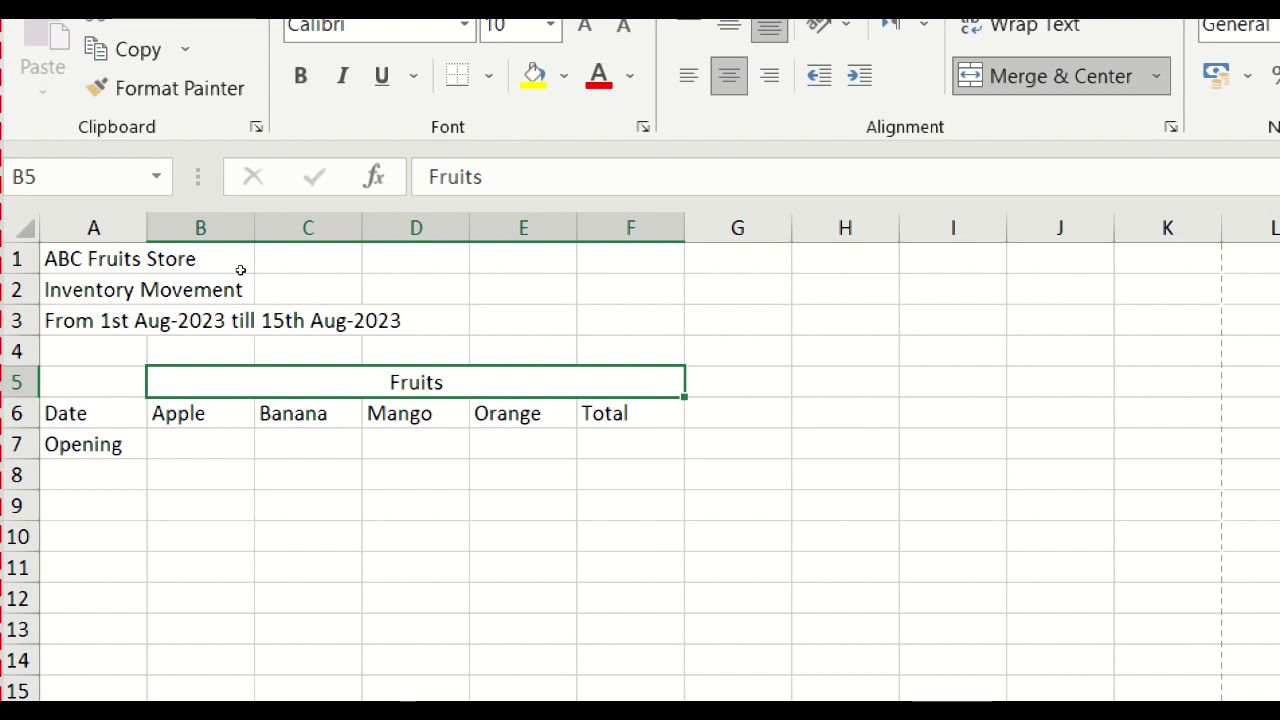
Extend the merged heading in row 5 to read "Fruits (Kilograms)", keeping the existing word.
key("F2")
type("(")
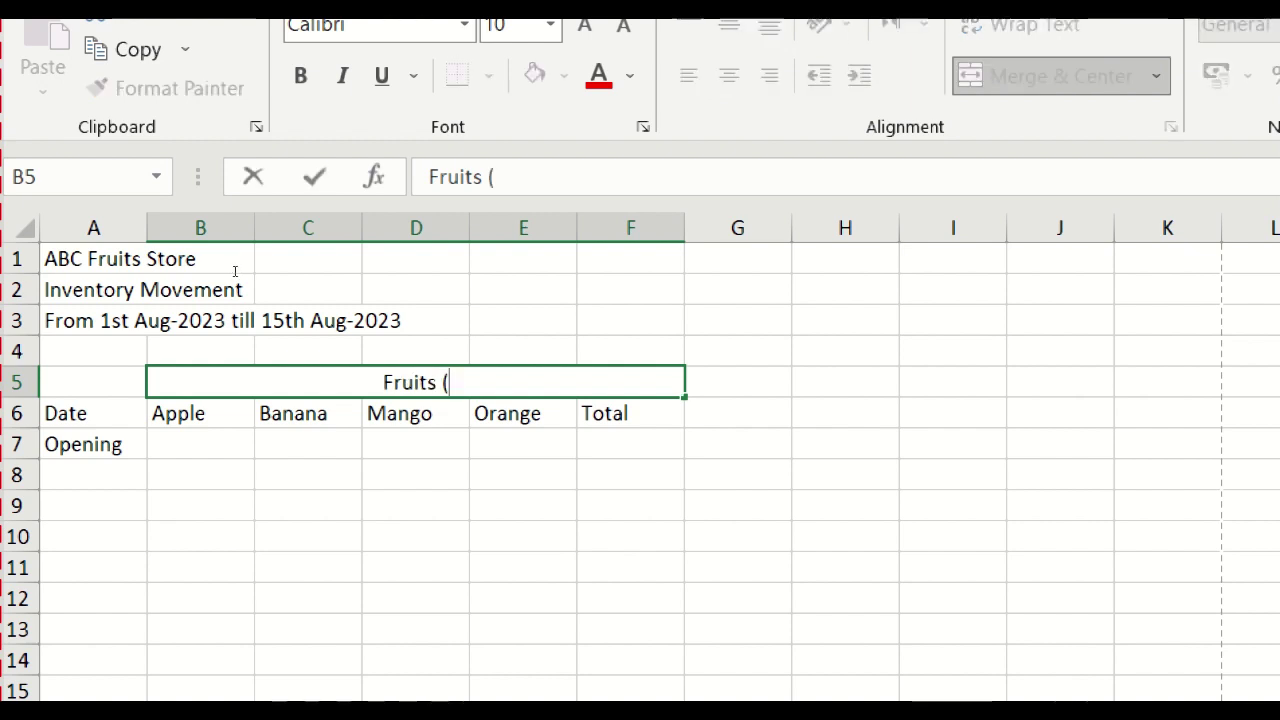
type("Kil")
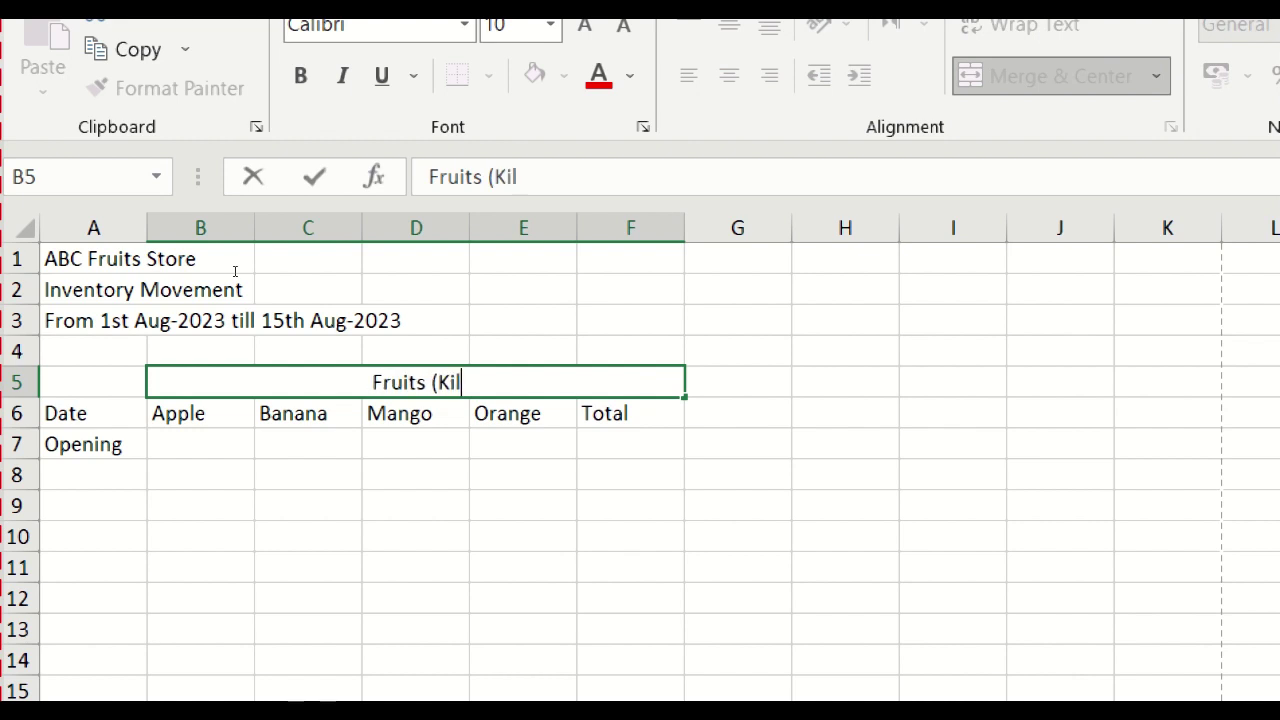
type("ograms)")
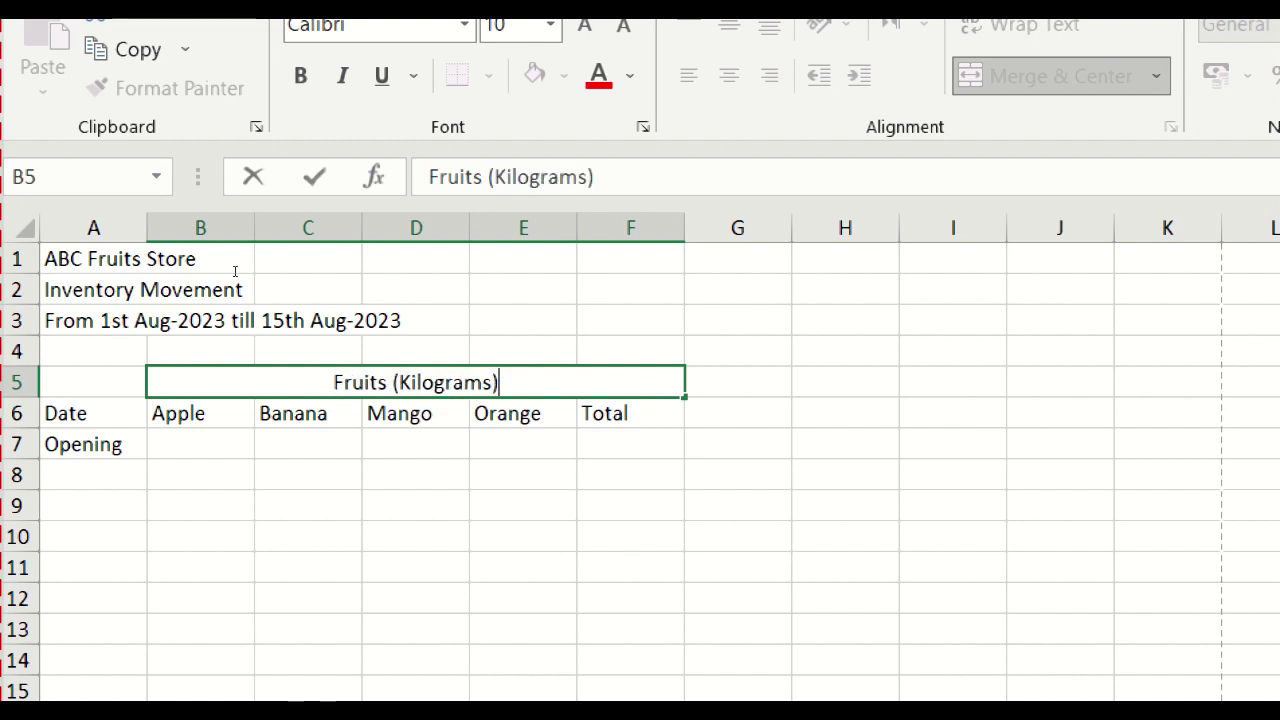
key("Return")
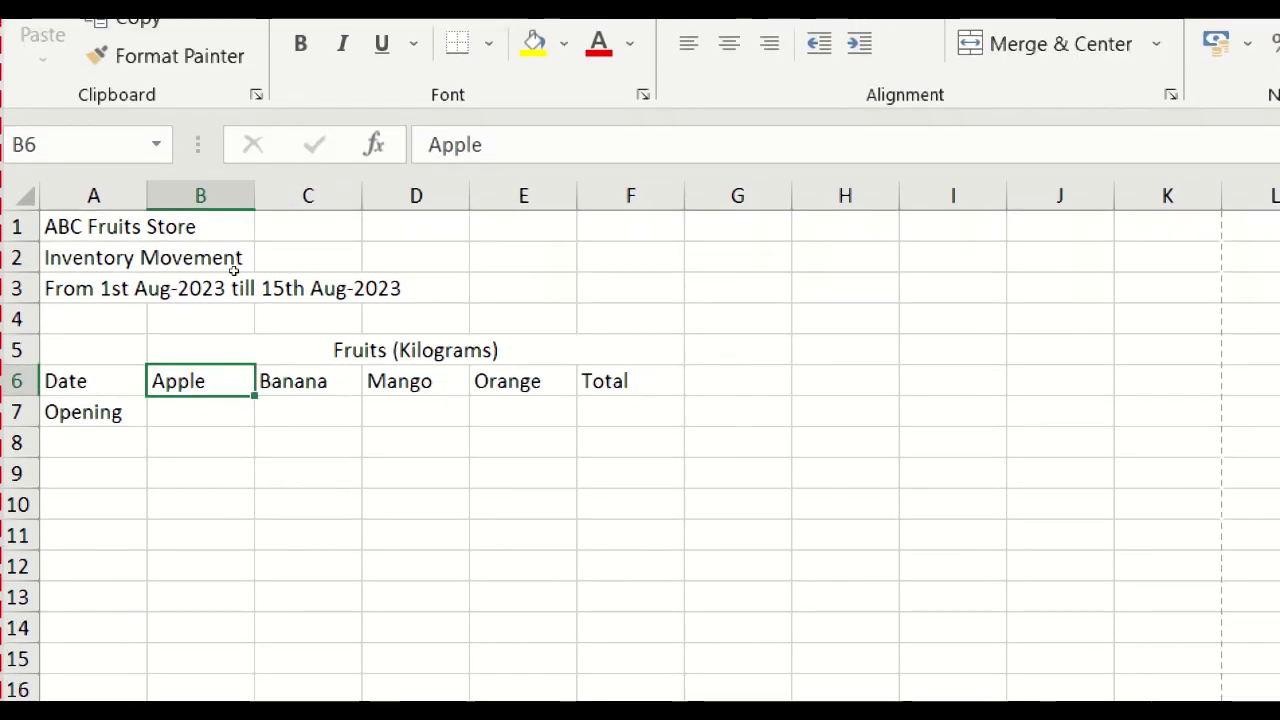
Fill the Opening row with quantities: Apple 110, Banana 230, Mango 400 and Orange 190.
key("Return")
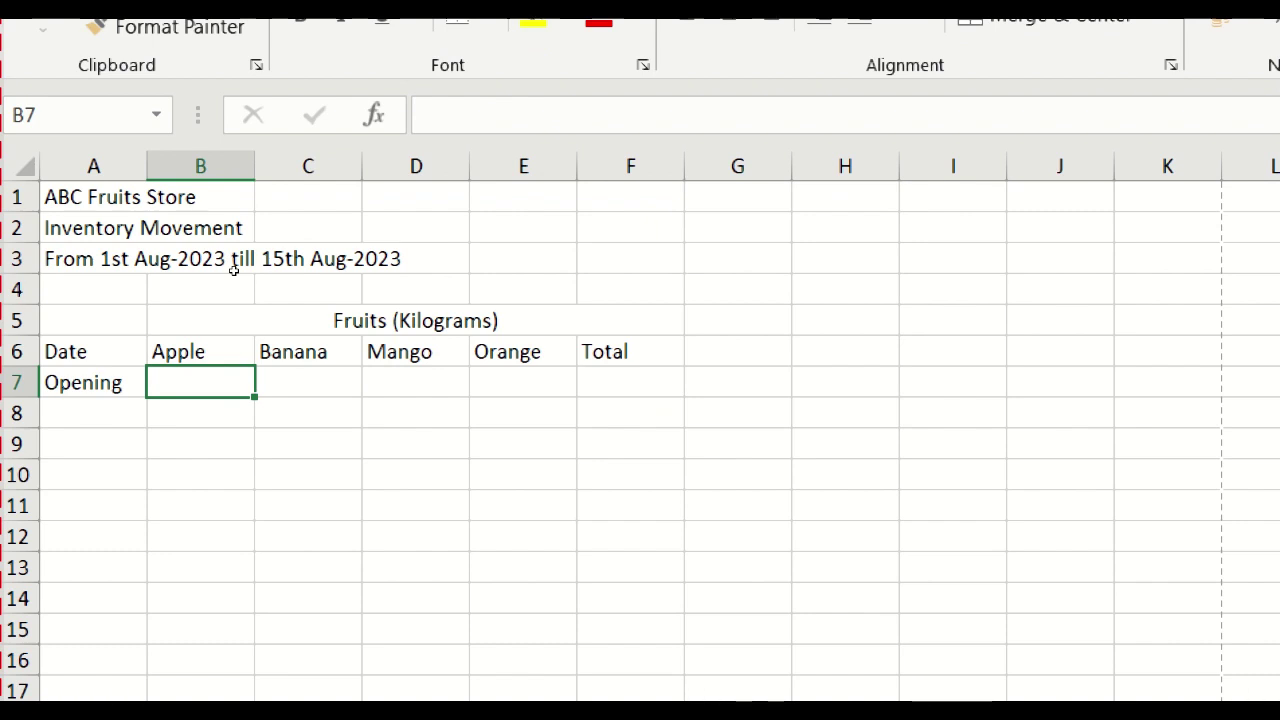
type("110")
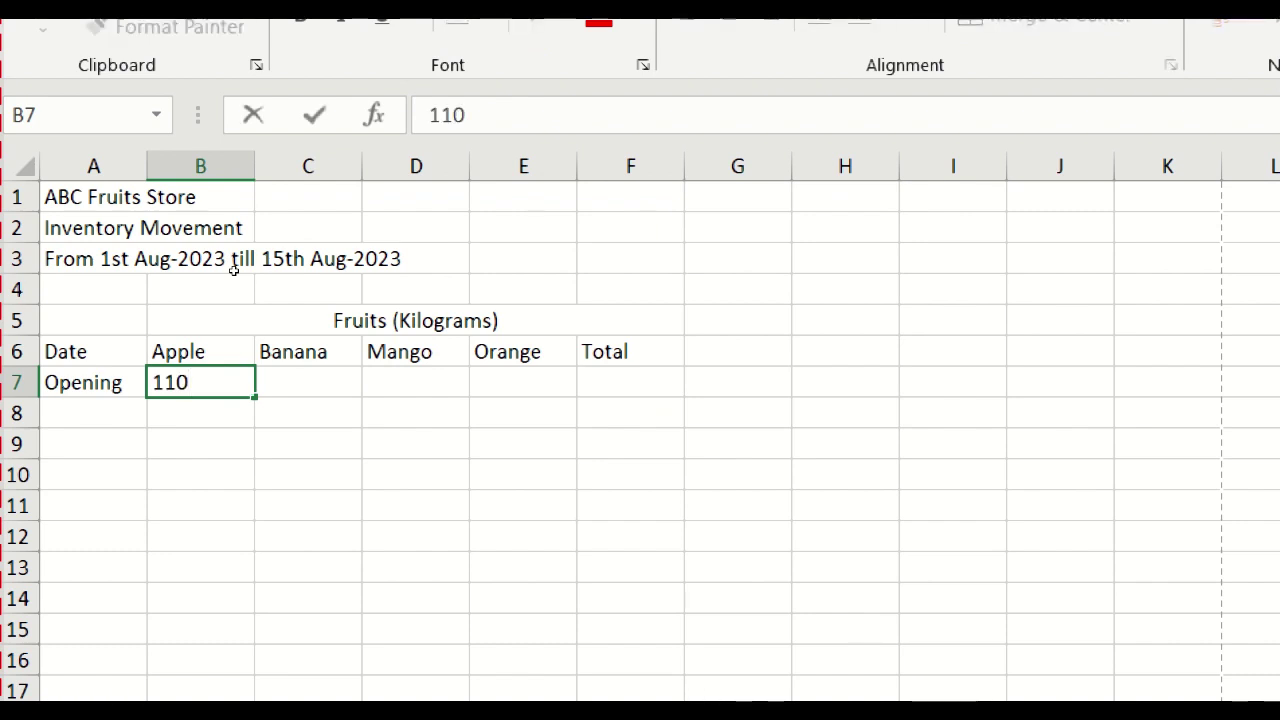
key("Tab")
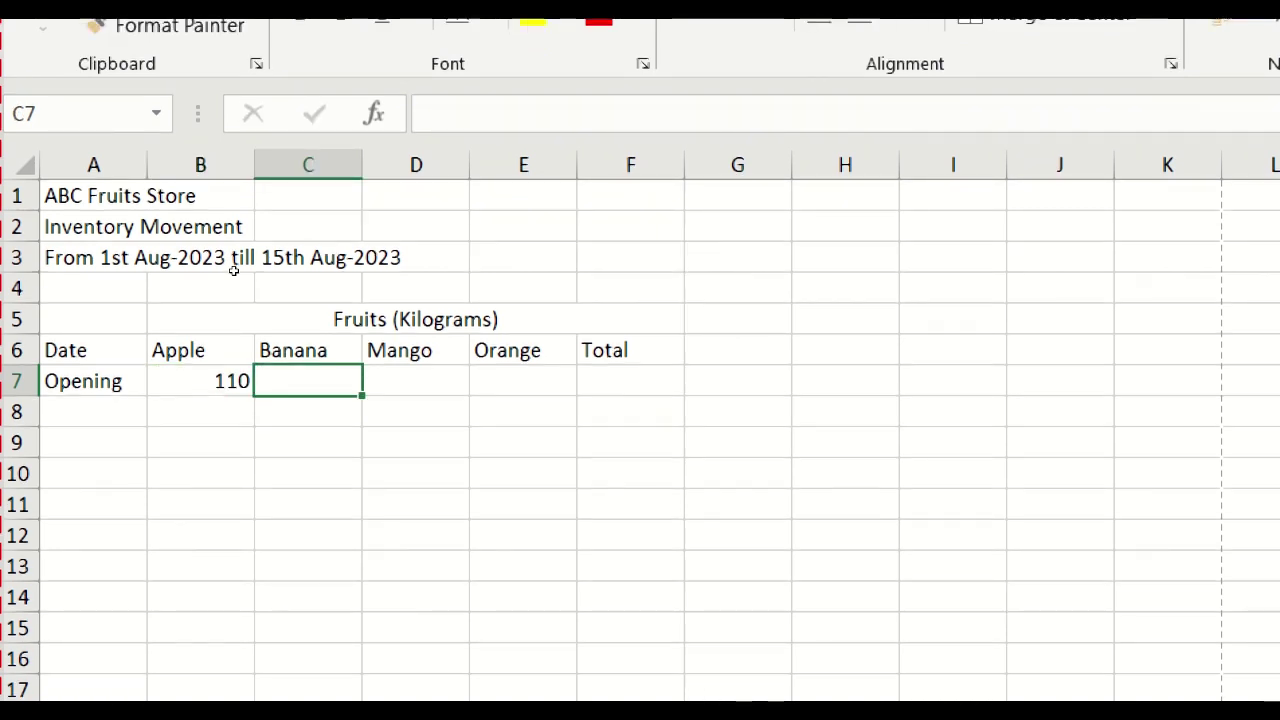
type("230")
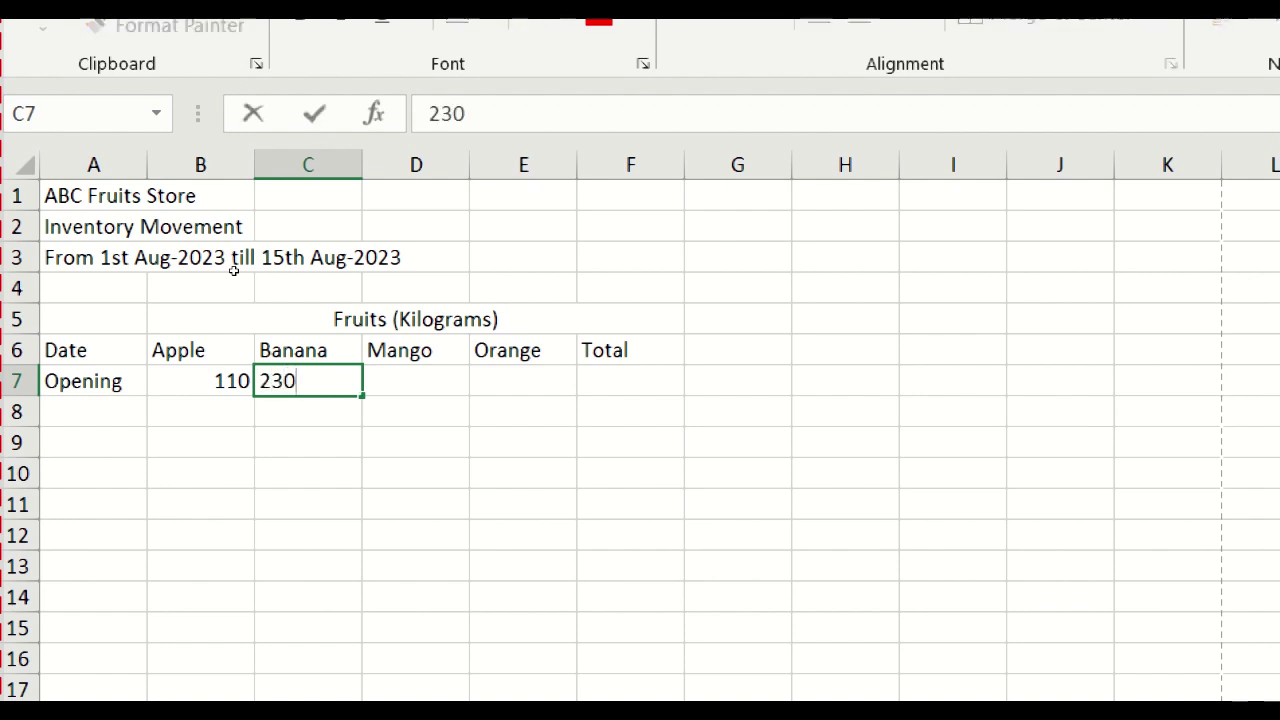
key("Tab")
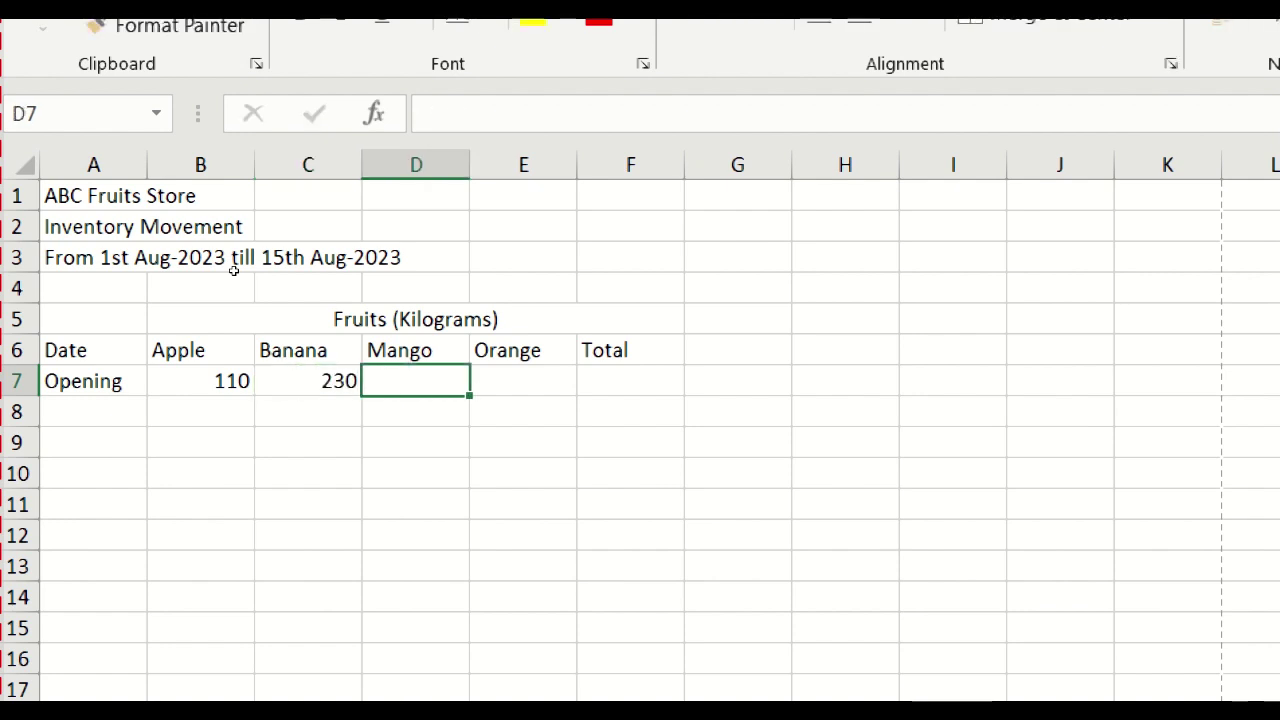
type("400")
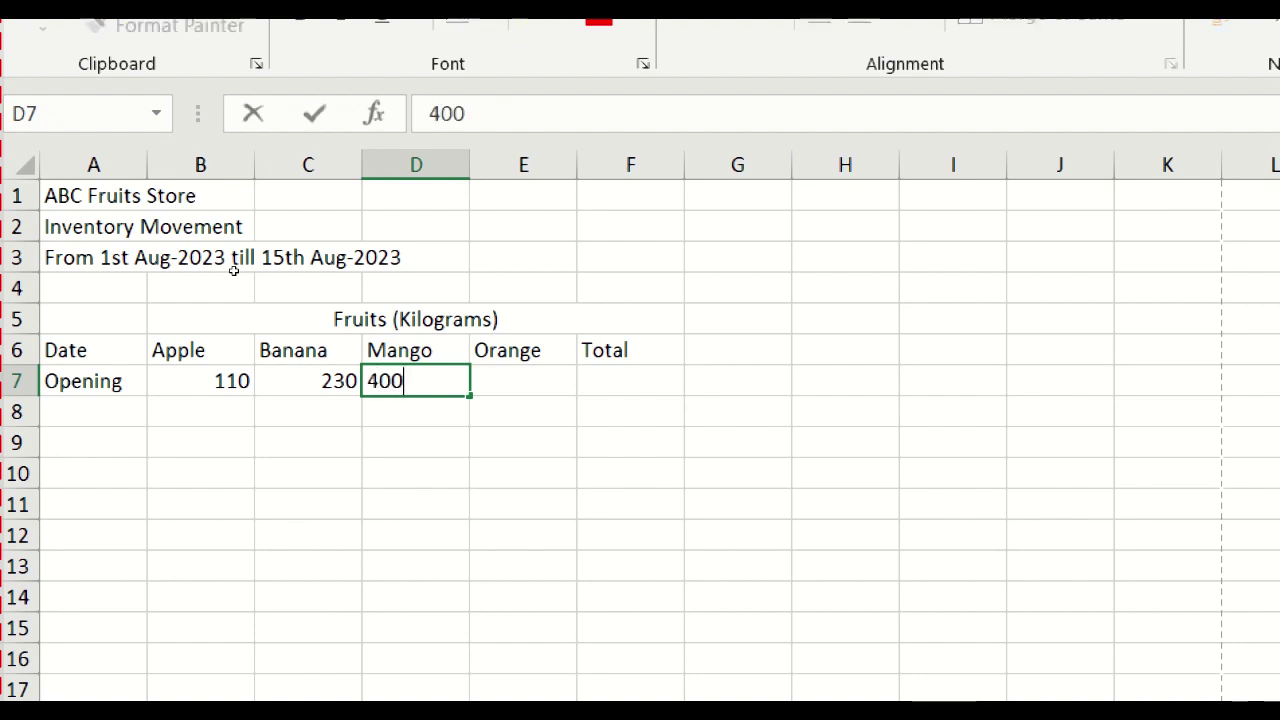
key("Tab")
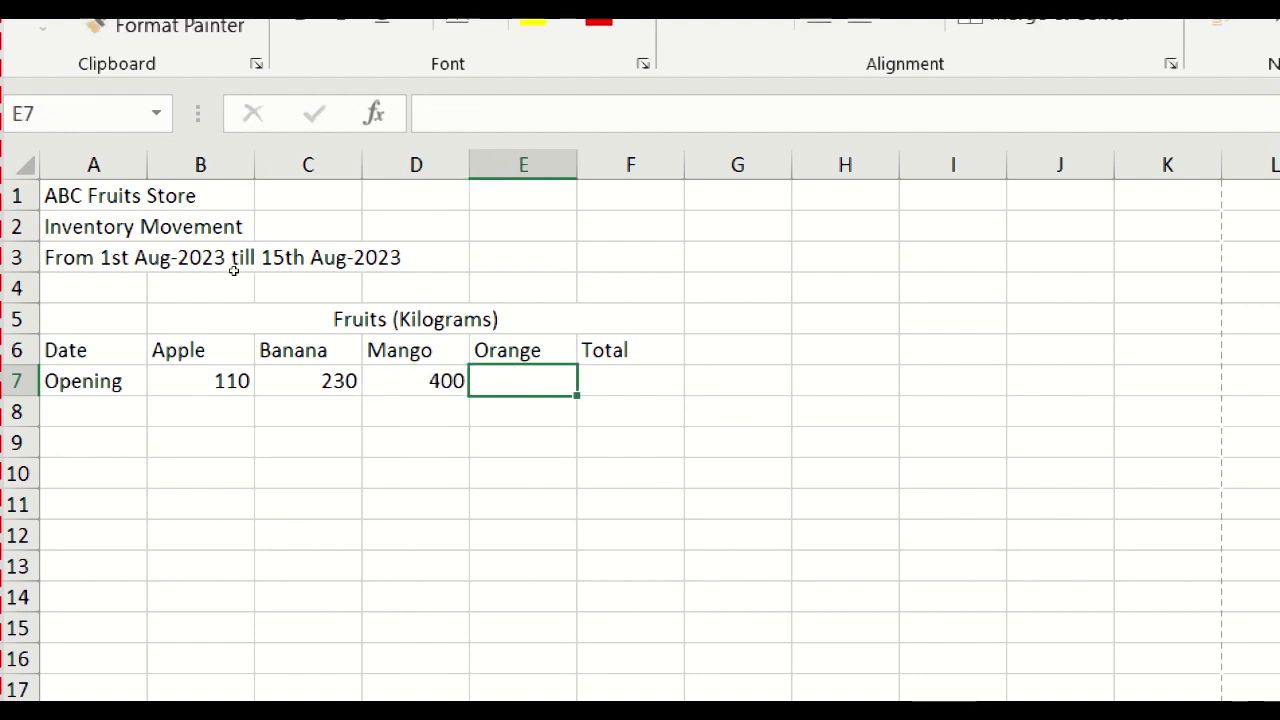
type("190")
key("Tab")
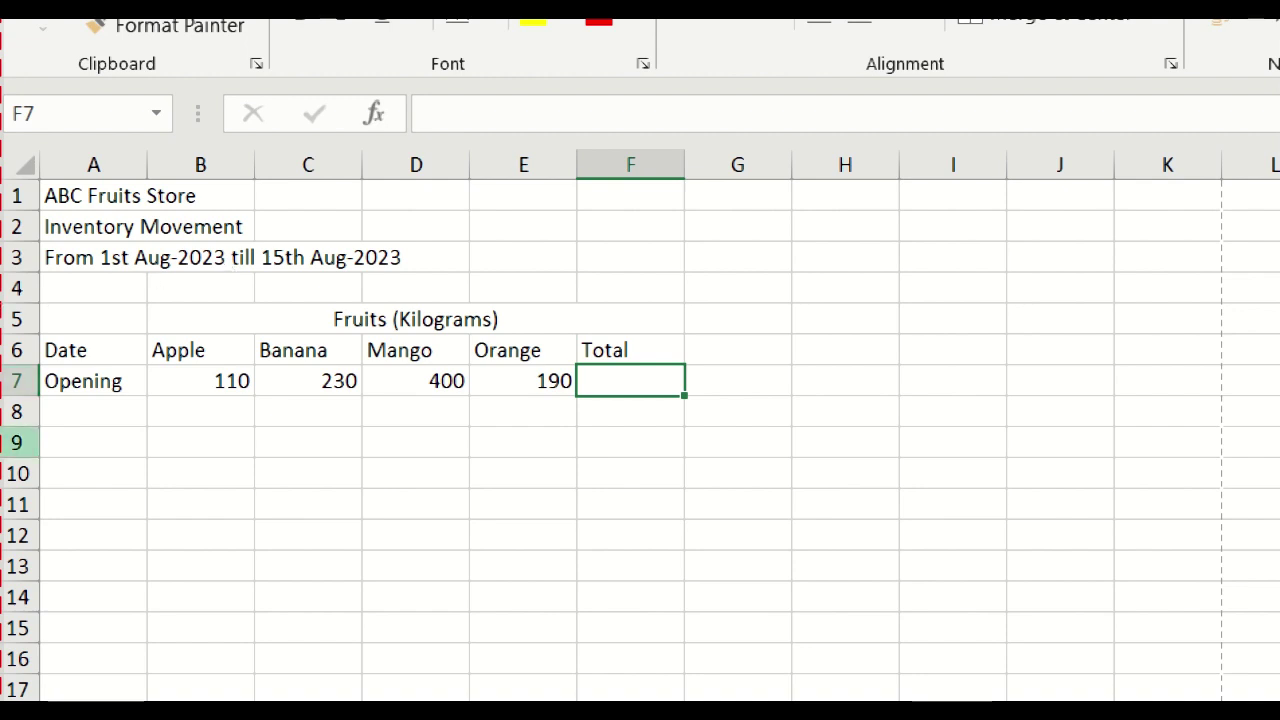
Total the Opening row in F7 with a SUM formula covering the four fruit quantities, B7:E7.
type("=")
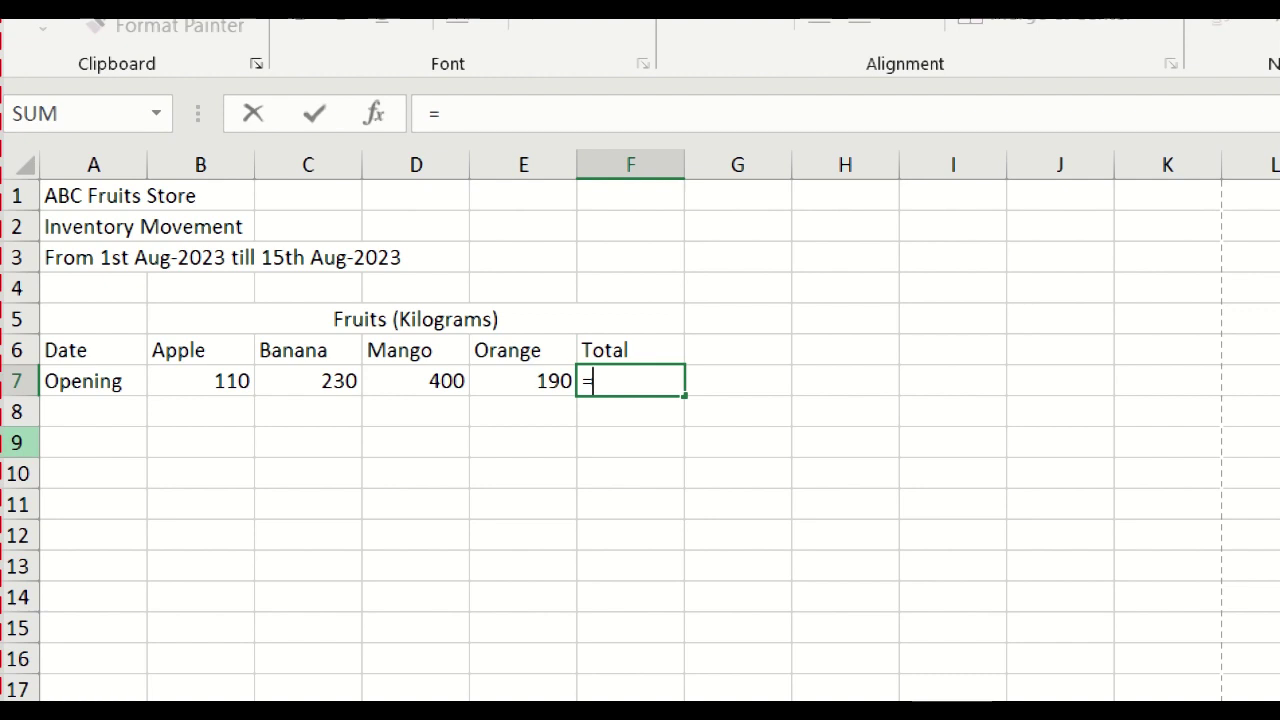
type("sum(")
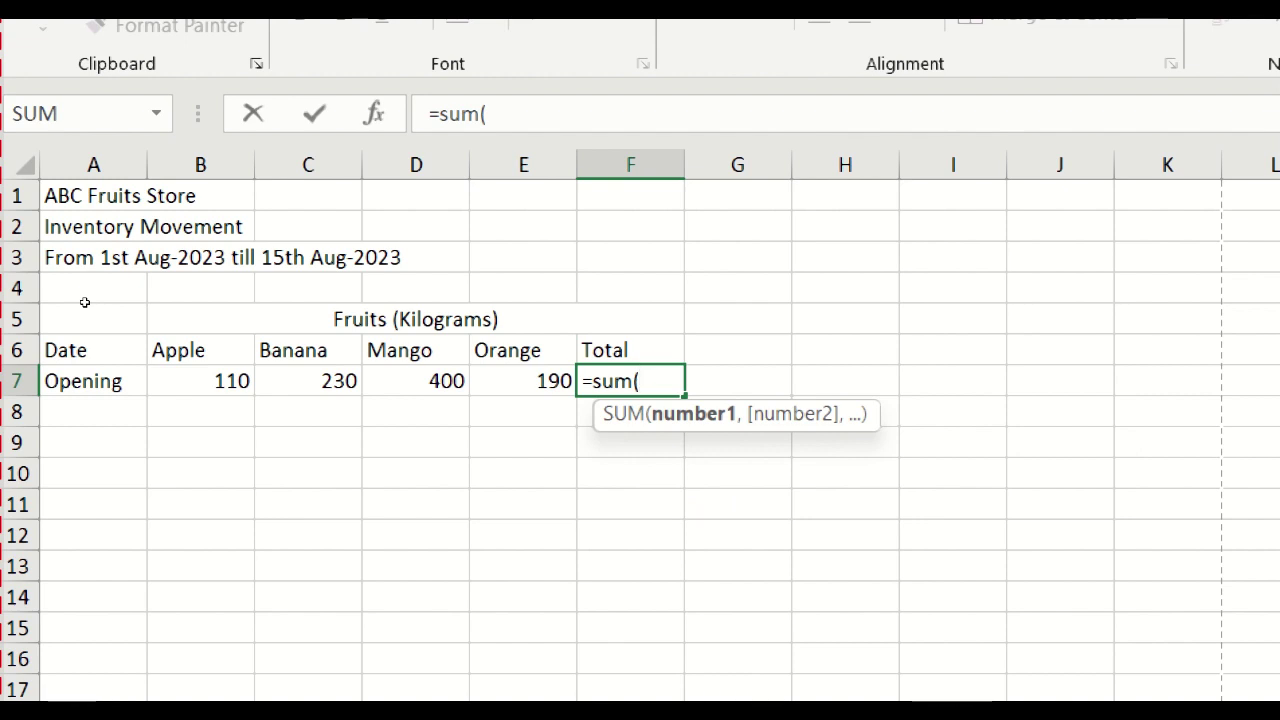
key("Left")
key("Left")
key("Left")
key("Left")
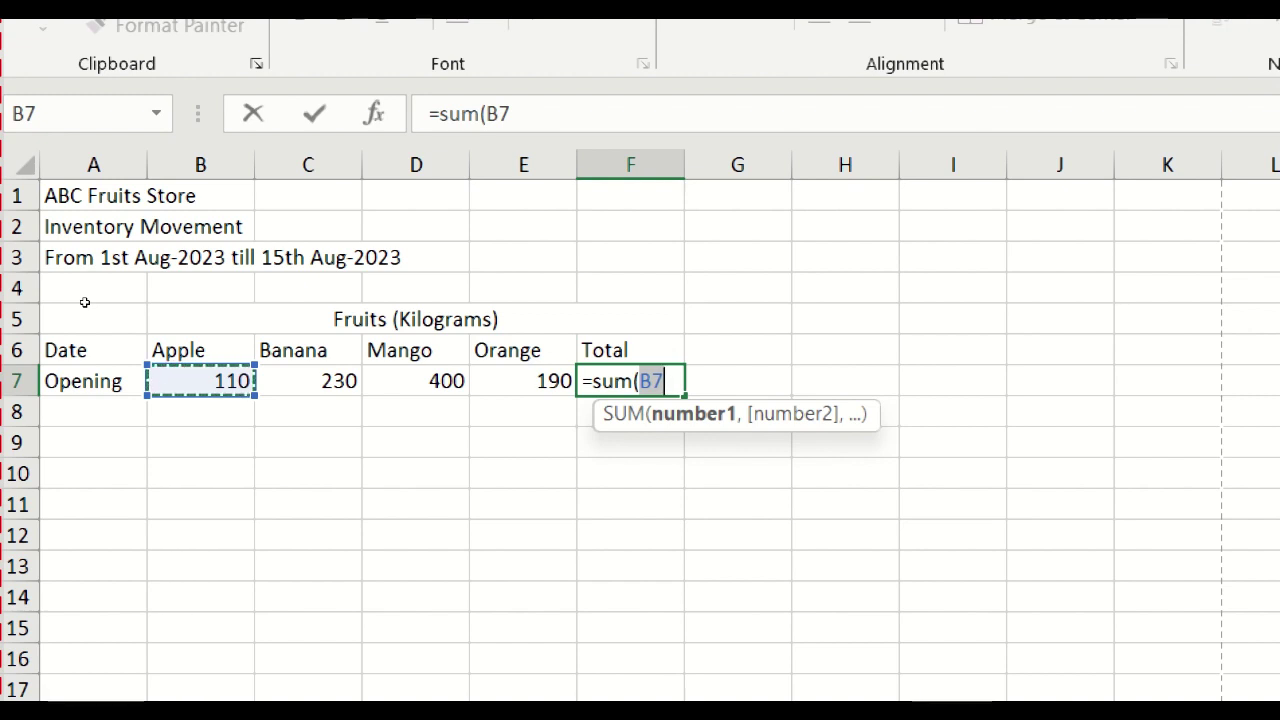
key("shift+Right")
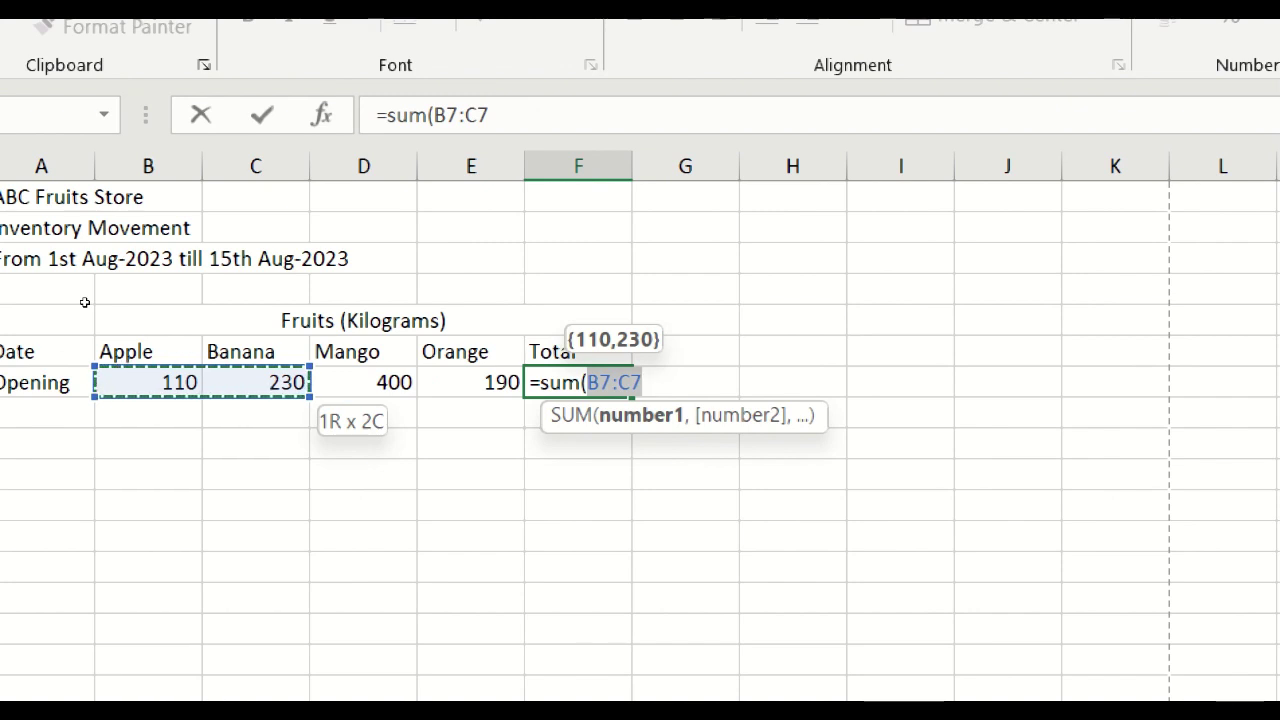
key("shift+Right")
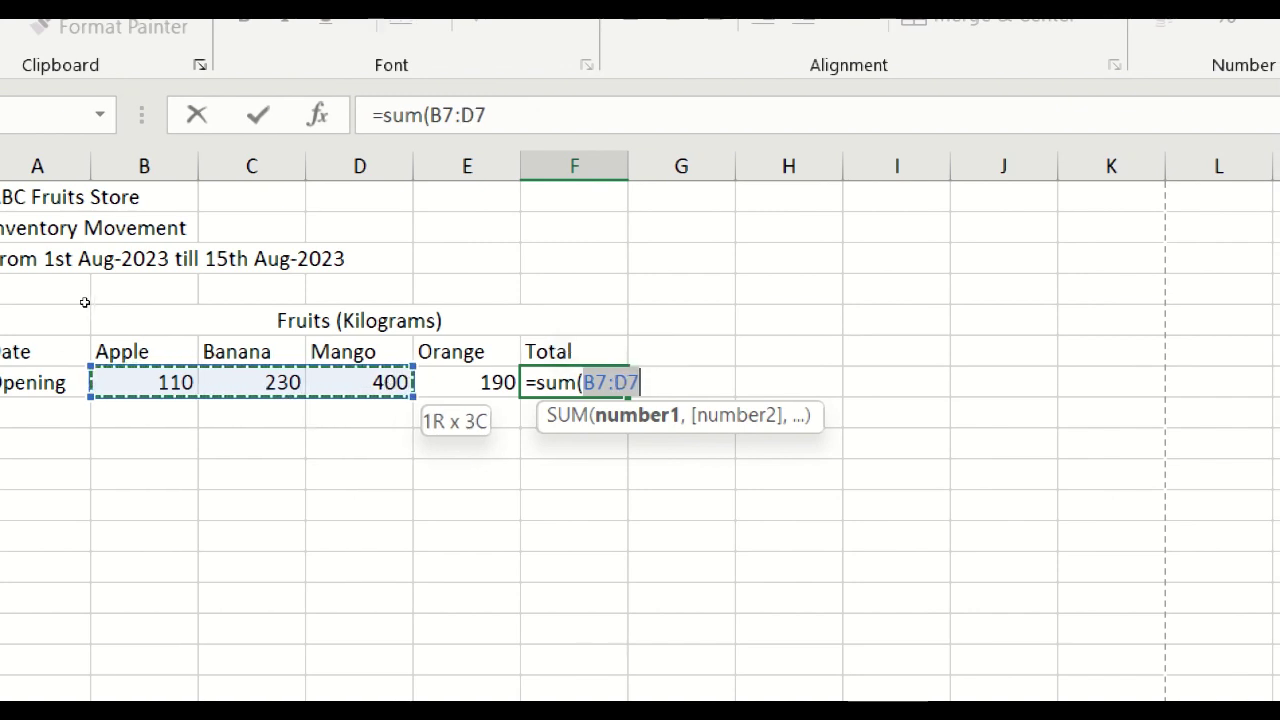
key("shift+Right")
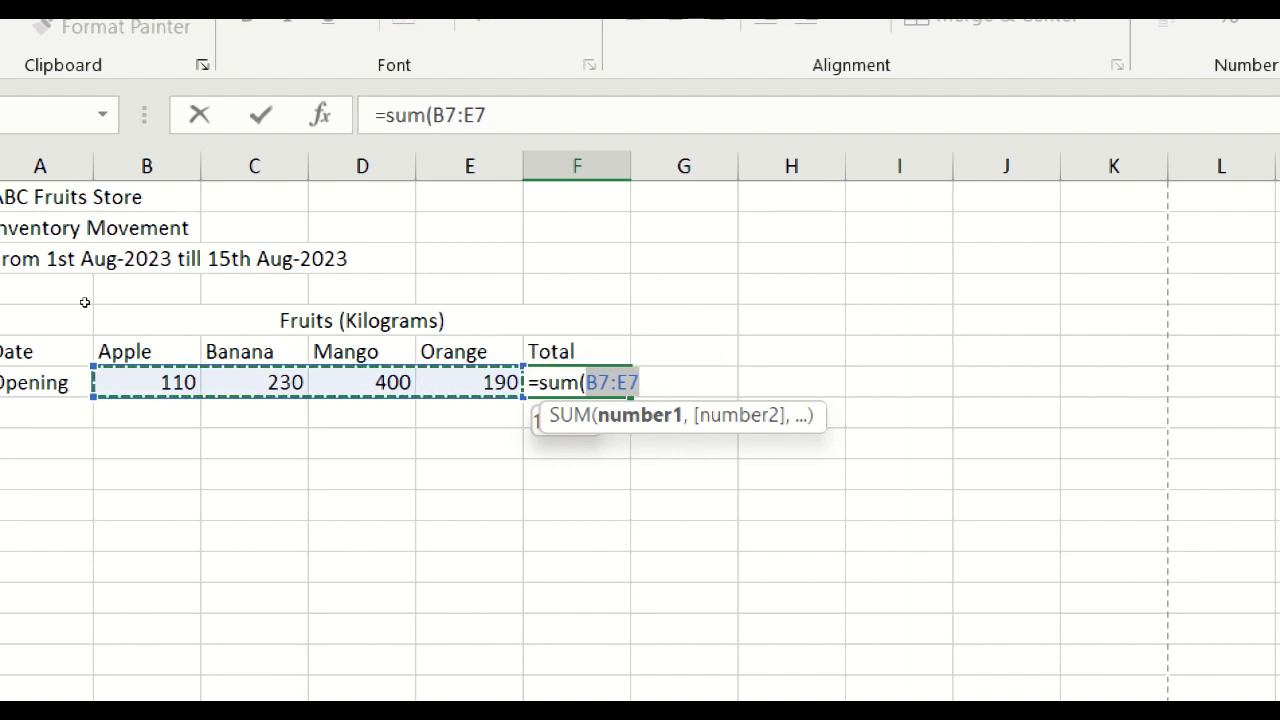
type(")")
key("Return")
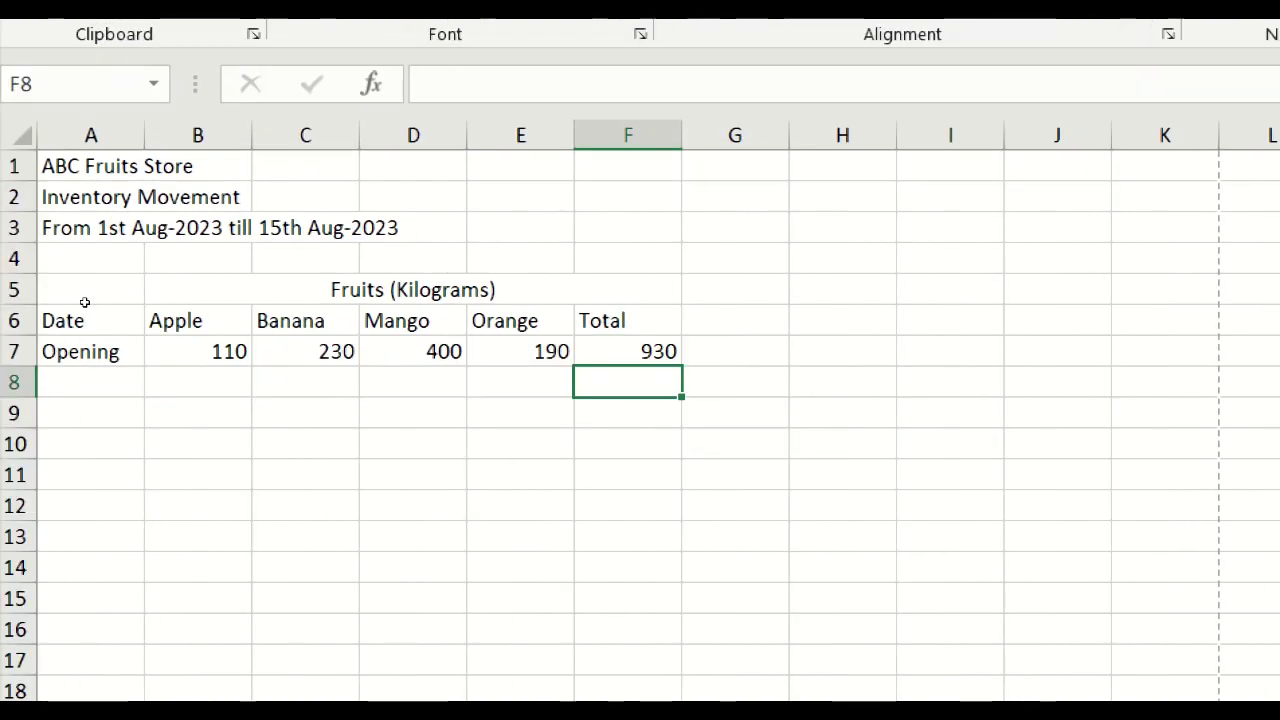
Review the SUM formula in F7 and the Opening row quantities it adds together.
key("Up")
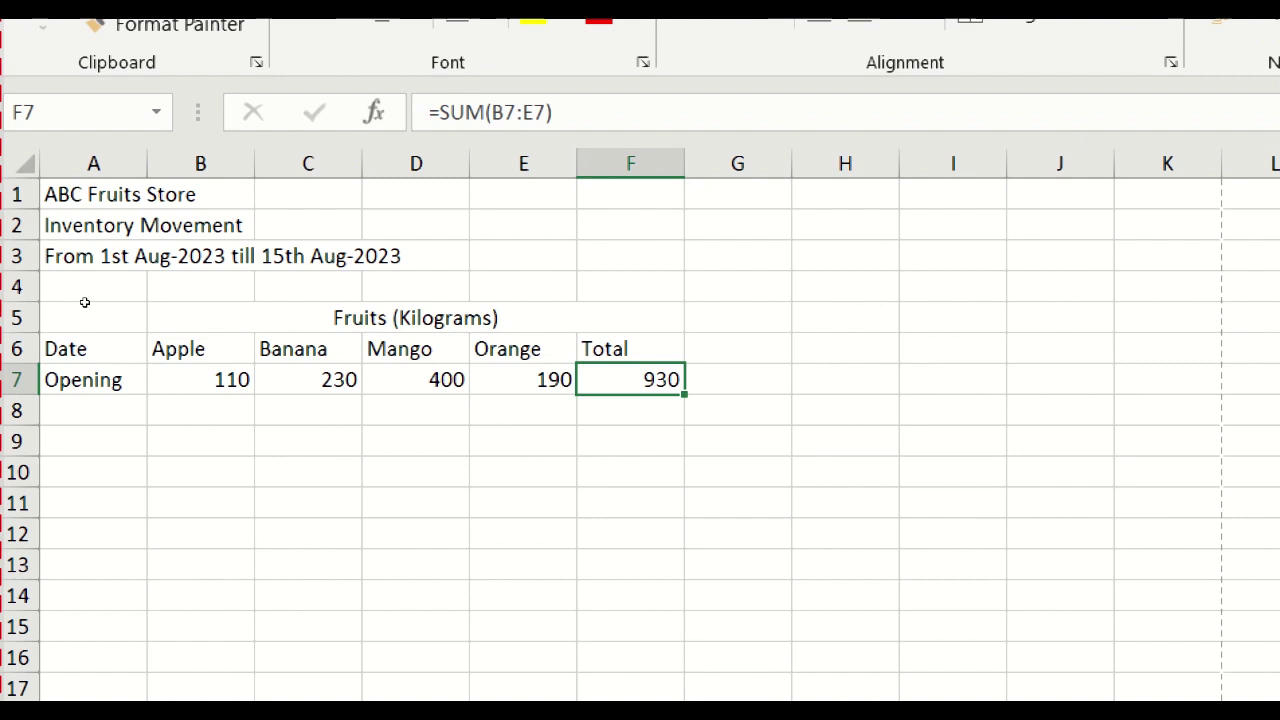
key("Left")
key("shift+Left")
key("shift+Left")
key("shift+Left")
key("Right")
key("Right")
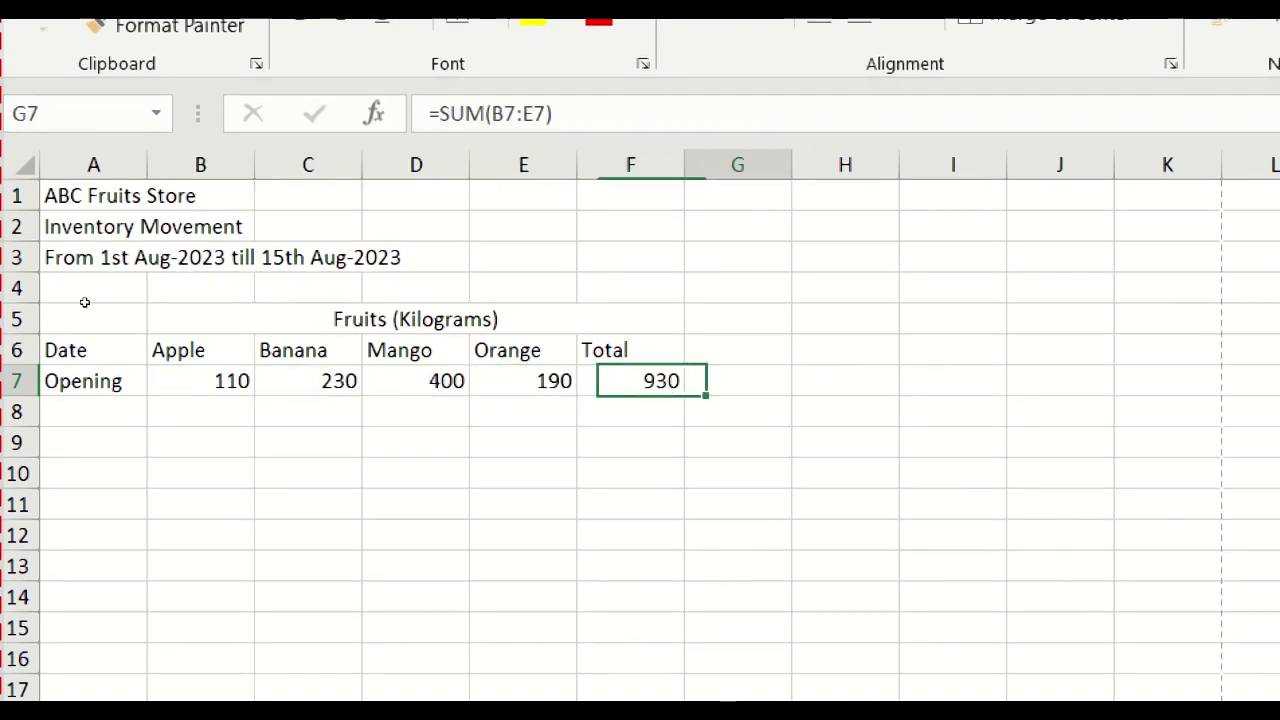
Enter the first date, 1/8/23, in cell A8 below the Opening label.
key("Left")
key("Left")
key("Left")
key("Left")
key("Left")
key("Left")
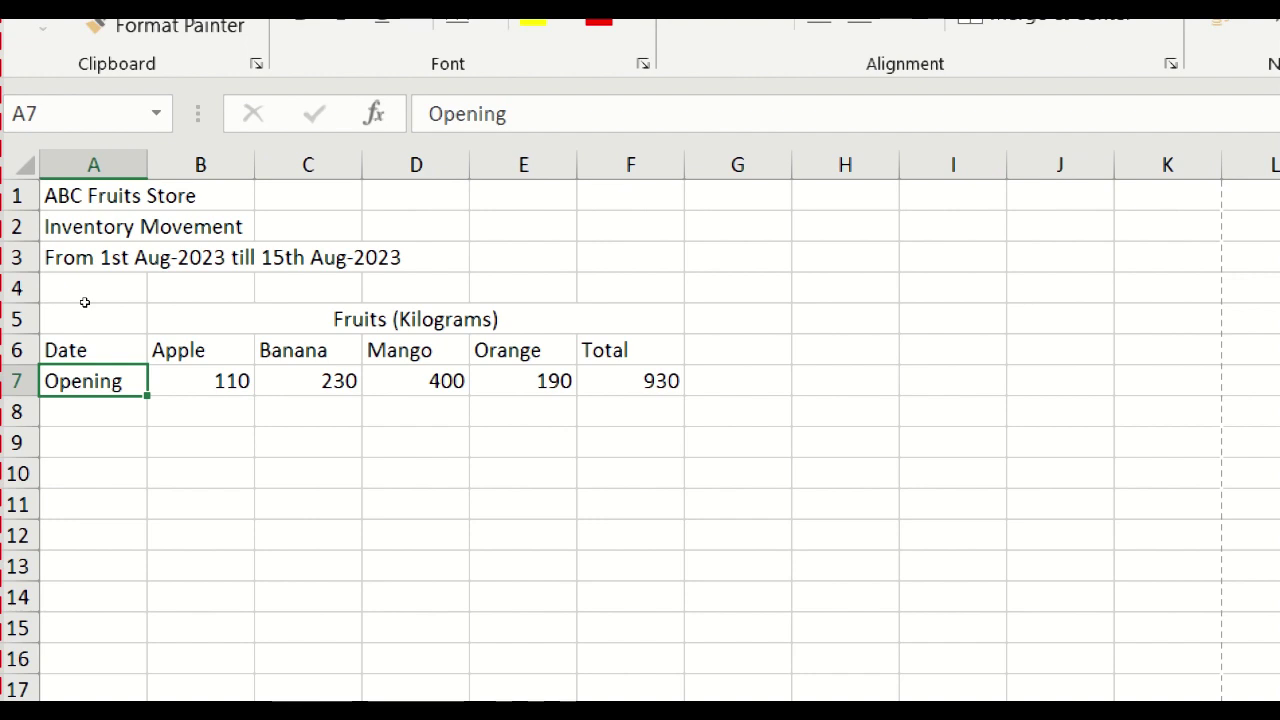
key("Down")
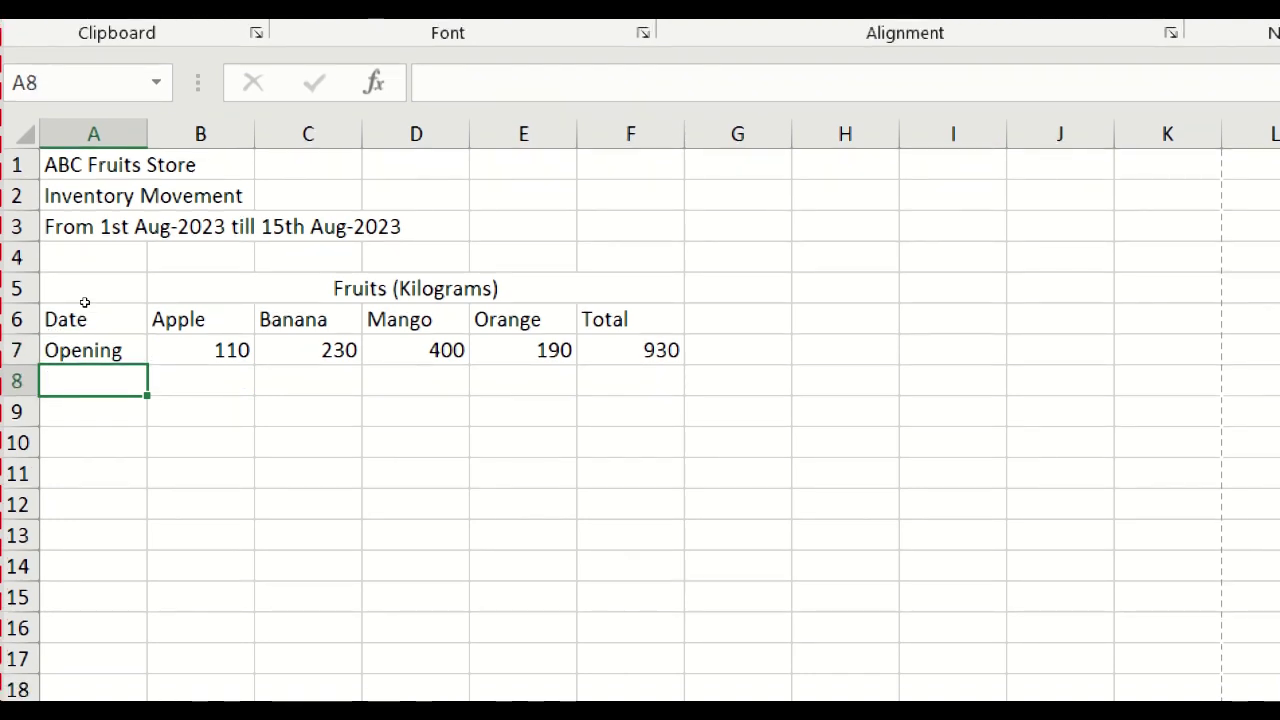
type("1/")
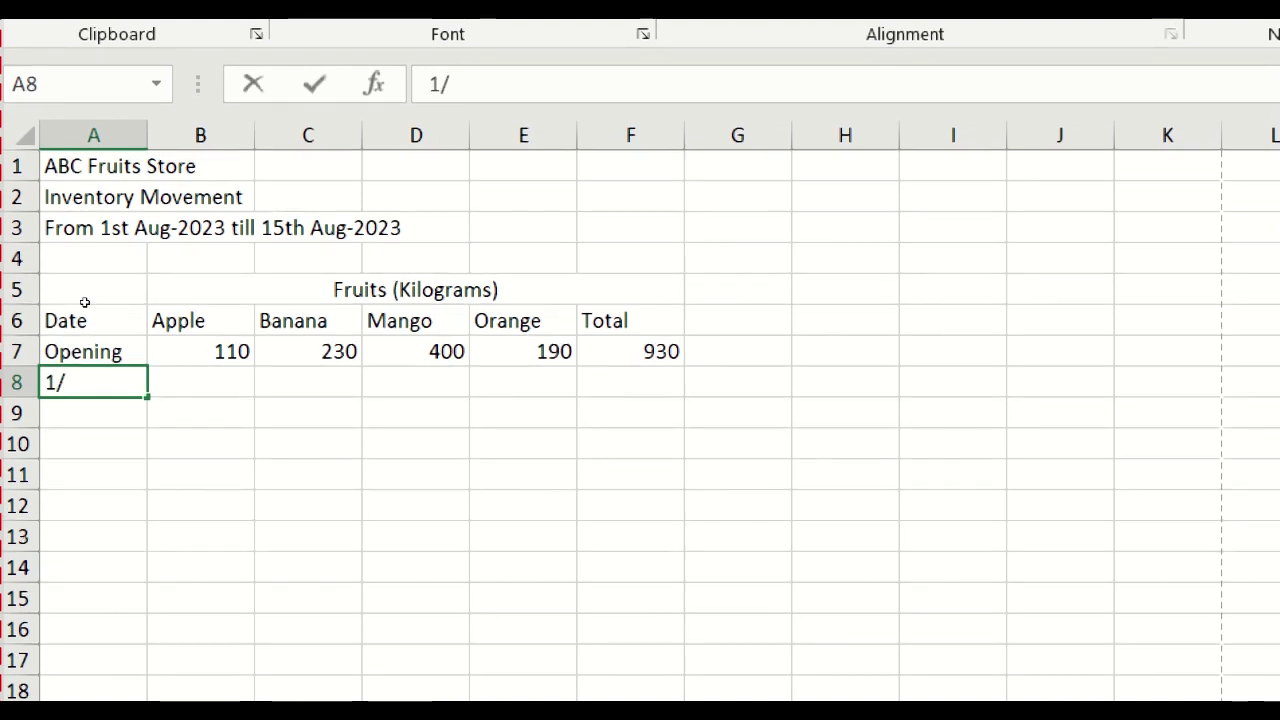
type("8/23")
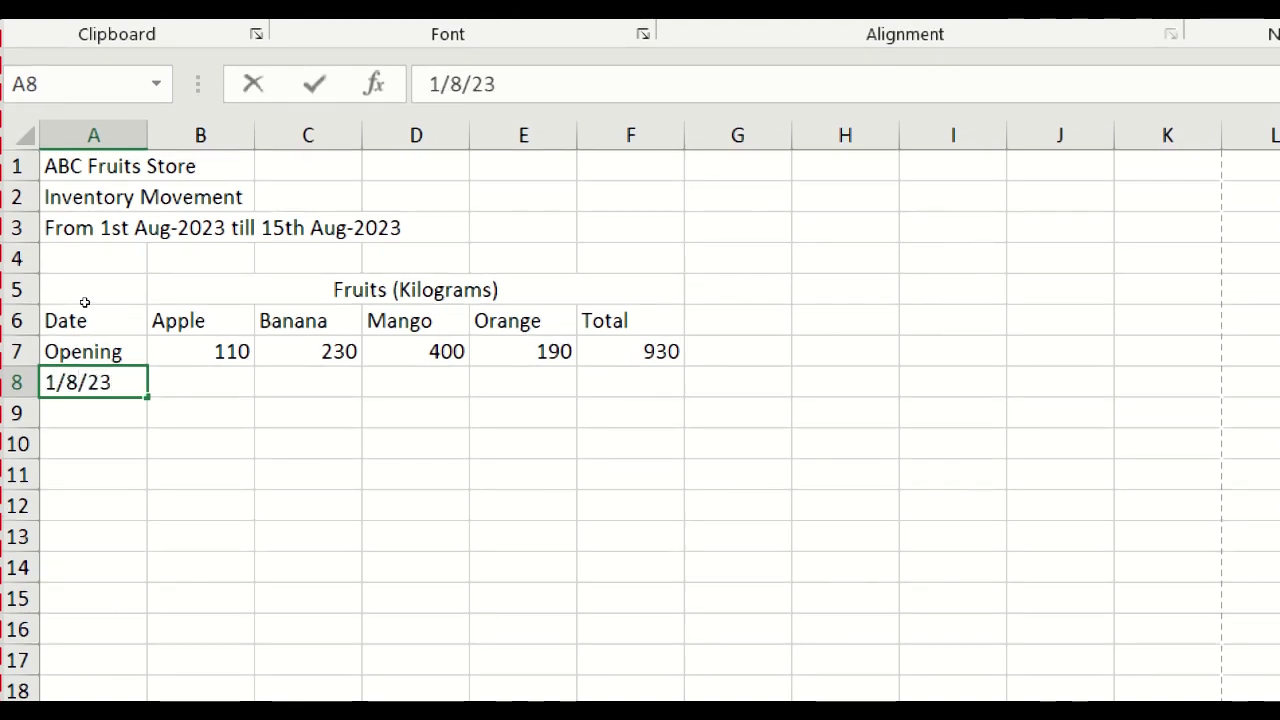
key("Return")
key("Up")
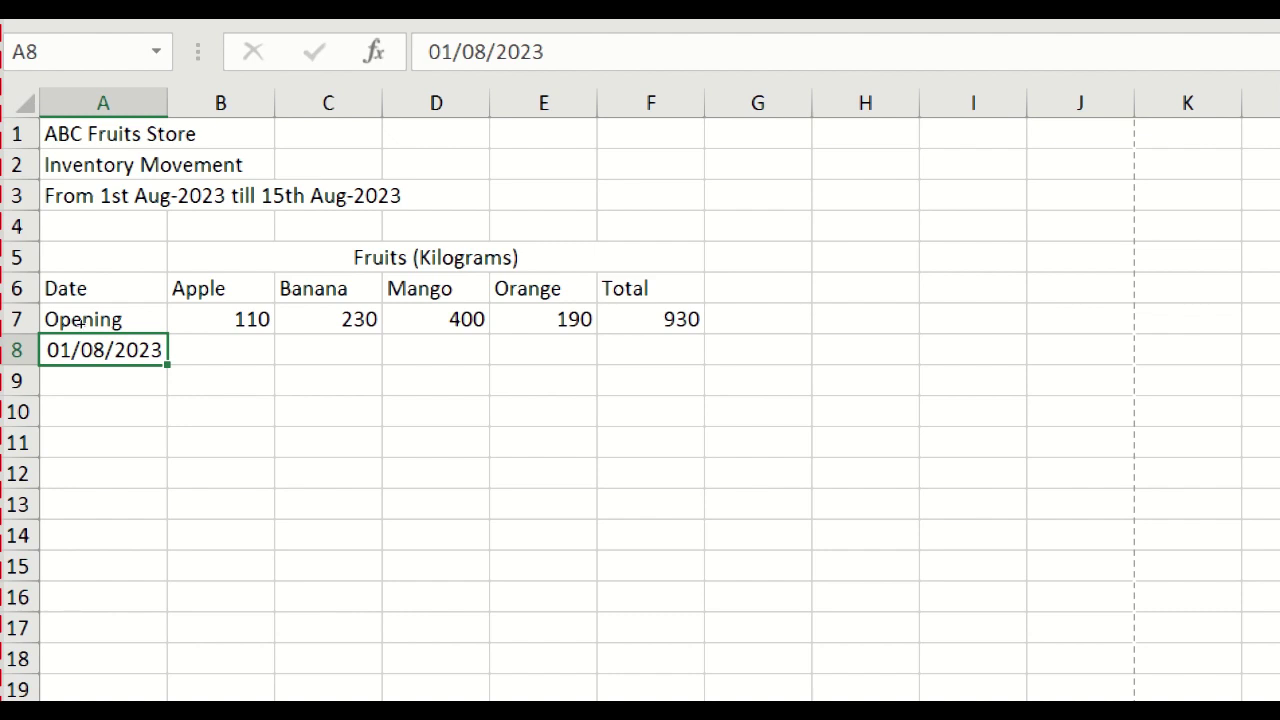
Extend the date series down column A from A8 to 15/08/2023 in row 22.
left_click_drag(167, 364, 168, 394)
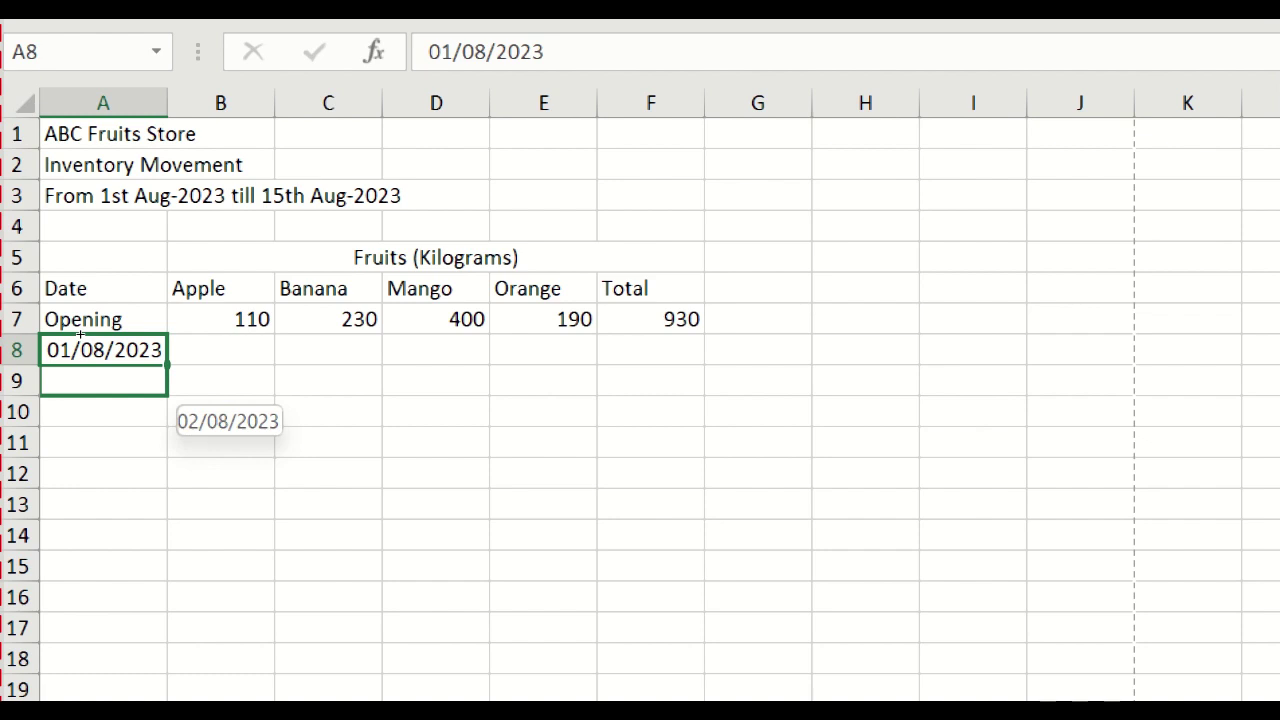
left_click_drag(168, 394, 168, 456)
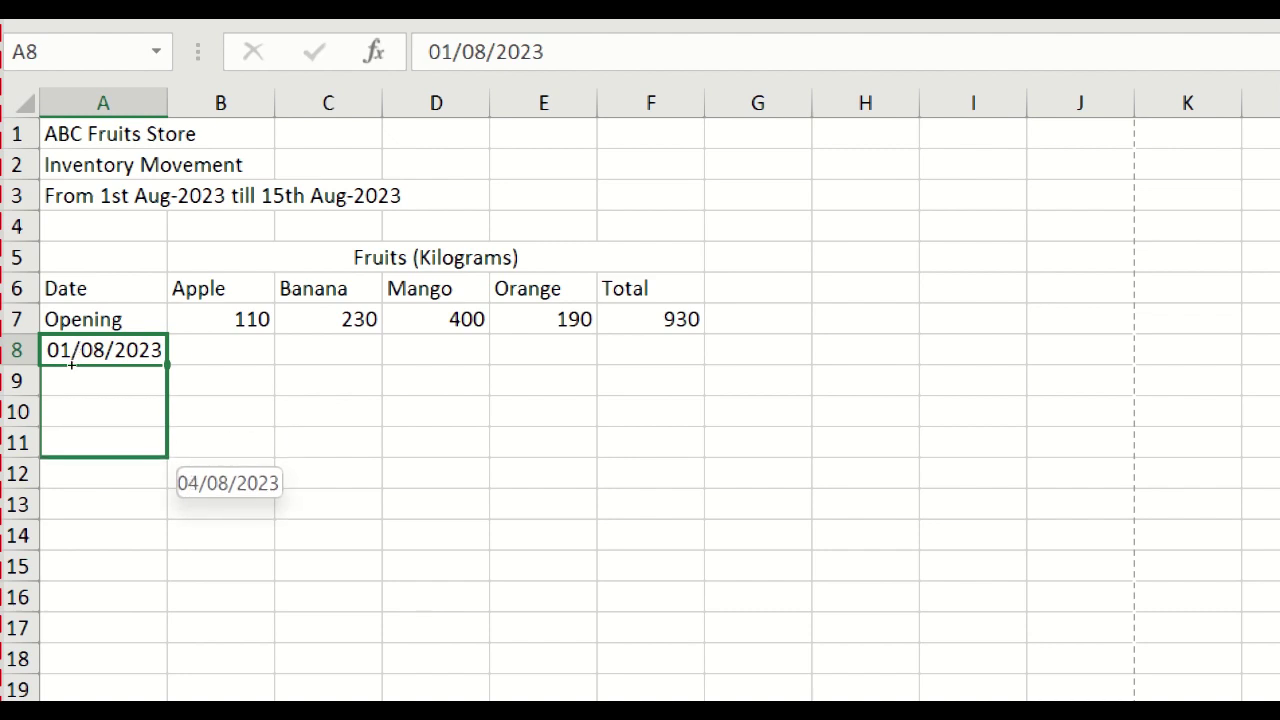
left_click_drag(66, 380, 58, 539)
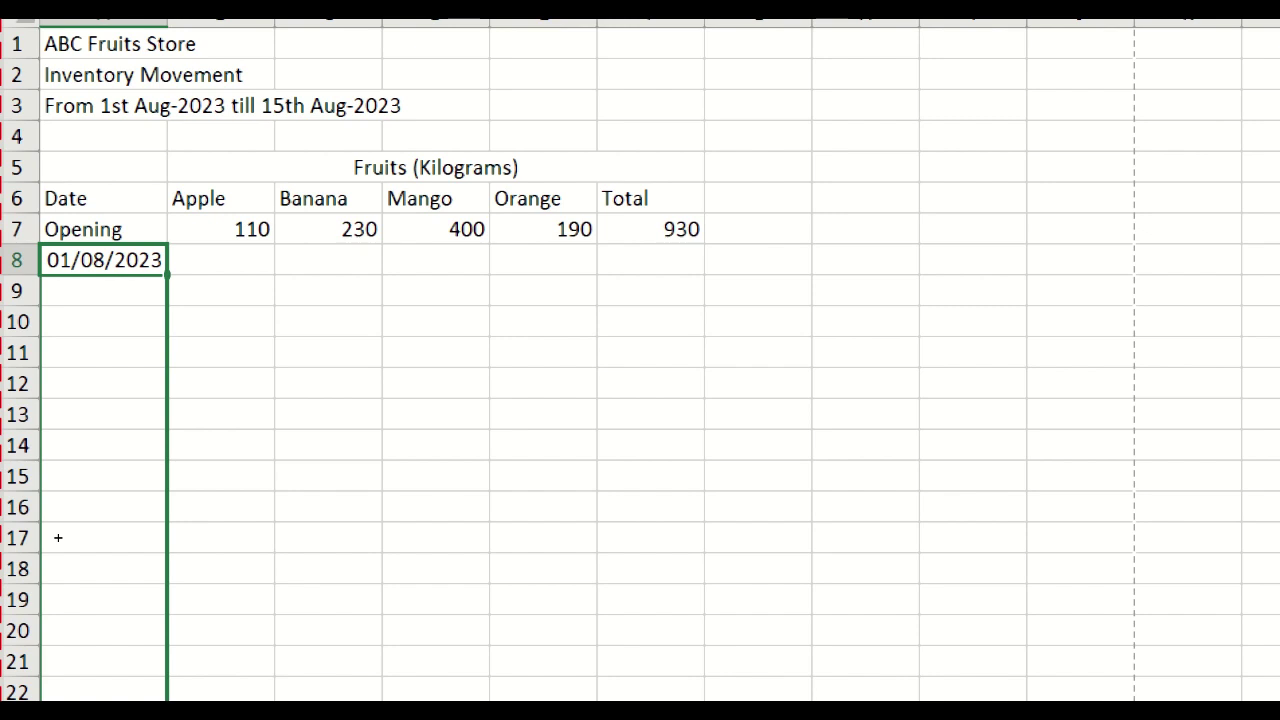
left_click_drag(58, 538, 58, 538)
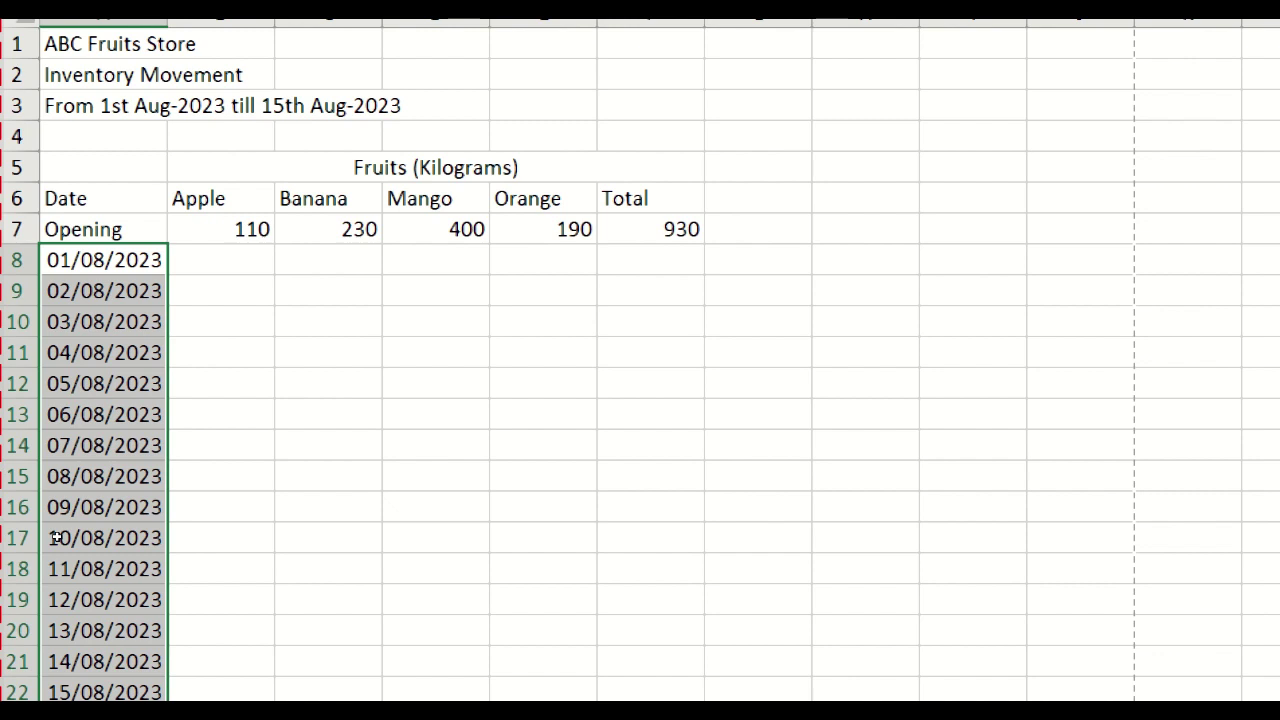
Highlight the empty daily quantity block B8:E22 beneath the four fruit headings.
left_click(73, 302)
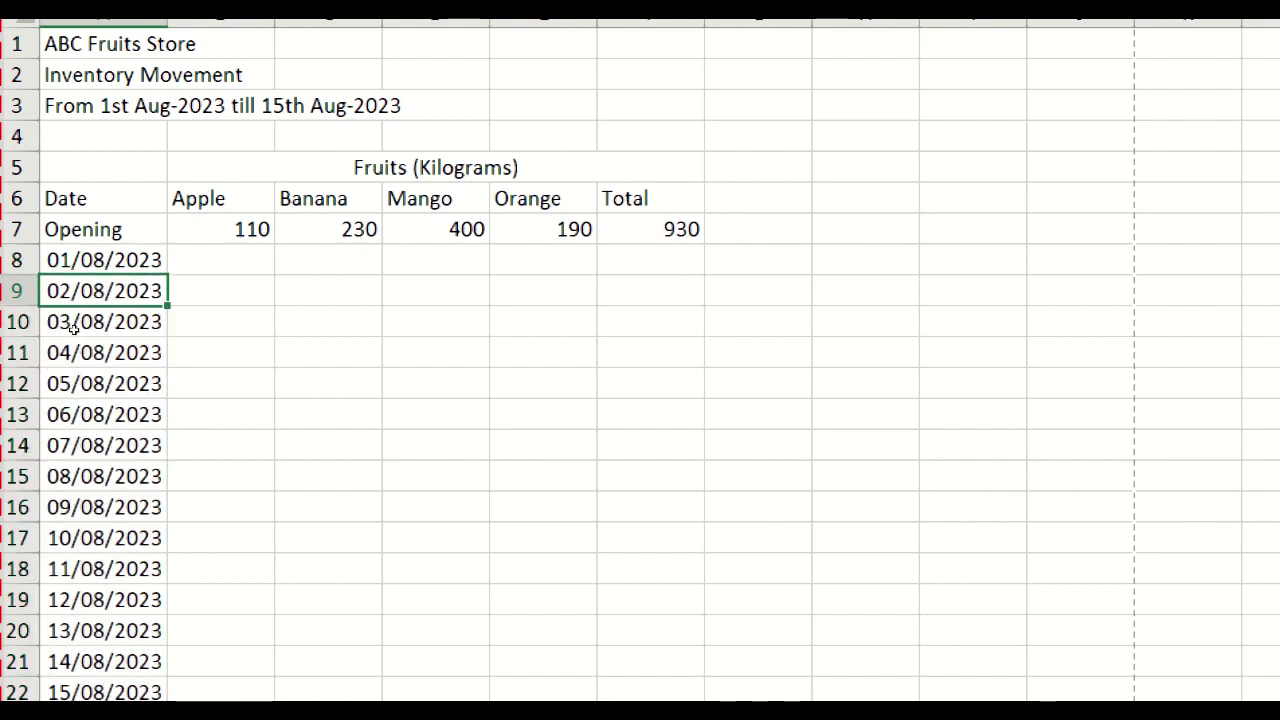
key("Up")
key("Right")
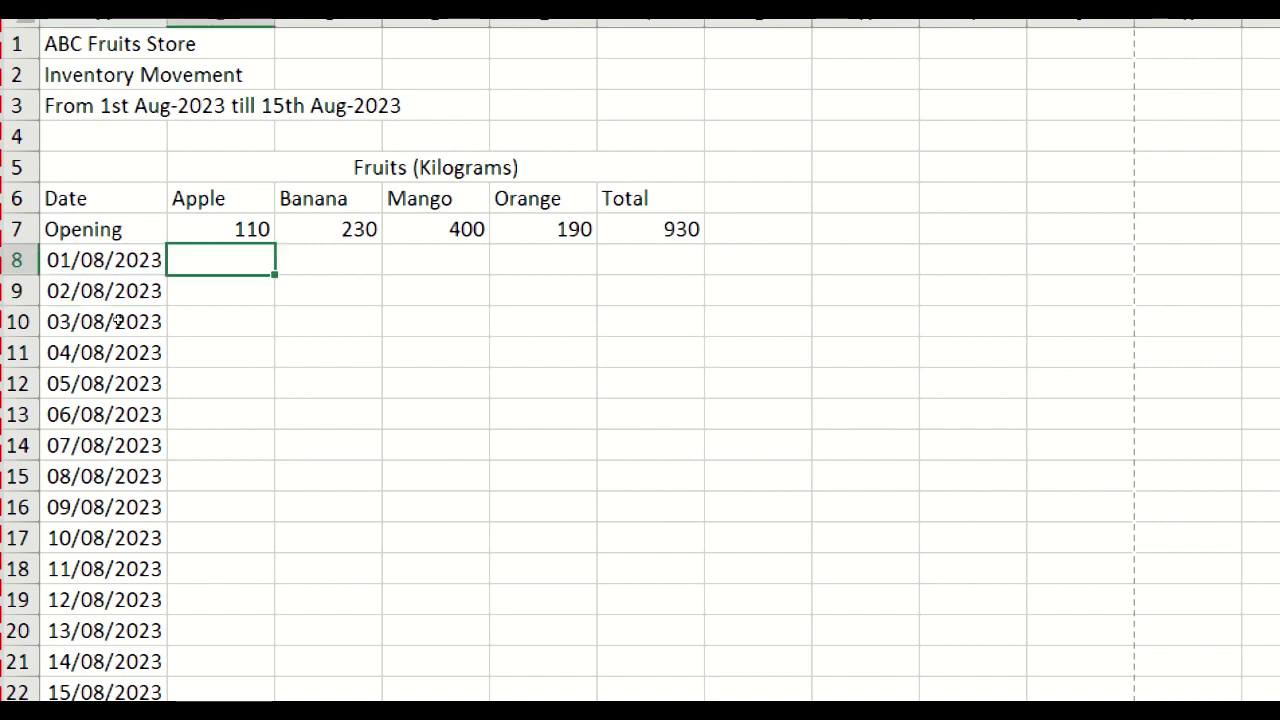
key("shift+Down")
key("shift+Right")
key("shift+Right")
key("shift+Right")
key("shift+Down")
key("shift+Down")
key("shift+Down")
key("shift+Down")
key("shift+Down")
key("shift+Down")
key("shift+Down")
key("shift+Down")
key("shift+Down")
key("shift+Down")
key("shift+Down")
key("shift+Down")
key("shift+Down")
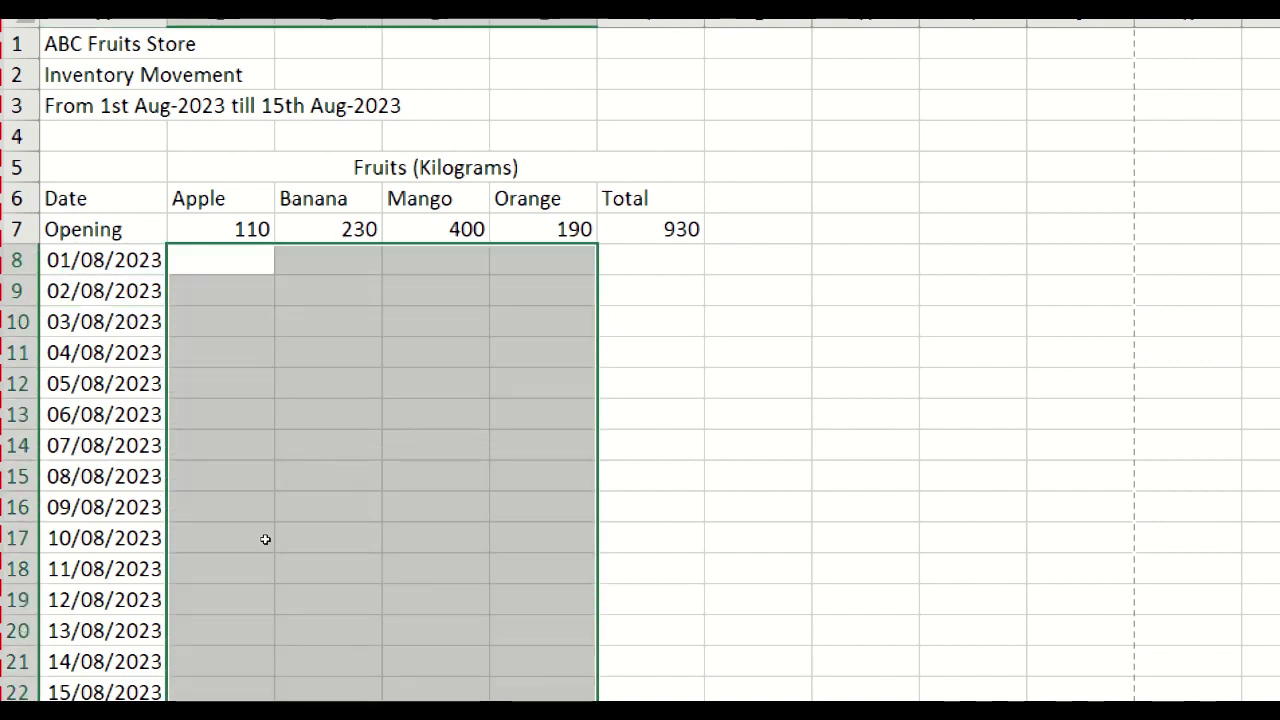
Fill the Total formula from F7 down to F22 so that every date row has a total.
key("Up")
key("ctrl+Right")
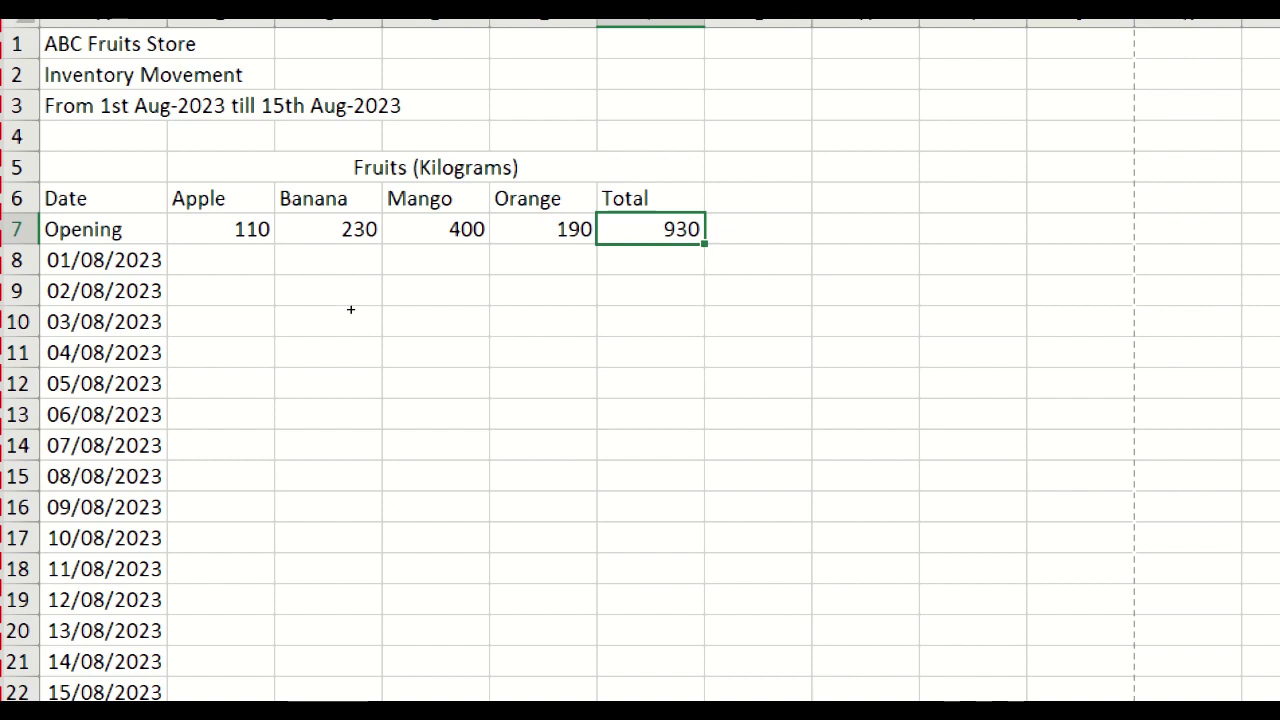
key("shift+Down")
key("shift+Down")
key("shift+Down")
key("shift+Down")
key("shift+Down")
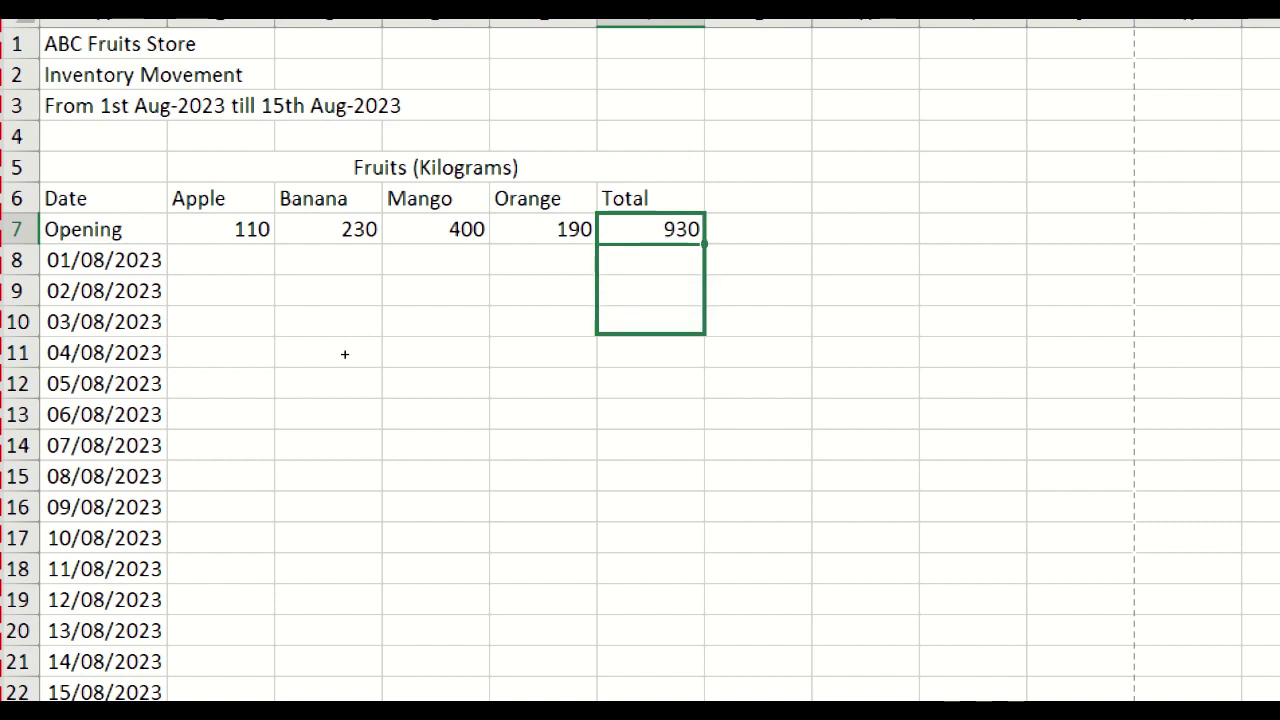
key("shift+Down")
key("shift+Down")
key("shift+Down")
key("shift+Down")
key("shift+Down")
key("shift+Down")
key("shift+Down")
key("shift+Down")
key("shift+Down")
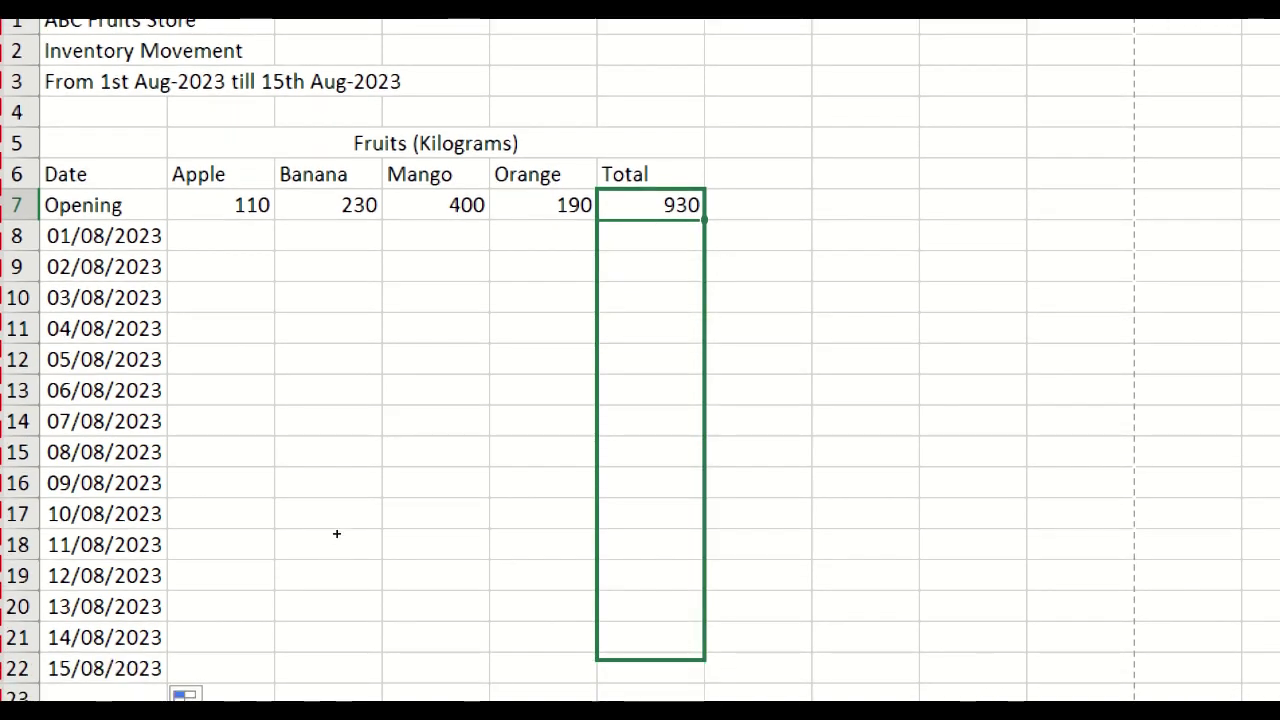
key("shift+Down")
key("ctrl+d")
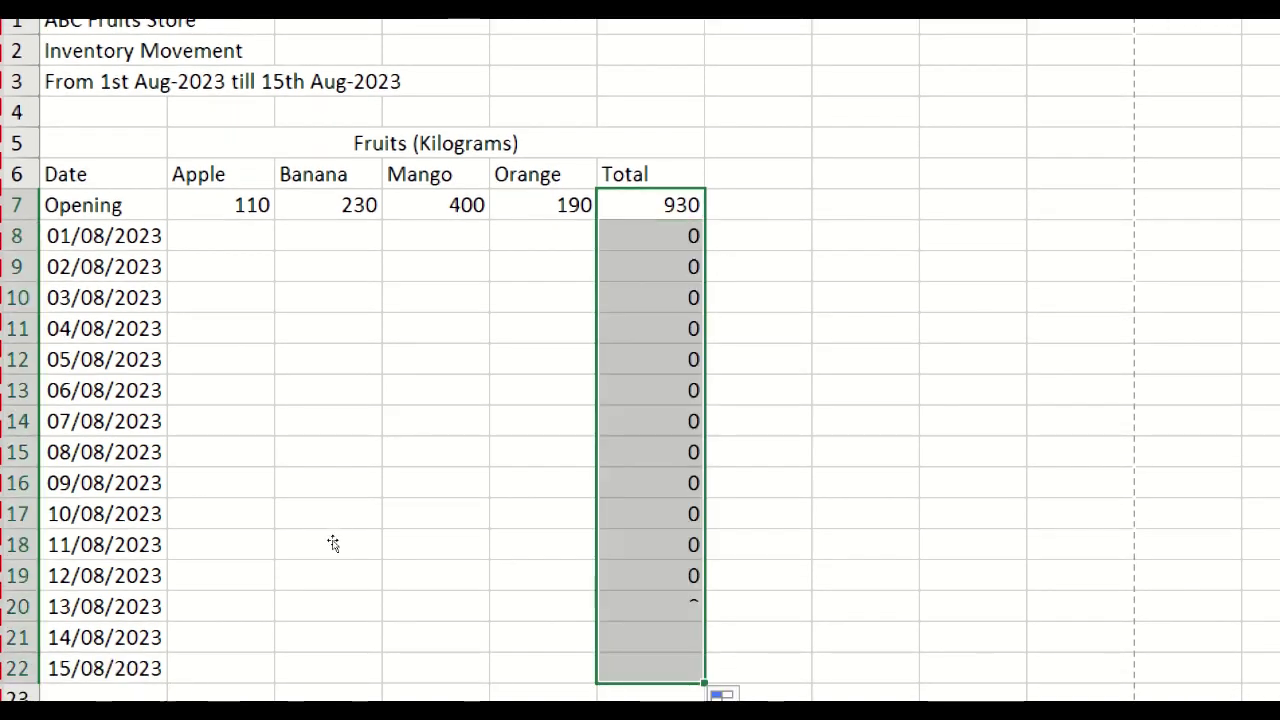
key("ctrl+Down")
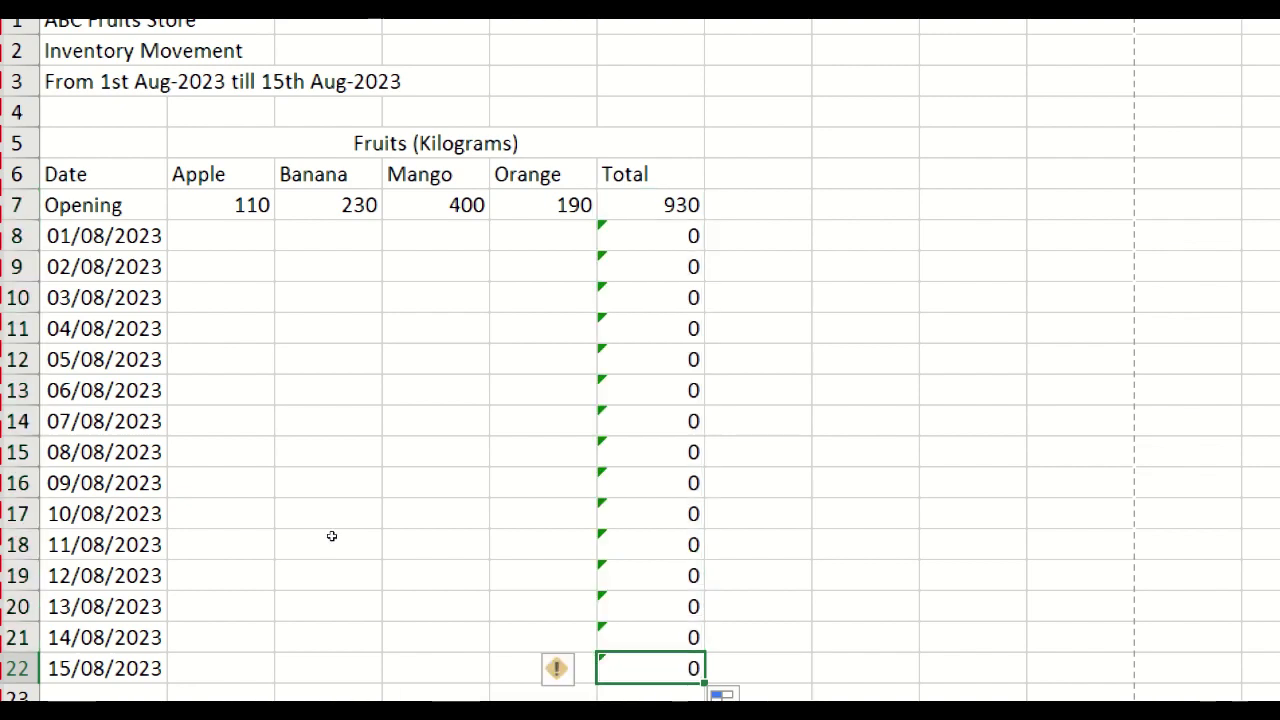
Highlight the blank quantity cells from B22 up to row 8 and across to column E.
key("Left")
key("Left")
key("Left")
key("Left")
key("shift+Up")
key("shift+Up")
key("shift+Up")
key("shift+Up")
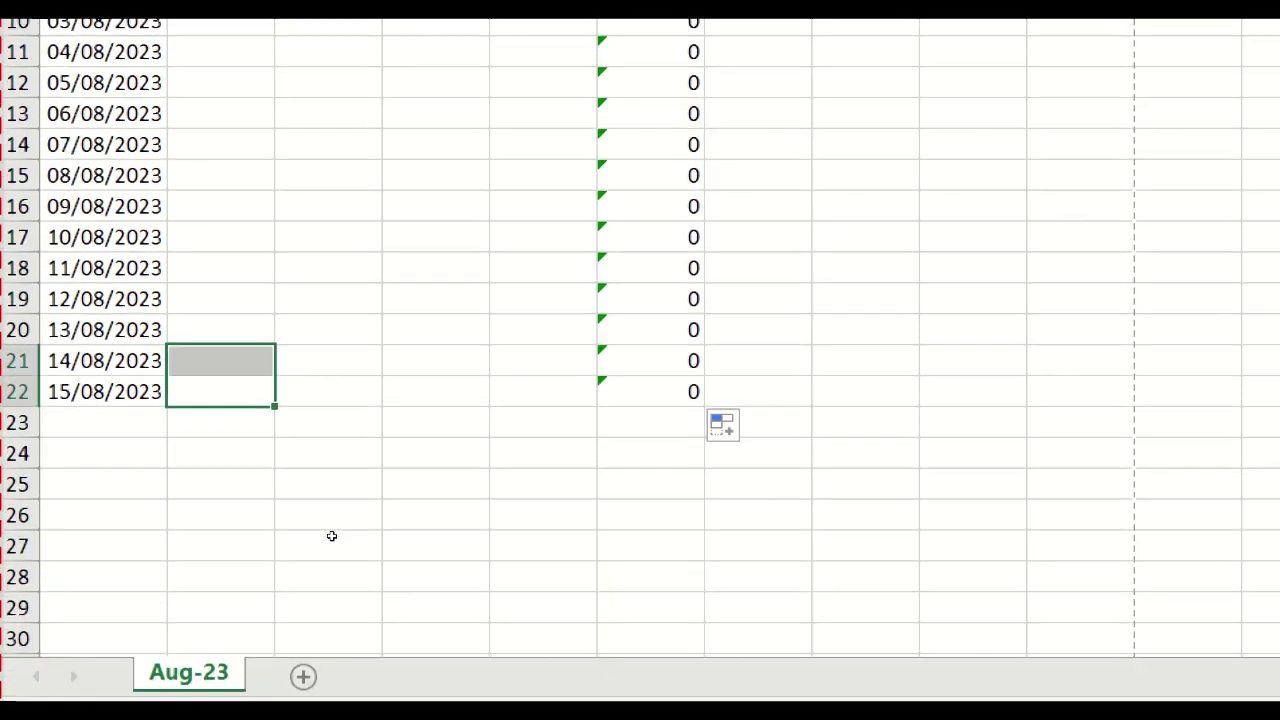
key("shift+Up")
key("shift+Up")
key("shift+Up")
key("shift+Up")
key("shift+Up")
key("shift+Up")
key("shift+Up")
key("shift+Up")
key("shift+Up")
key("shift+Up")
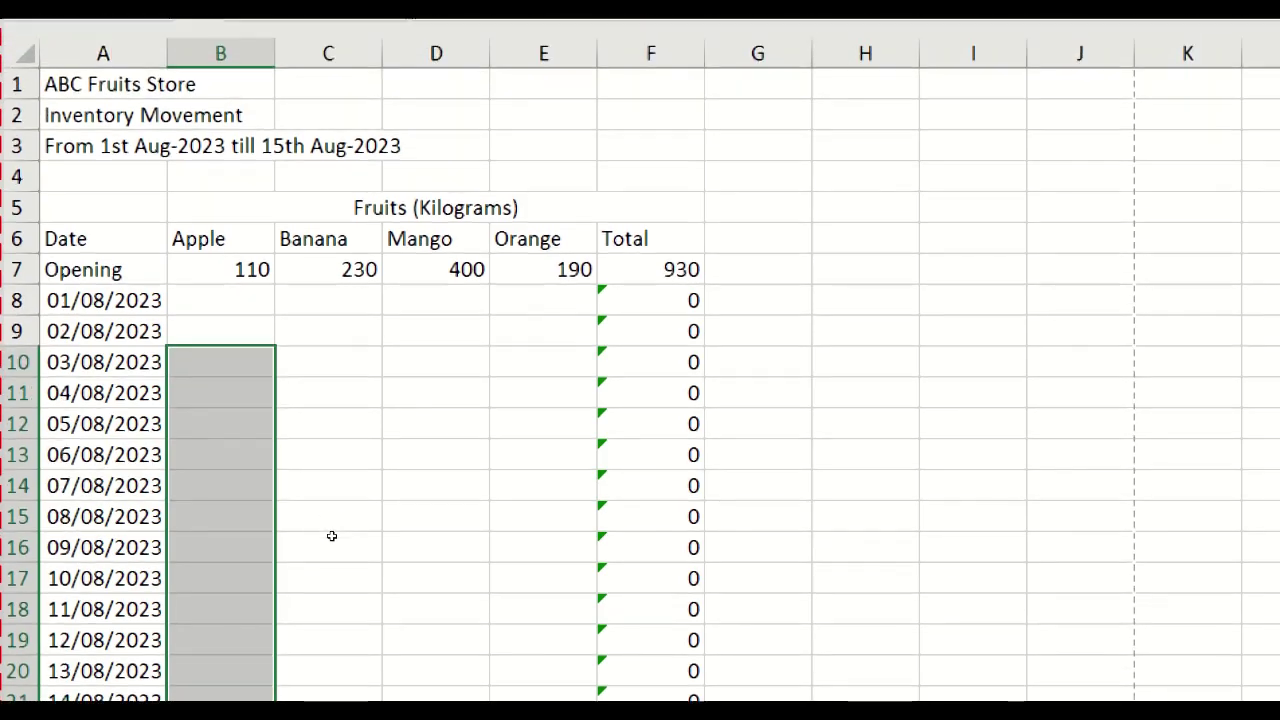
key("shift+Right")
key("shift+Right")
key("shift+Right")
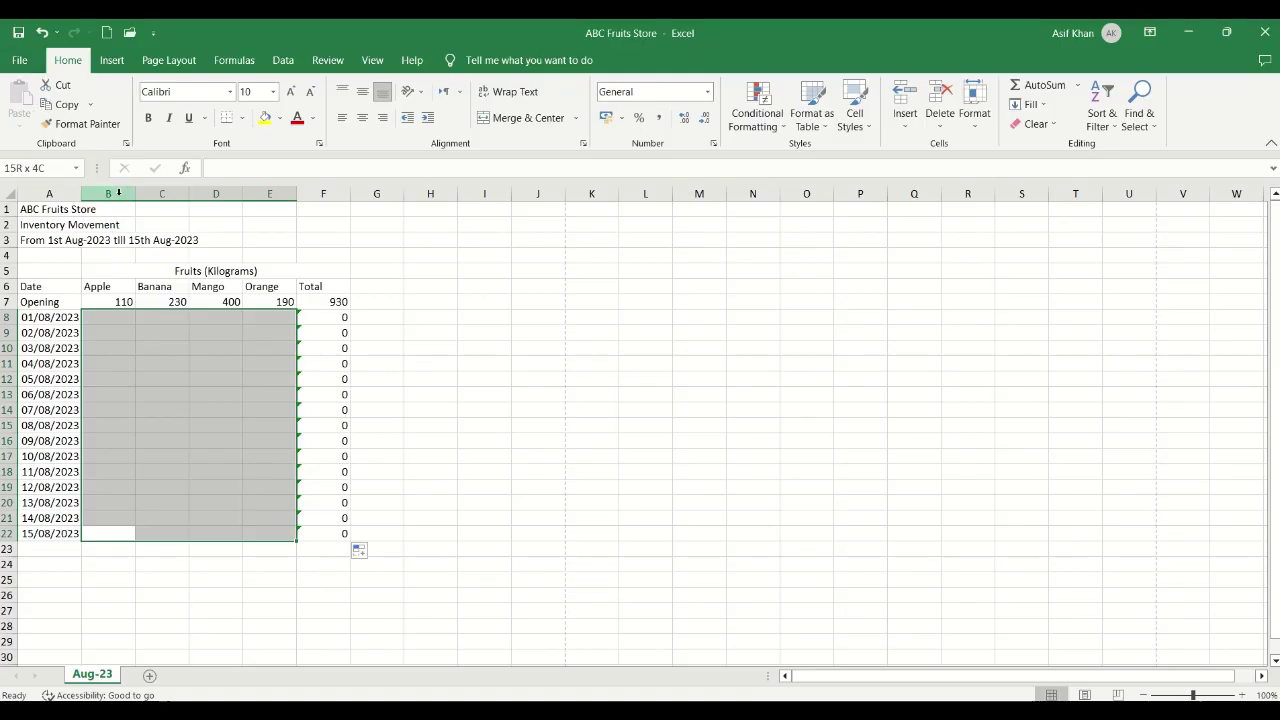
Highlight the empty daily quantity range again, starting at B8 and extending to E22.
left_click(1241, 695)
left_click(1241, 695)
left_click(1241, 695)
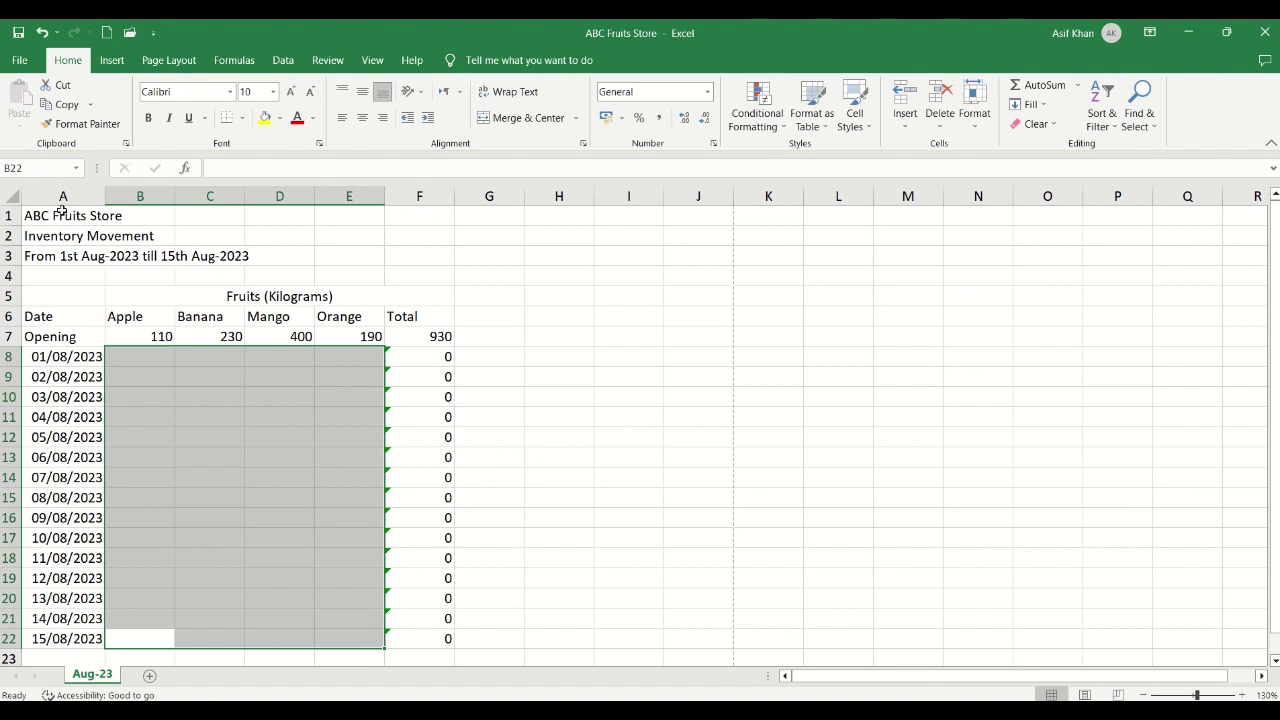
left_click(160, 361)
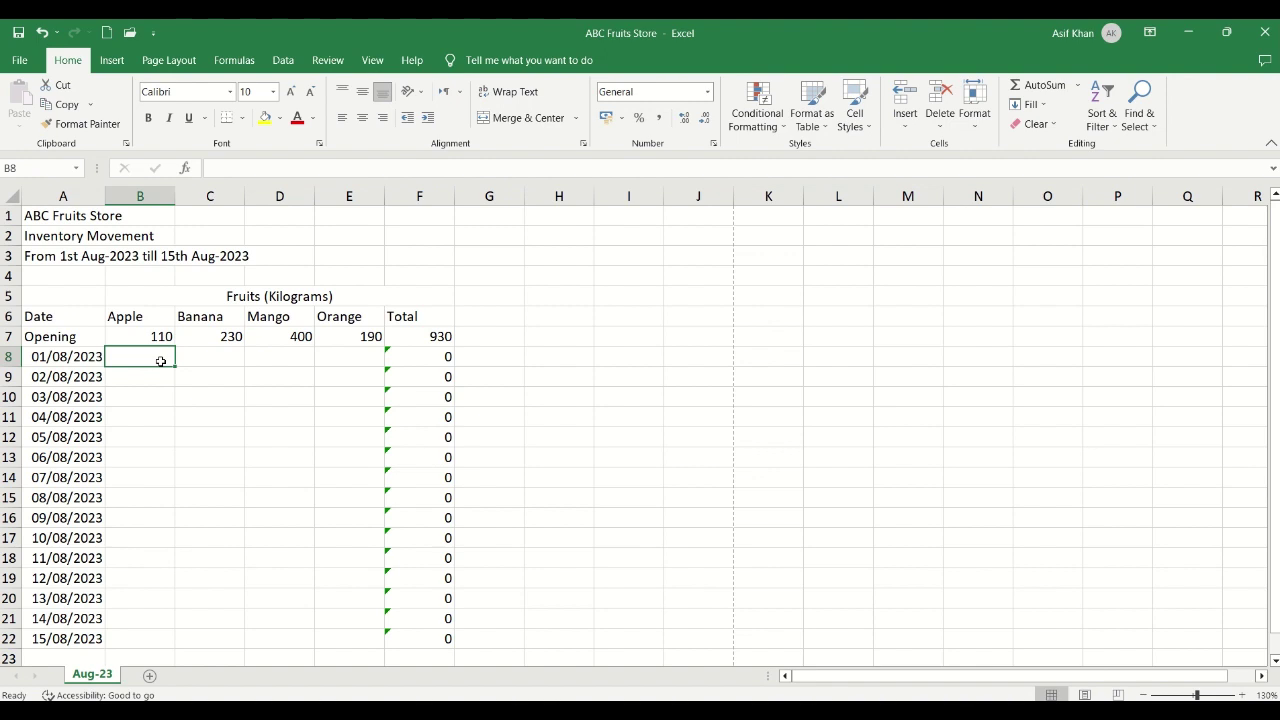
key("shift+Right")
key("shift+Right")
key("shift+Right")
key("shift+Down")
key("shift+Down")
key("shift+Down")
key("shift+Down")
key("shift+Down")
key("shift+Down")
key("shift+Down")
key("shift+Down")
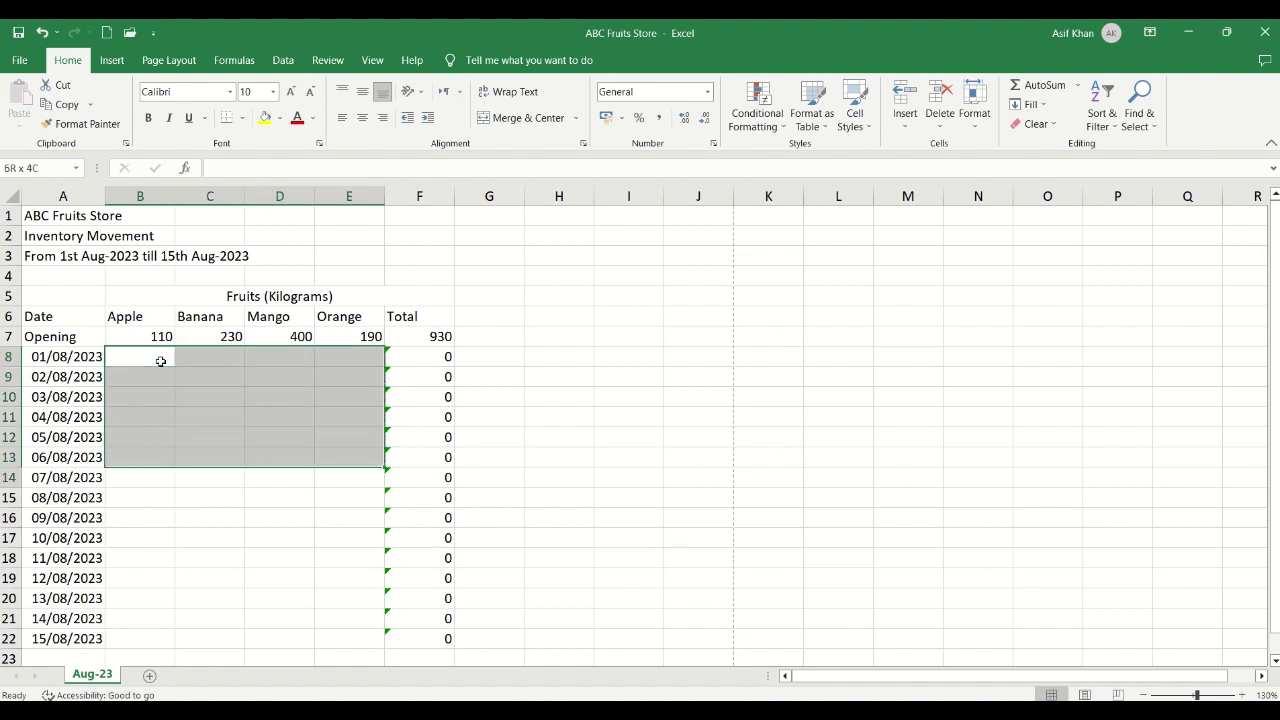
key("shift+Down")
key("shift+Down")
key("shift+Down")
key("shift+Down")
key("shift+Down")
key("shift+Down")
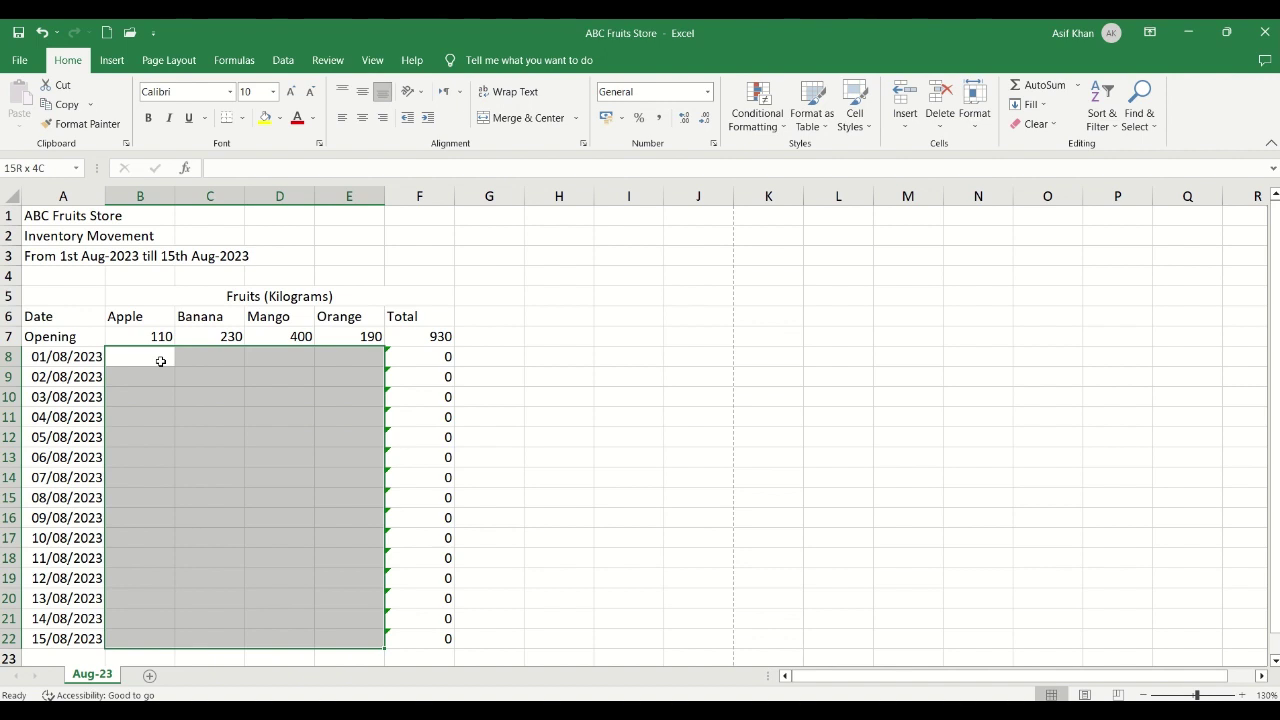
Enter the 01/08/2023 quantities in row 8: Apple 12, Banana 34, Mango 2 and Orange 1, and check the row's total in F8.
left_click(160, 361)
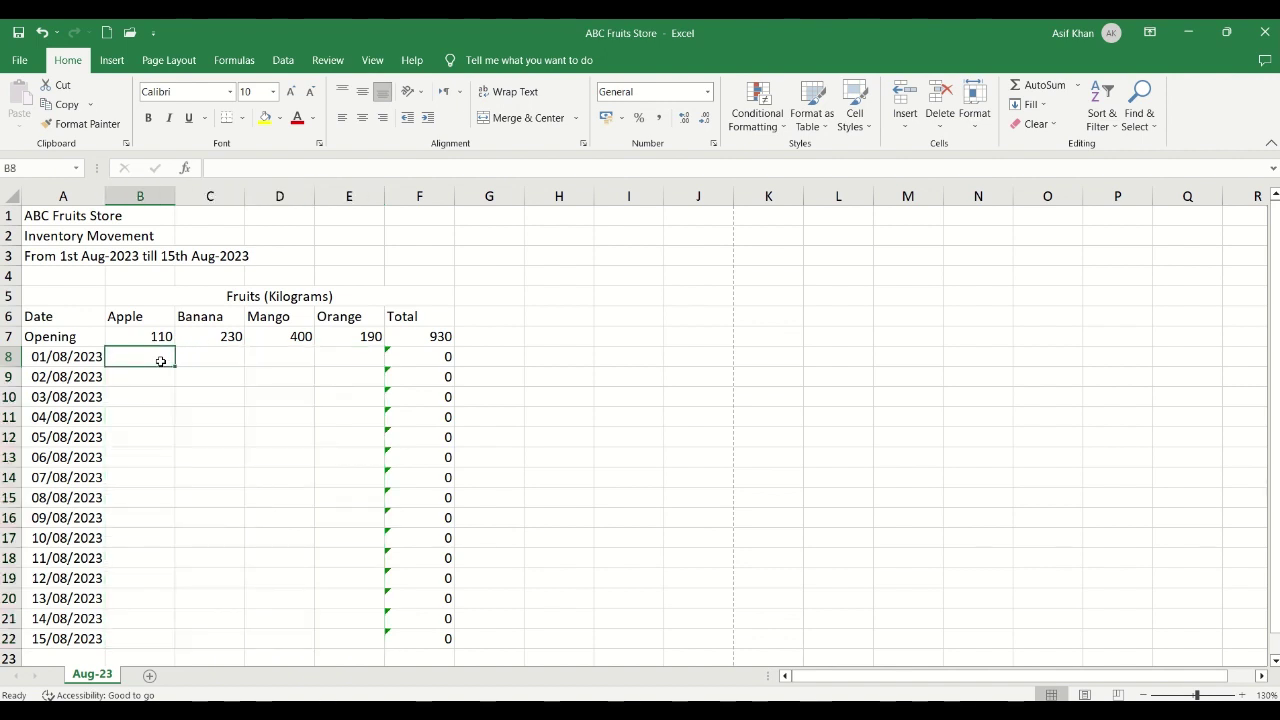
type("12")
key("Tab")
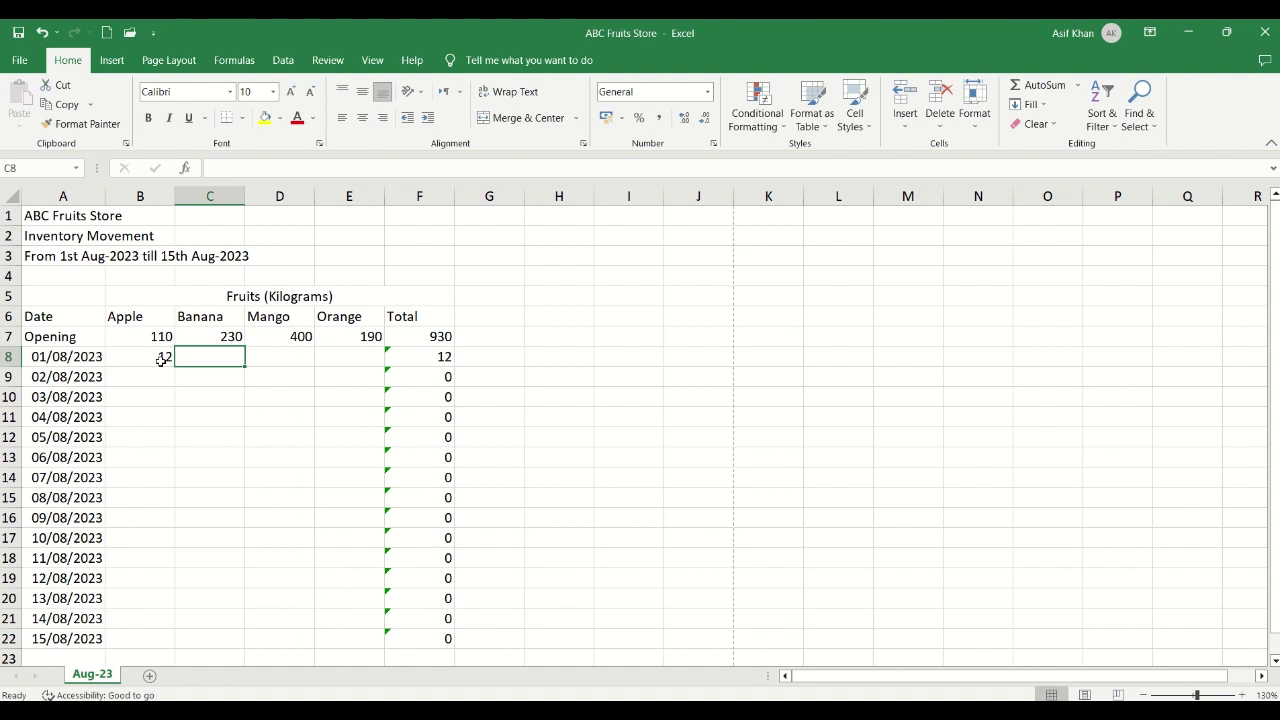
type("34")
key("Tab")
type("2")
key("Tab")
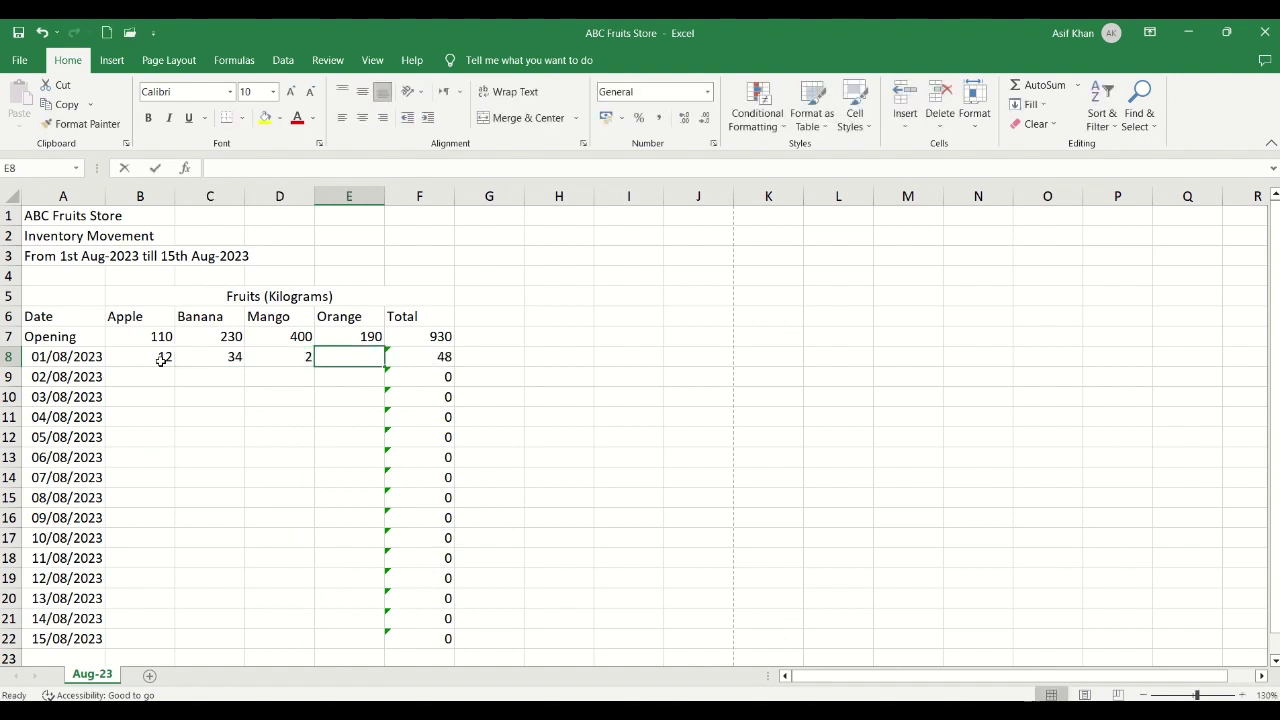
type("1")
key("Tab")
key("Down")
key("Down")
key("Up")
key("Up")
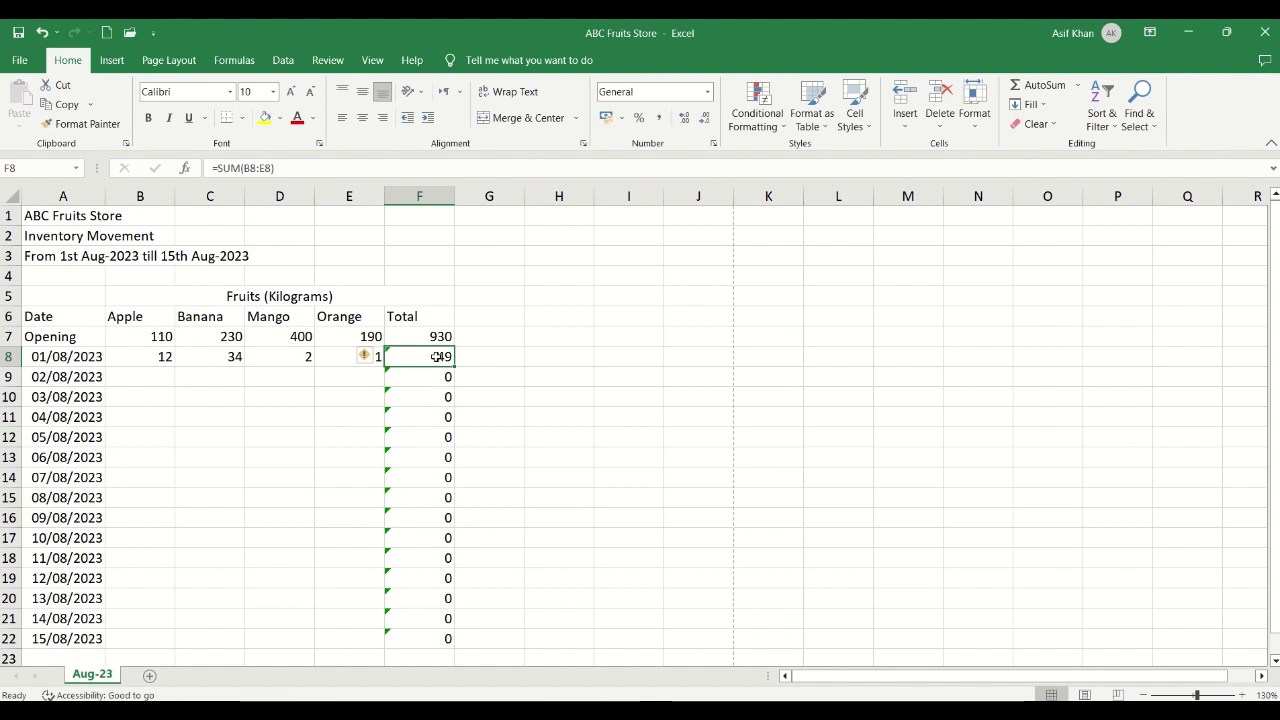
Add the label Total in cell A23, directly below the last date.
left_click(73, 350)
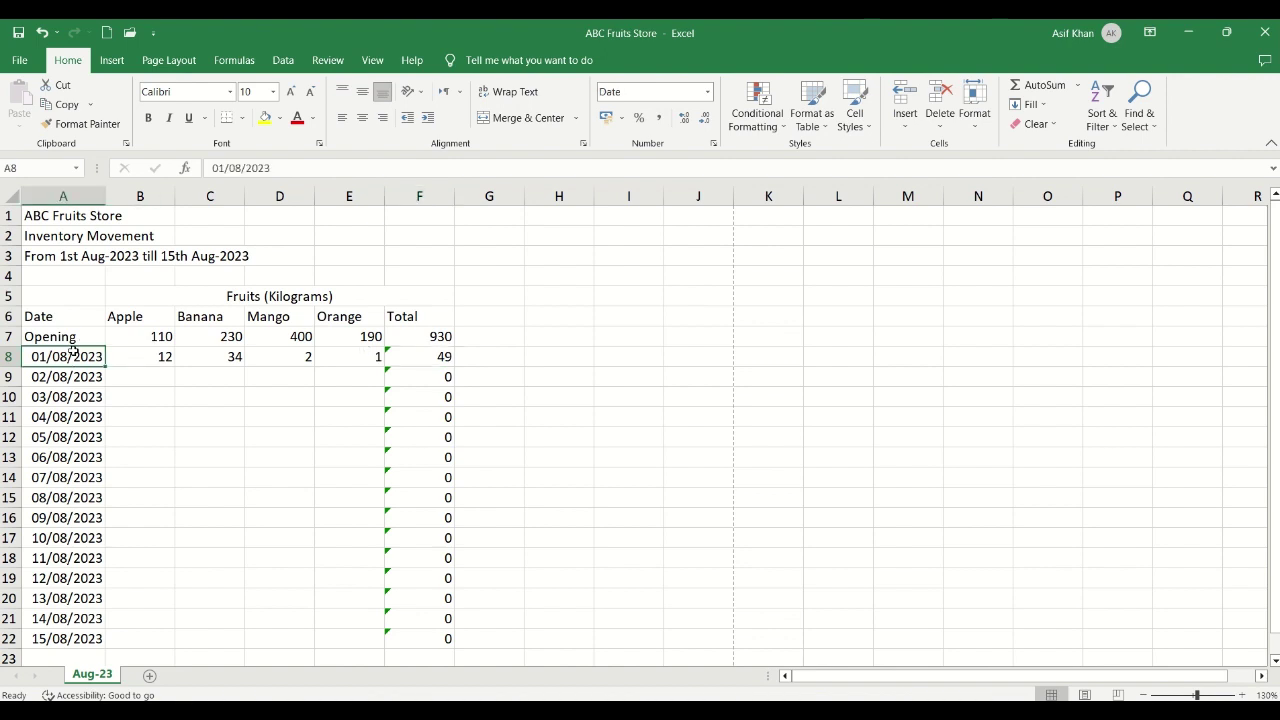
key("Down")
key("Down")
key("Down")
key("Down")
key("Down")
key("Down")
key("Down")
key("Down")
key("Down")
key("Down")
key("Down")
key("Down")
key("Down")
key("Down")
key("Down")
key("Down")
key("Down")
key("Down")
key("Down")
key("Down")
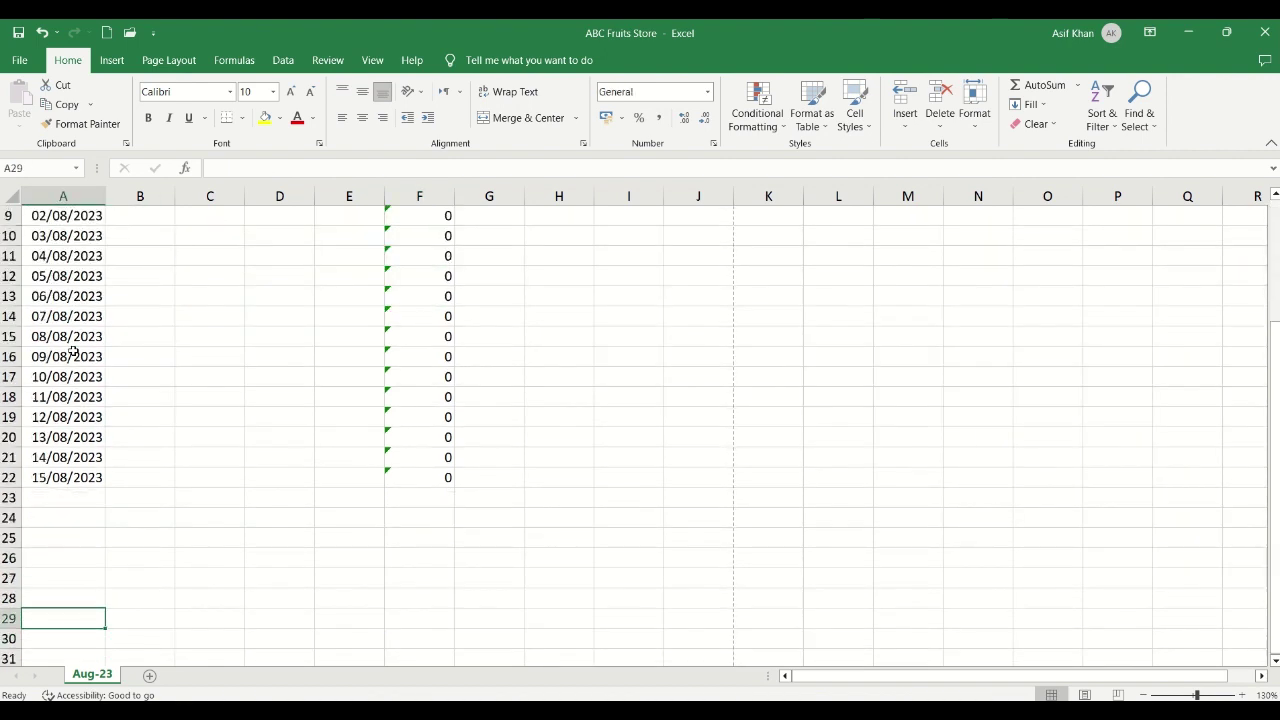
key("Up")
key("Up")
key("Up")
key("Up")
key("Up")
key("Up")
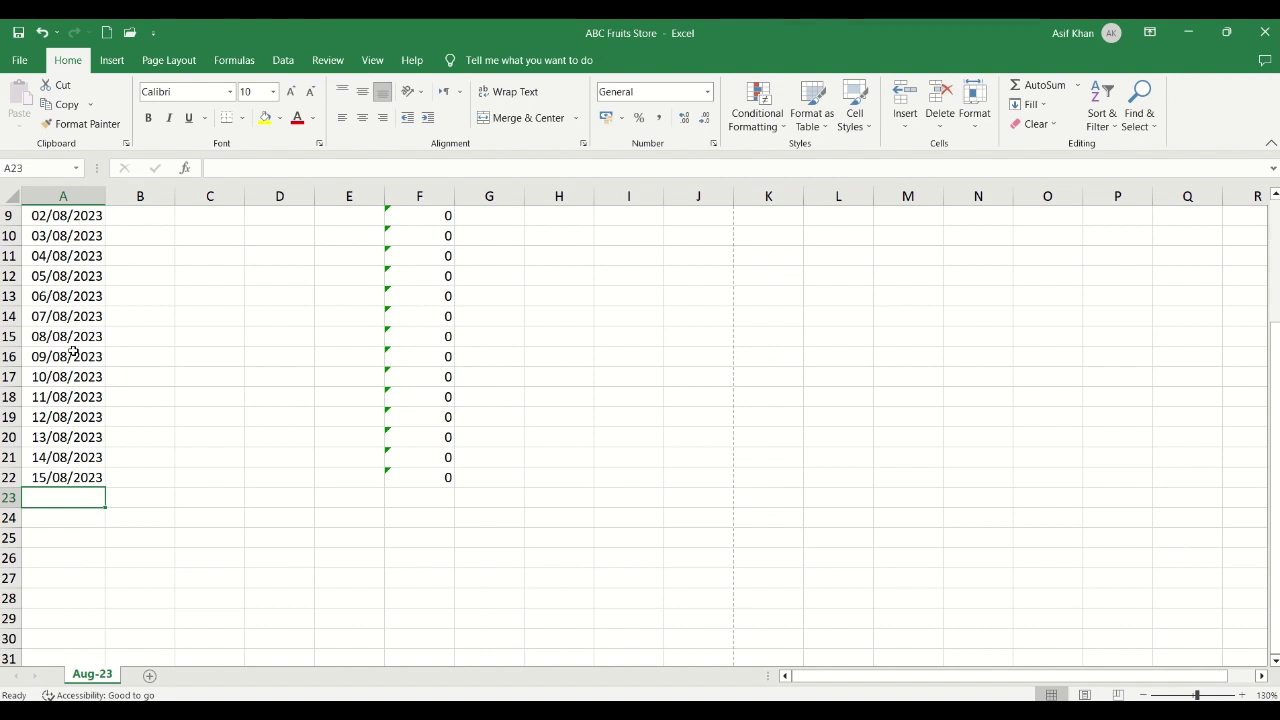
type("Total")
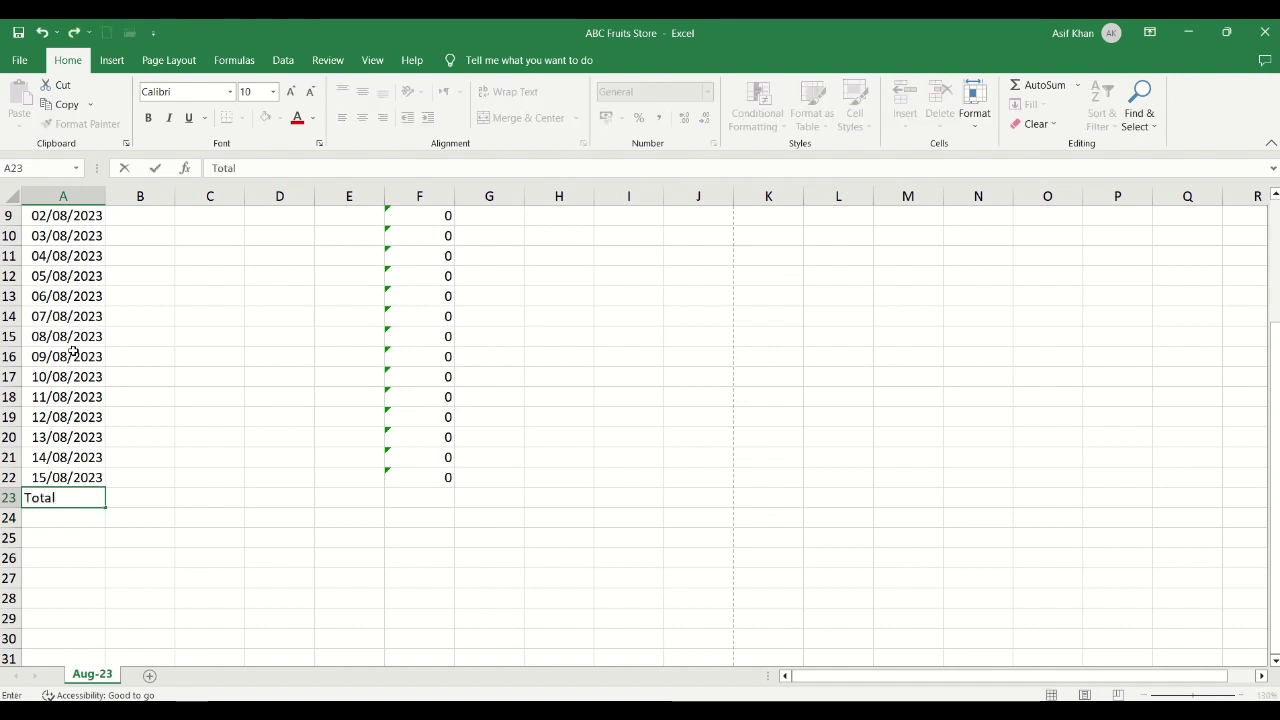
key("Tab")
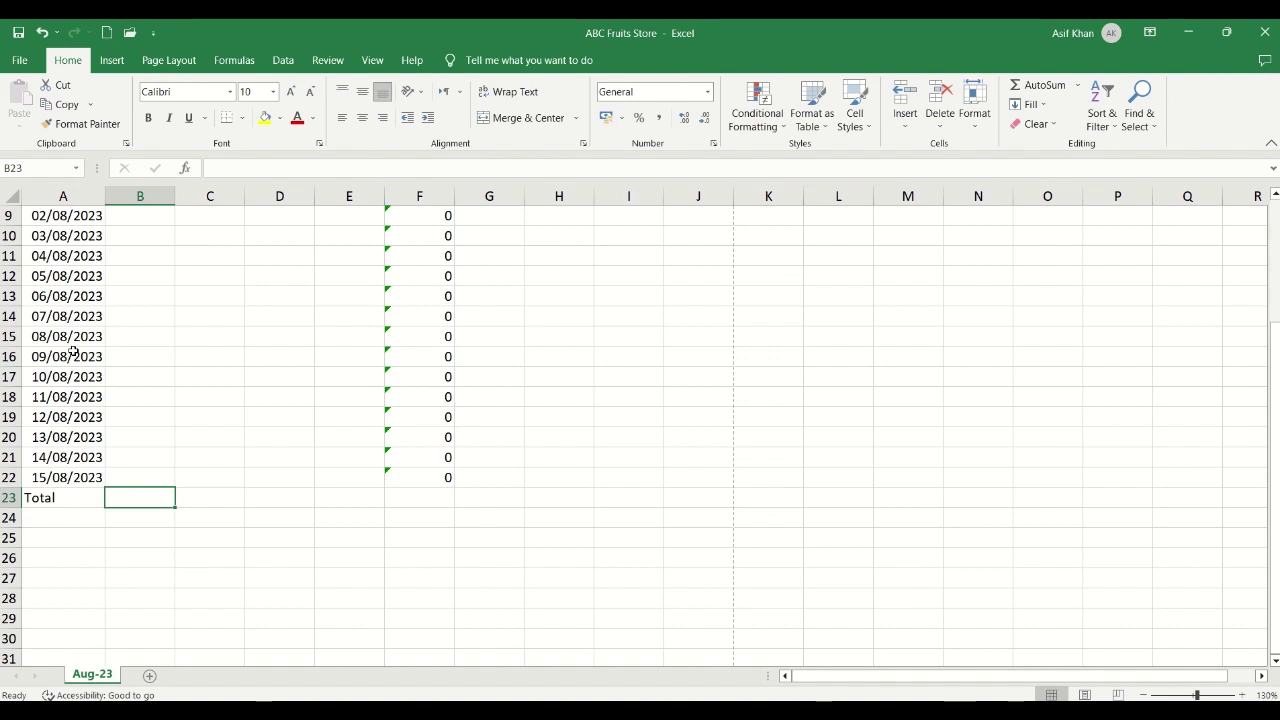
Total the Apple column in B23 with an AutoSum formula covering B7:B22.
key("alt+equal")
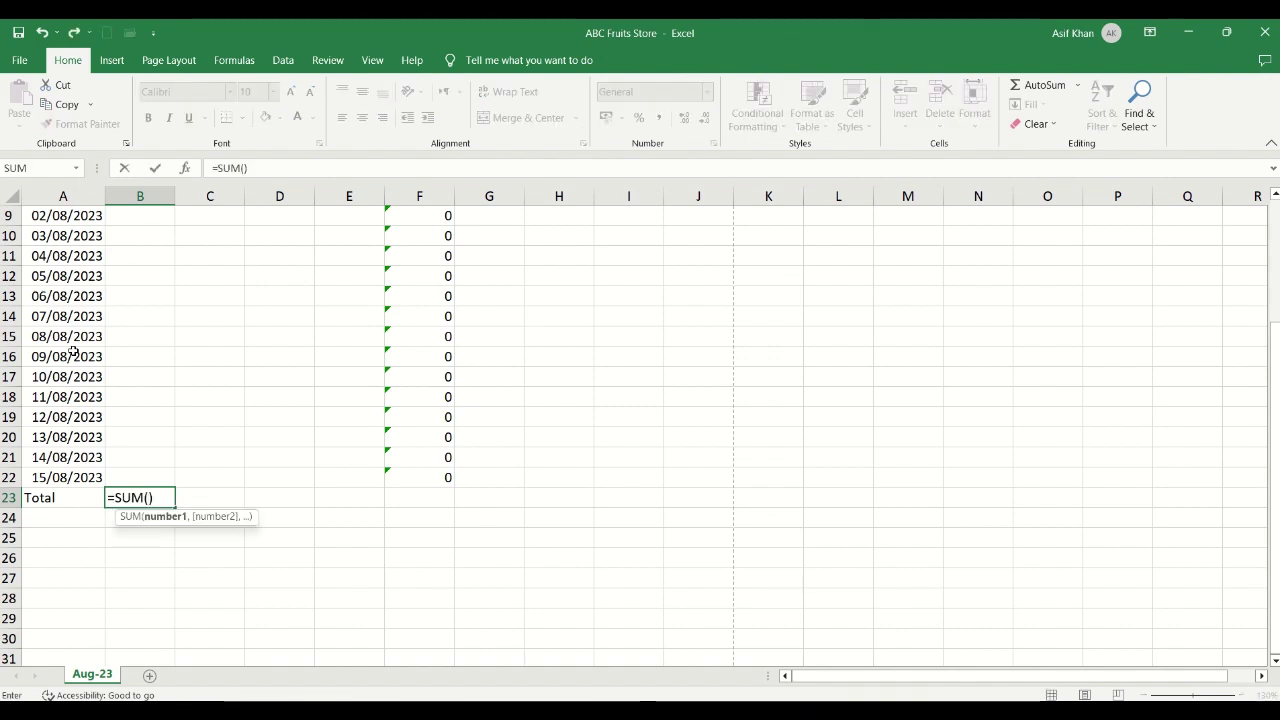
key("Up")
key("shift+Up")
key("shift+Up")
key("shift+Up")
key("shift+Up")
key("shift+Up")
key("shift+Up")
key("shift+Up")
key("shift+Up")
key("shift+Up")
key("shift+Up")
key("shift+Up")
key("shift+Up")
key("shift+Up")
key("shift+Up")
key("shift+Up")
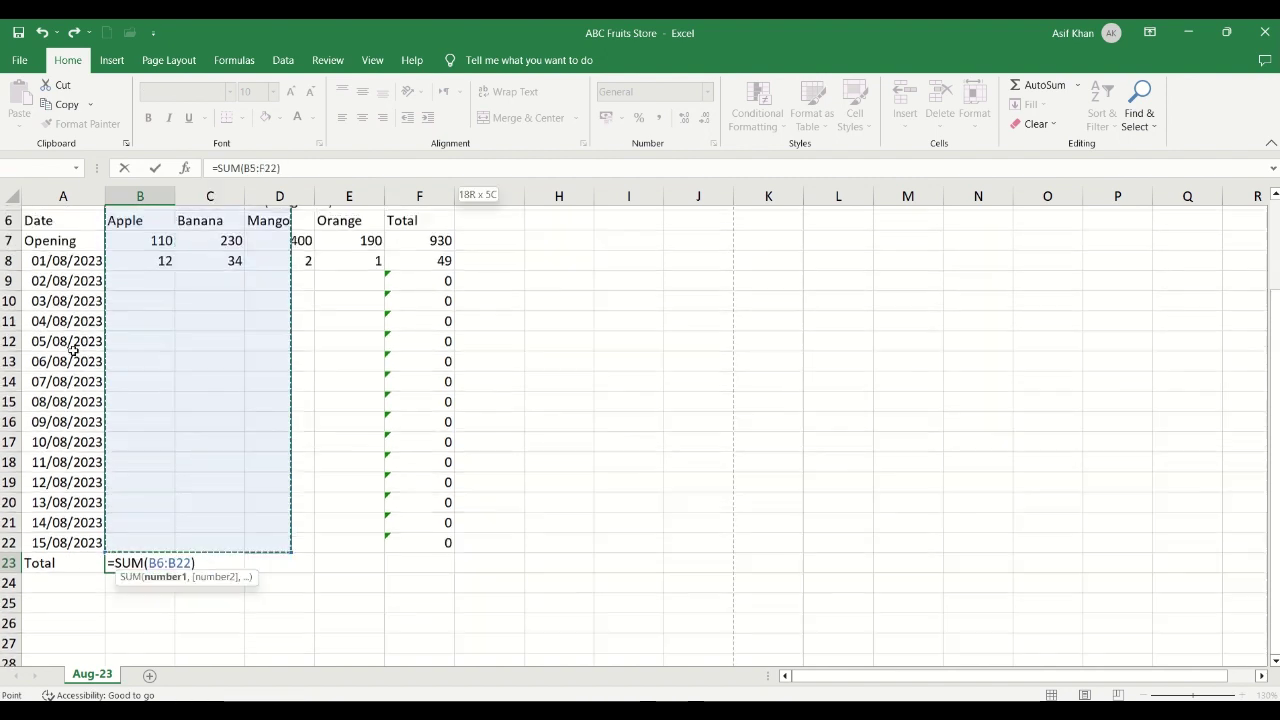
key("shift+Right")
key("shift+Right")
key("shift+Left")
key("shift+Left")
key("shift+Left")
key("shift+Right")
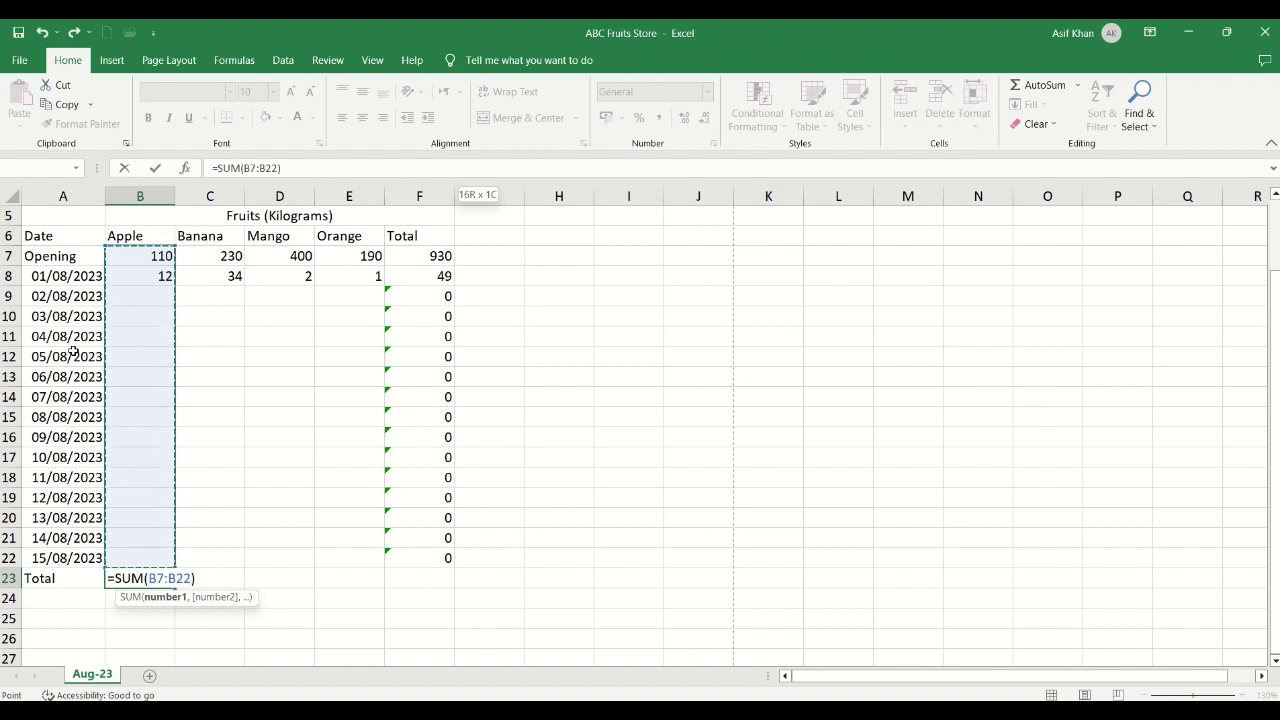
key("Return")
Copy the Apple total formula from B23 across the Total row to F23.
key("Up")
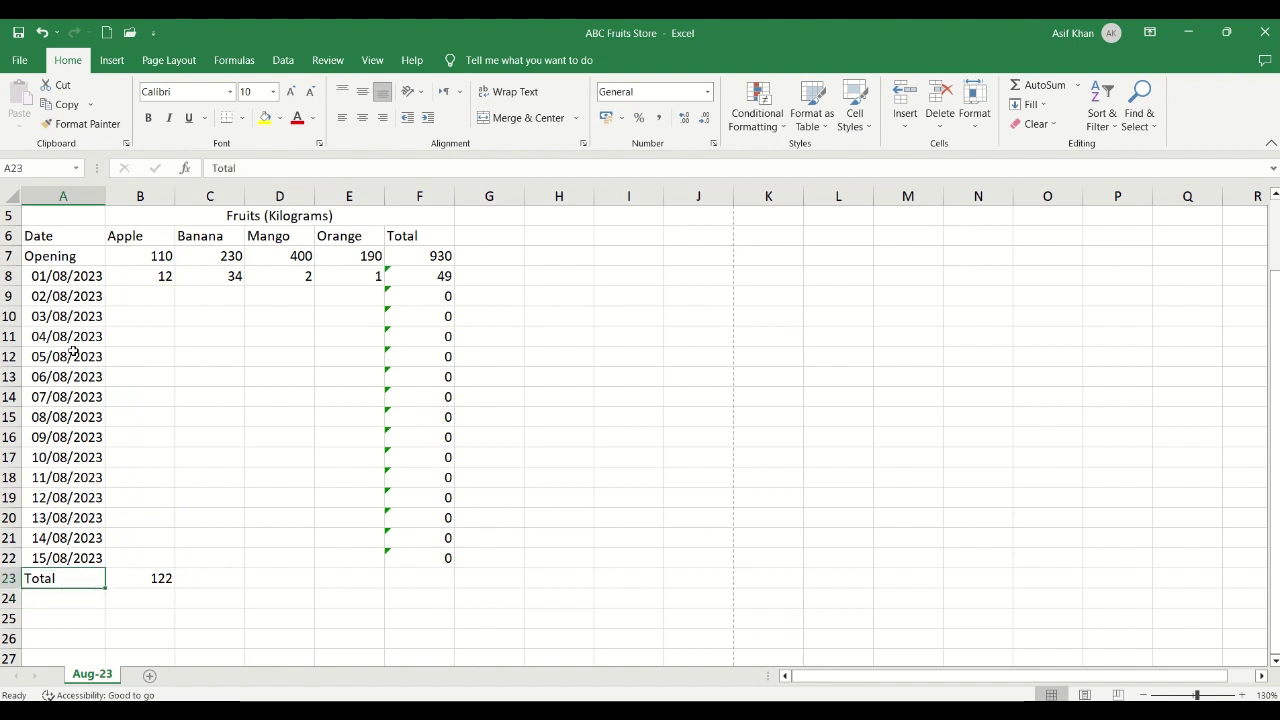
key("Right")
key("ctrl+c")
key("shift+Right")
key("shift+Right")
key("shift+Right")
key("shift+Right")
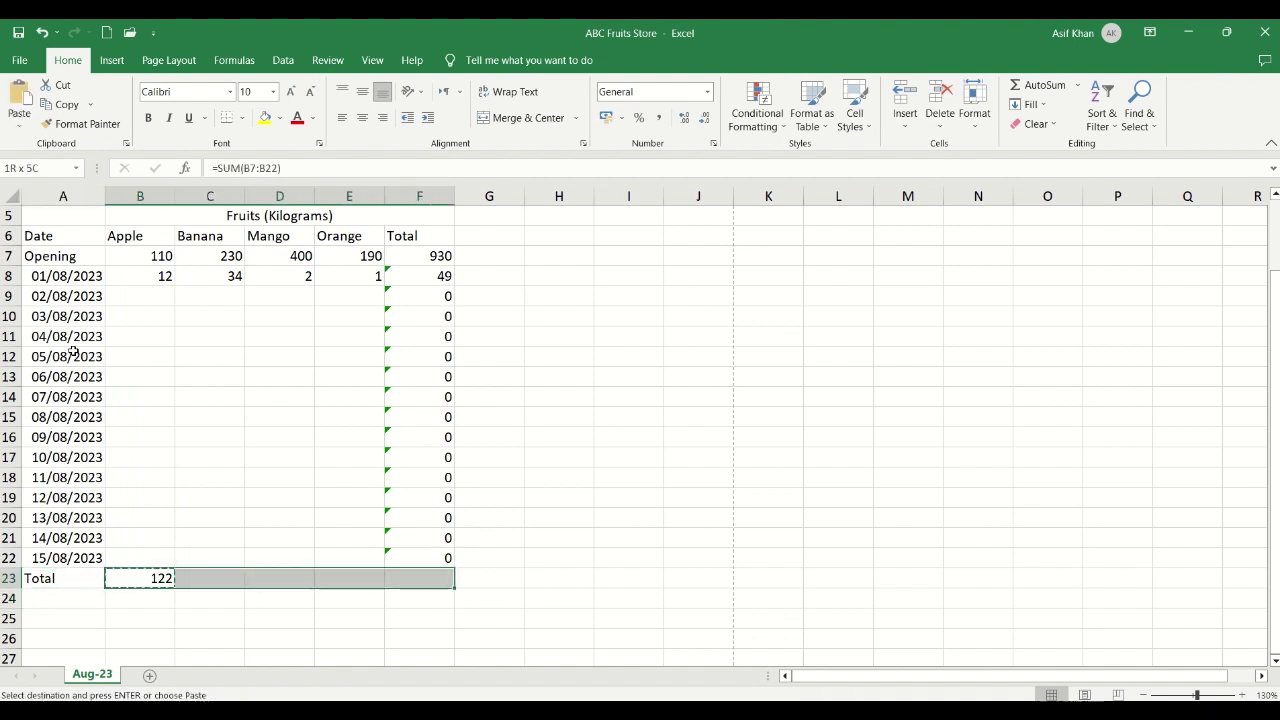
key("Return")
Review the copied SUM formulas along the Total row from B23 to F23.
key("Left")
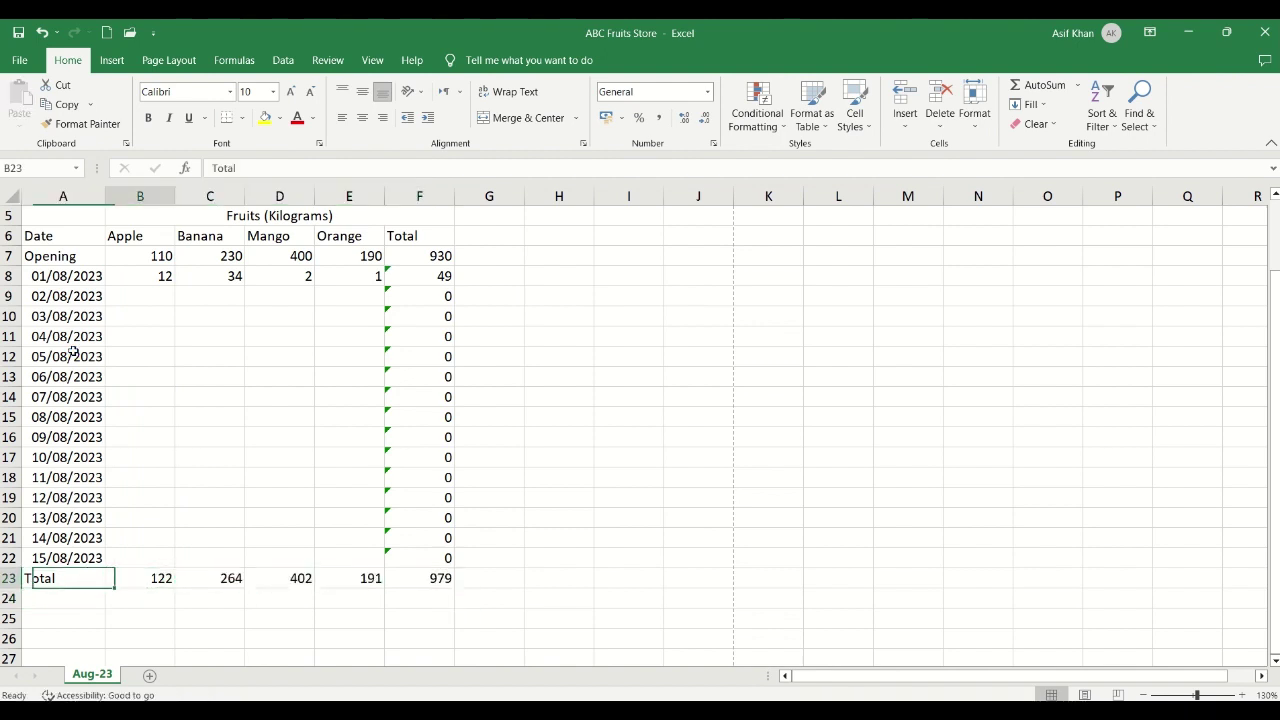
key("Right")
key("Right")
key("Right")
key("Right")
key("Right")
key("Right")
key("Left")
key("Left")
key("Left")
key("Left")
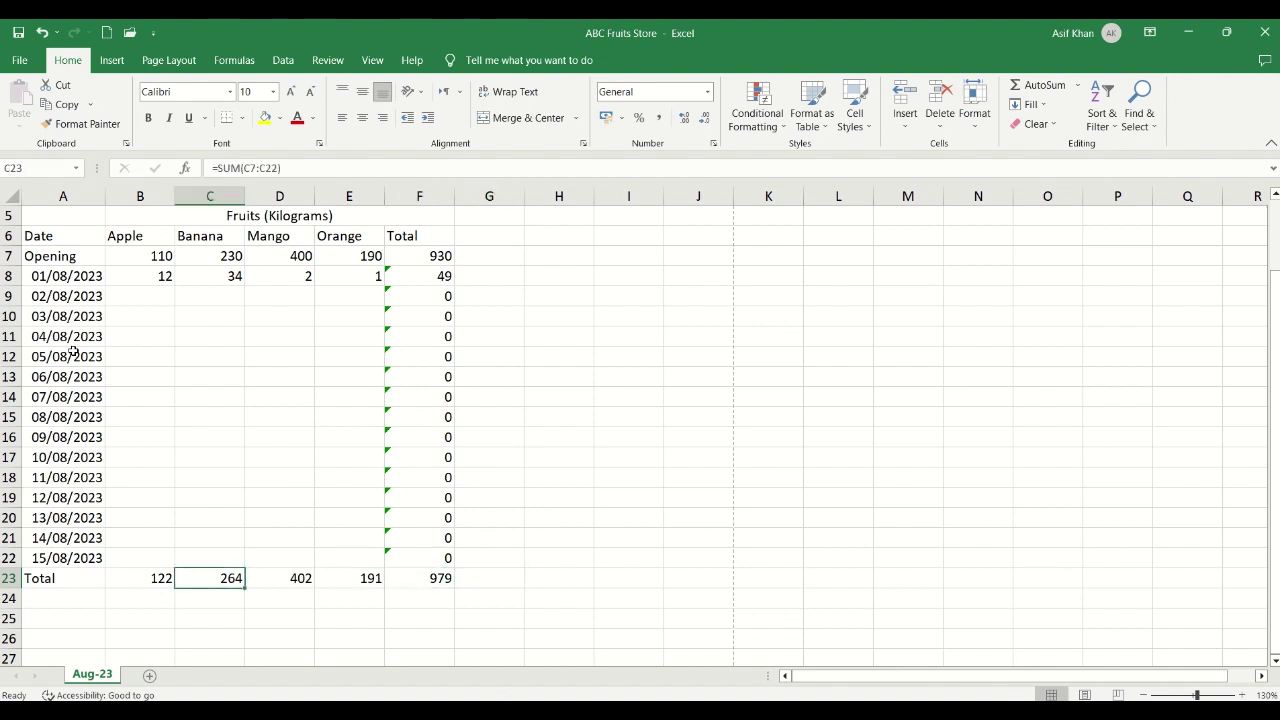
key("Left")
key("ctrl+c")
key("Right")
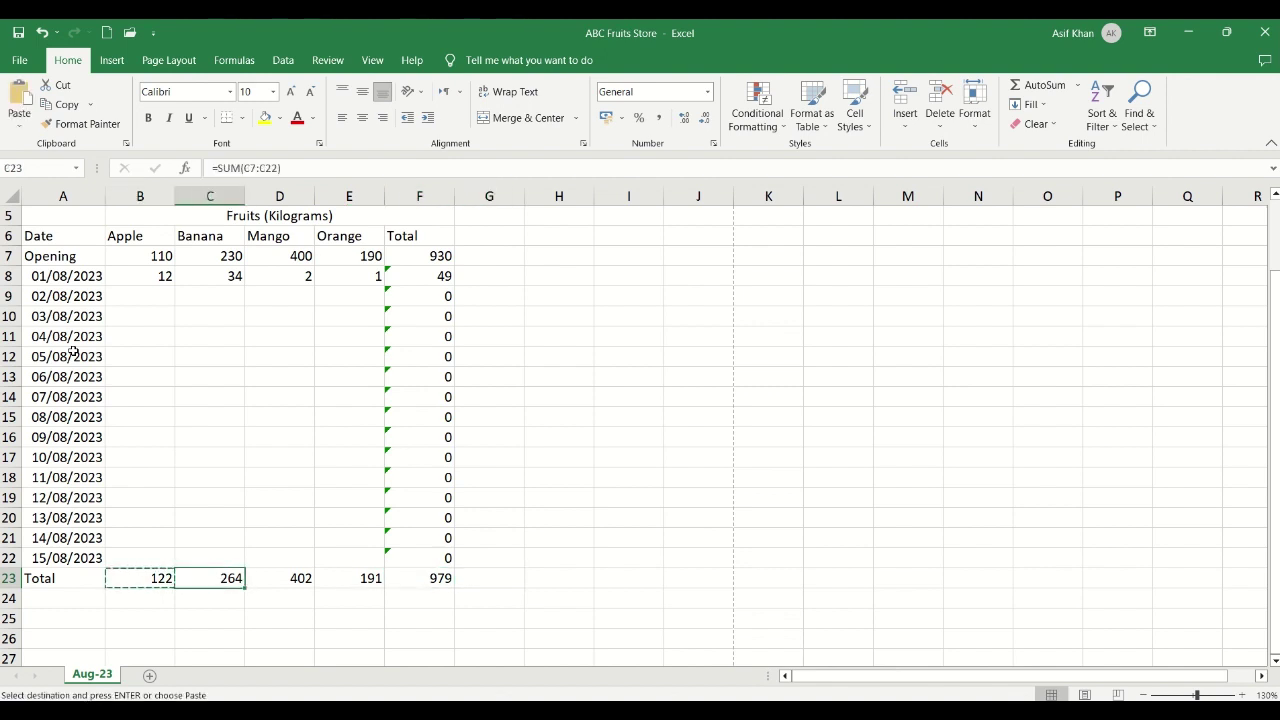
key("shift+Right")
key("shift+Right")
key("shift+Right")
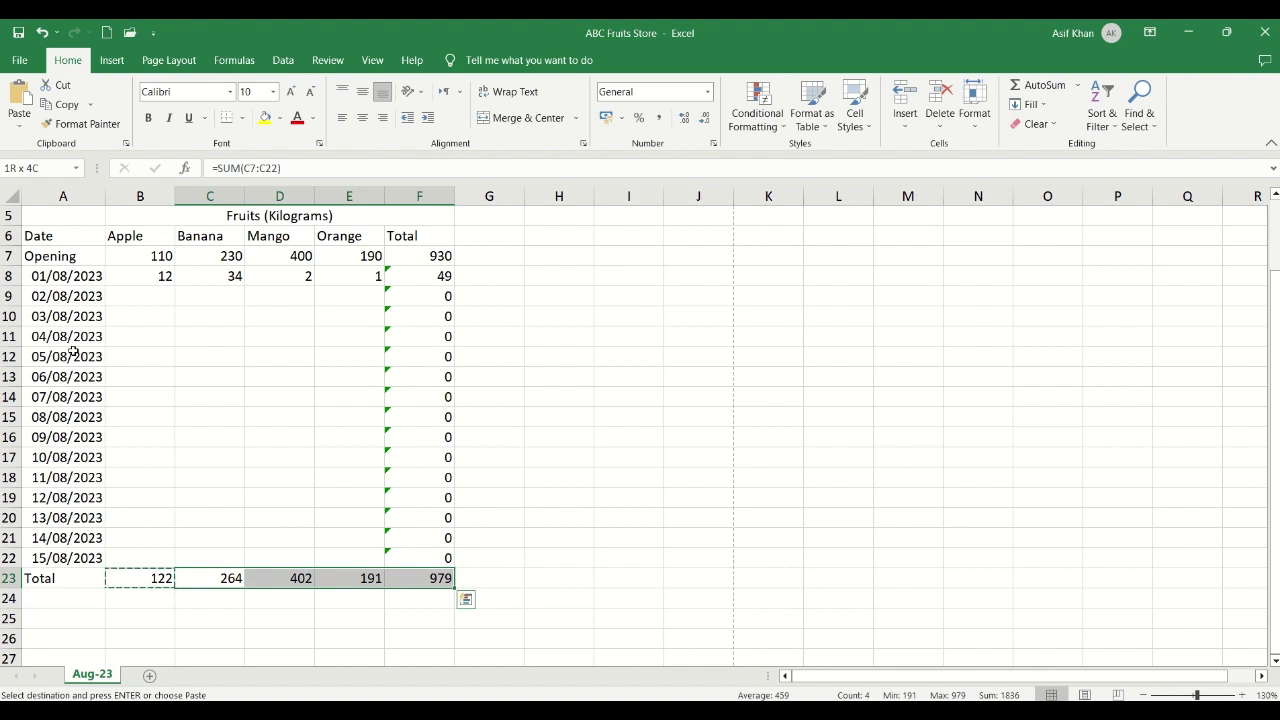
key("Left")
key("Escape")
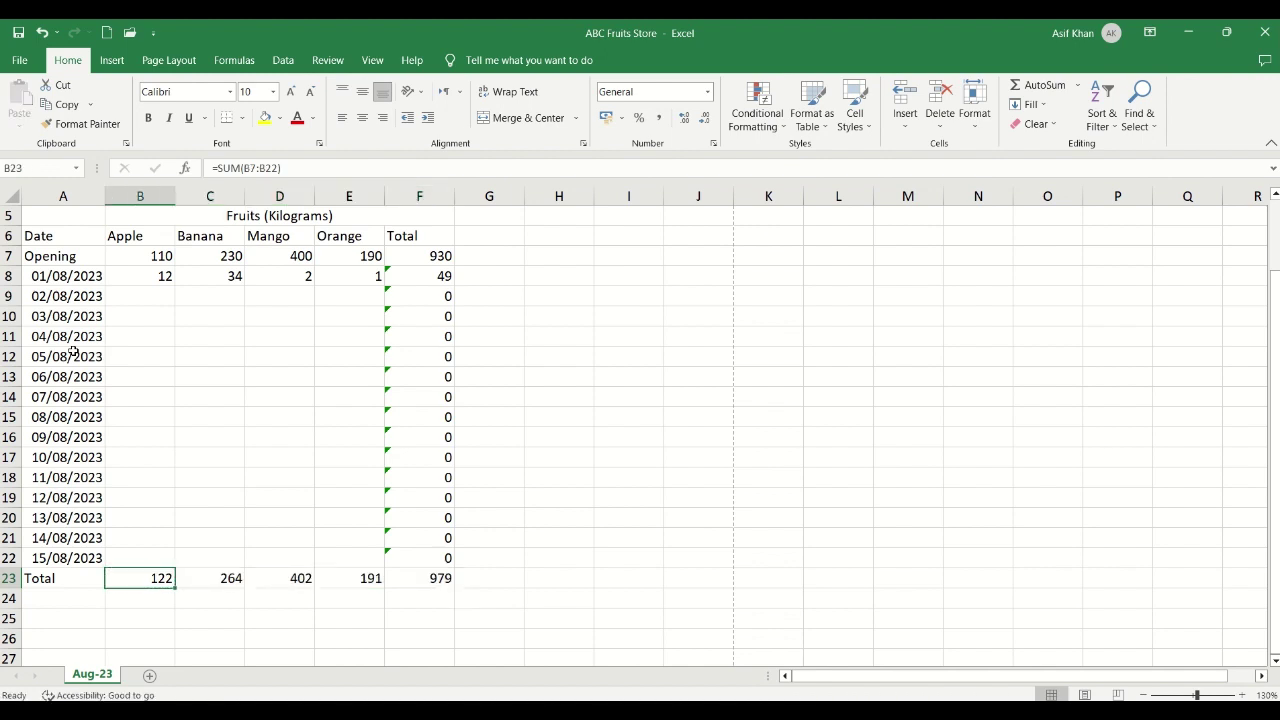
key("Right")
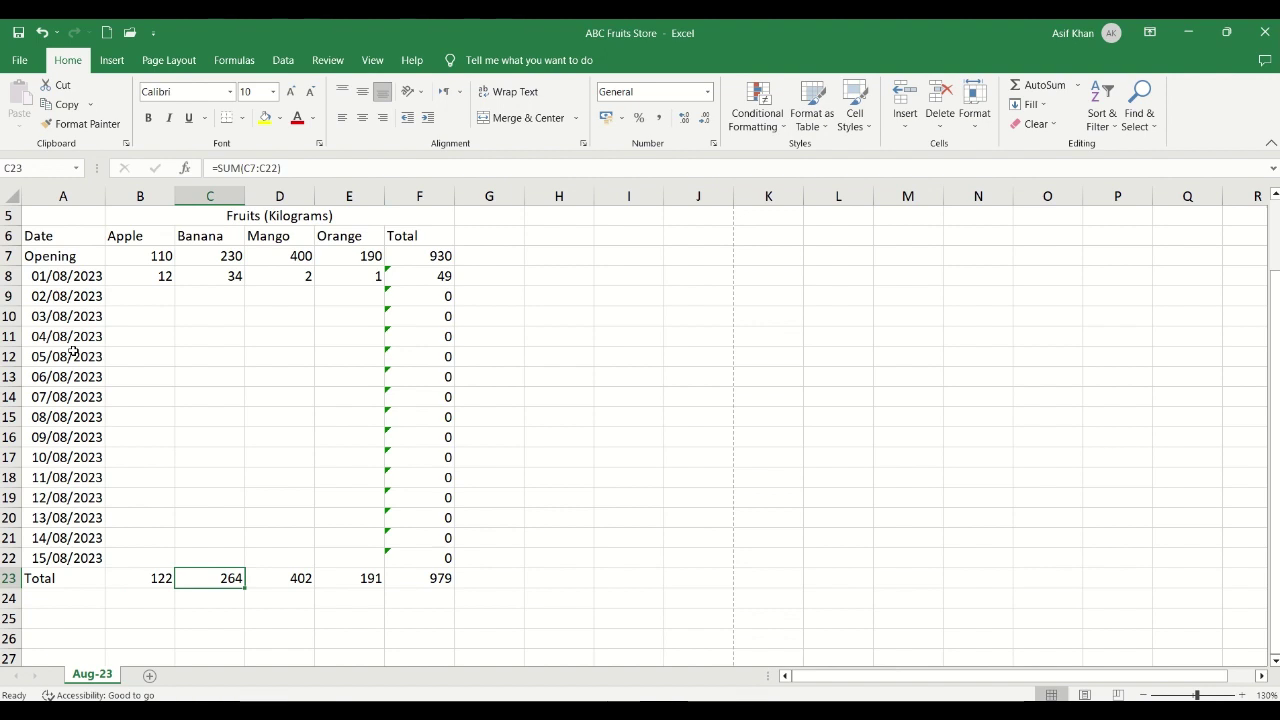
key("Left")
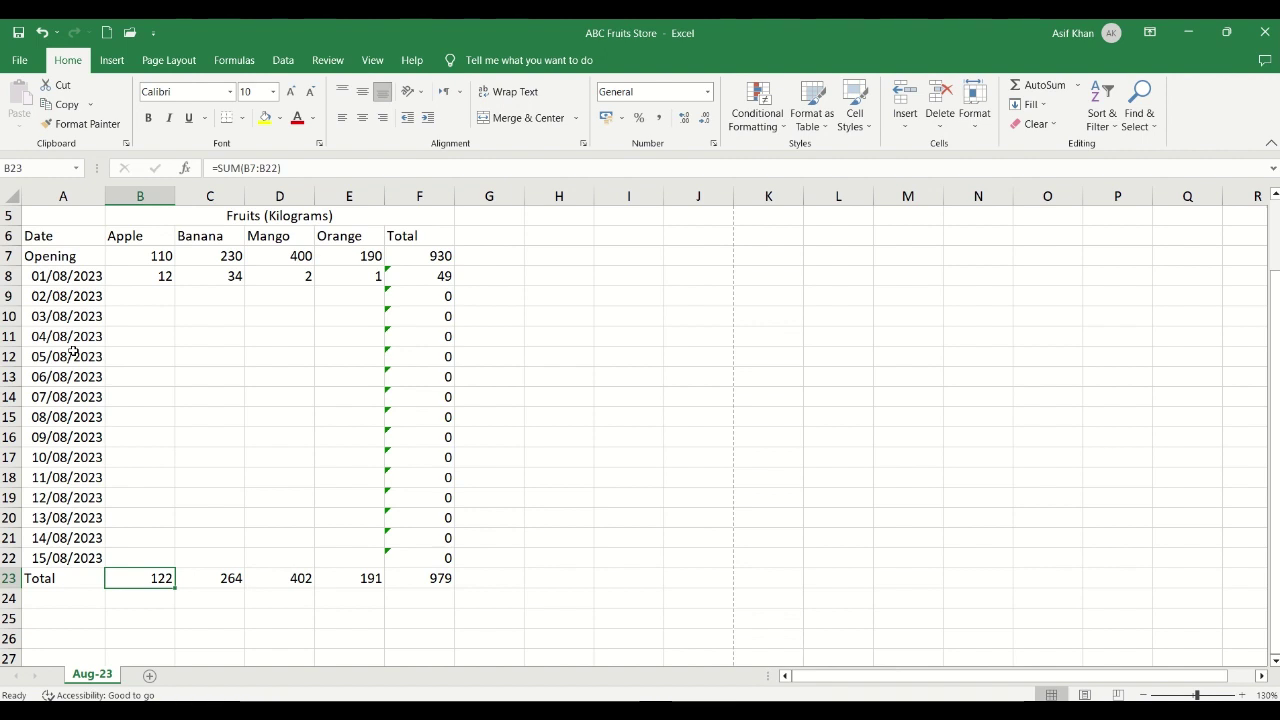
key("ctrl+c")
key("Right")
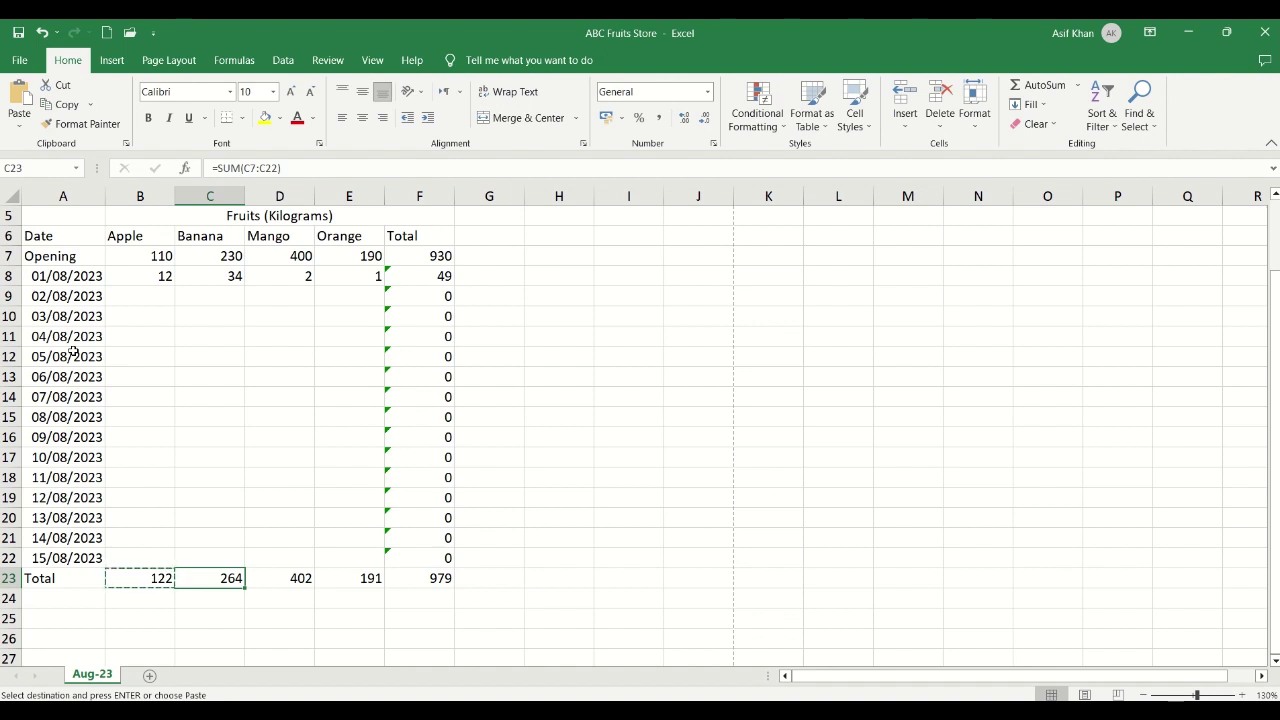
key("Right")
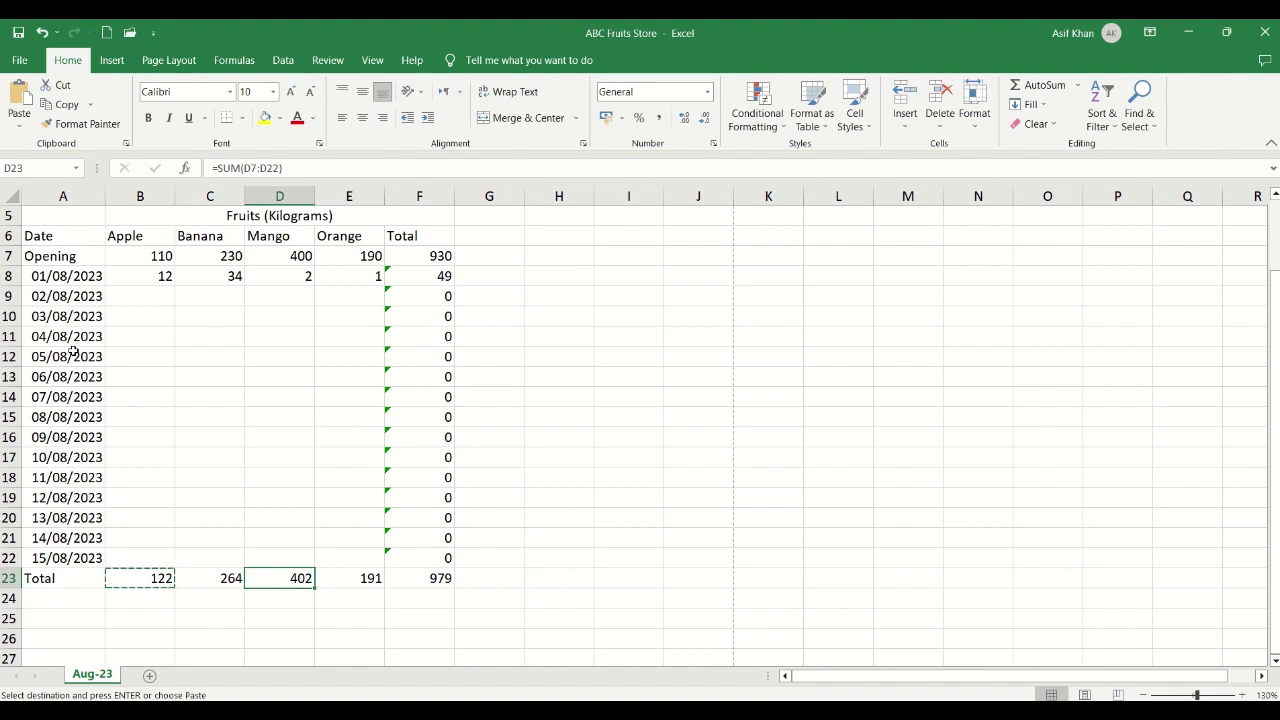
key("Escape")
Paste the copied daily fruit quantities as values starting at B9, covering B9:E22.
left_click(150, 296)
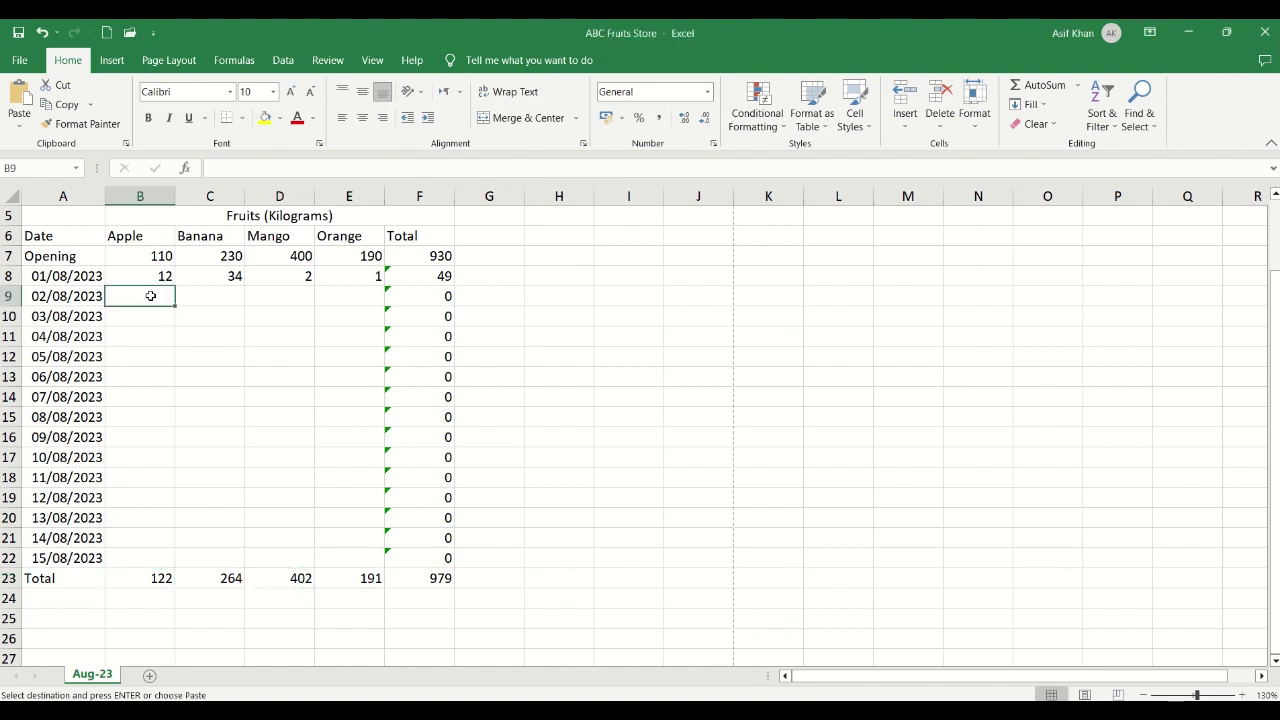
right_click(150, 296)
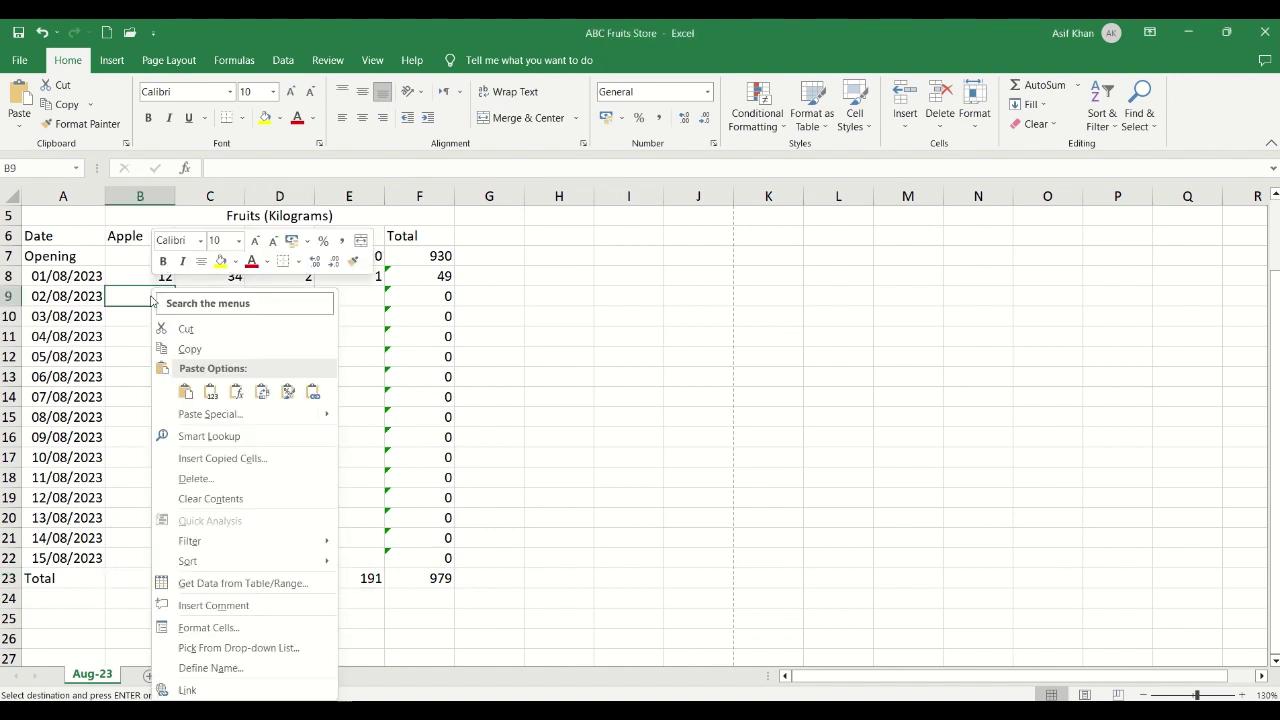
left_click(210, 392)
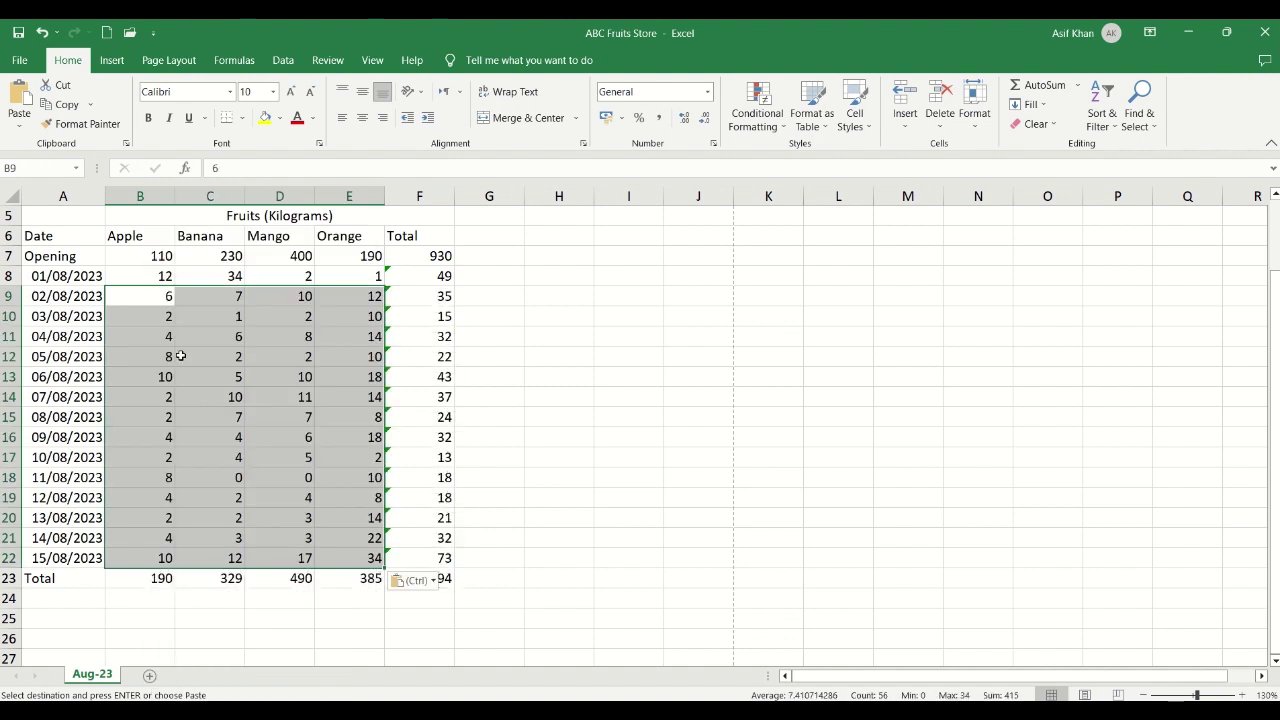
Examine the pasted fruit quantities cell by cell, beginning with the 02/08/2023 row.
left_click(151, 296)
key("Right")
key("Right")
key("Right")
key("Right")
key("Right")
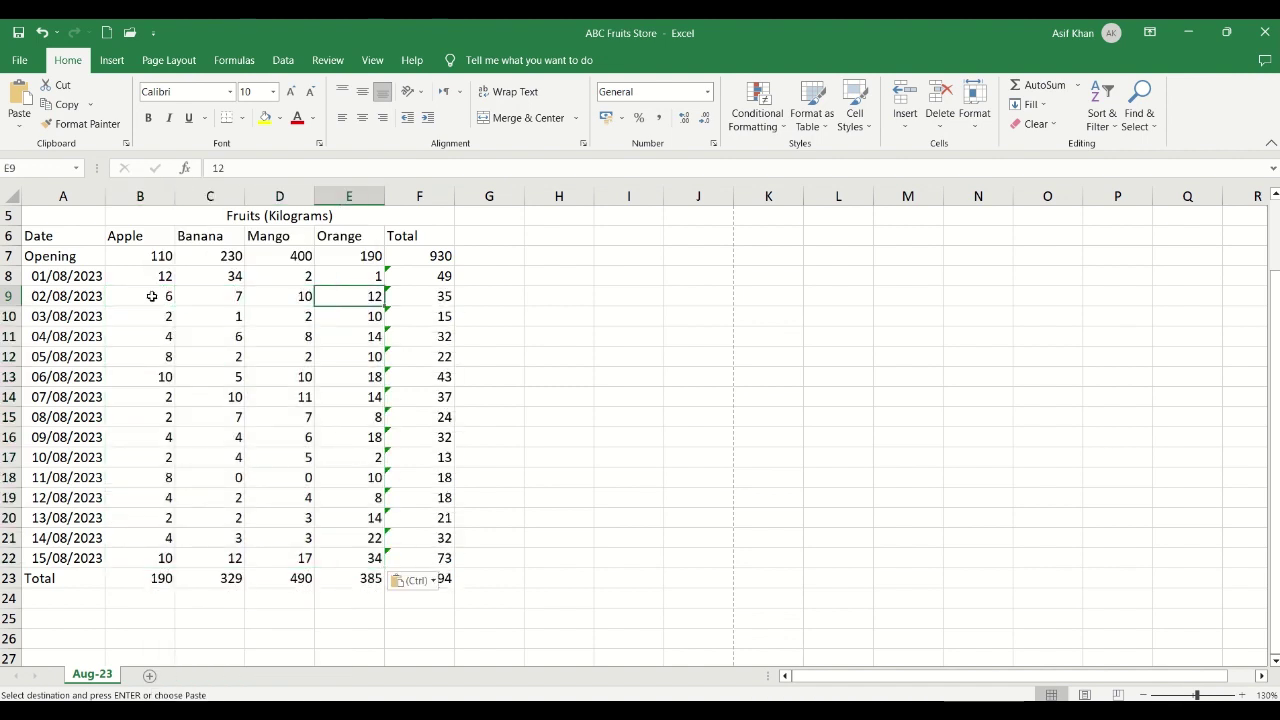
key("Left")
key("Left")
key("Right")
key("Down")
key("Left")
key("Left")
key("Left")
key("Down")
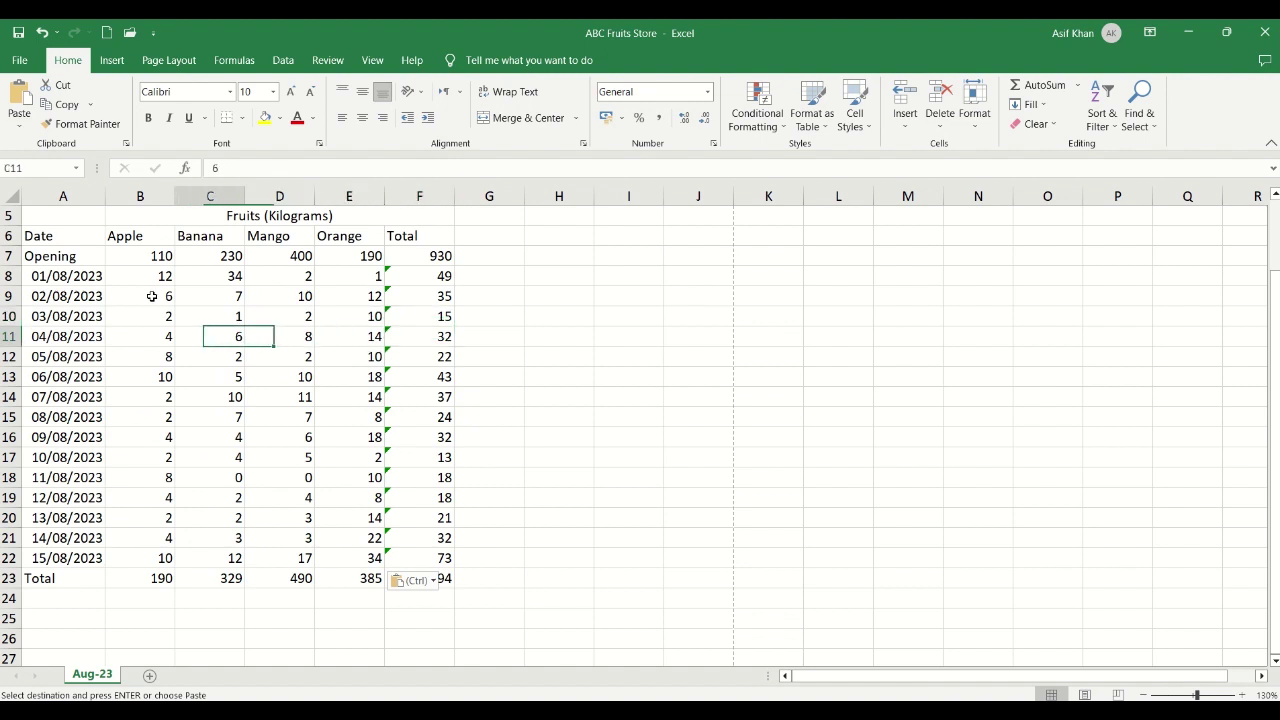
Review the sheet's title lines, column headings and the Opening row of the inventory table.
key("Up")
key("Left")
key("Up")
key("Up")
key("Up")
key("Up")
key("Up")
key("Up")
key("Up")
key("Up")
key("Up")
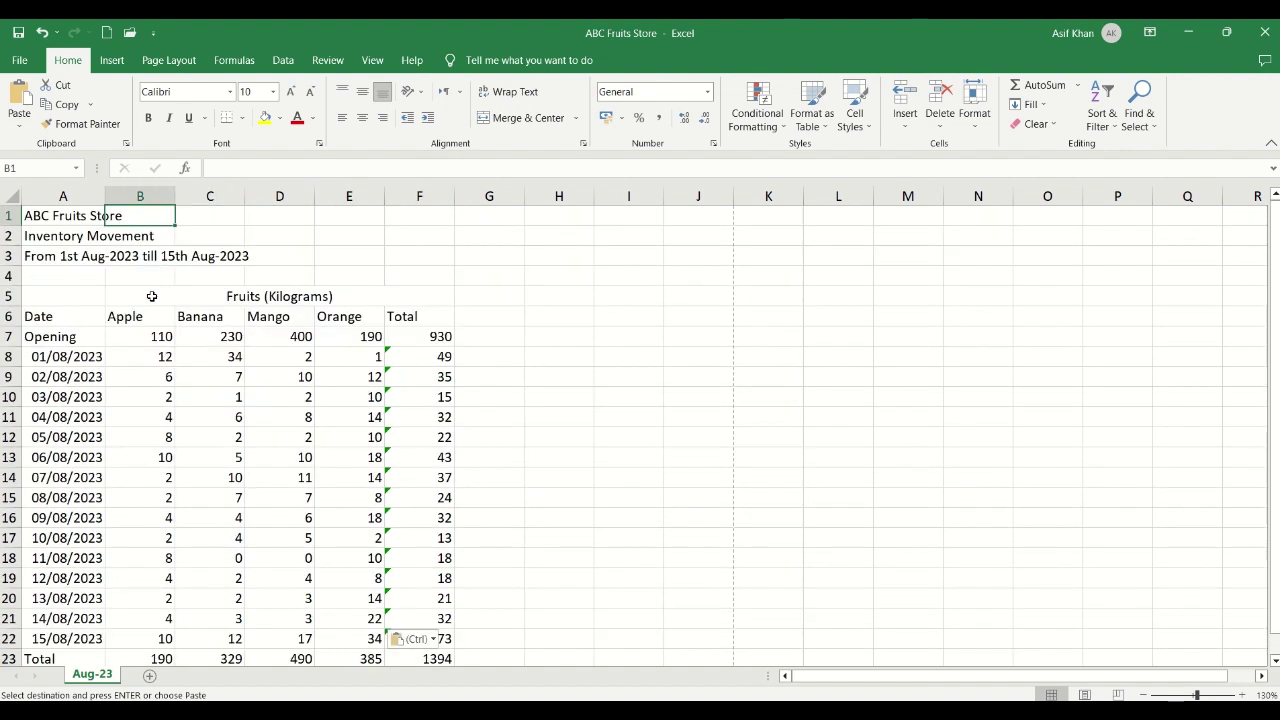
key("Down")
key("Down")
key("Down")
key("Down")
key("Down")
key("Down")
key("Down")
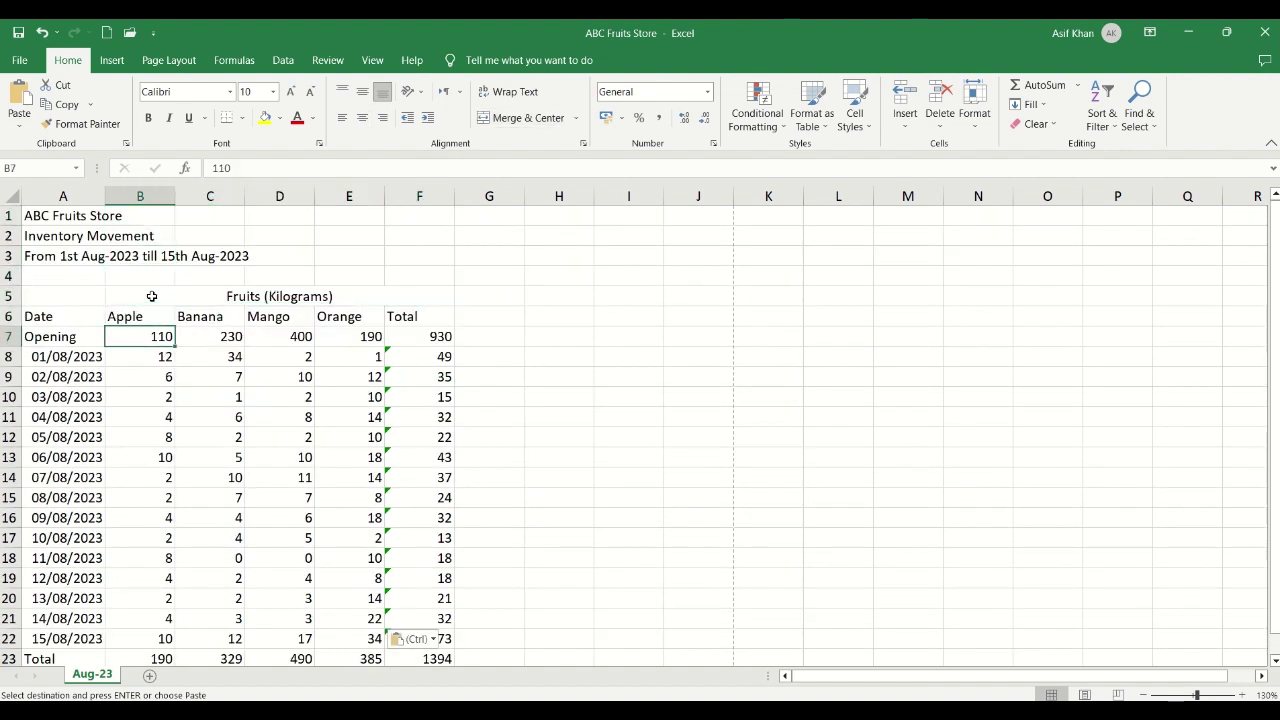
key("Left")
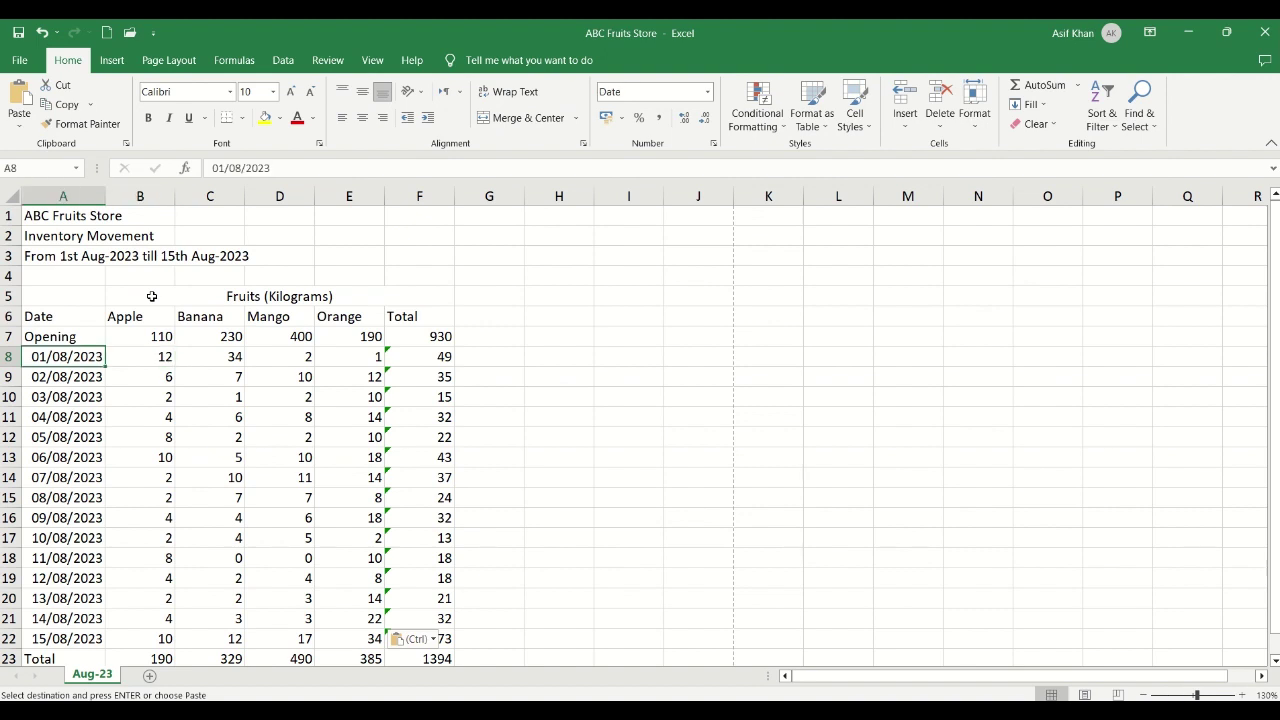
Examine the 01/08/2023 row across the four fruit quantities and its Total formula in F8.
key("shift+space")
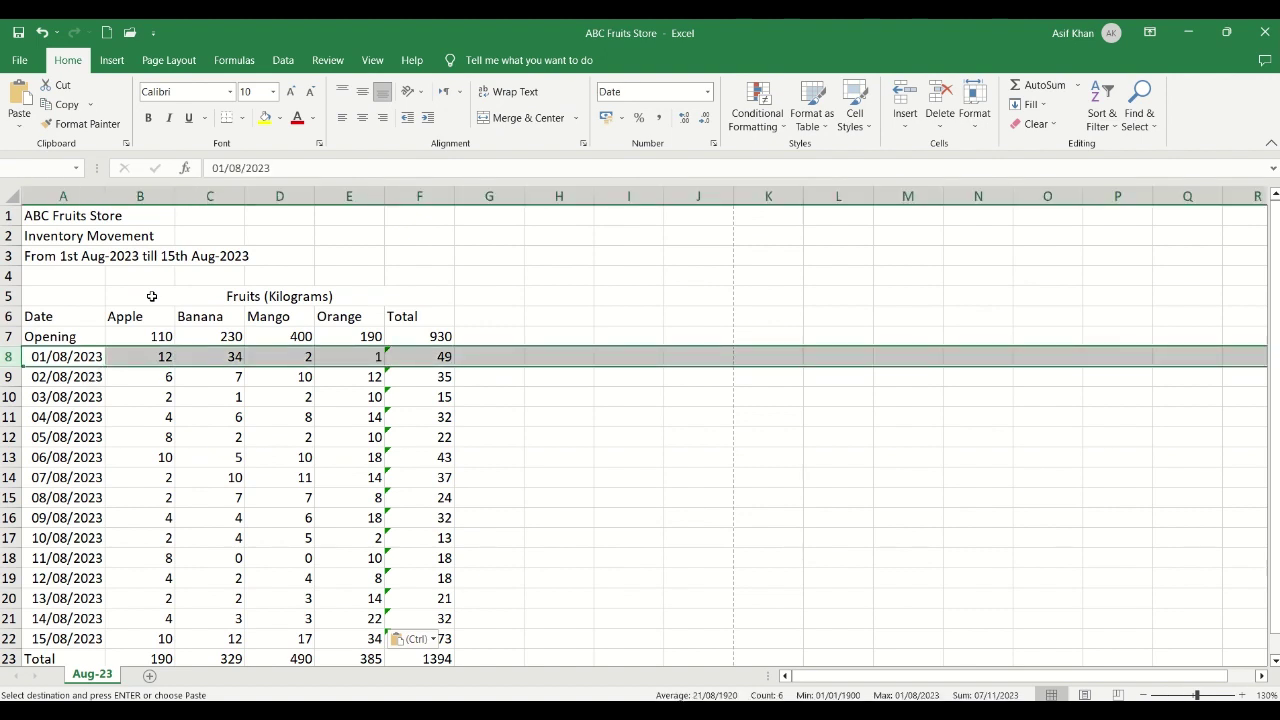
key("Left")
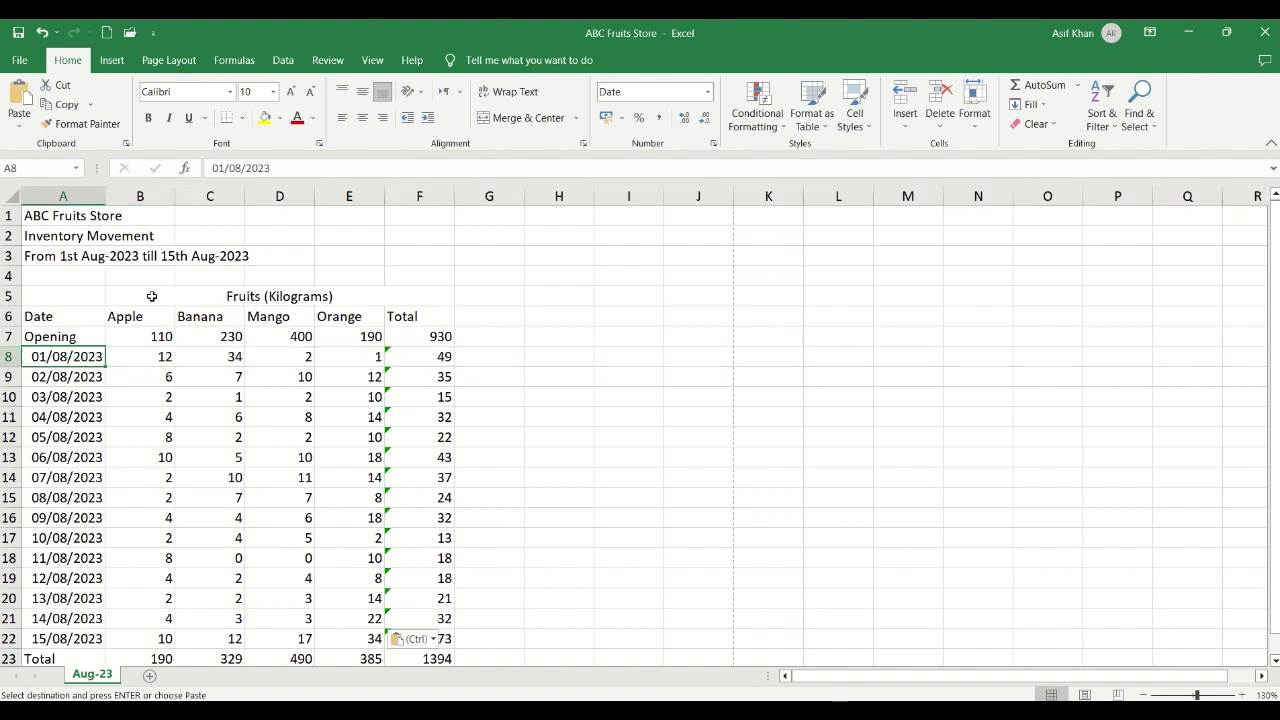
key("Right")
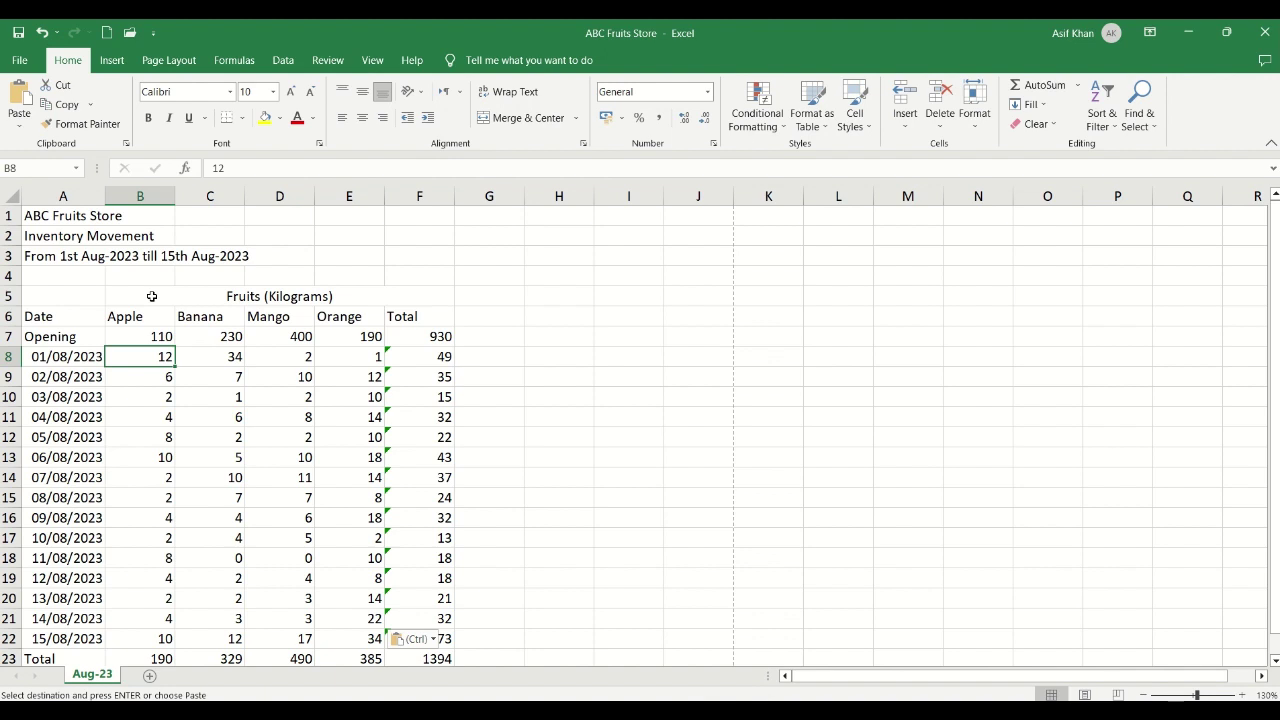
key("Down")
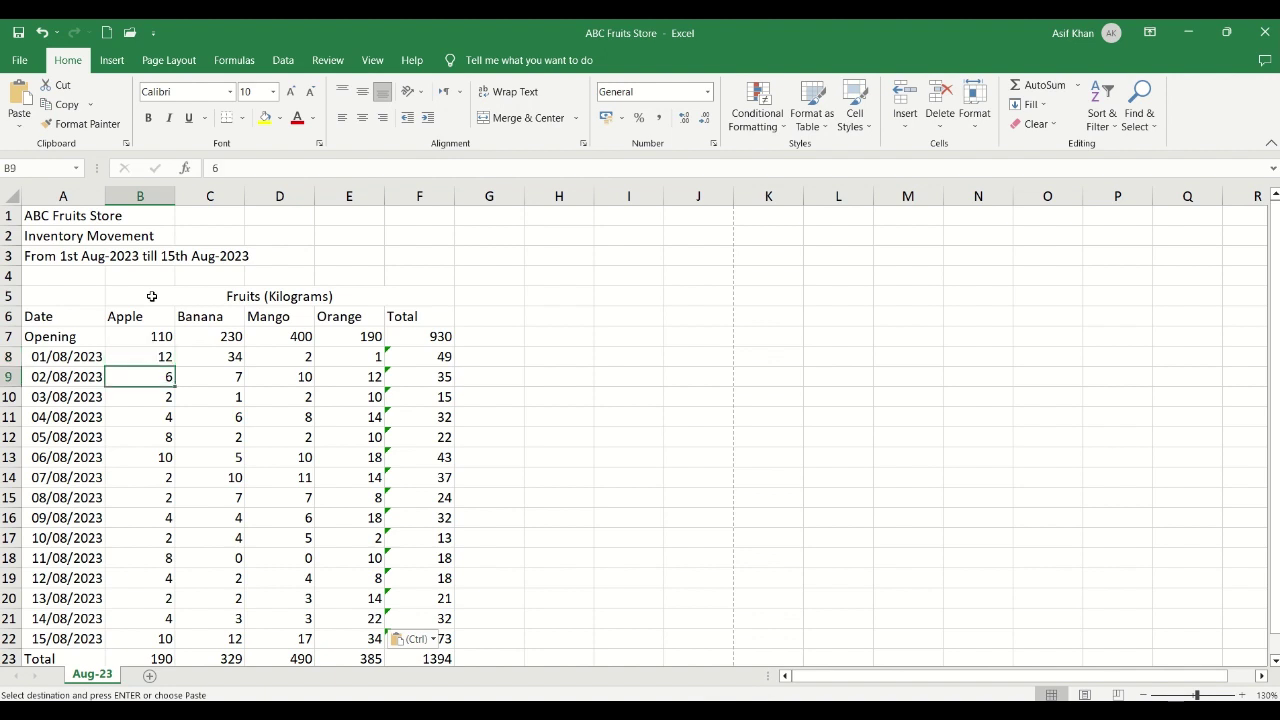
key("Up")
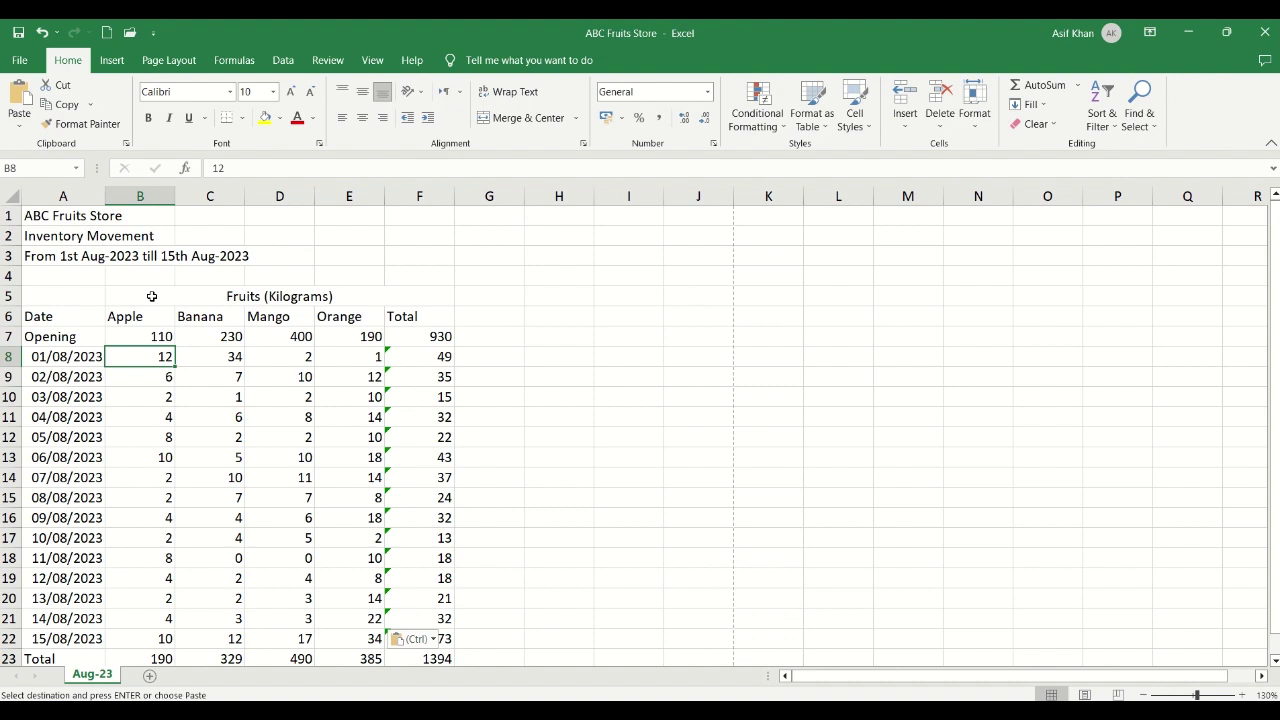
key("Right")
key("Right")
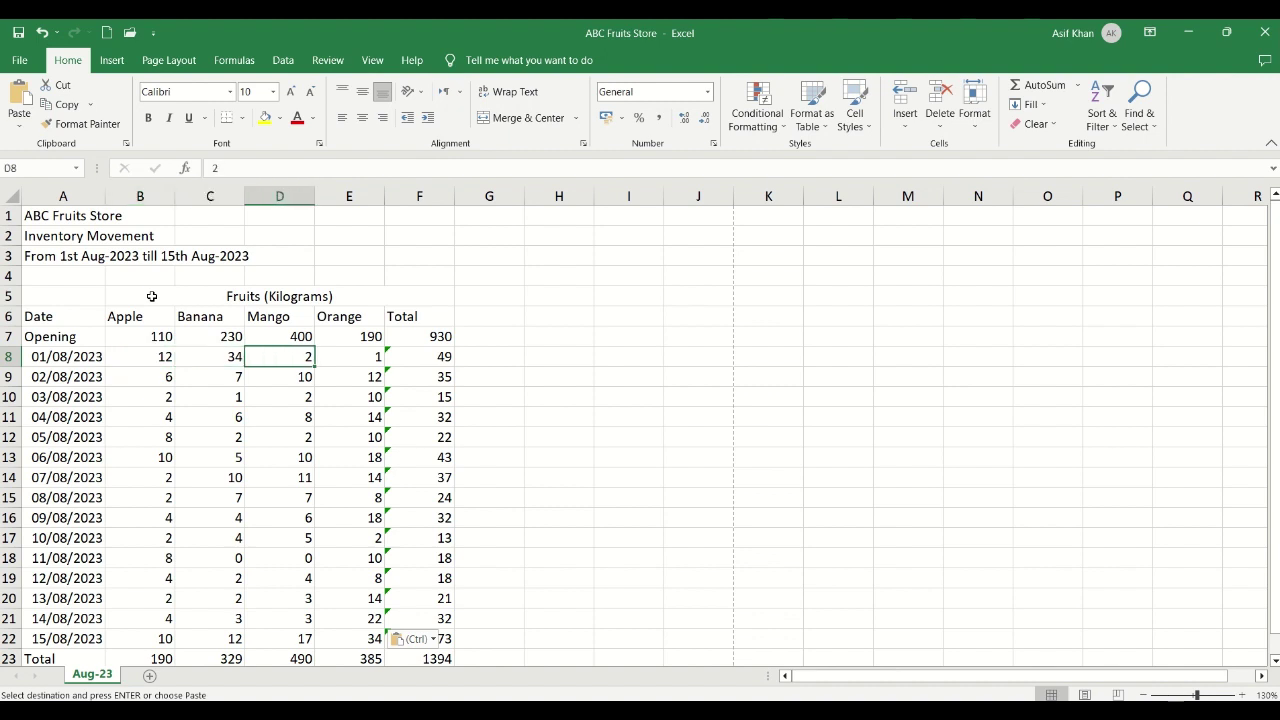
key("Right")
key("Right")
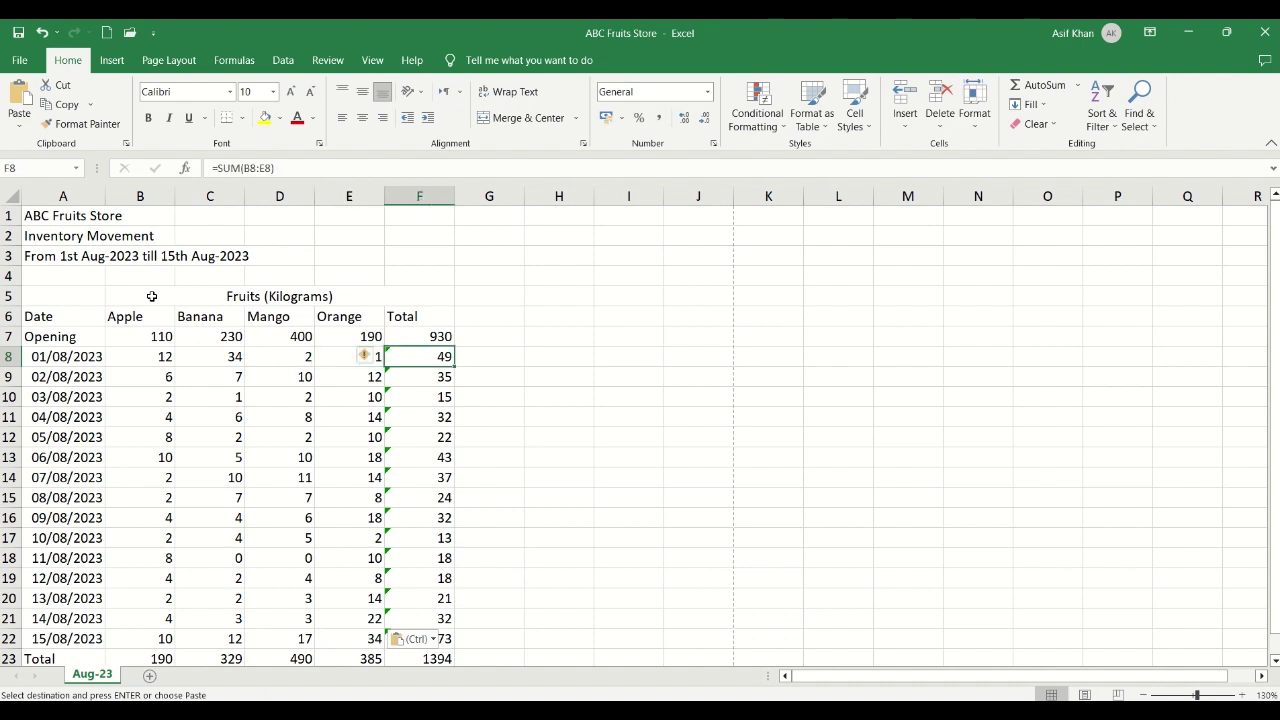
key("Left")
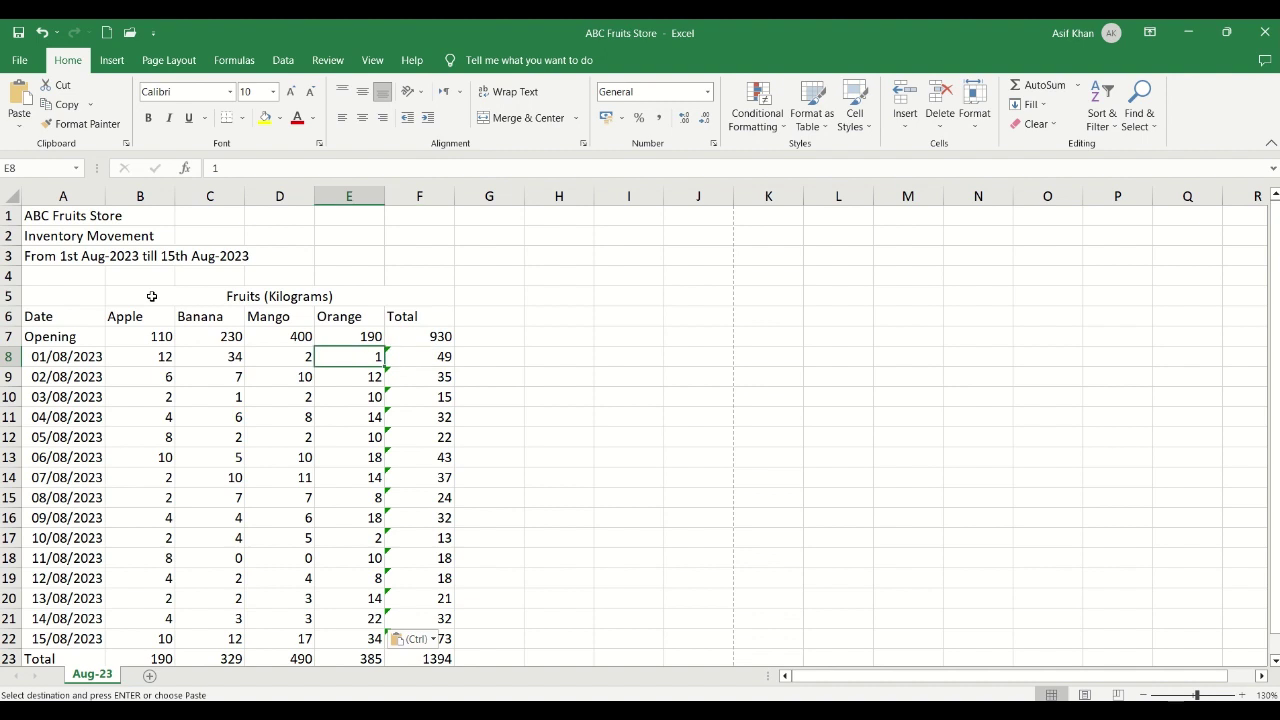
Compare the headings and Opening quantities with the 01/08/2023 and 02/08/2023 rows across the fruit columns.
key("shift+Up")
key("shift+Left")
key("shift+Up")
key("shift+Left")
key("shift+Left")
key("shift+Left")
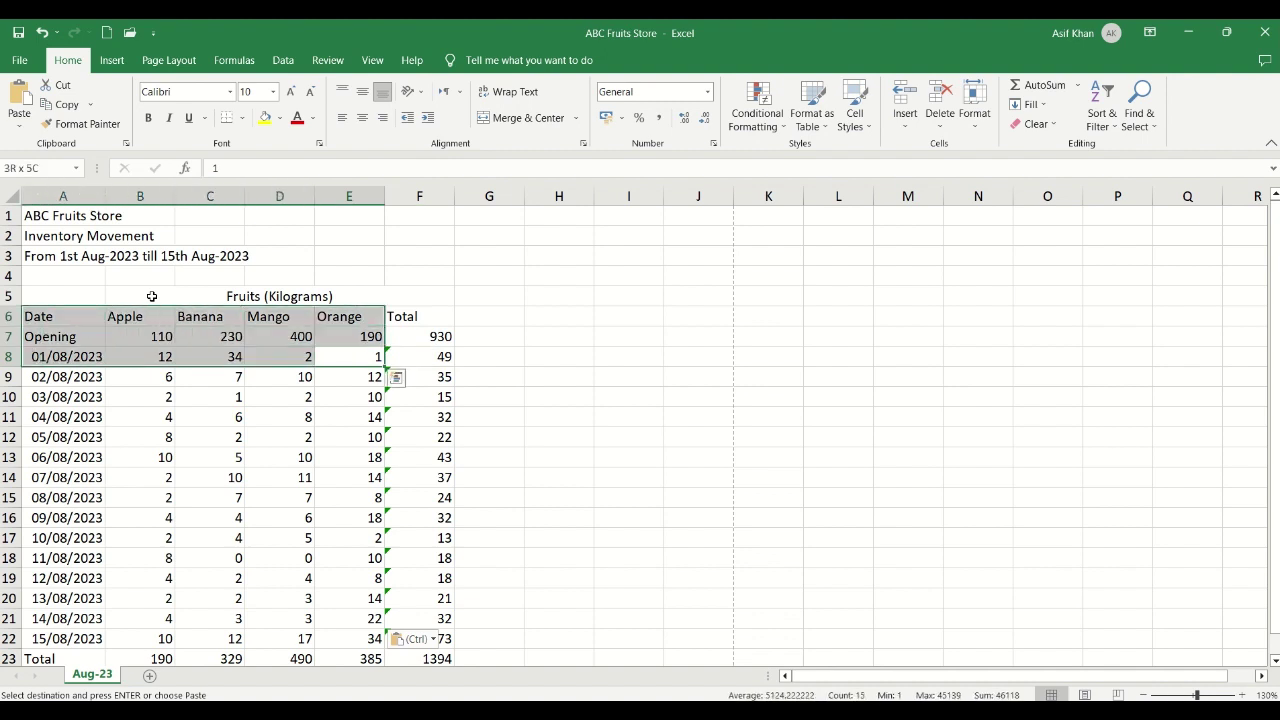
key("shift+Right")
key("Left")
key("Left")
key("Left")
key("Left")
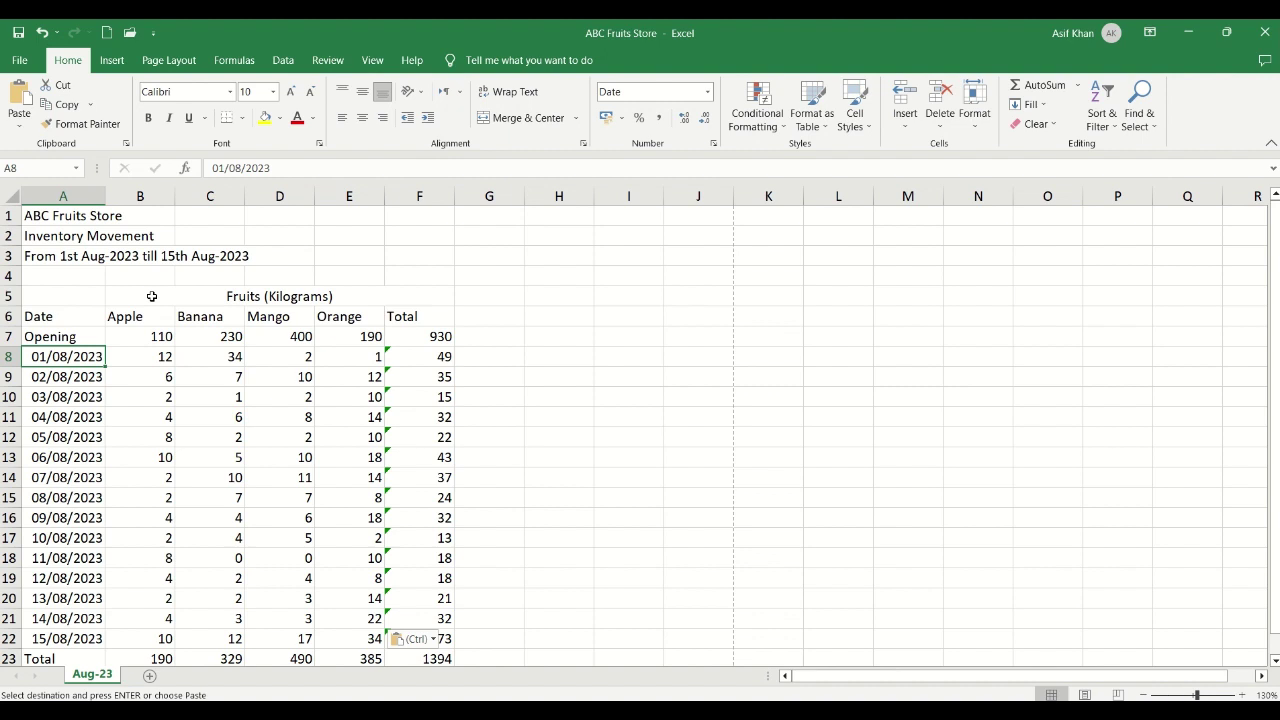
key("shift+space")
key("Left")
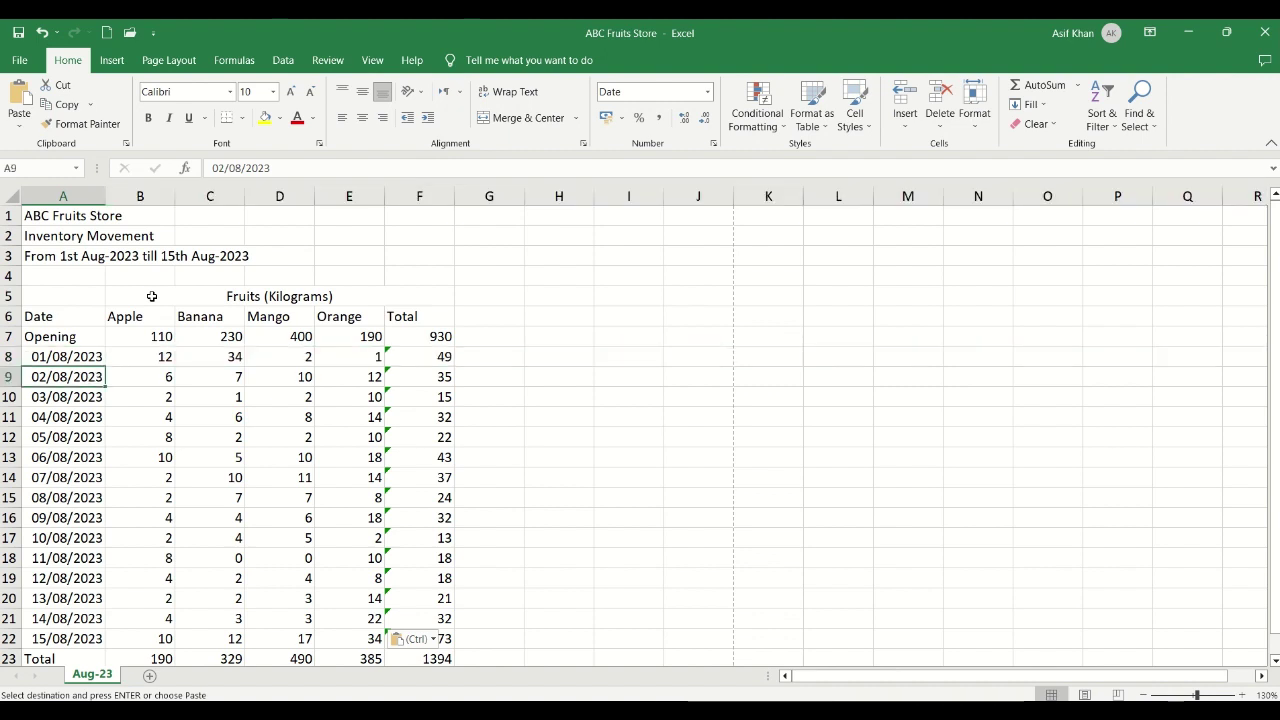
key("Right")
key("ctrl+shift+End")
key("Down")
key("Left")
key("Right")
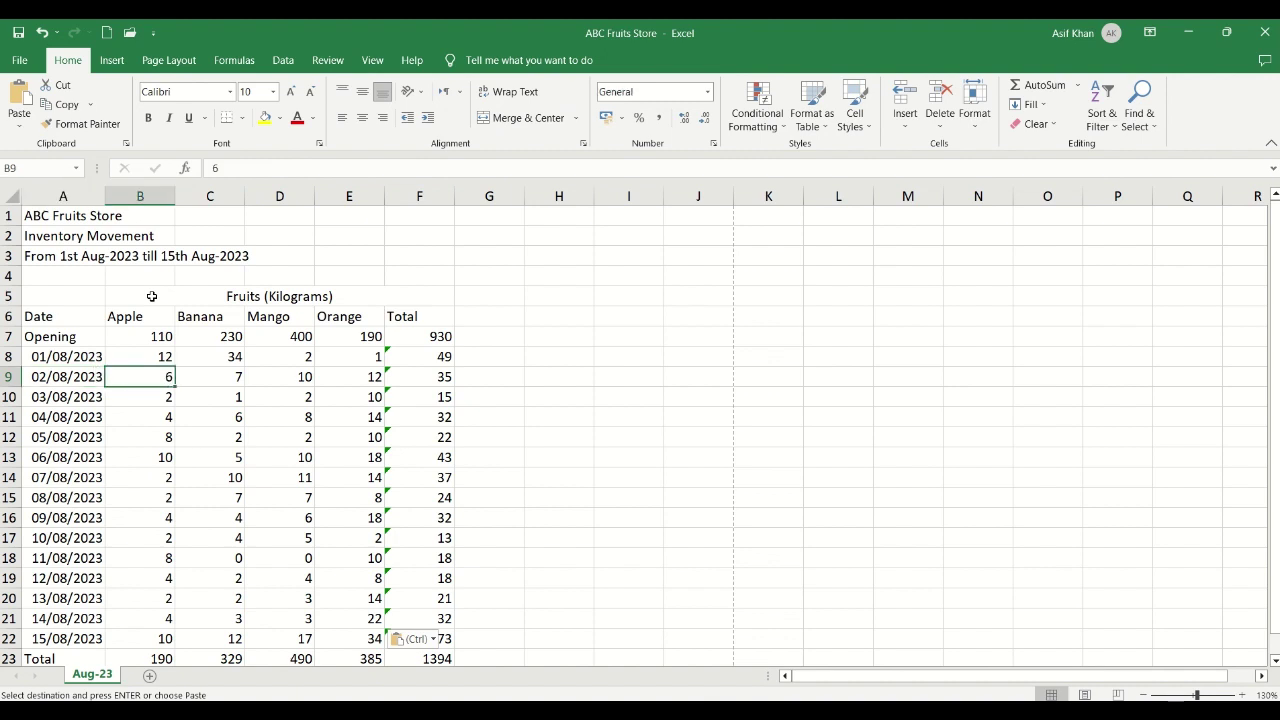
key("ctrl")
key("Up")
key("Escape")
key("Right")
key("Right")
key("Up")
key("Up")
key("Left")
key("Left")
key("Up")
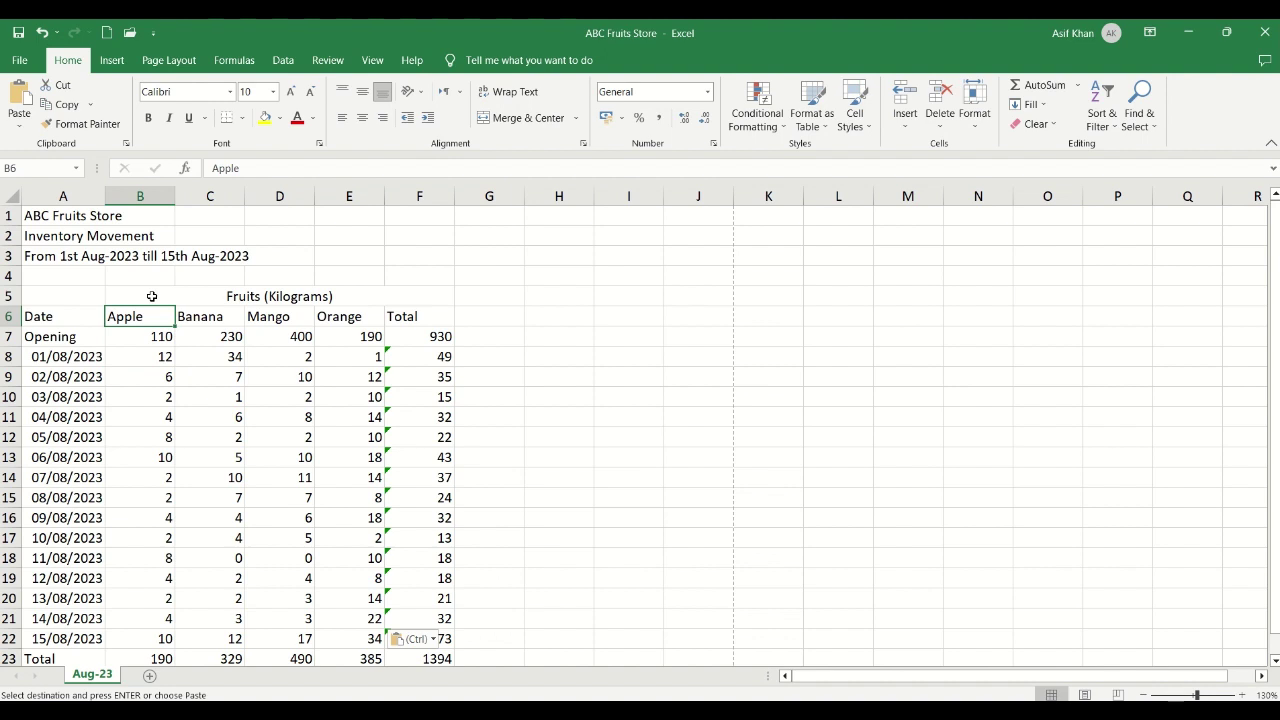
Change the Apple total formula in B23 to =SUM(B8:B22) so it excludes the Opening quantity.
key("Down")
key("Down")
key("Down")
key("Down")
key("Down")
key("Down")
key("Down")
key("Down")
key("Down")
key("Down")
key("Down")
key("Down")
key("Down")
key("Down")
key("Down")
key("Down")
key("Down")
key("Down")
key("Down")
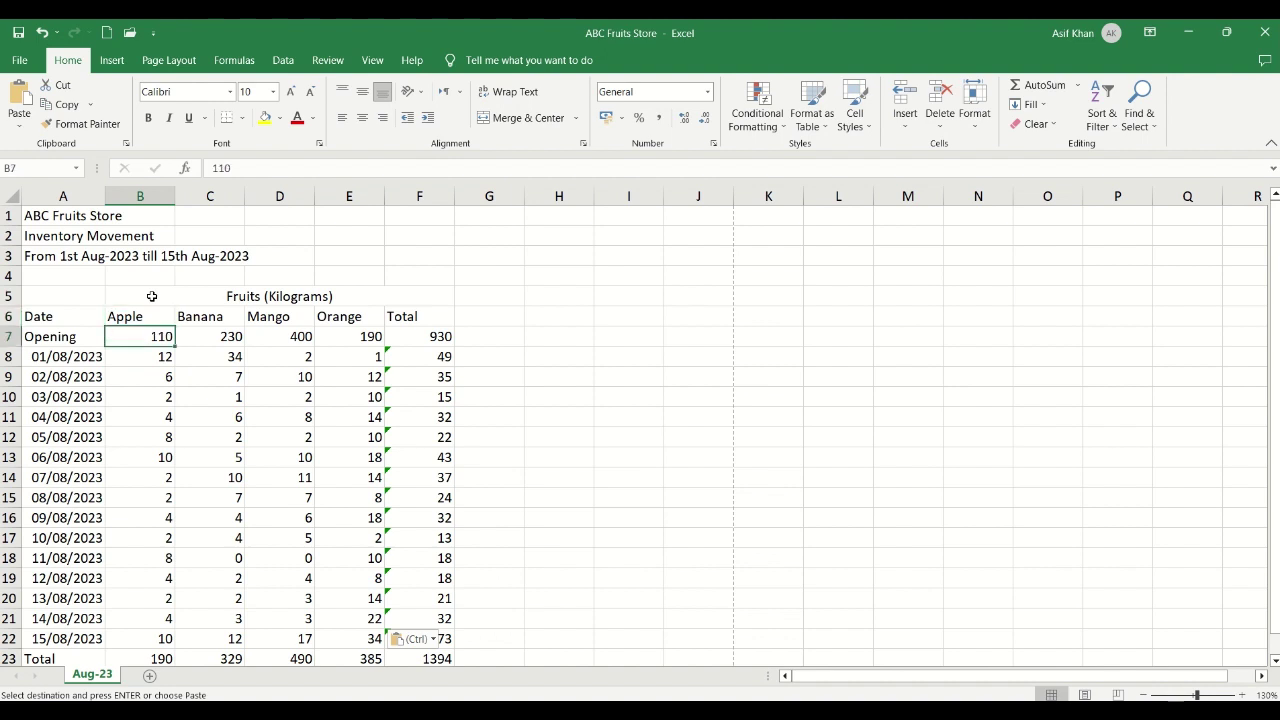
key("Up")
key("Up")
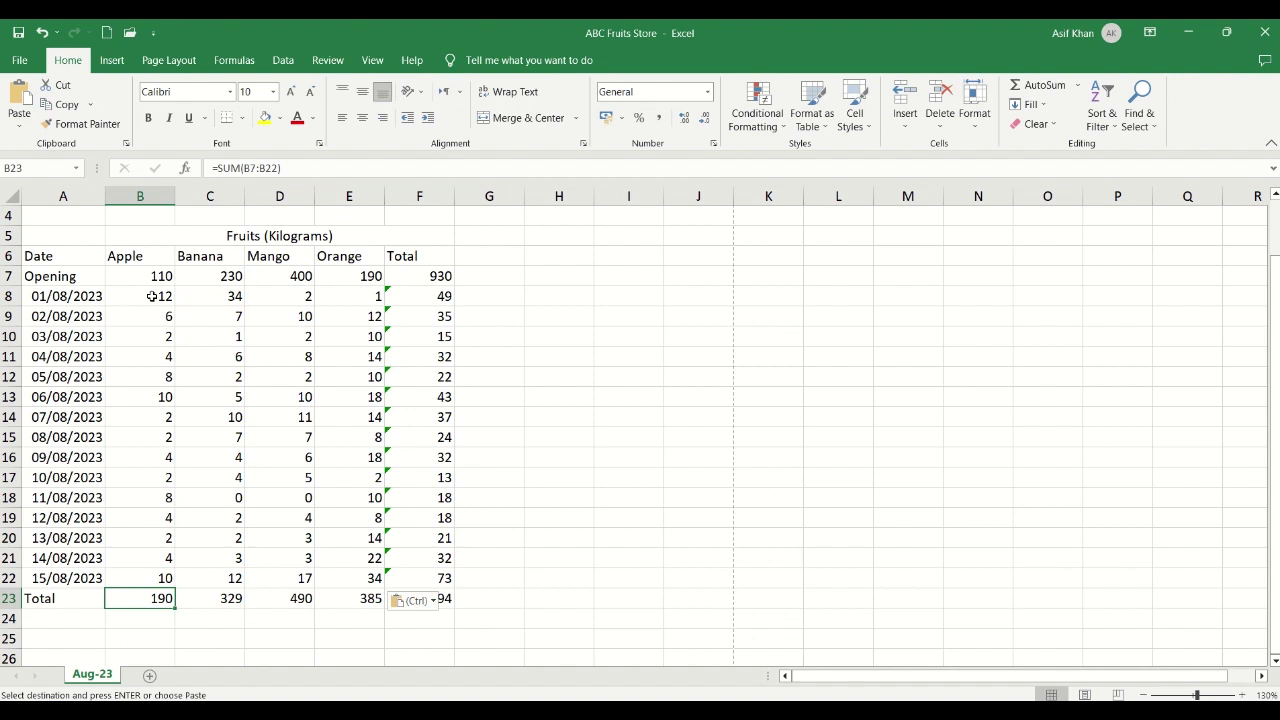
key("F2")
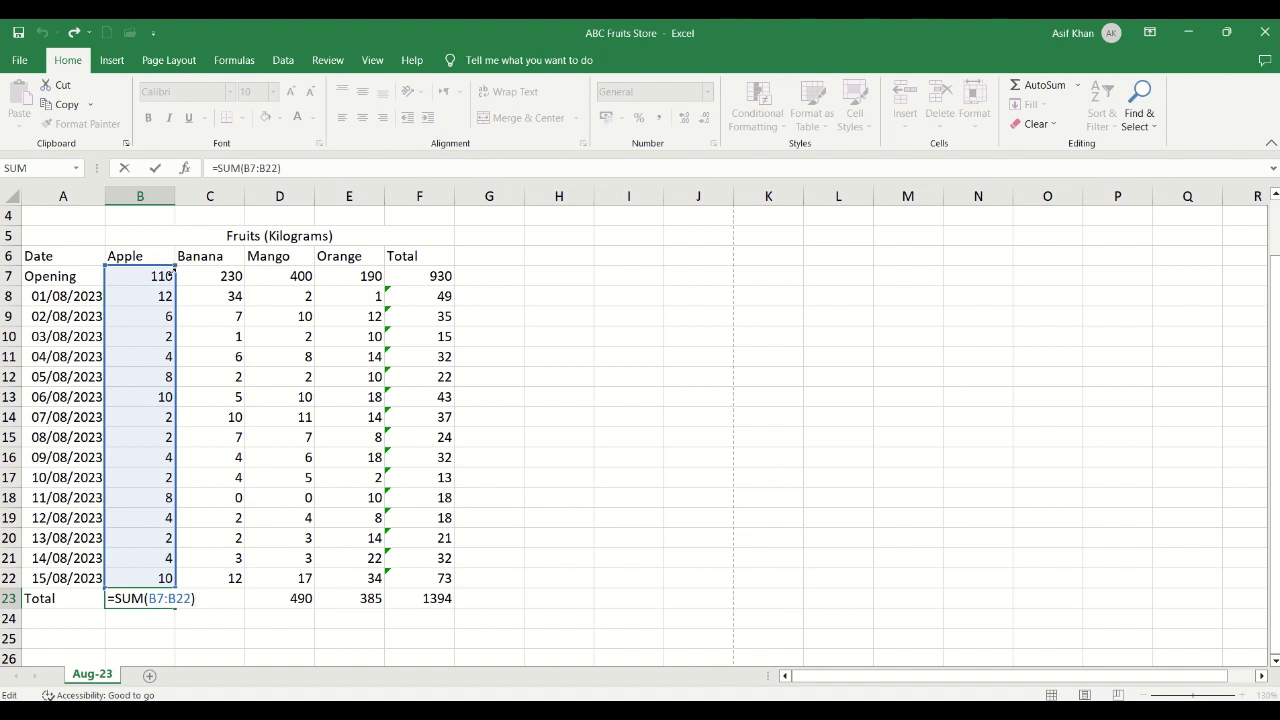
left_click_drag(171, 273, 167, 277)
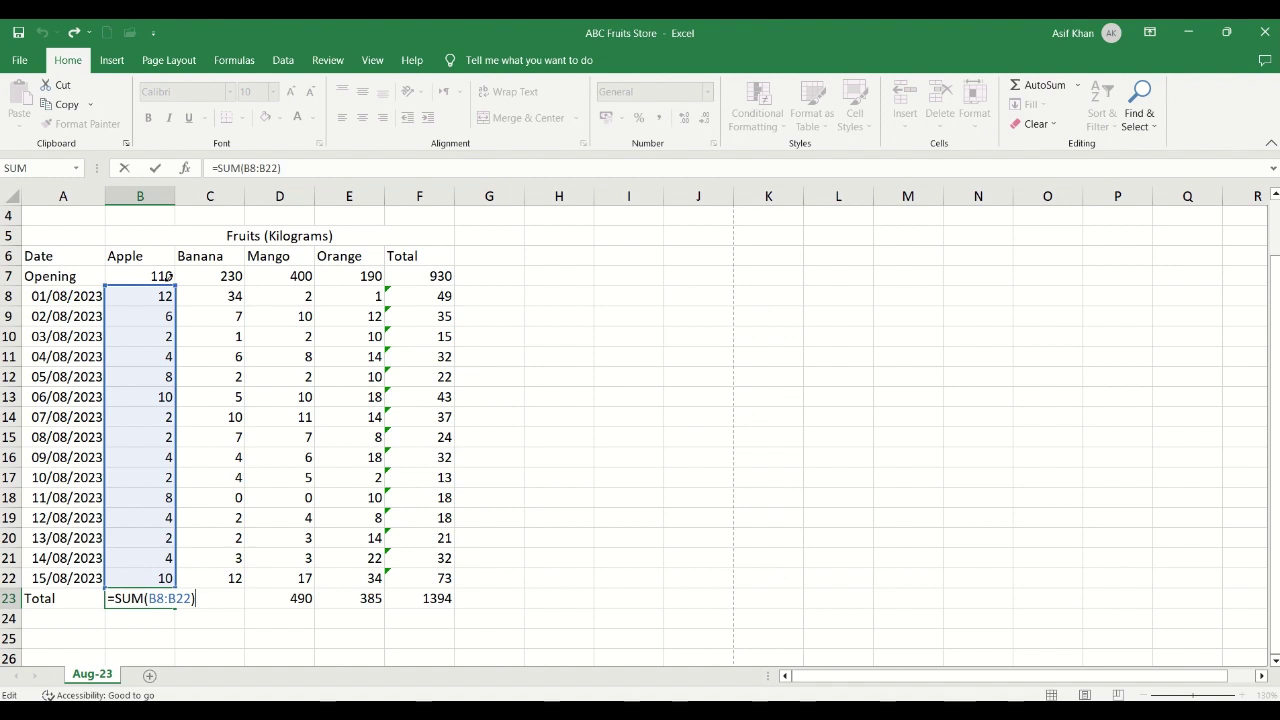
key("ctrl+Return")
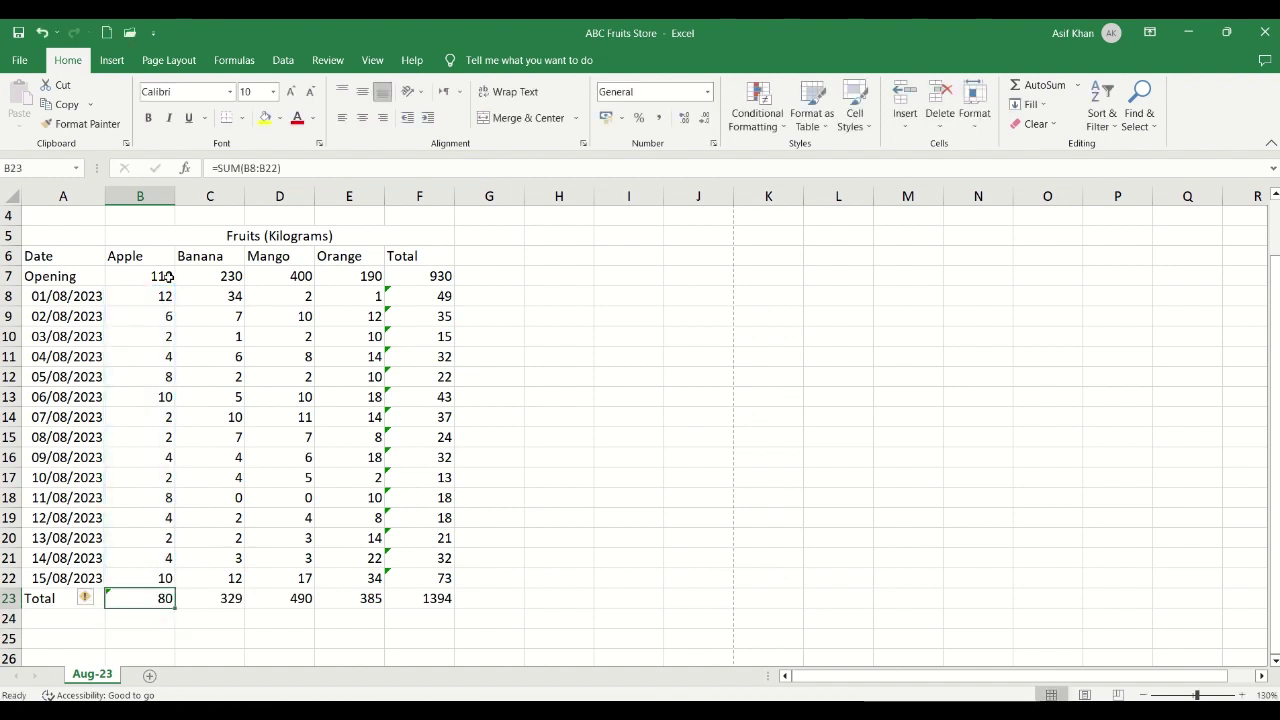
Copy the revised Apple total formula from B23 across the Total row to F23, replacing the existing totals.
key("ctrl+c")
key("shift+Right")
key("shift+Right")
key("shift+Right")
key("shift+Right")
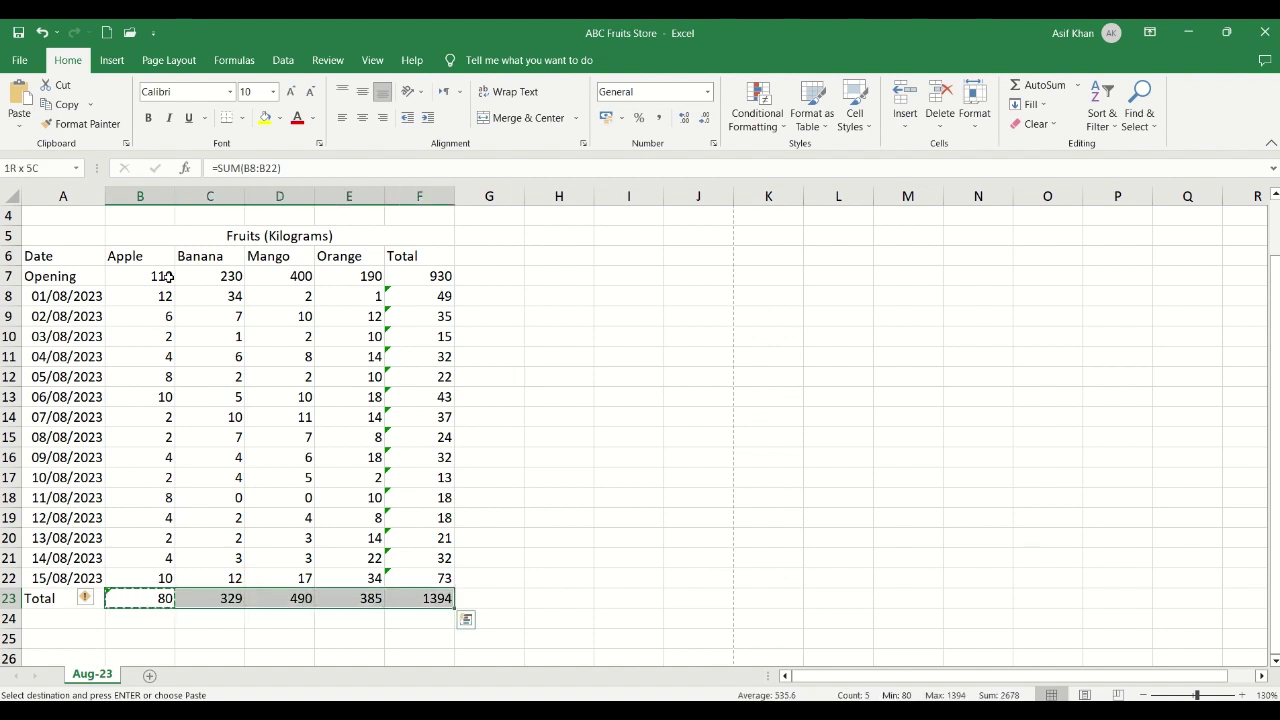
key("ctrl+v")
key("shift+Left")
key("shift+Left")
key("shift+Left")
key("shift+Left")
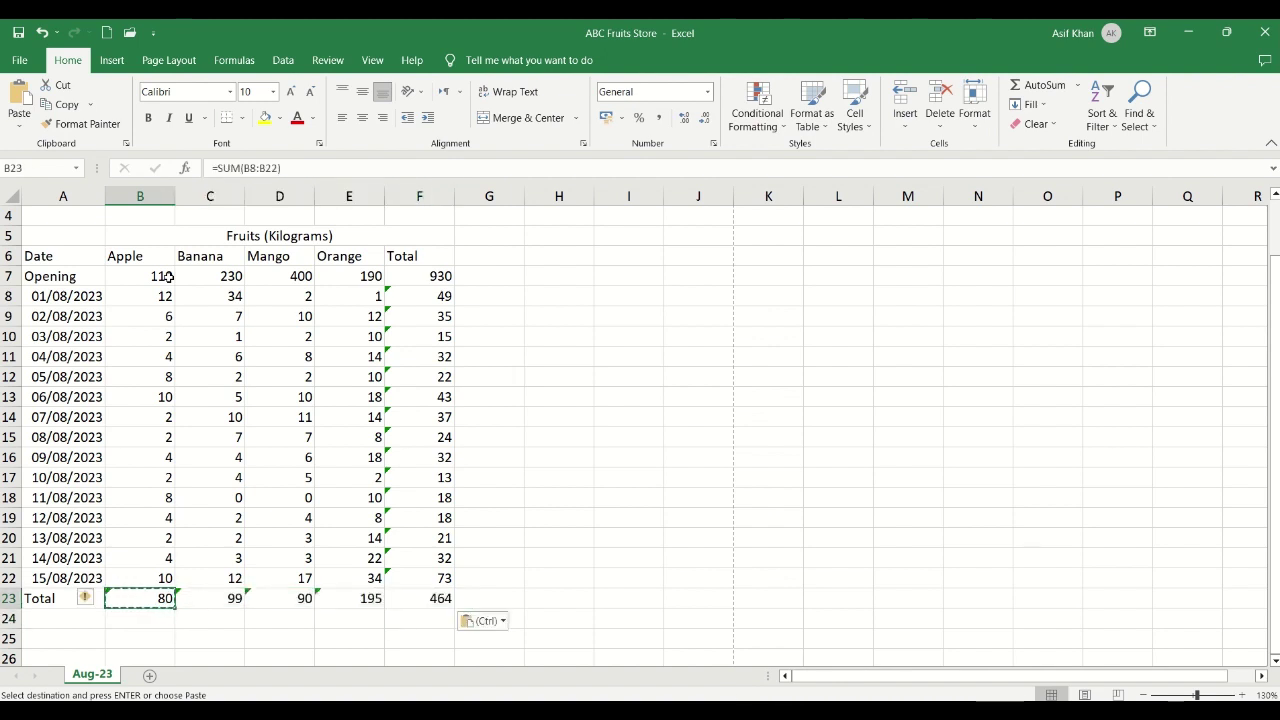
Enter the row label Closing in A25, leaving one blank row beneath the Total row.
key("Down")
key("Down")
key("Left")
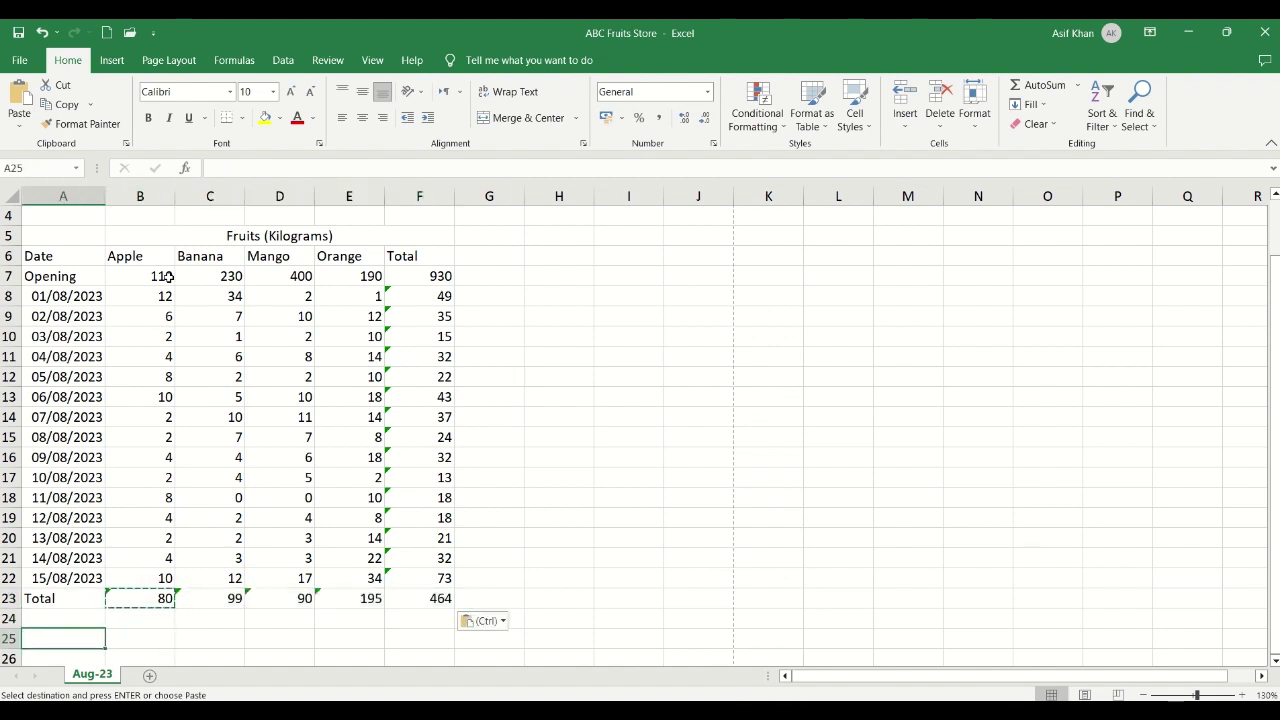
type("Clos")
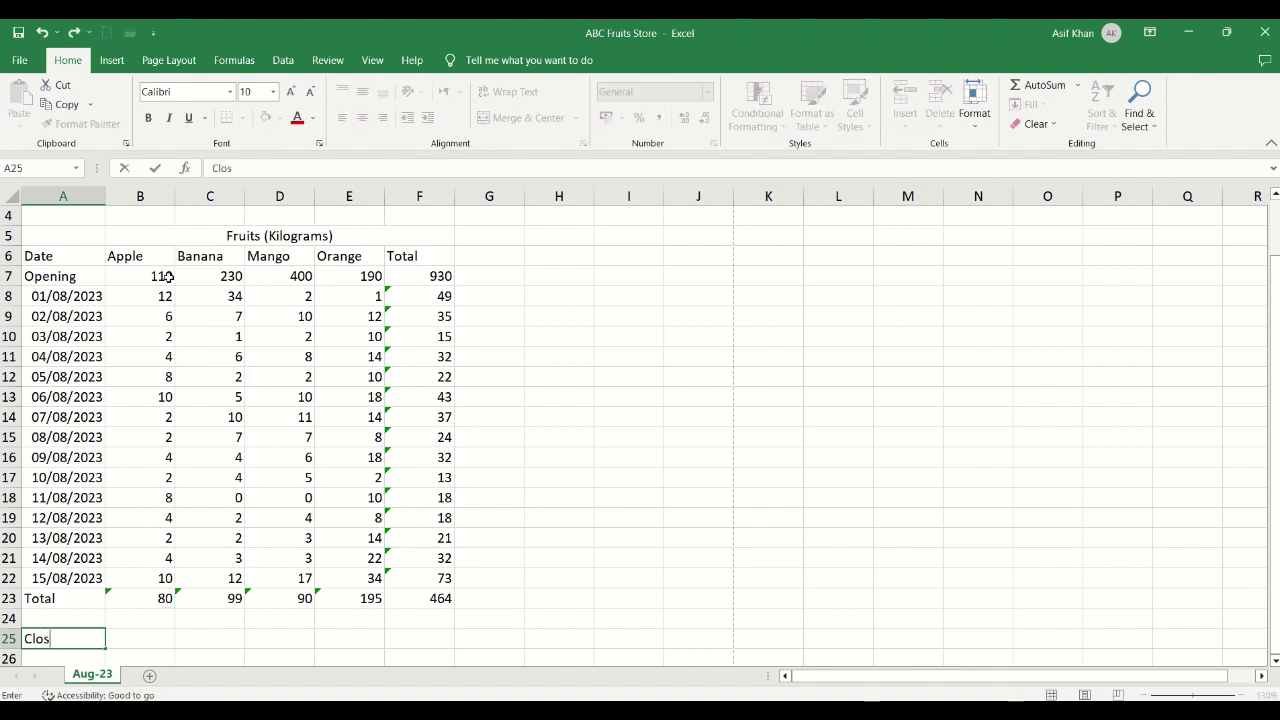
type("e")
key("BackSpace")
type("ong")
key("BackSpace")
key("BackSpace")
key("BackSpace")
type("ing")
key("Tab")
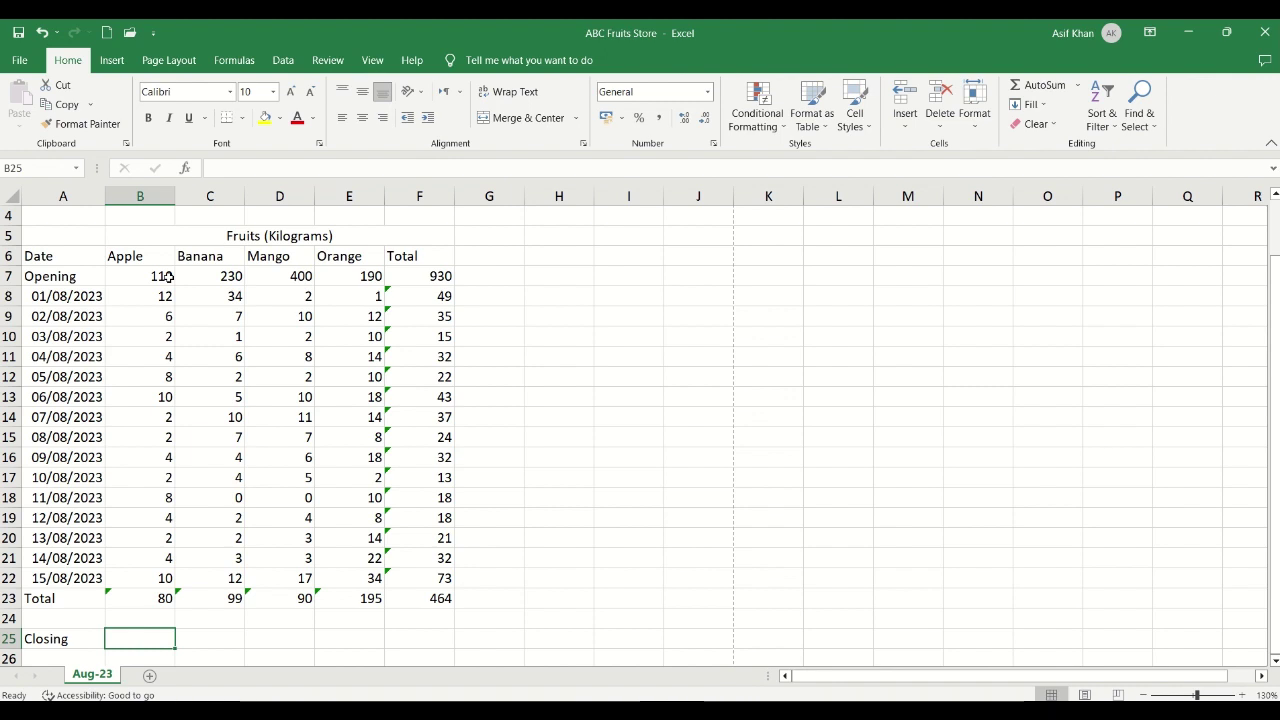
Calculate the Apple closing stock in B25 with the formula =B7-B23, subtracting the total from the Opening quantity.
key("Down")
key("Up")
type("=")
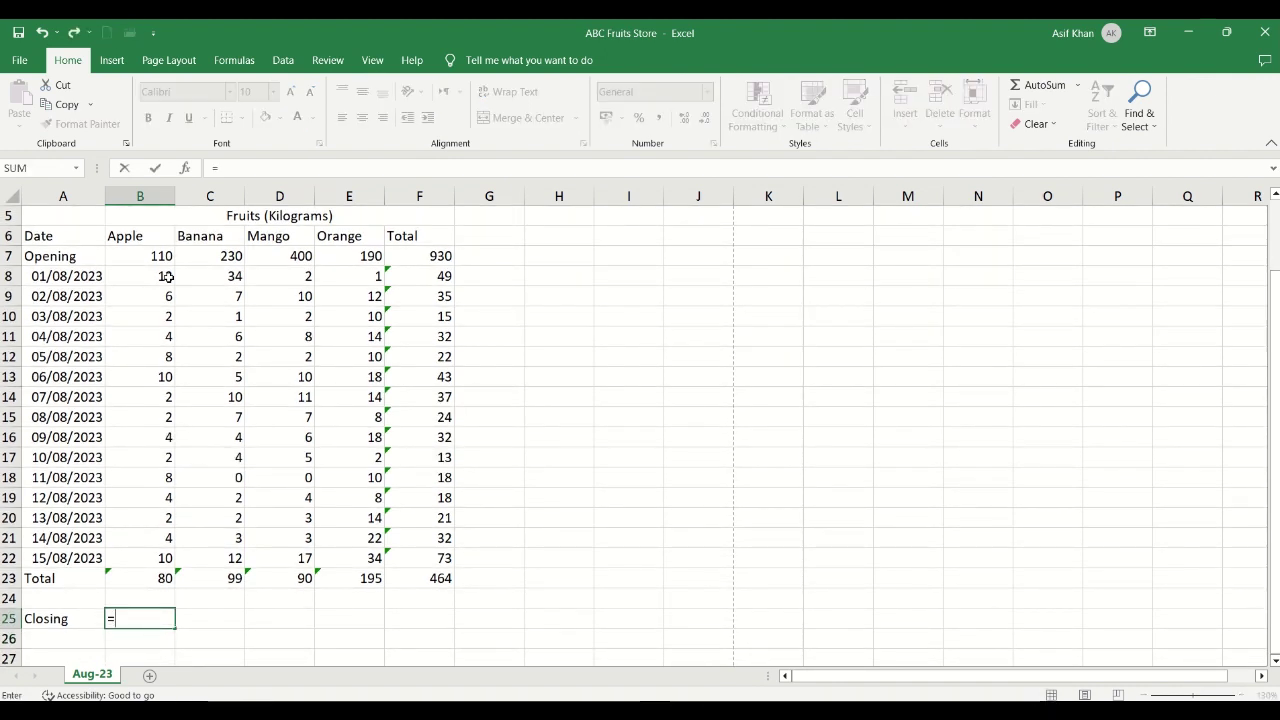
key("Up")
key("Up")
key("Up")
key("Up")
key("Up")
key("Up")
key("Up")
key("Up")
key("Up")
key("Up")
key("Up")
key("Up")
key("Up")
key("Up")
key("Up")
key("Up")
key("Up")
key("Up")
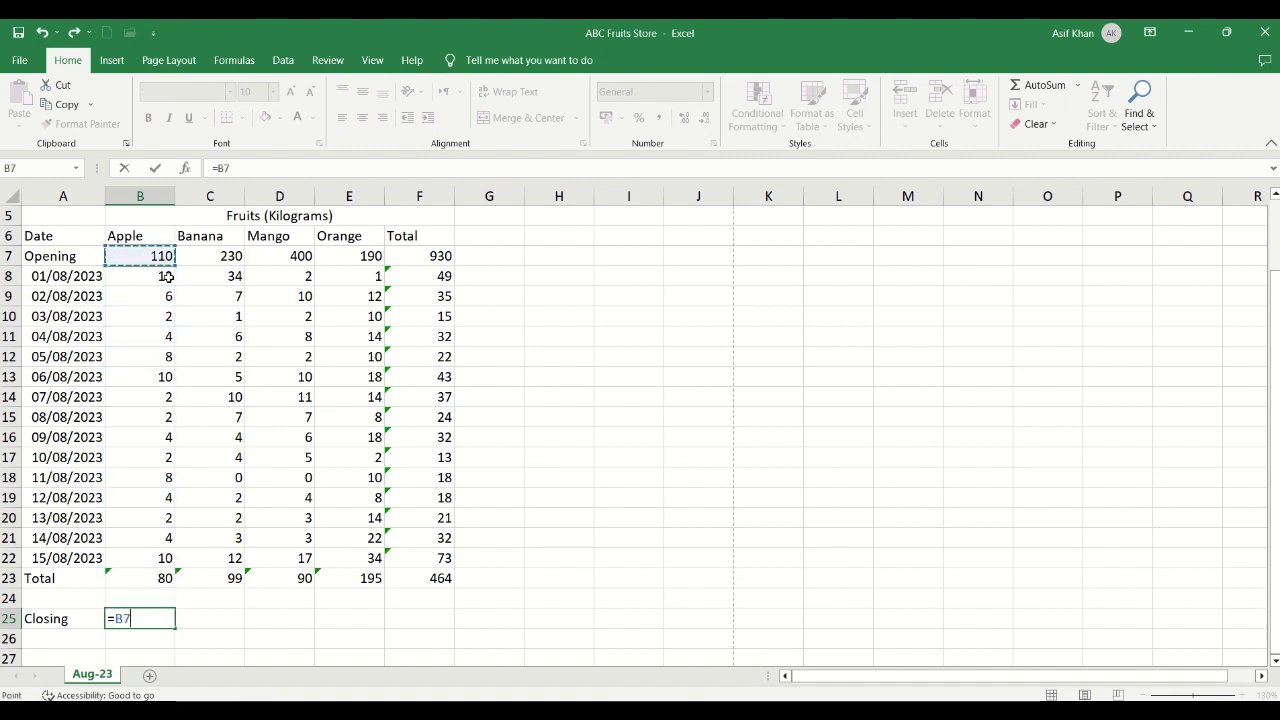
type("-")
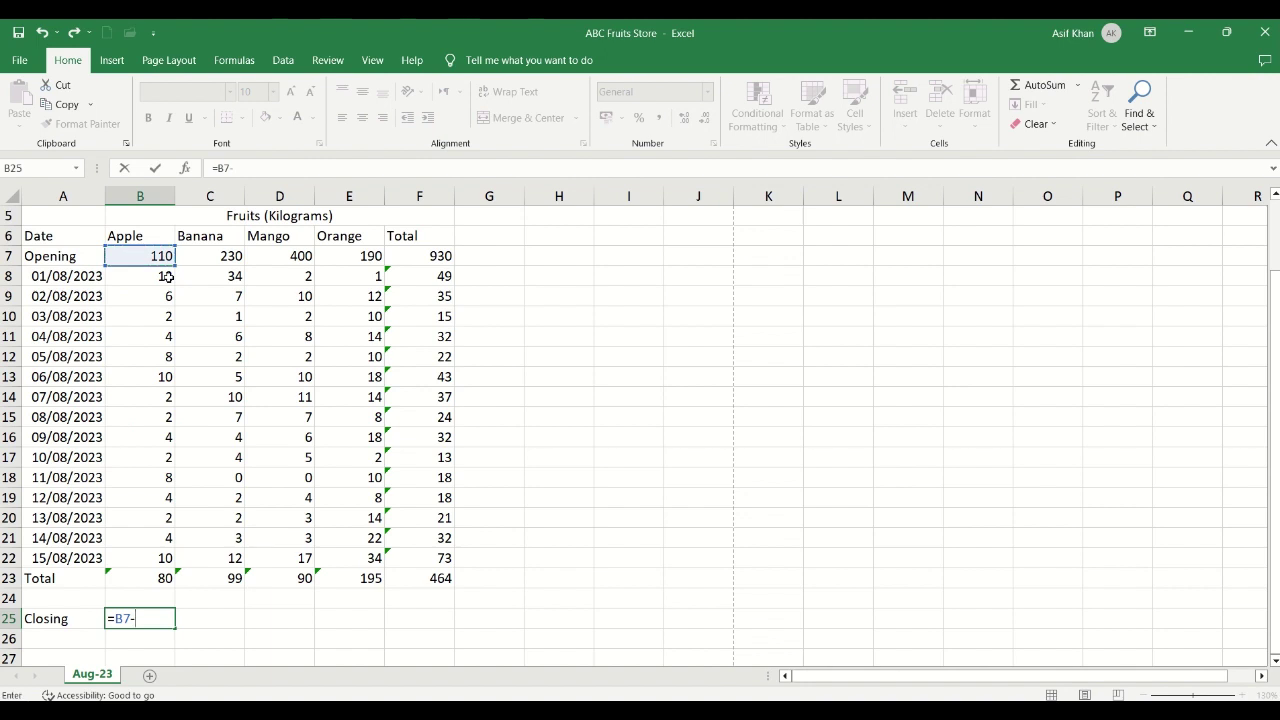
key("Up")
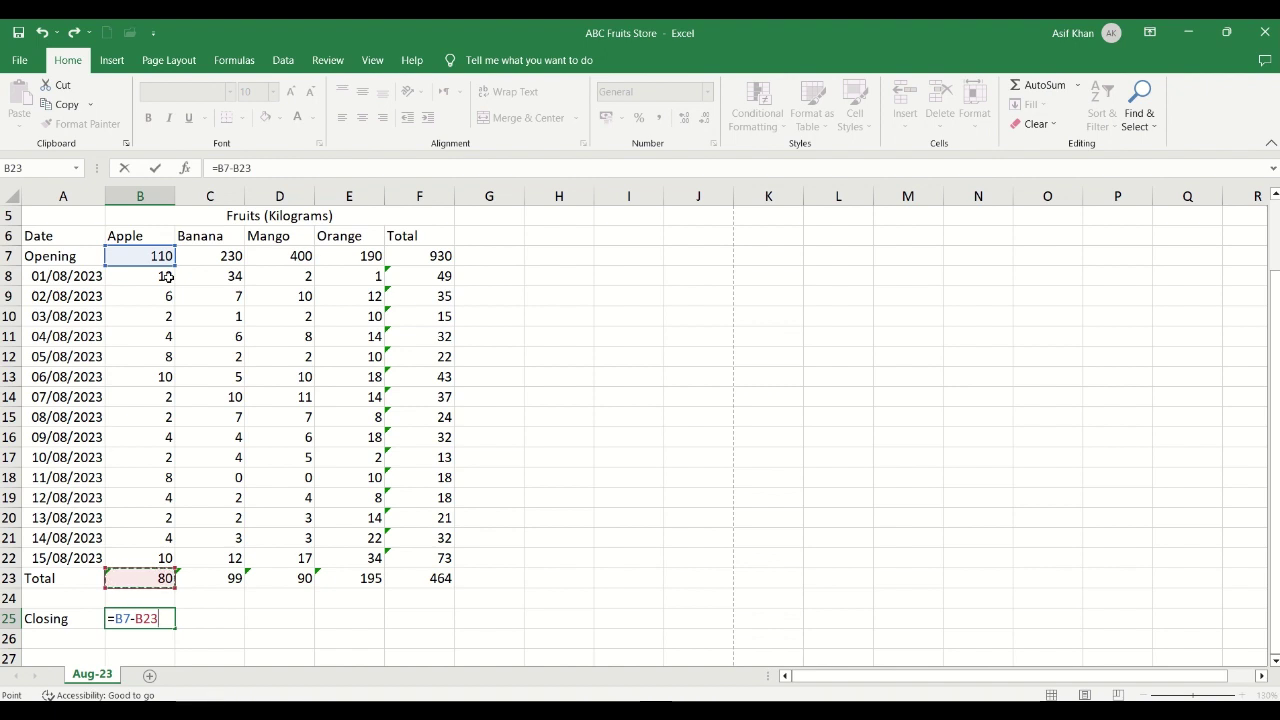
key("Return")
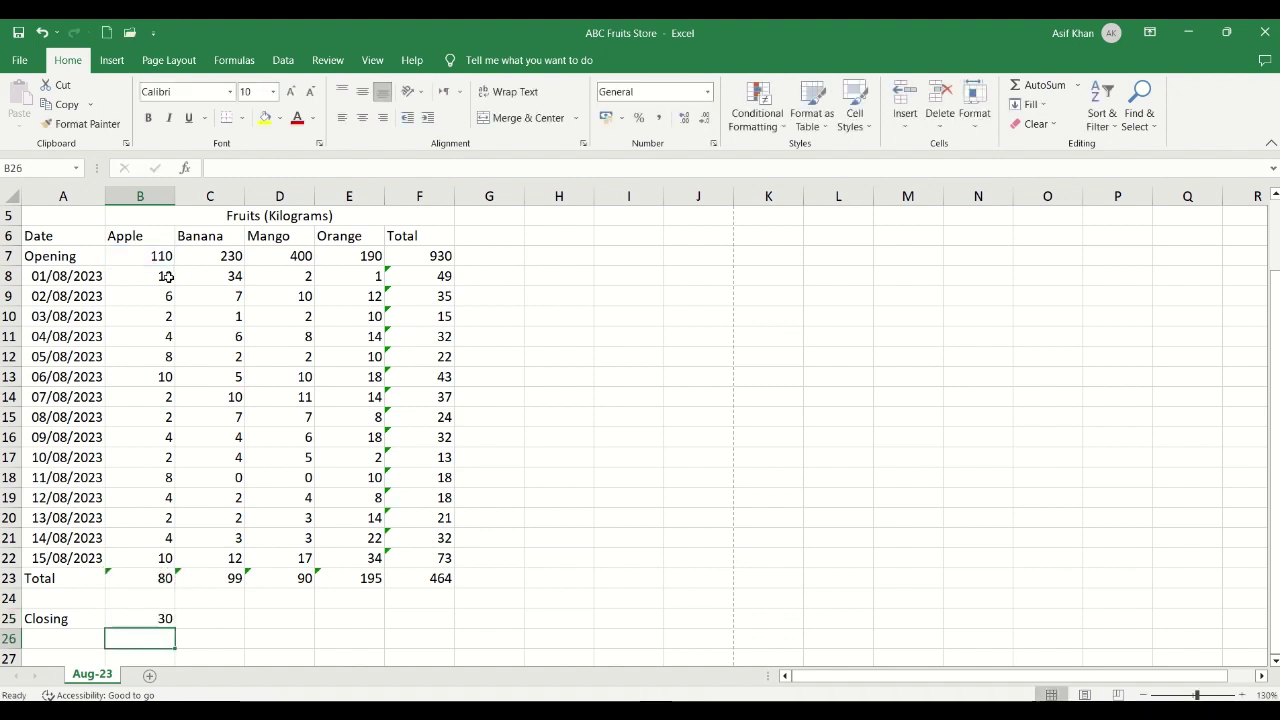
Copy the Apple closing formula from B25 across the Closing row to F25.
key("Up")
key("ctrl+c")
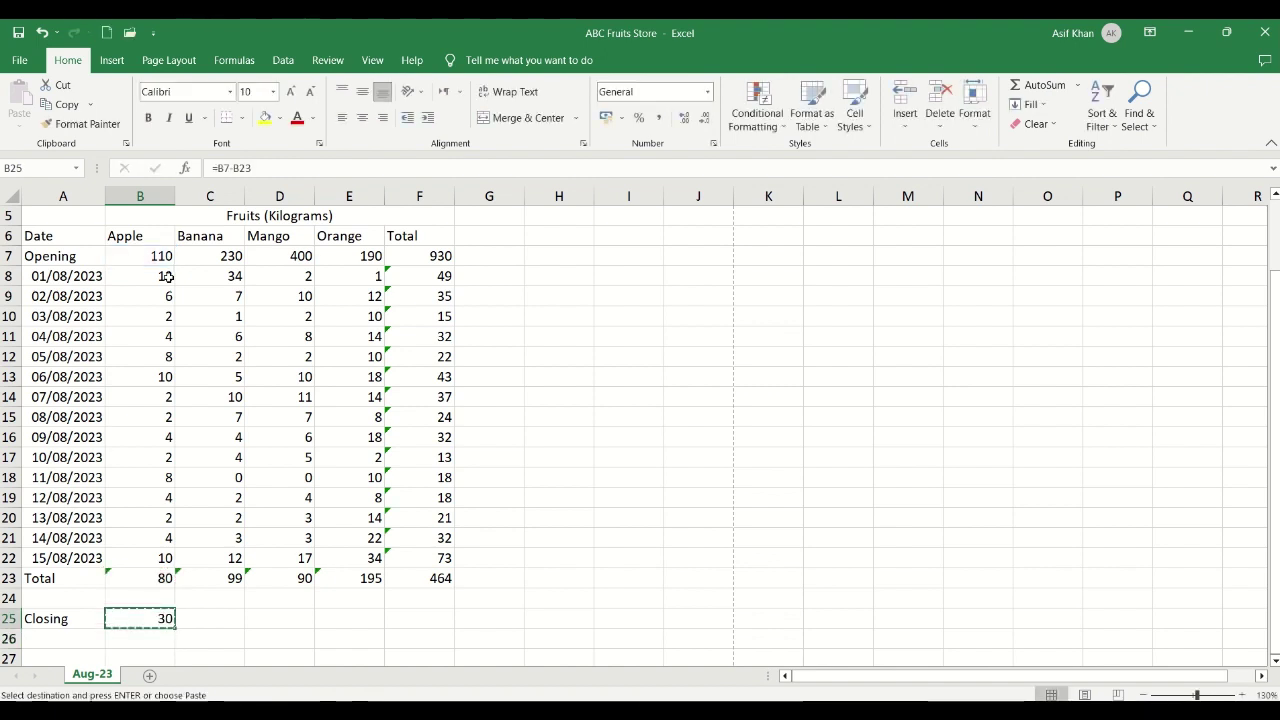
key("shift+Right")
key("shift+Right")
key("shift+Right")
key("shift+Right")
key("Return")
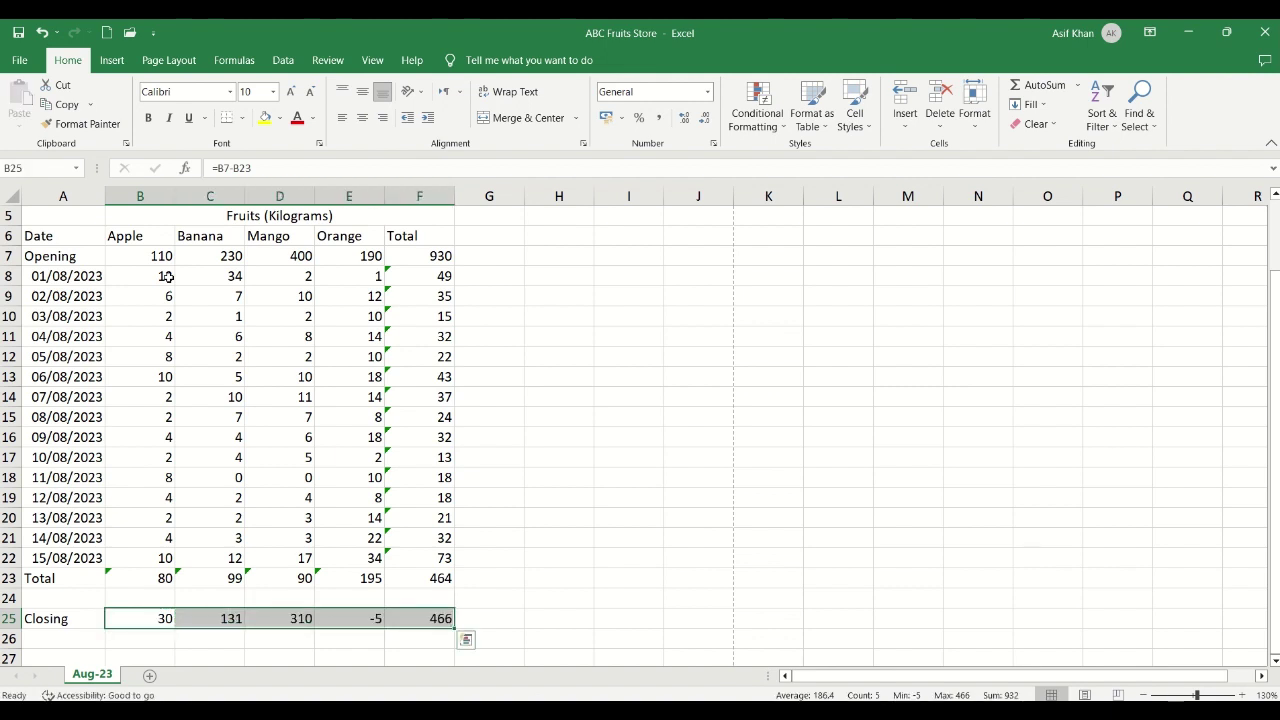
Examine the Orange closing stock in E25 and the daily Orange quantities above it.
key("Right")
key("Right")
key("Right")
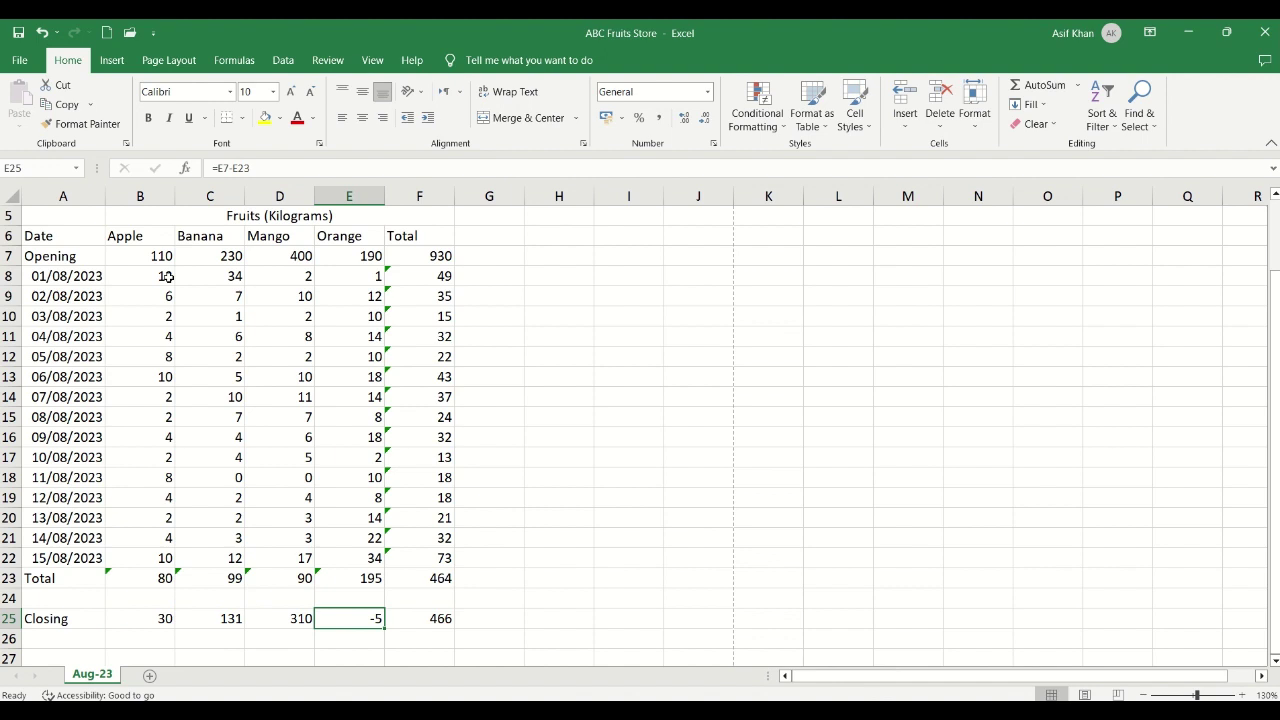
key("Up")
key("Up")
key("Up")
key("Up")
key("Up")
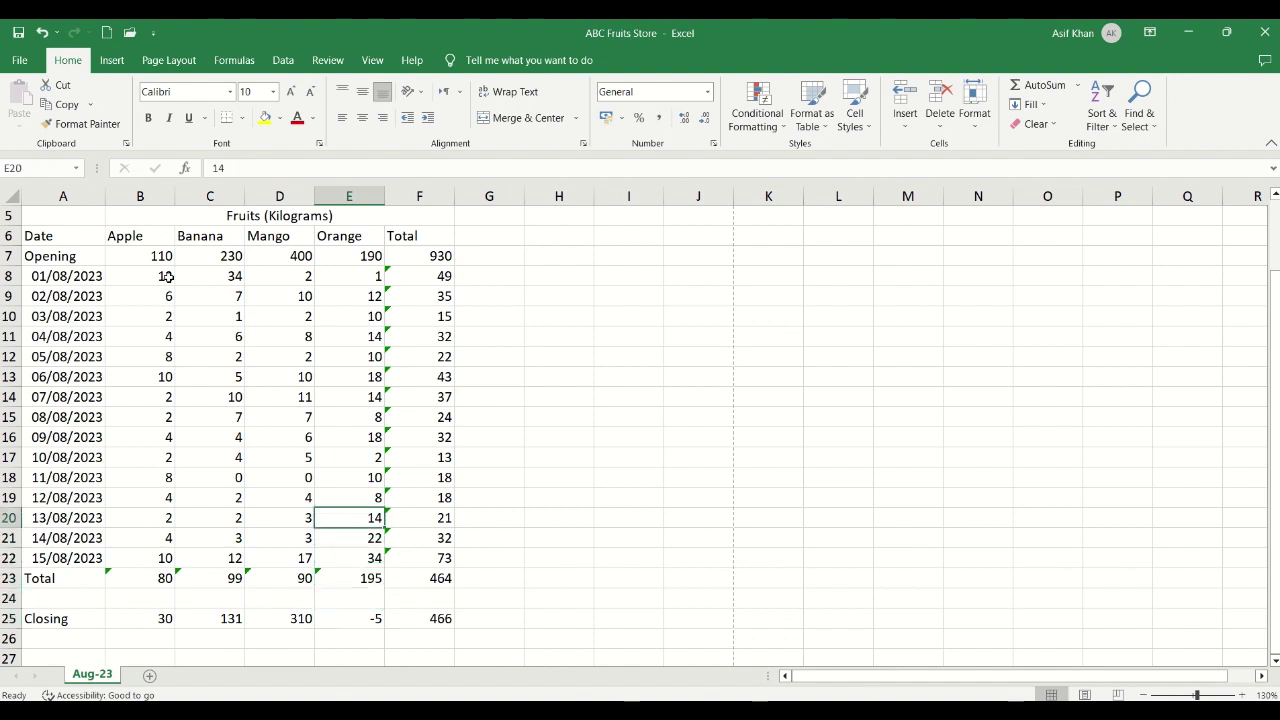
key("Down")
key("Down")
key("Down")
key("Down")
key("Down")
key("Up")
key("Up")
key("Up")
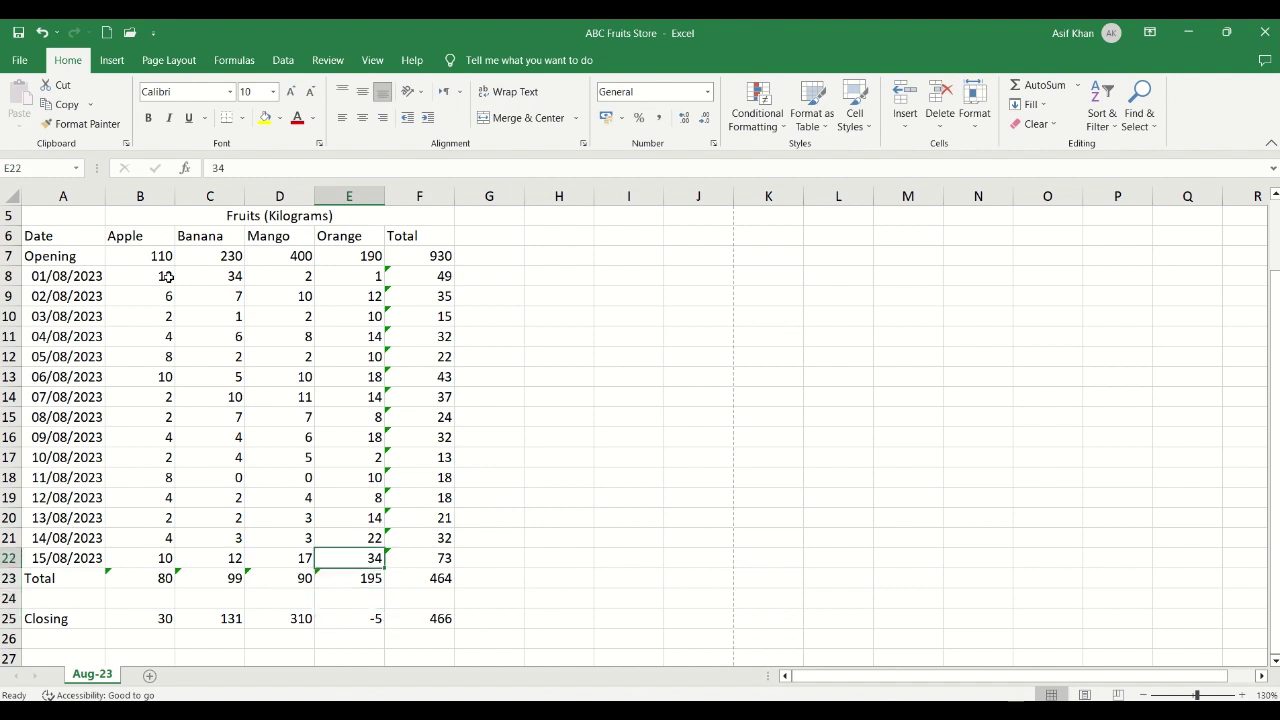
key("Up")
key("Up")
key("Right")
key("Left")
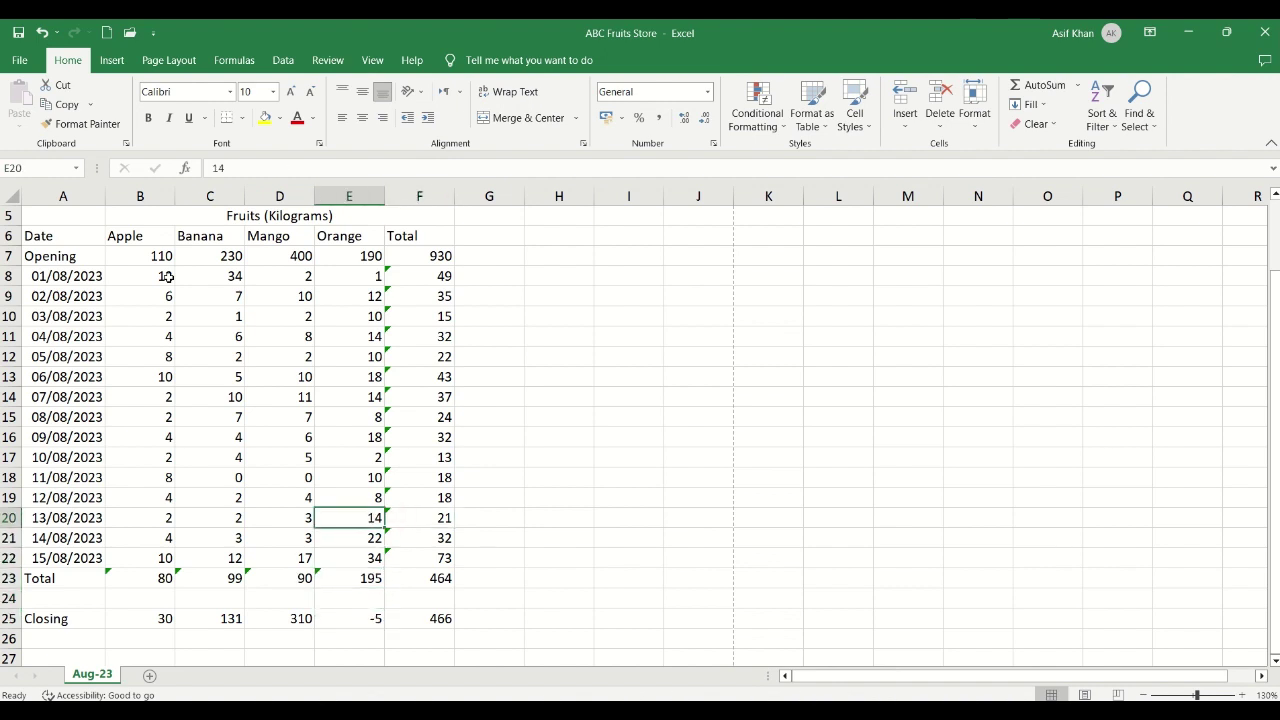
Set the Orange Opening quantity in E7 to 200.
key("Up")
key("Up")
key("Up")
key("Up")
key("Up")
key("Up")
key("Up")
key("Up")
key("Up")
key("Up")
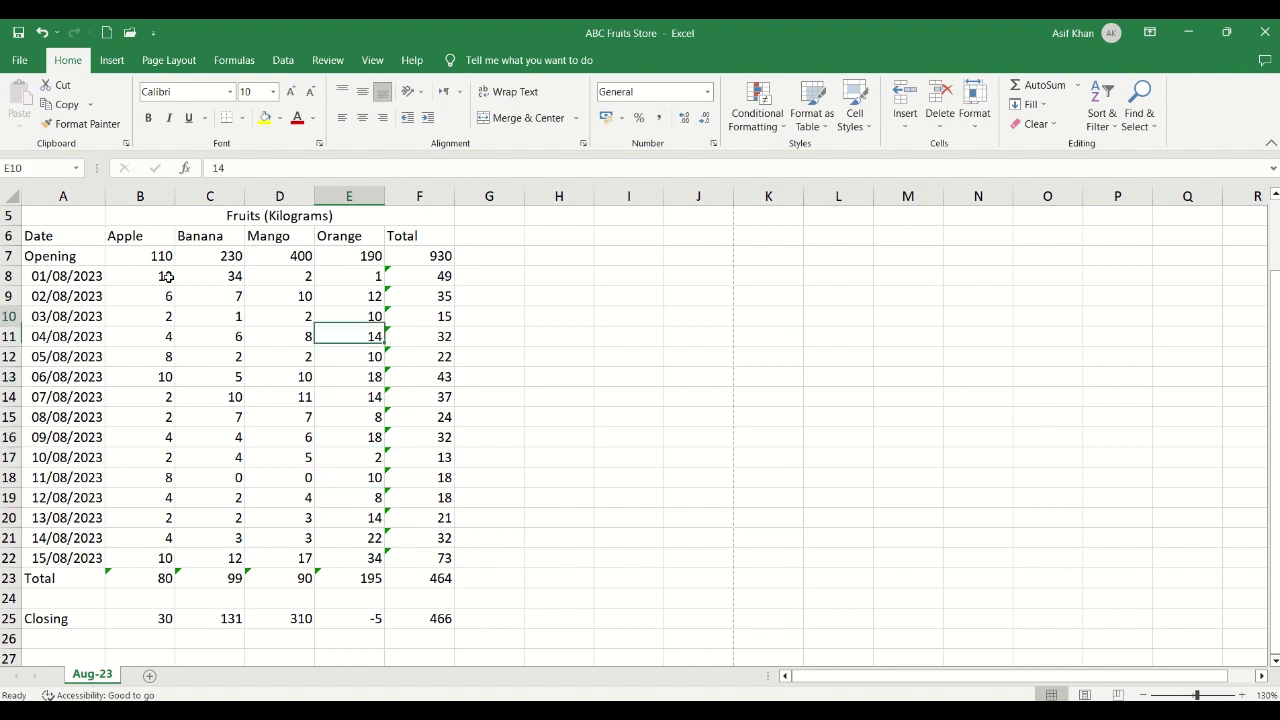
key("Up")
key("Up")
key("Up")
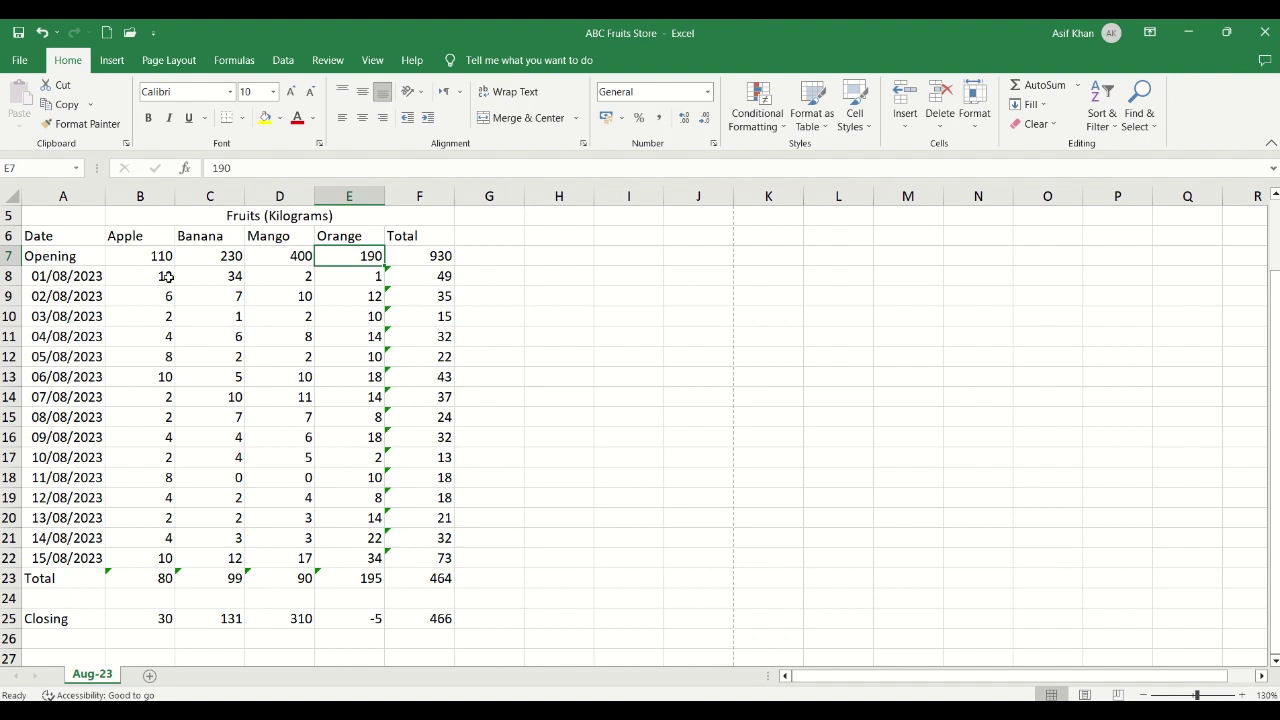
type("200")
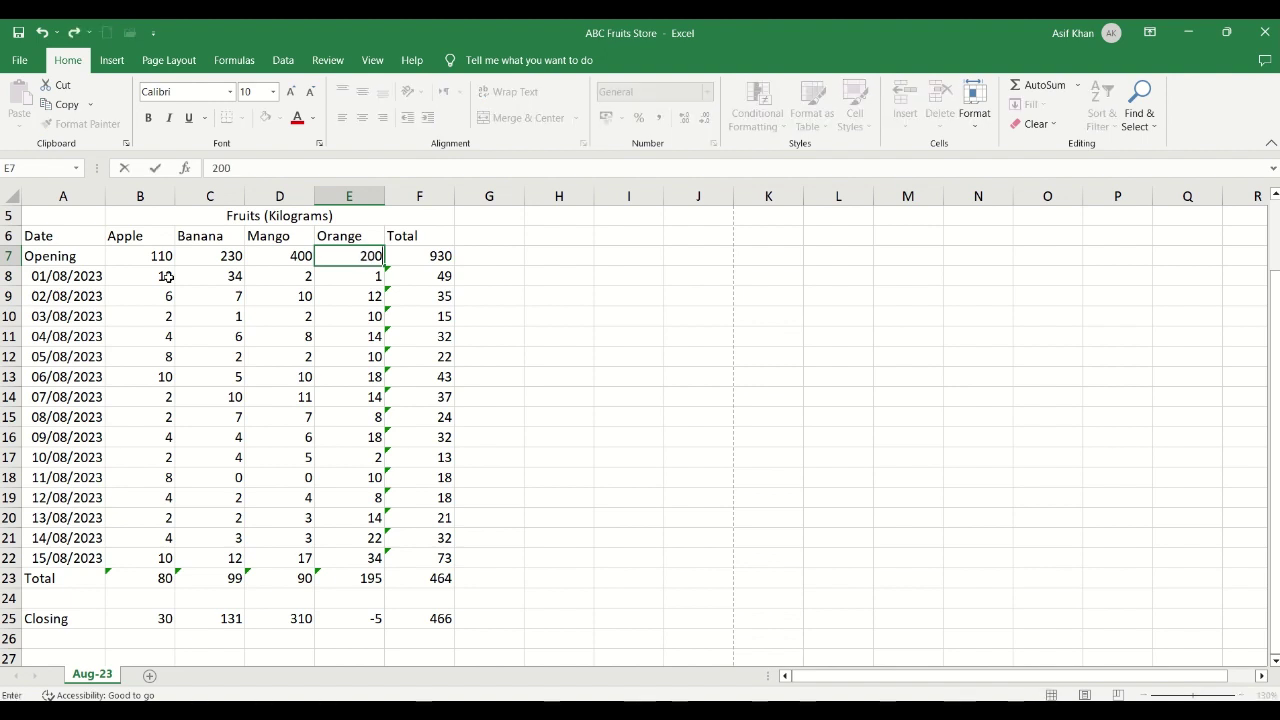
key("Return")
Check the recalculated Orange closing stock in E25.
key("Down")
key("Down")
key("Down")
key("Down")
key("Down")
key("Down")
key("Down")
key("Down")
key("Down")
key("Down")
key("Down")
key("Down")
key("Down")
key("Down")
key("Down")
key("Down")
key("Down")
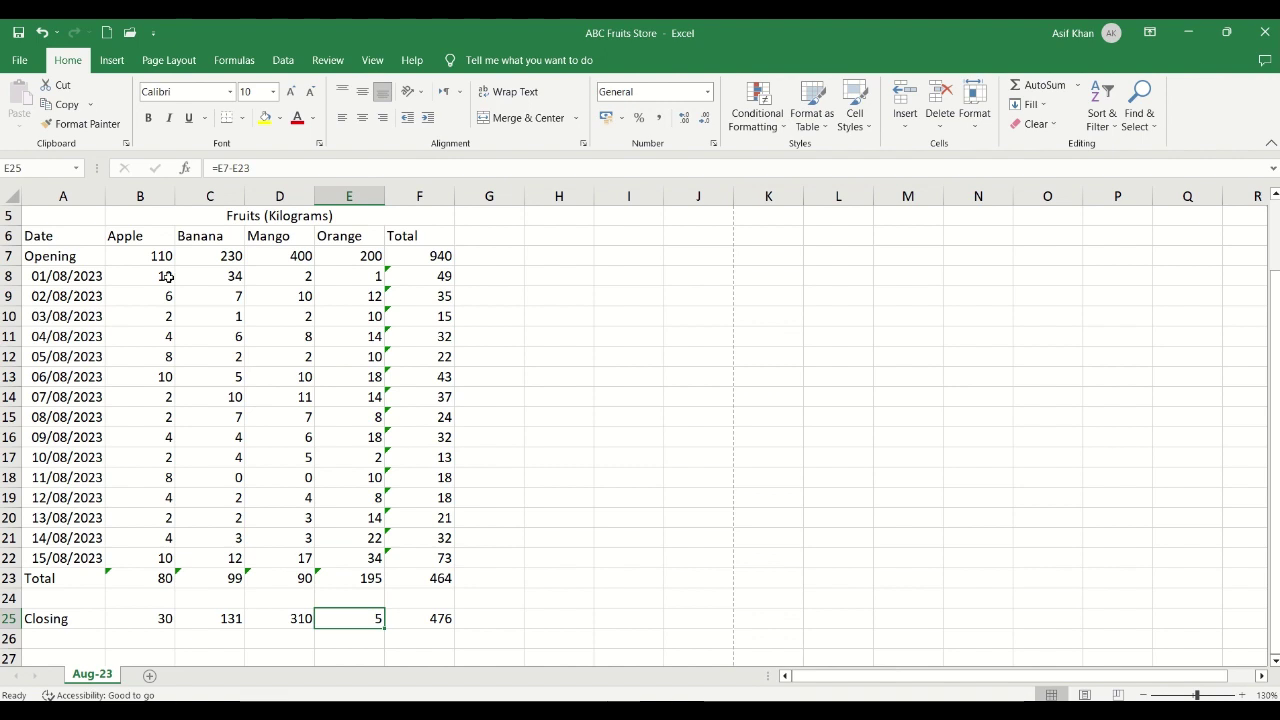
Select the four fruit closing stocks in B25:E25 to compare their sum with the Total column.
key("Down")
key("Left")
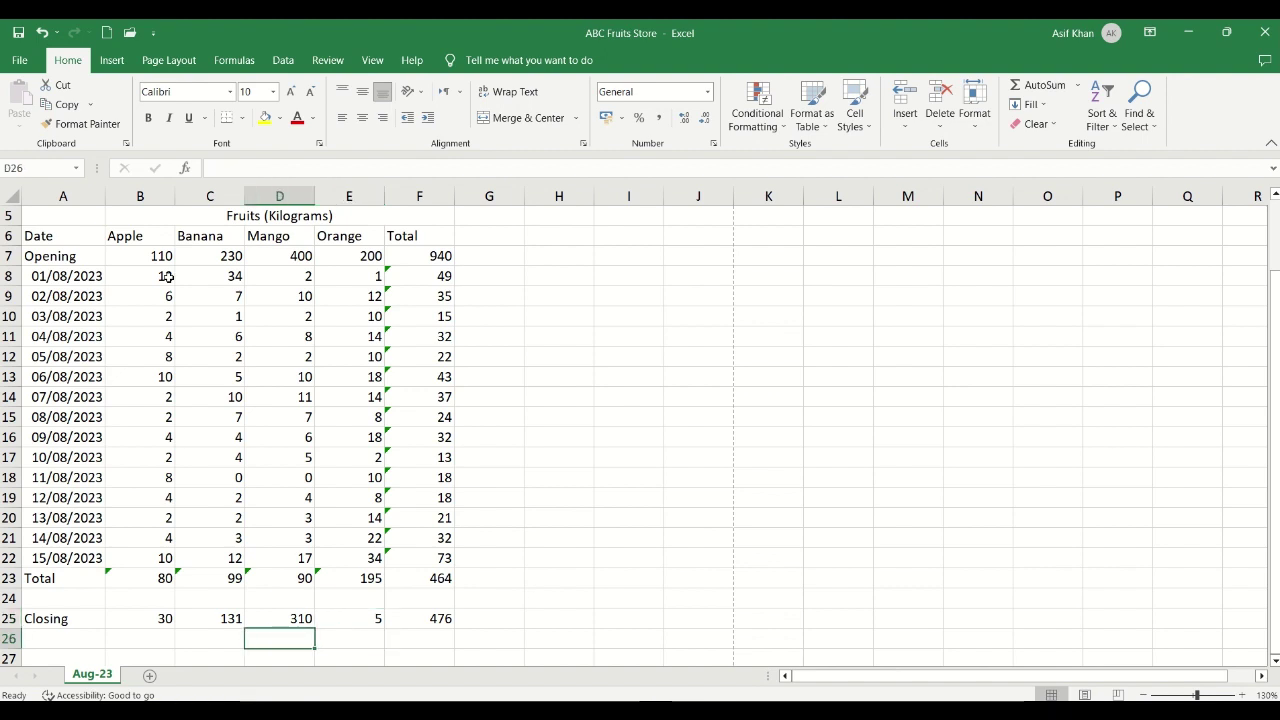
key("Left")
key("Left")
key("Left")
key("Up")
key("Right")
key("Right")
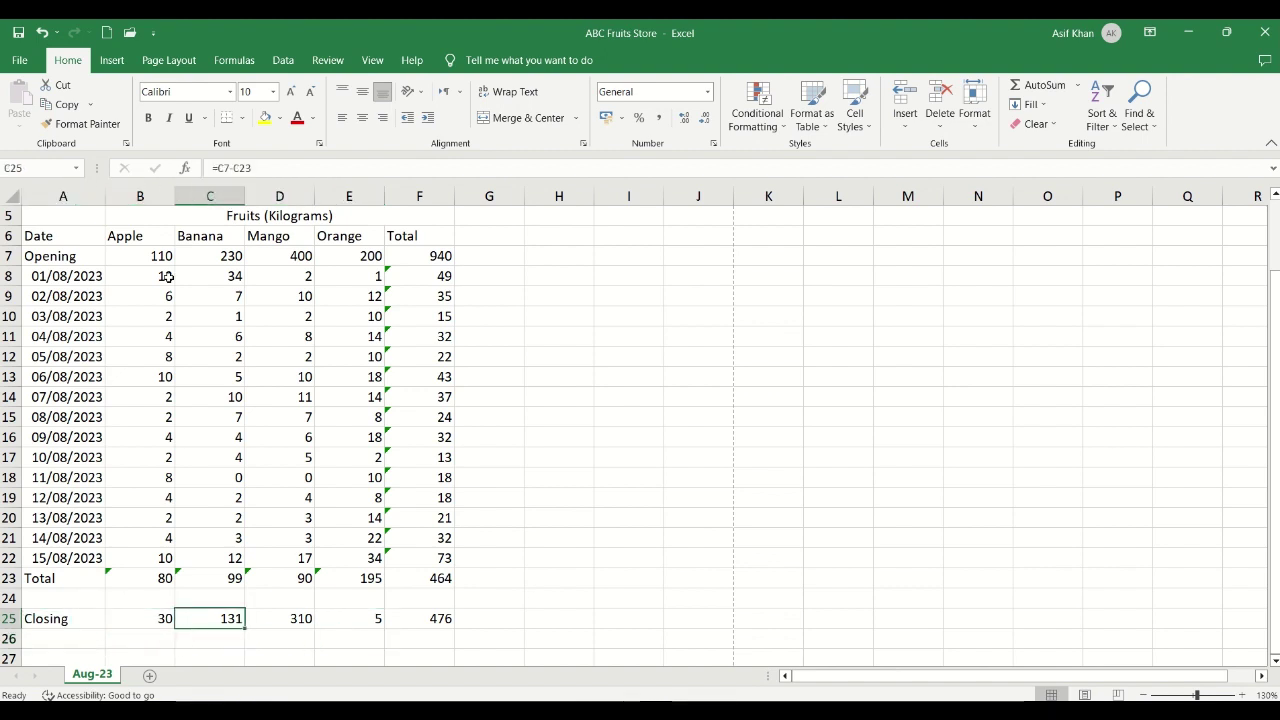
key("Left")
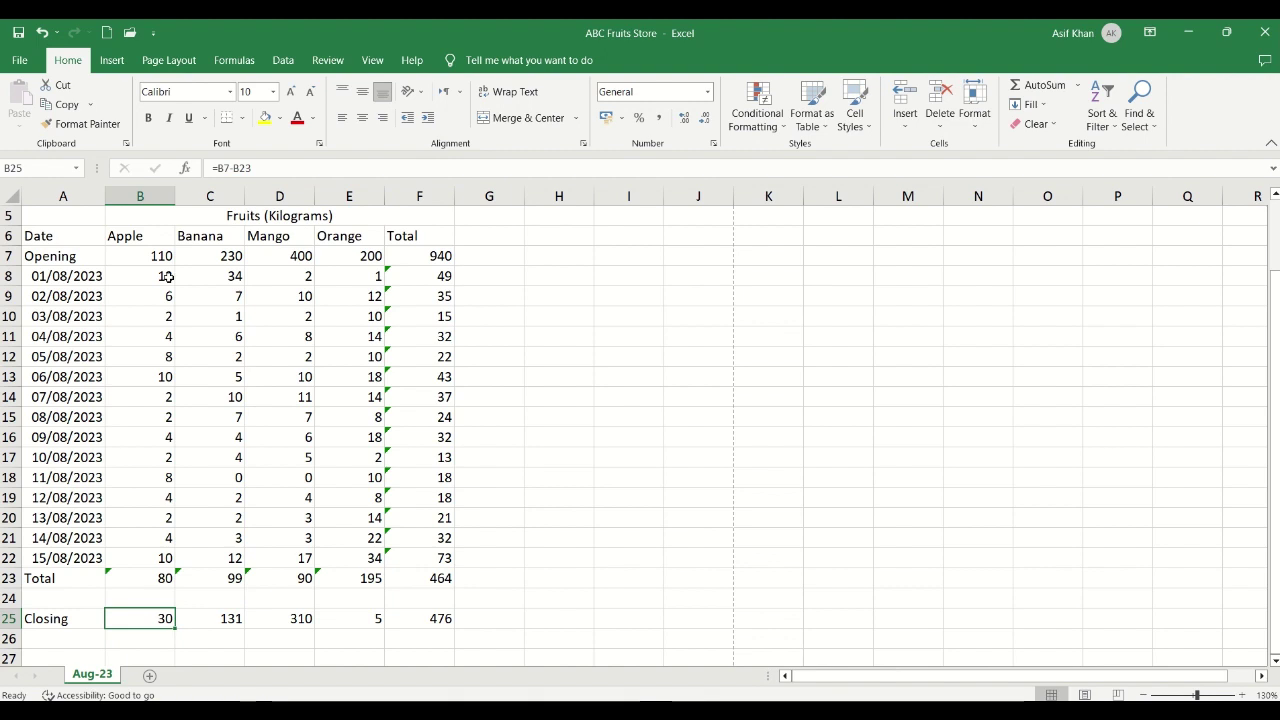
key("shift+Right")
key("shift+Right")
key("shift+Right")
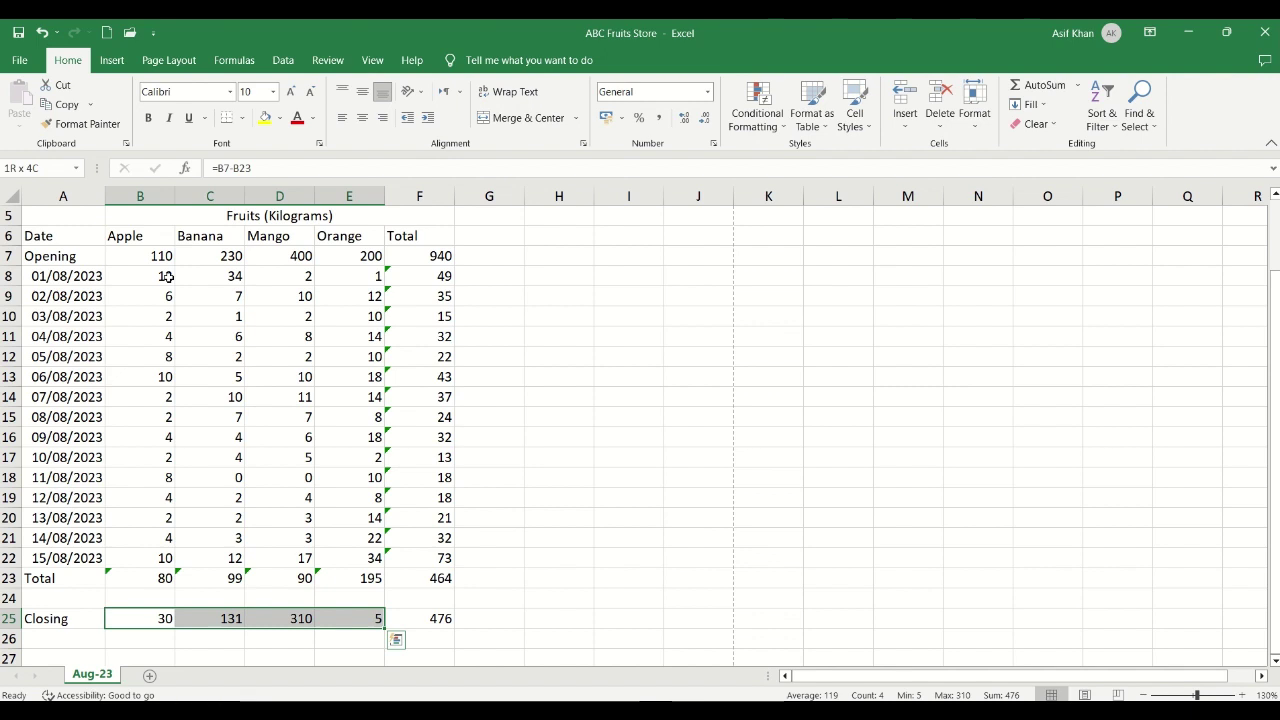
Format the ABC Fruits Store title in A1 as bold with font size 16.
key("Up")
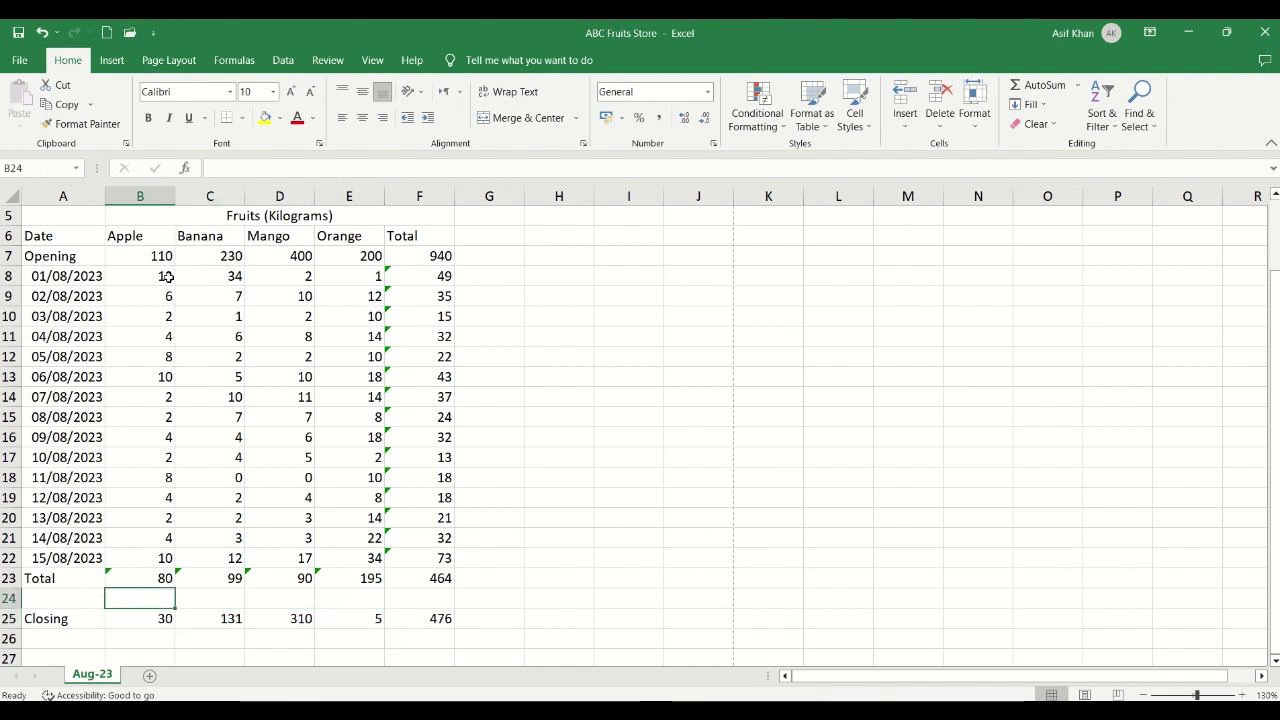
key("Up")
key("Up")
key("Up")
key("Up")
key("Up")
key("Up")
key("Up")
key("Up")
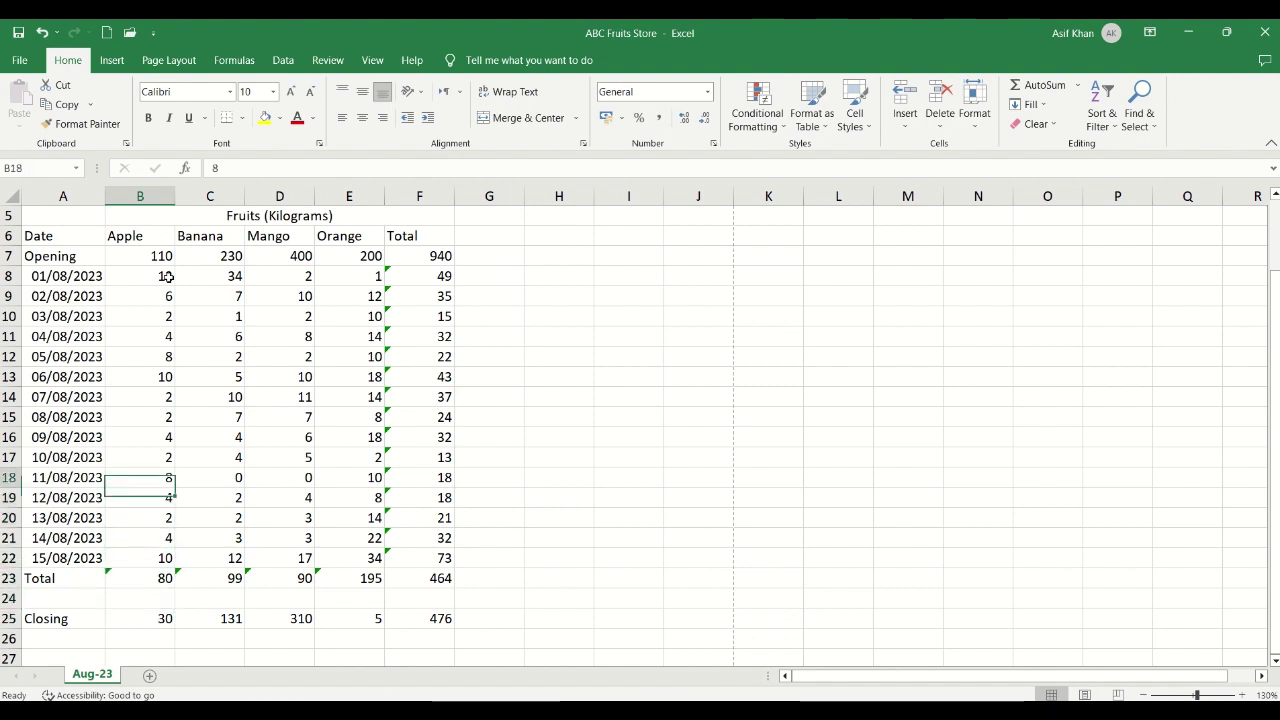
key("Up")
key("Up")
key("Up")
key("Up")
key("Up")
key("Up")
key("Up")
key("Up")
key("Up")
key("Up")
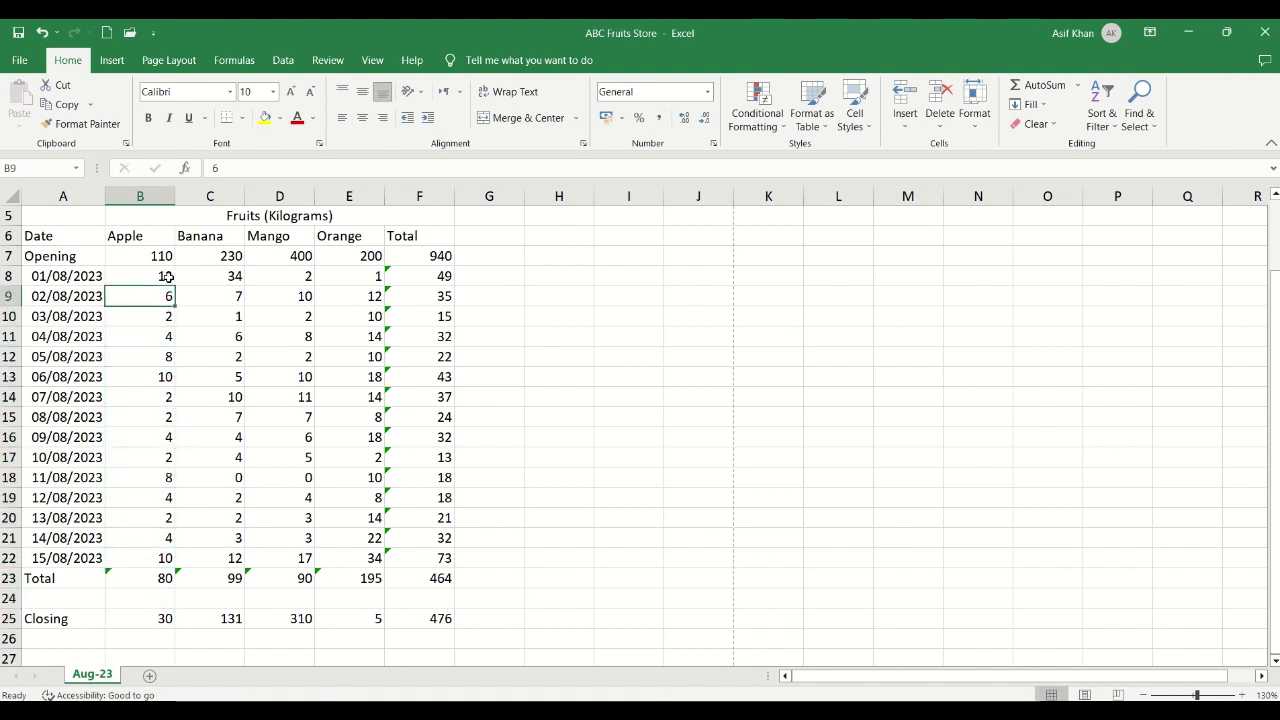
key("Up")
key("Up")
scroll(168, 277, "up", 1)
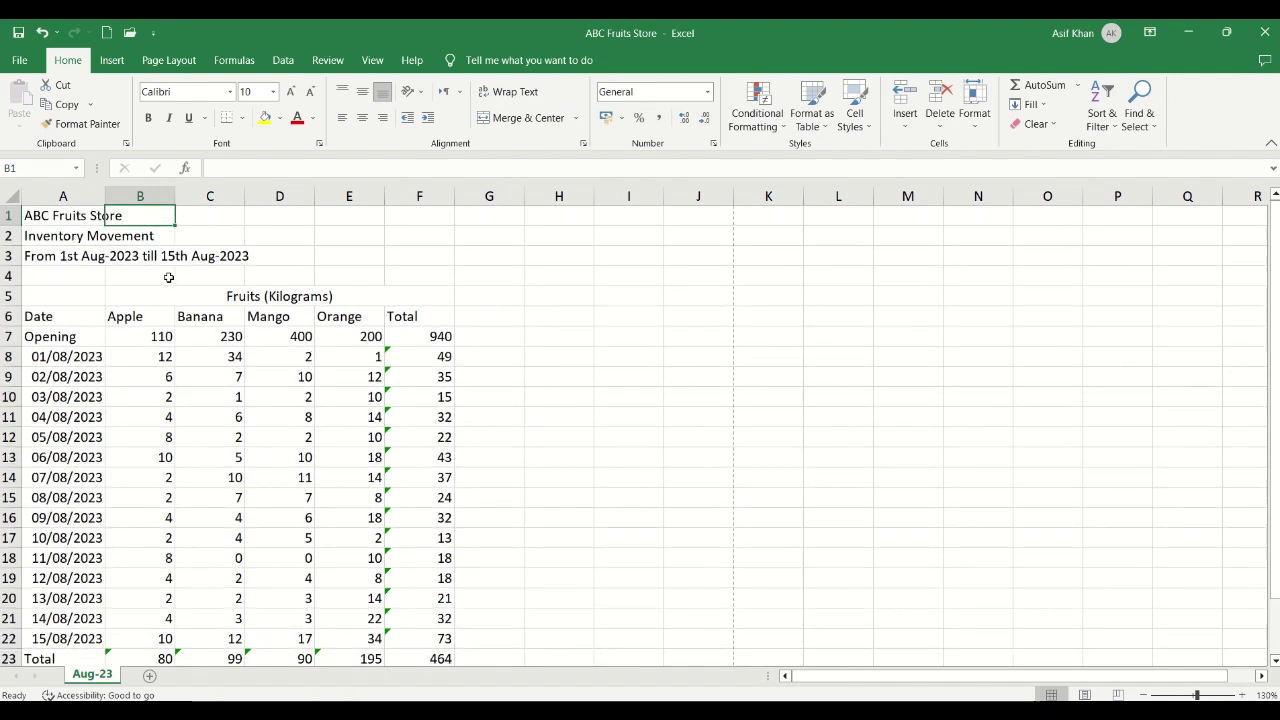
key("Down")
key("Down")
key("Down")
key("Down")
key("Up")
key("Up")
key("Up")
key("Left")
key("Up")
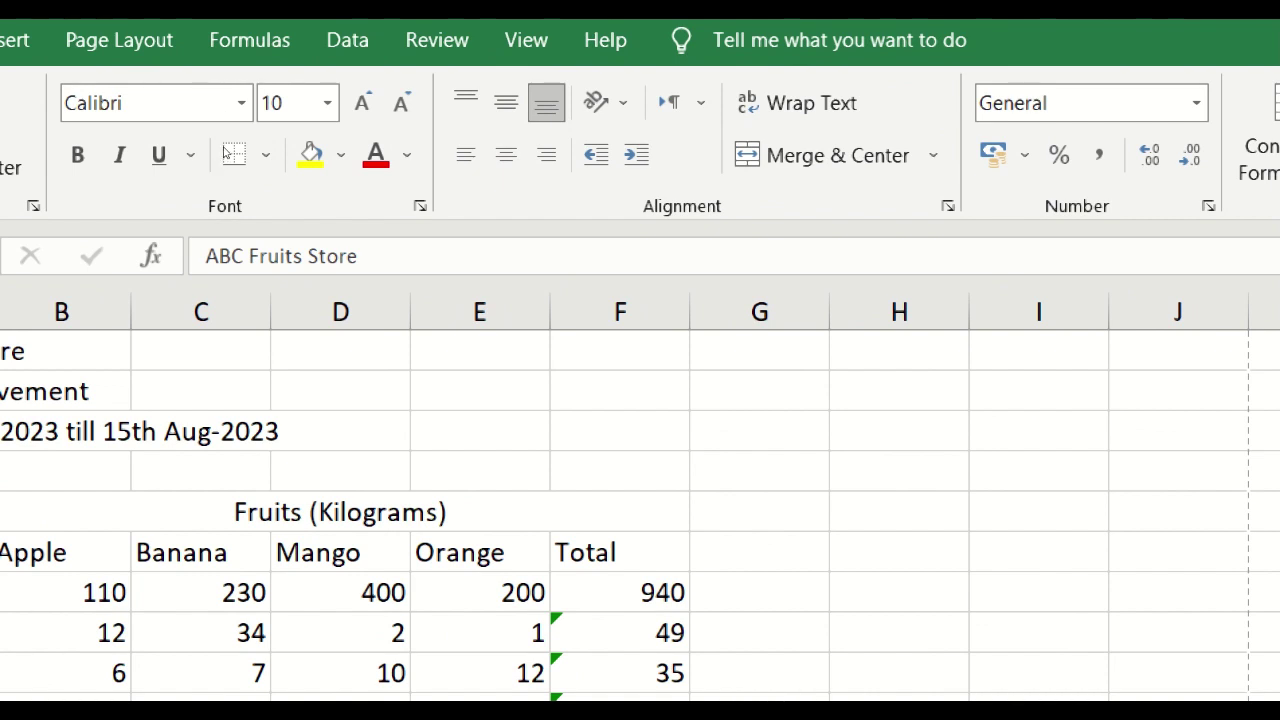
left_click(172, 99)
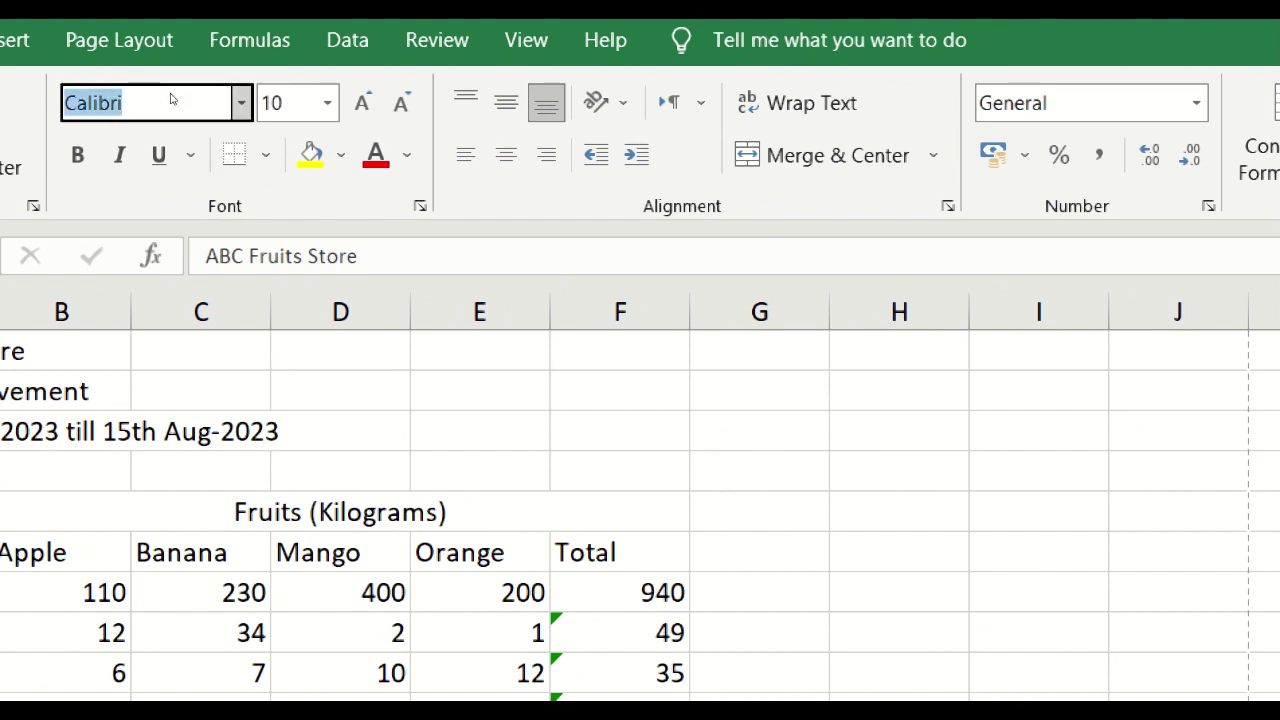
left_click(272, 103)
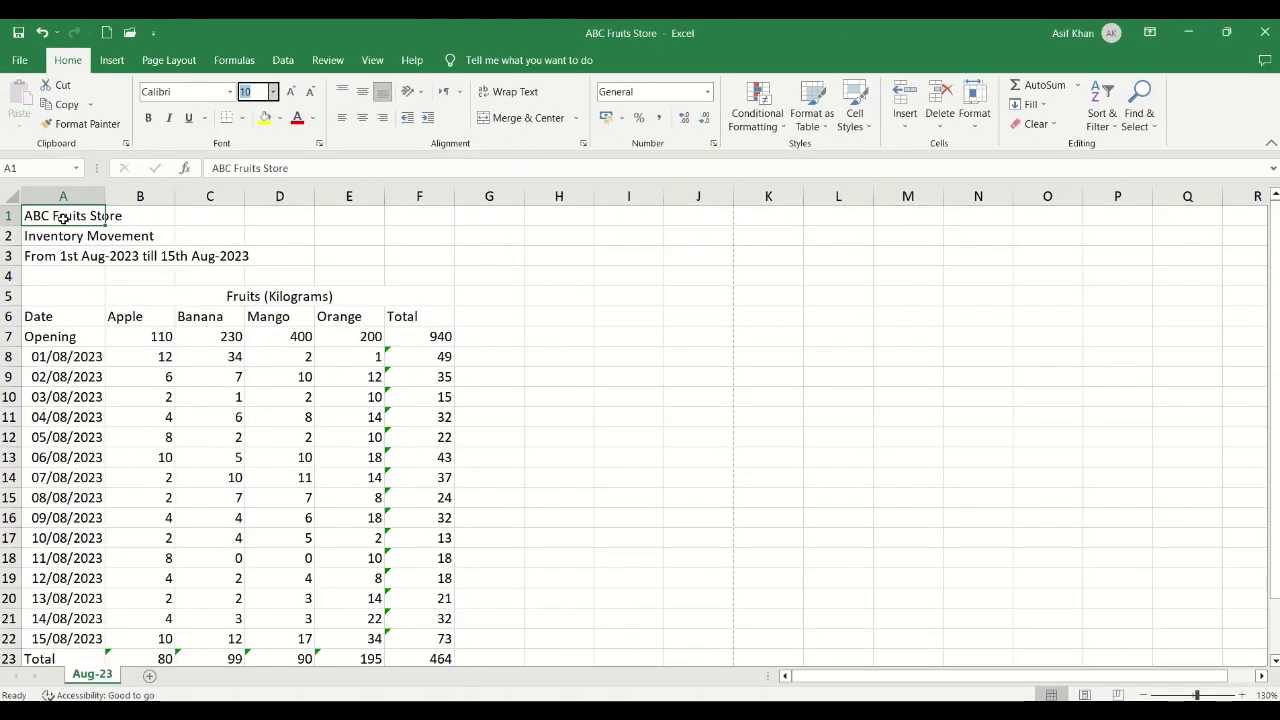
left_click(293, 92)
left_click(293, 92)
left_click(293, 92)
left_click(293, 92)
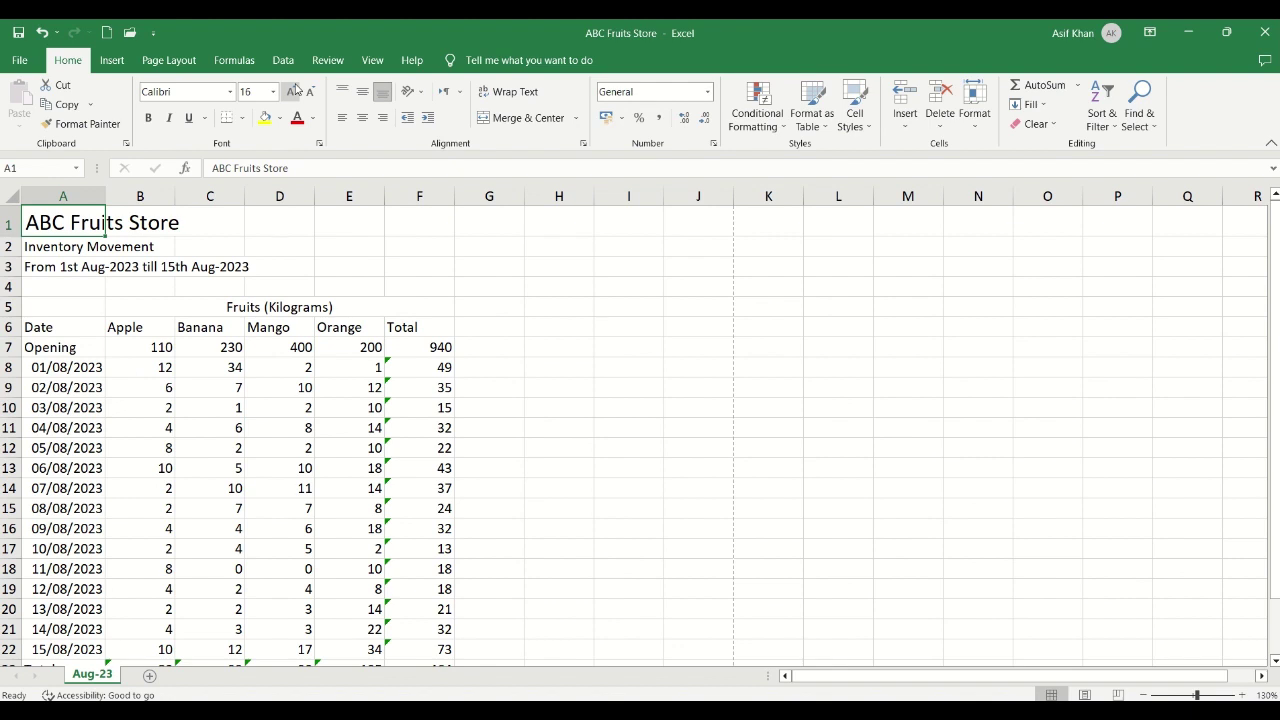
left_click(148, 117)
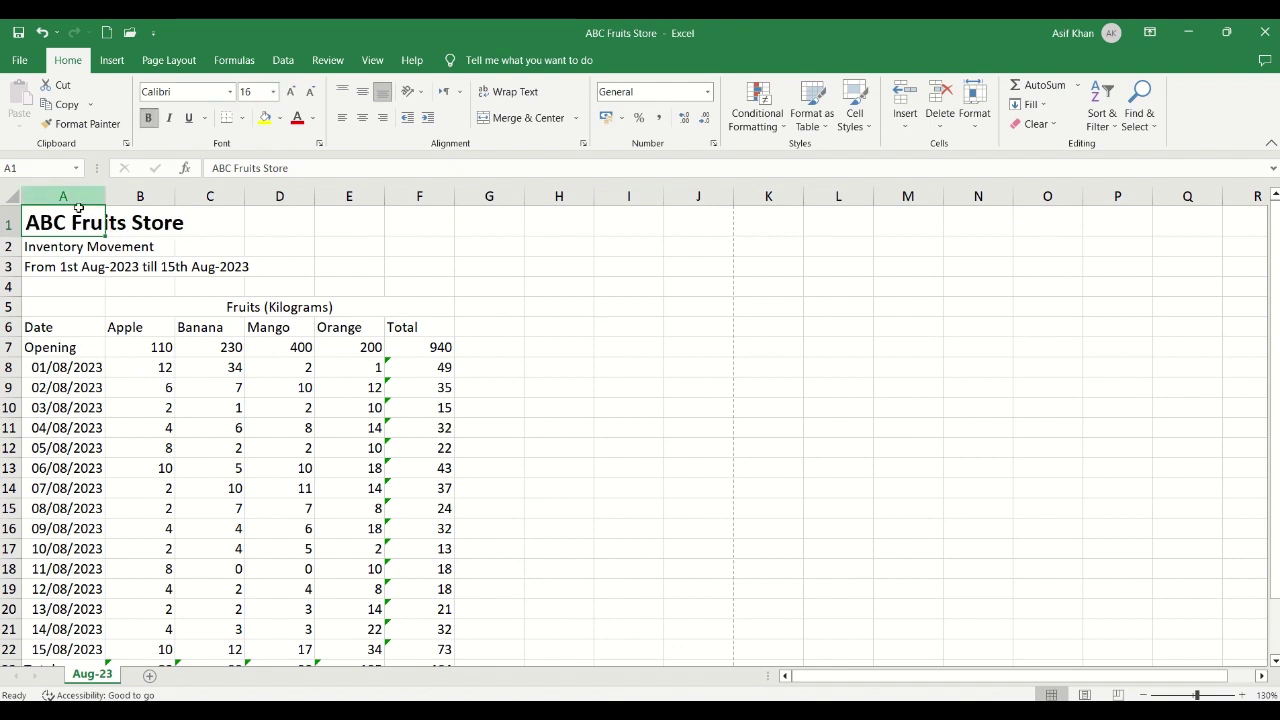
Increase the Inventory Movement subtitle in A2 to font size 11 and italicise the date range line in A3.
left_click(57, 242)
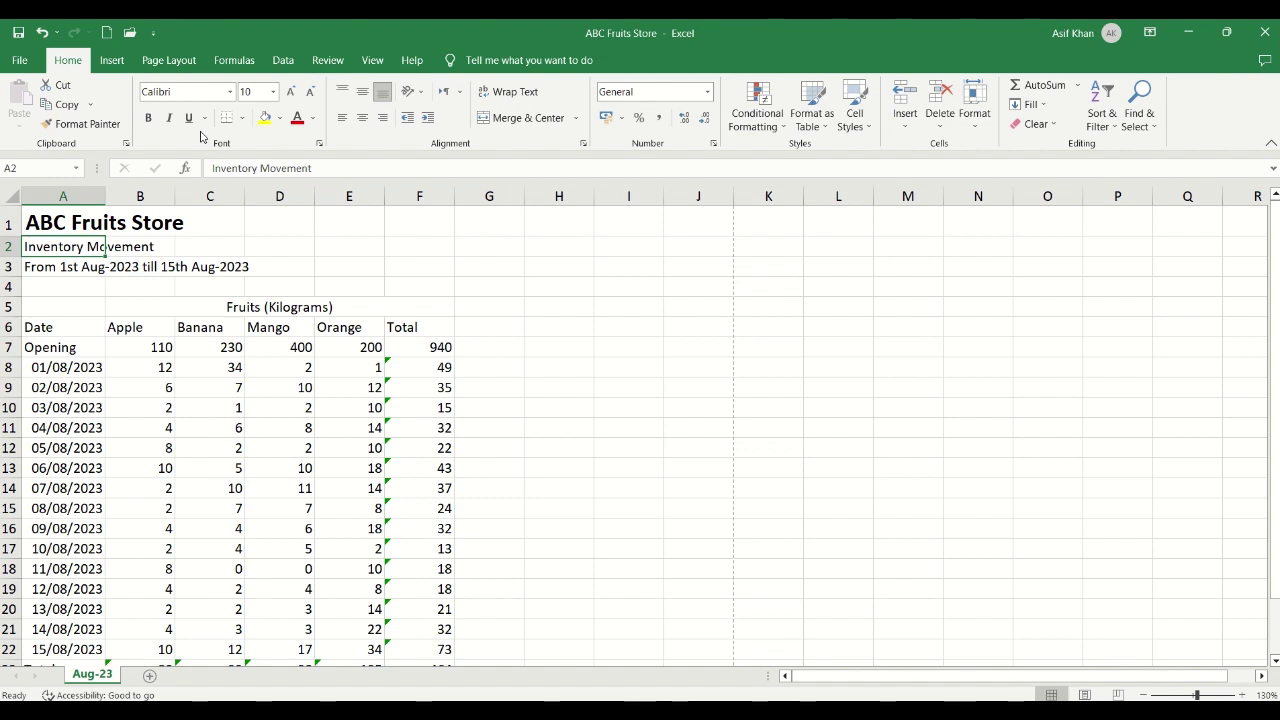
left_click(290, 92)
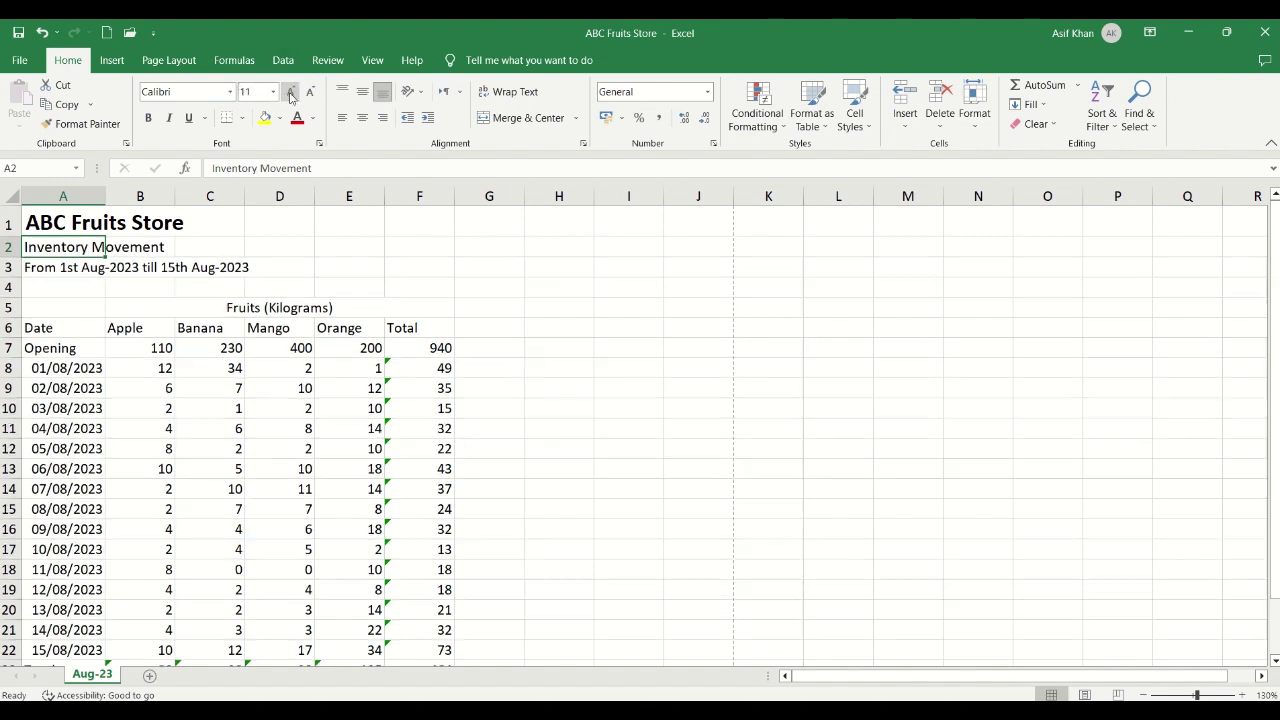
left_click(78, 271)
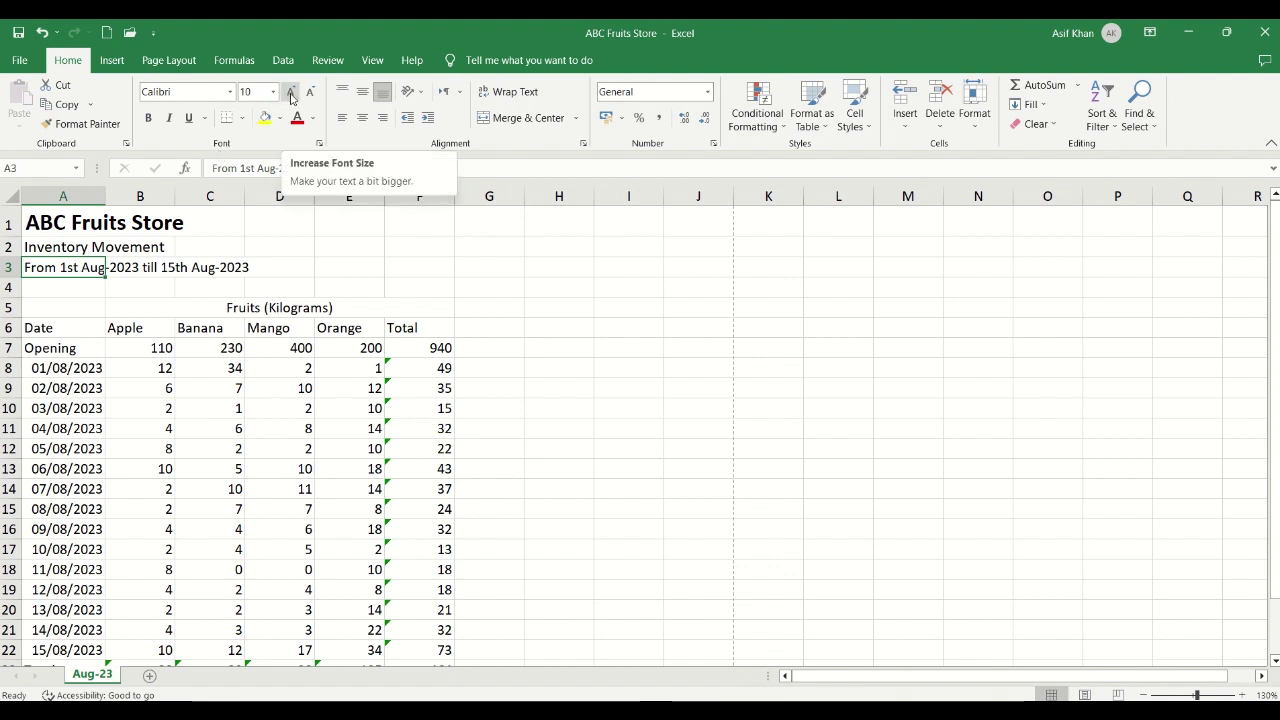
left_click(169, 118)
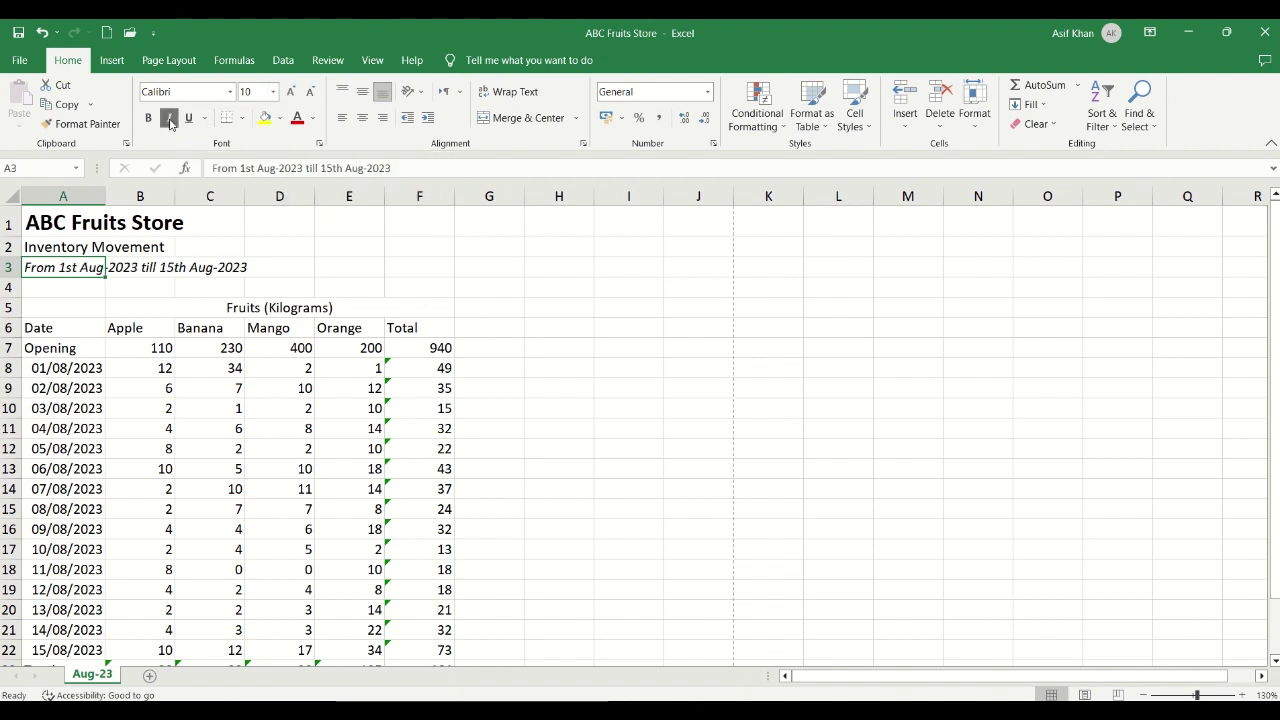
left_click(96, 293)
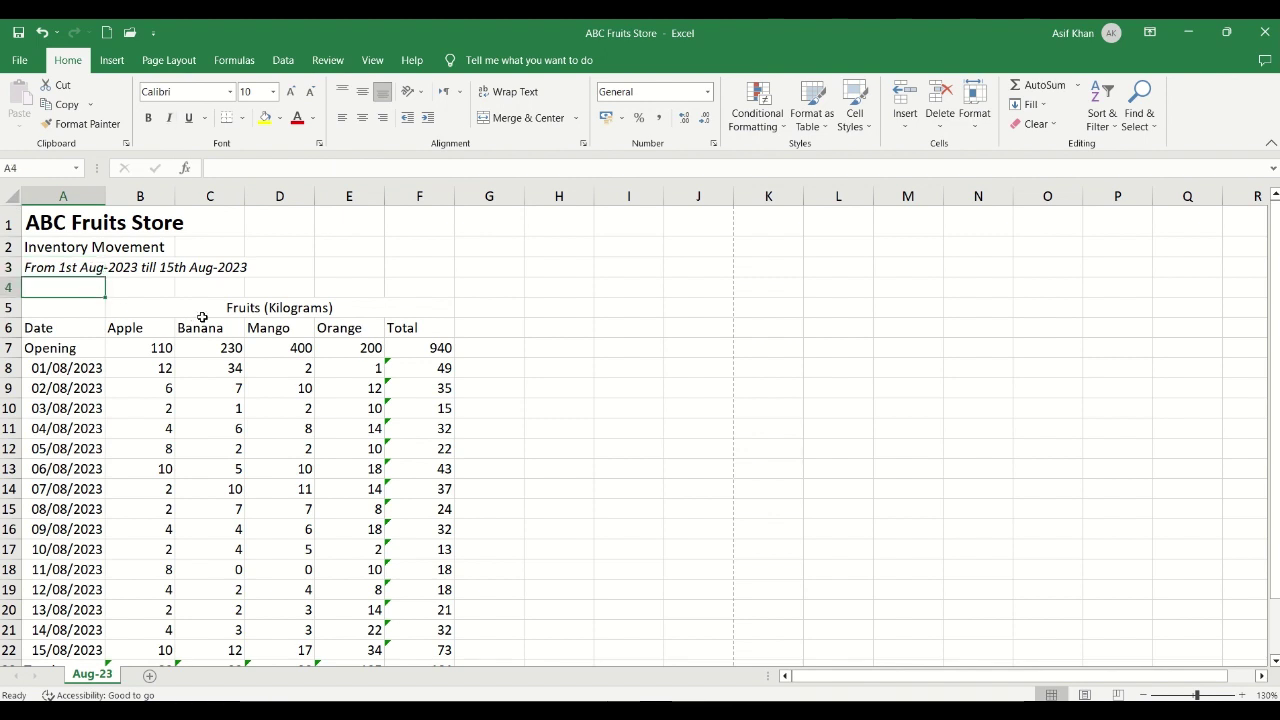
Apply All Borders to the merged Fruits (Kilograms) heading in B5.
left_click(129, 313)
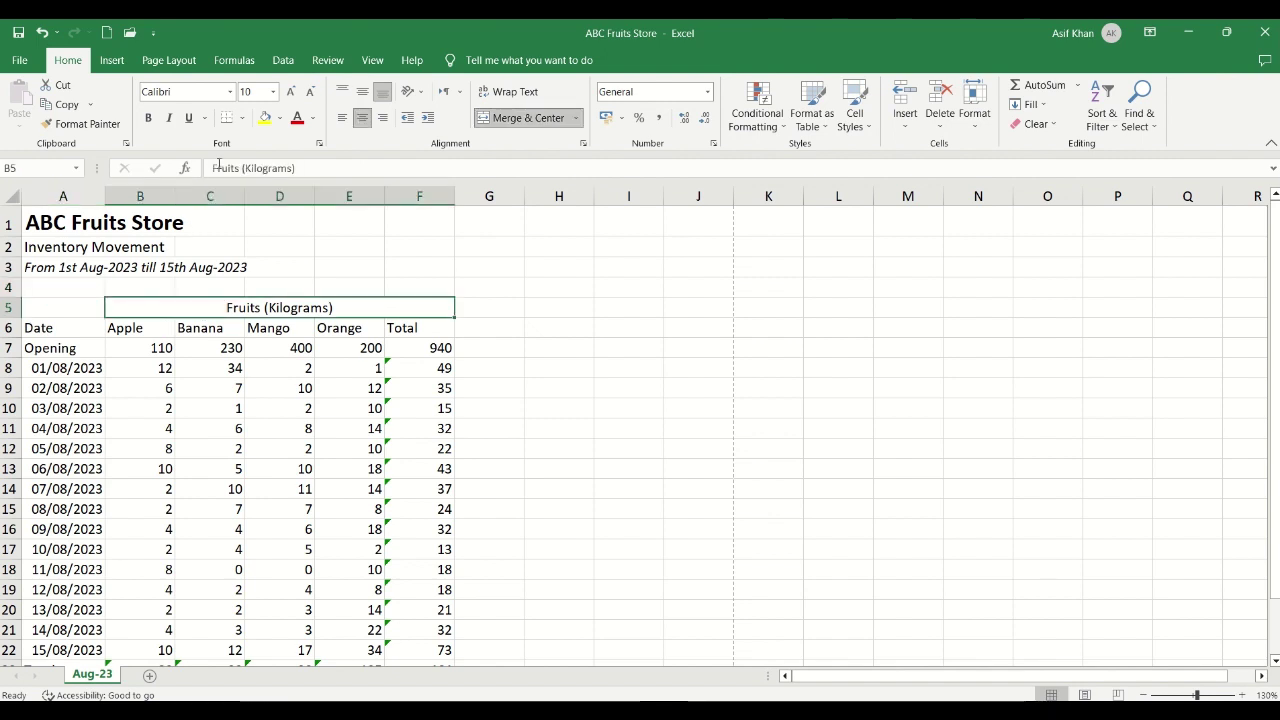
left_click(241, 118)
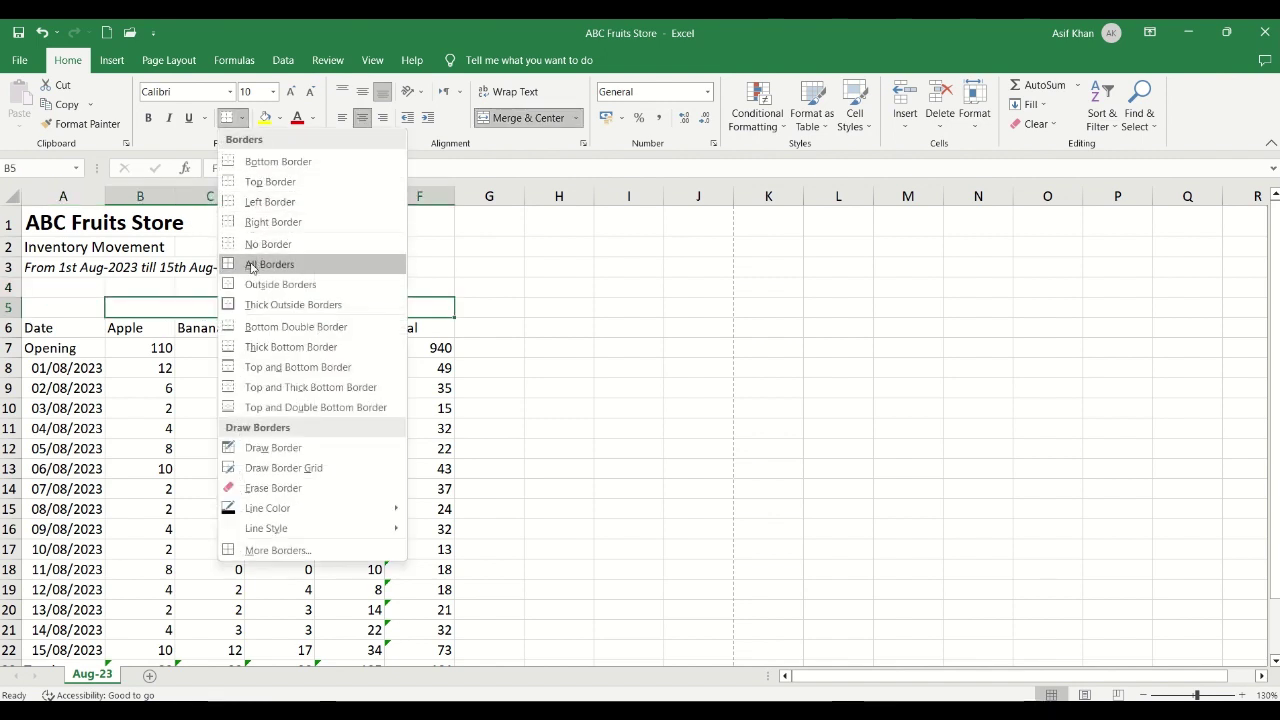
left_click(262, 264)
Apply Thick Outside Borders to the column header row A6:F6 and switch it to All Borders.
left_click_drag(141, 326, 356, 331)
key("Home")
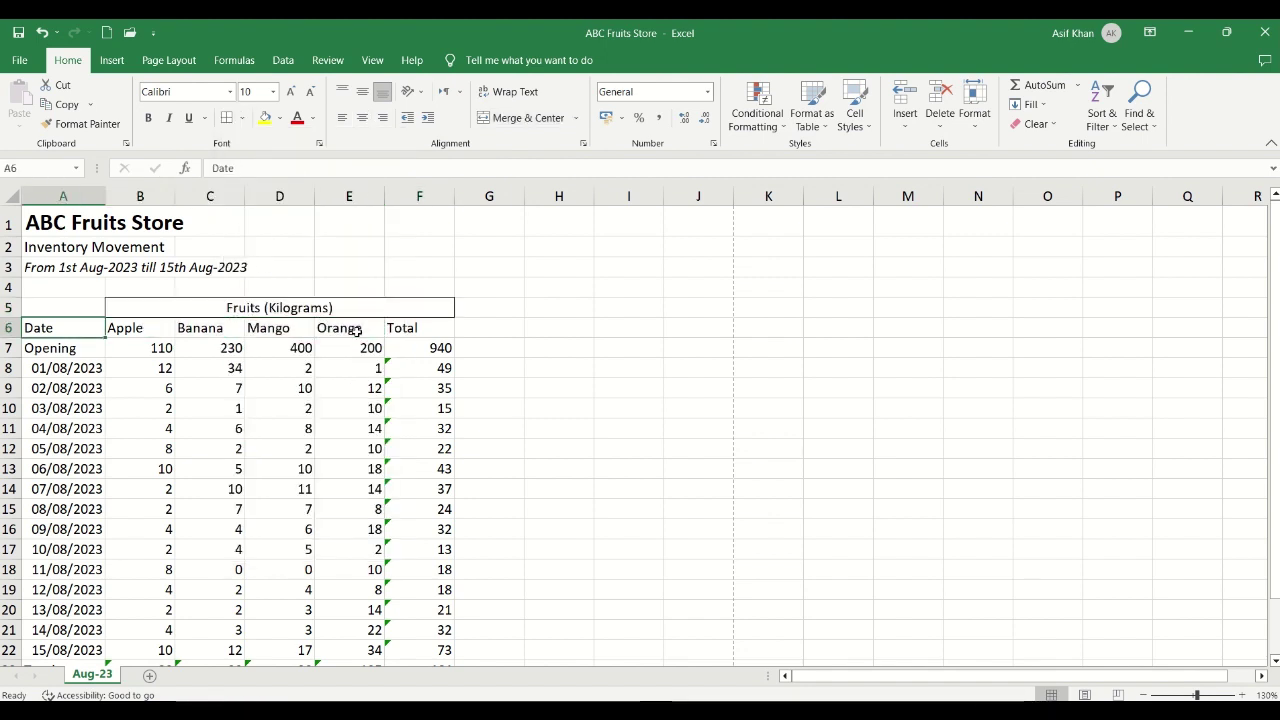
key("shift+Right")
key("shift+Right")
key("shift+Right")
key("shift+Right")
key("shift+Right")
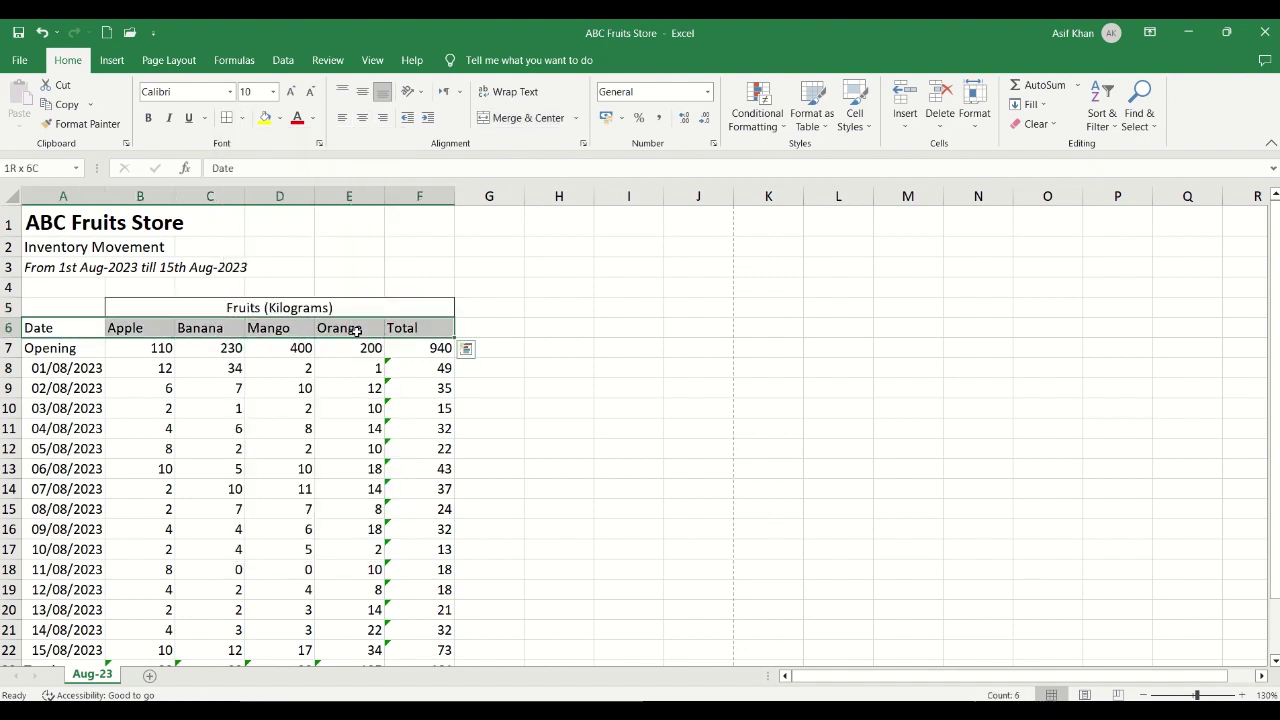
left_click(241, 118)
left_click(245, 304)
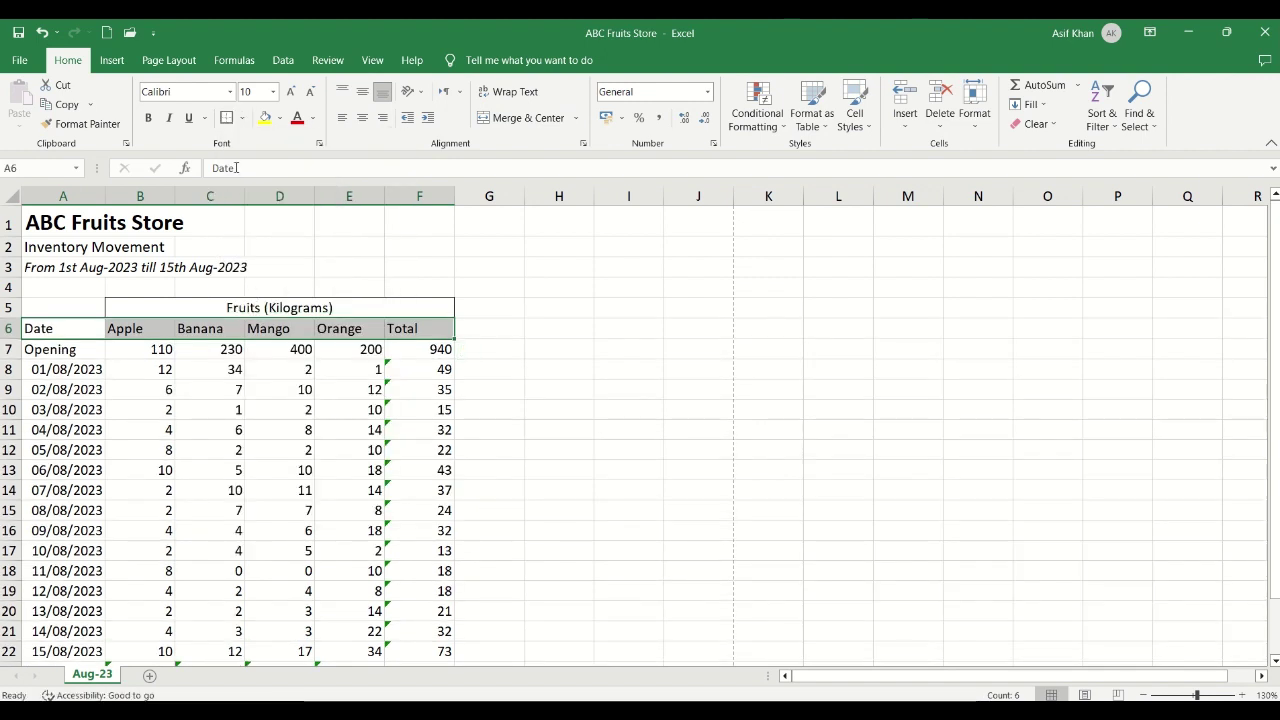
left_click(240, 119)
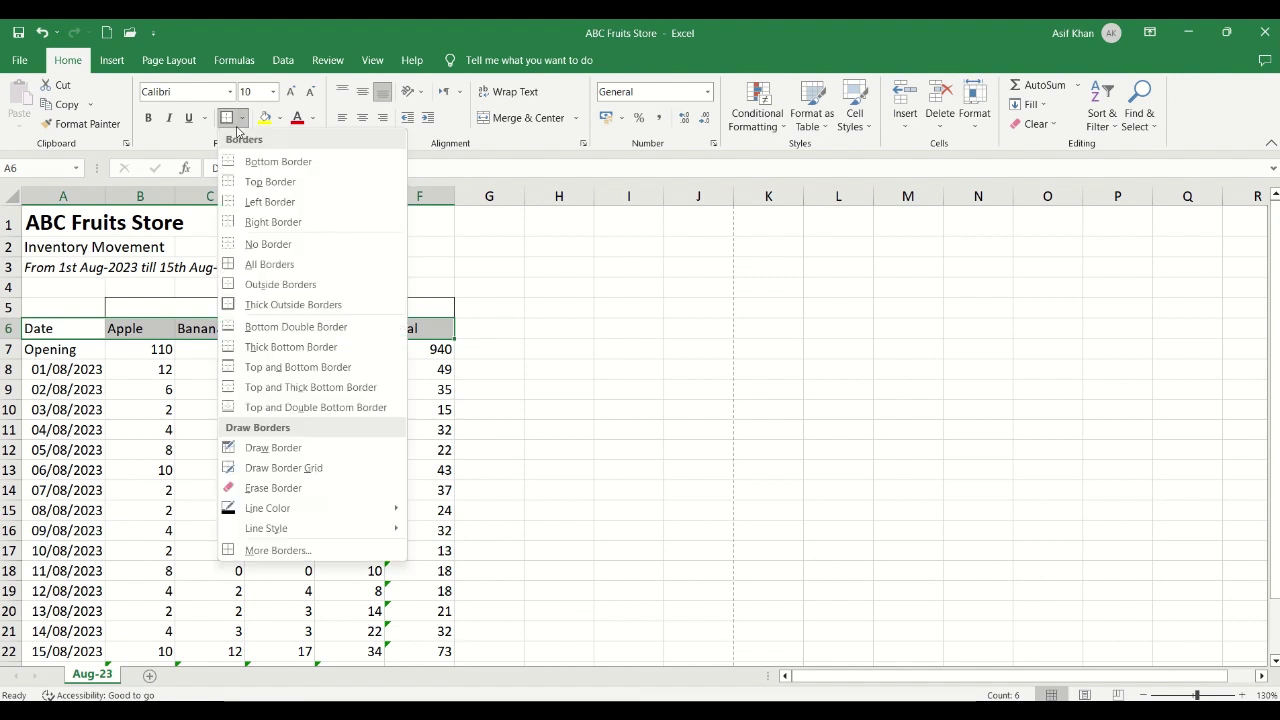
left_click(248, 265)
Apply Thick Outside Borders to the merged Fruits (Kilograms) heading in B5.
left_click(228, 306)
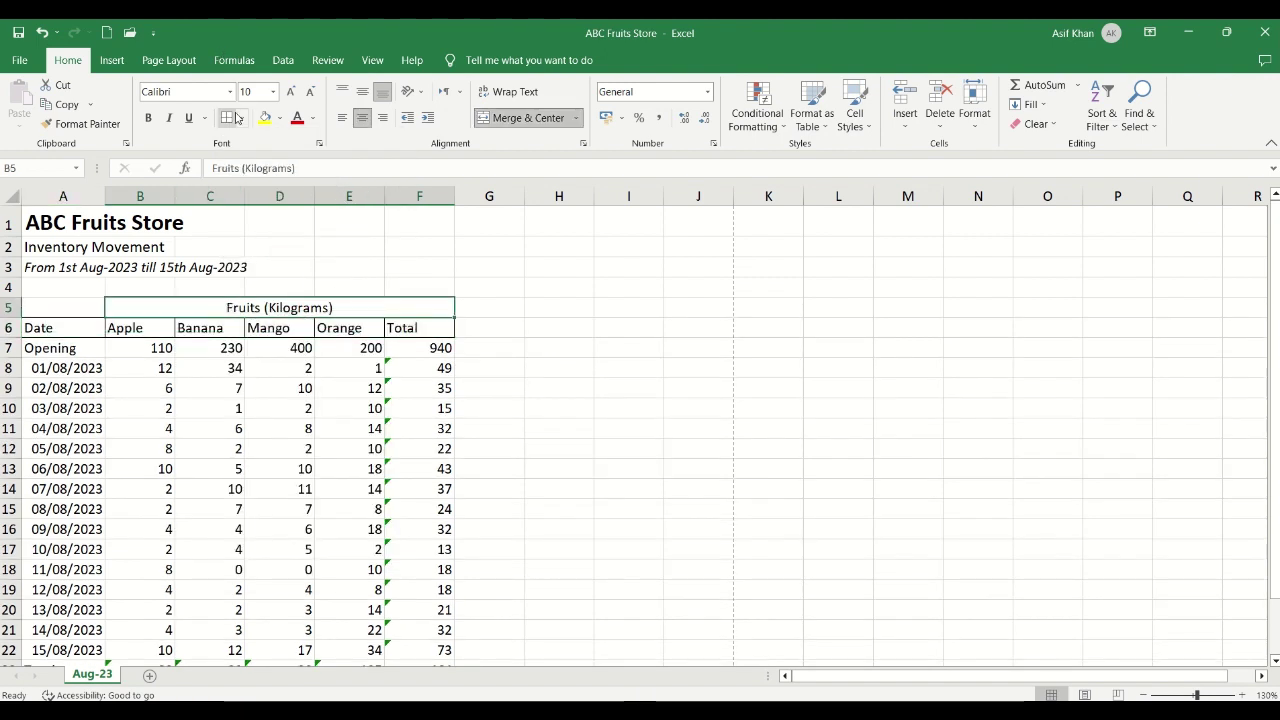
left_click(241, 118)
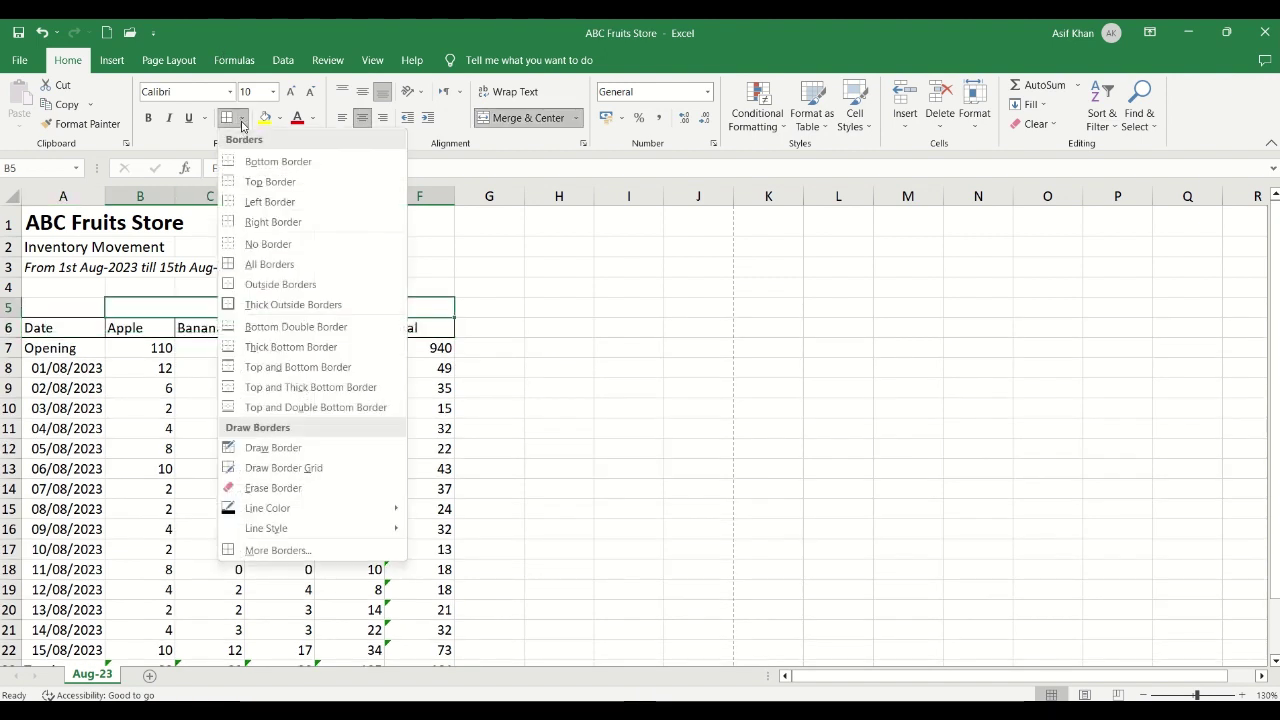
left_click(250, 304)
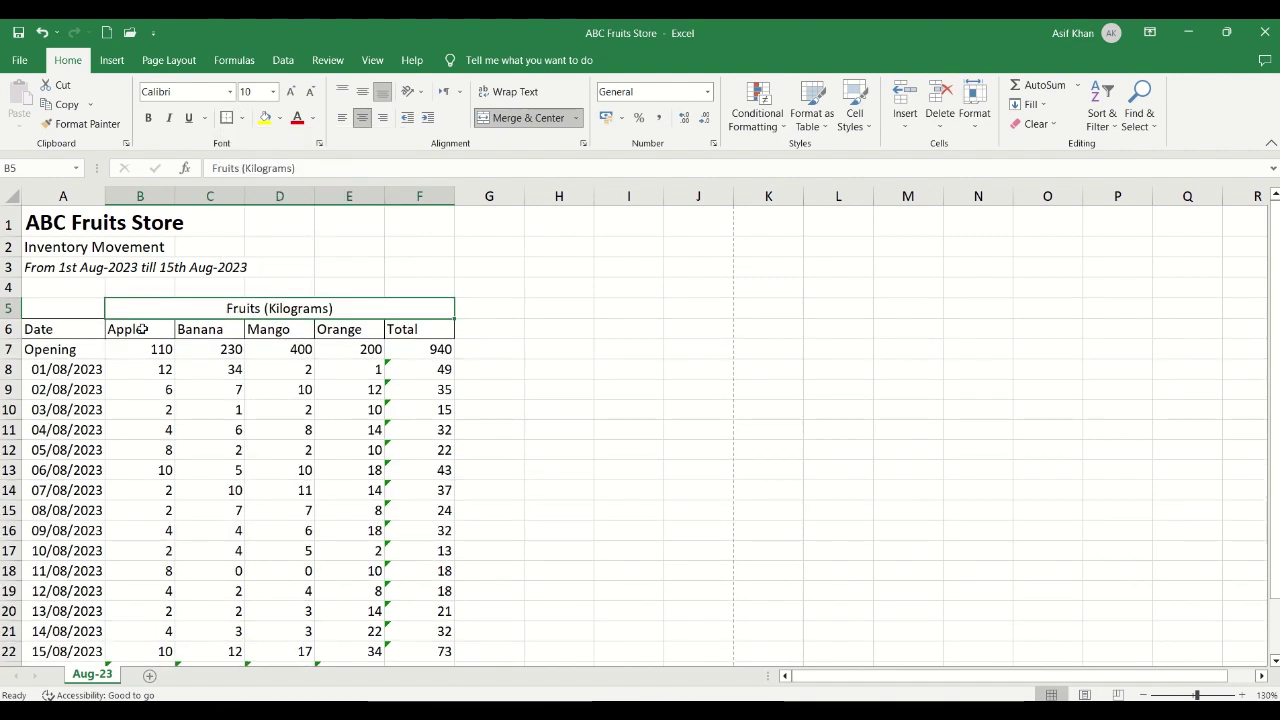
Apply Thick Outside Borders to the column header row A6:F6.
left_click(100, 334)
left_click_drag(100, 334, 408, 330)
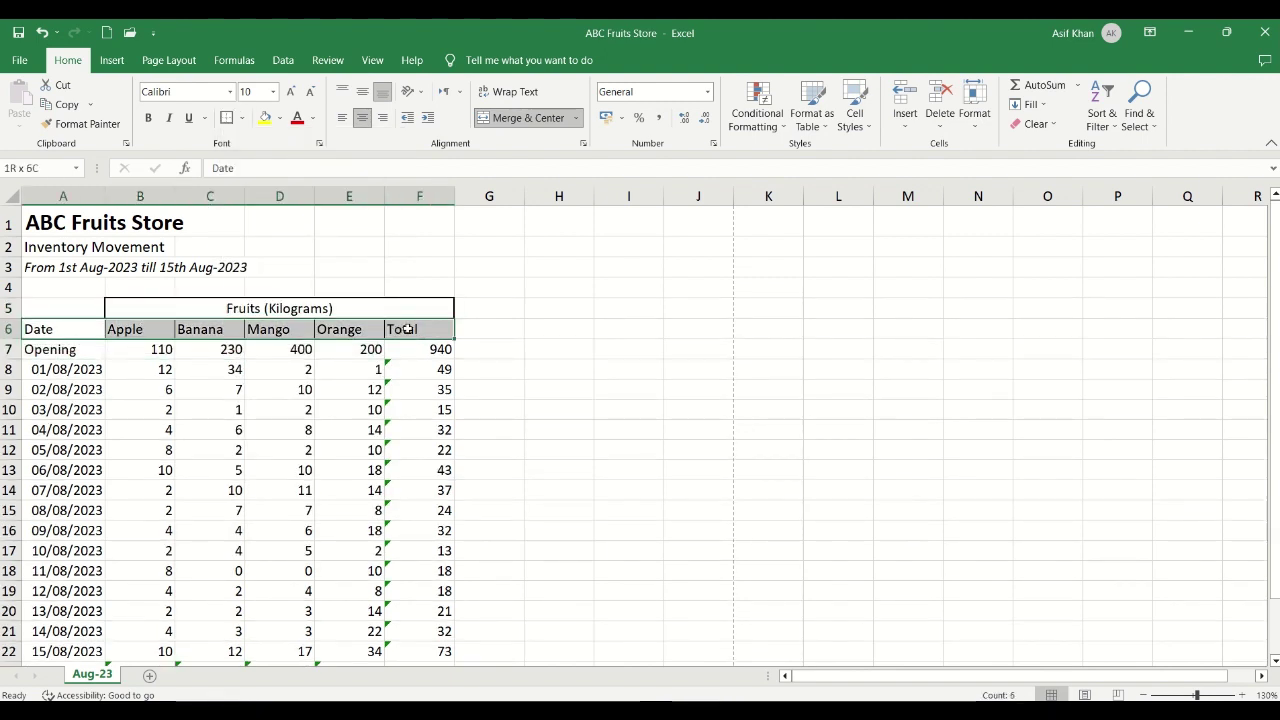
left_click(228, 117)
left_click(280, 470)
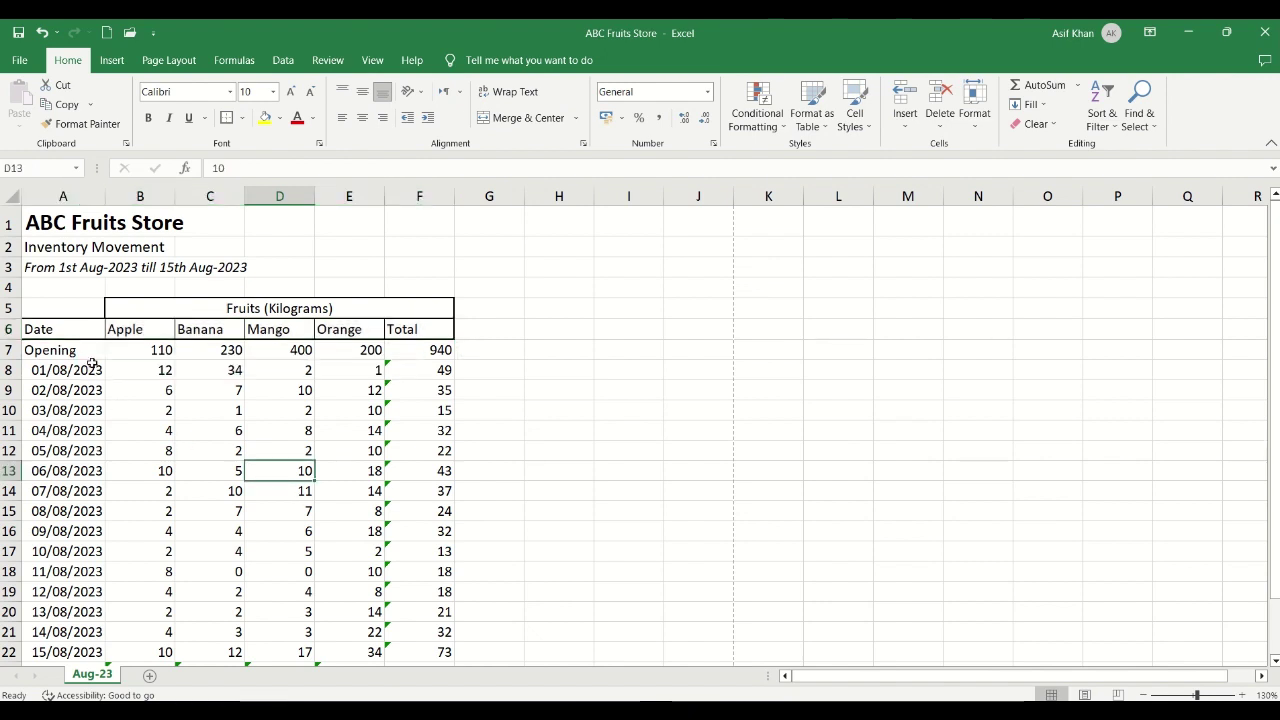
Italicise the Opening row A7:F7 and bold the Total column figures in F7:F22.
left_click_drag(91, 356, 414, 349)
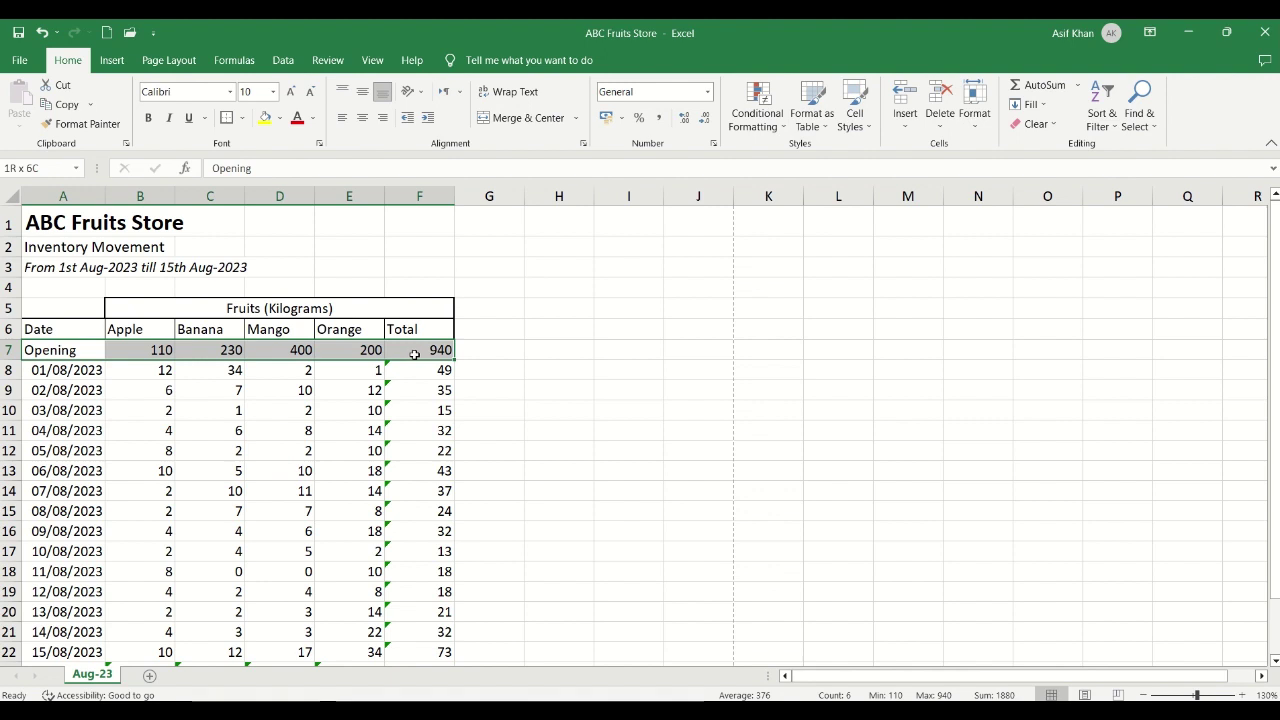
left_click(169, 118)
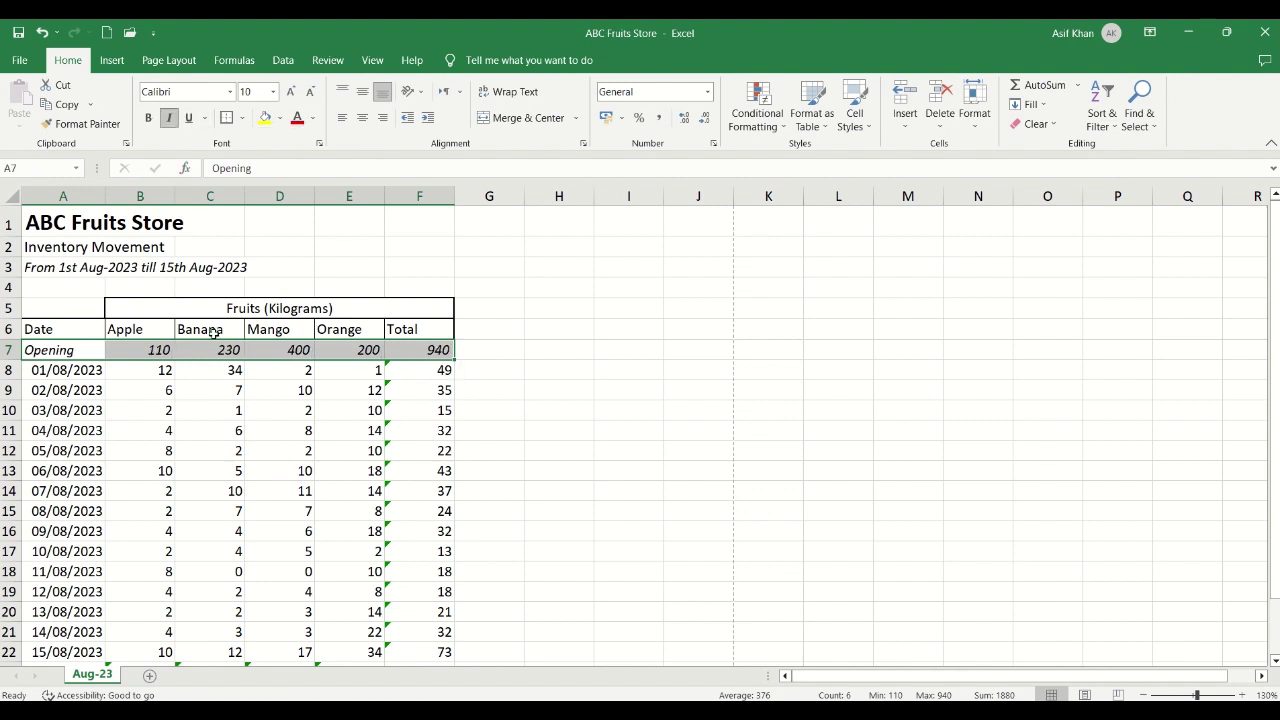
scroll(214, 446, "down", 1)
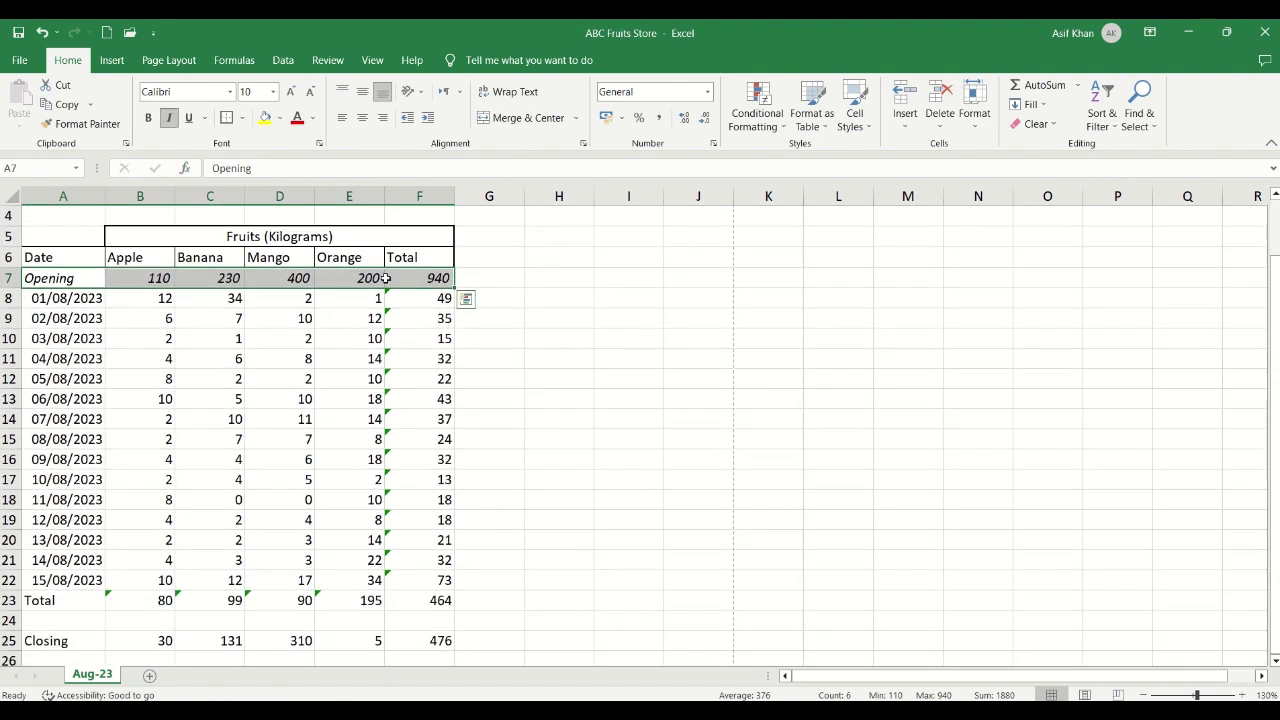
scroll(431, 237, "down", 1)
scroll(431, 237, "up", 1)
left_click(426, 278)
key("ctrl+shift+Down")
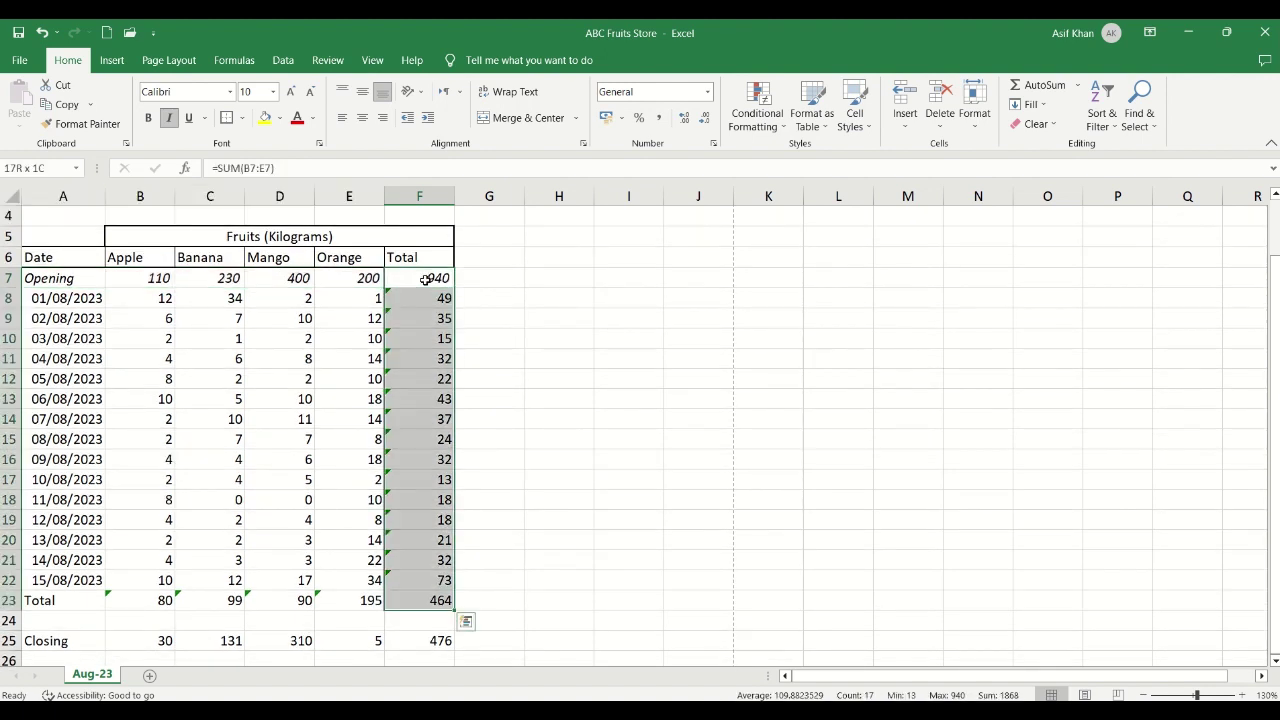
key("shift+Up")
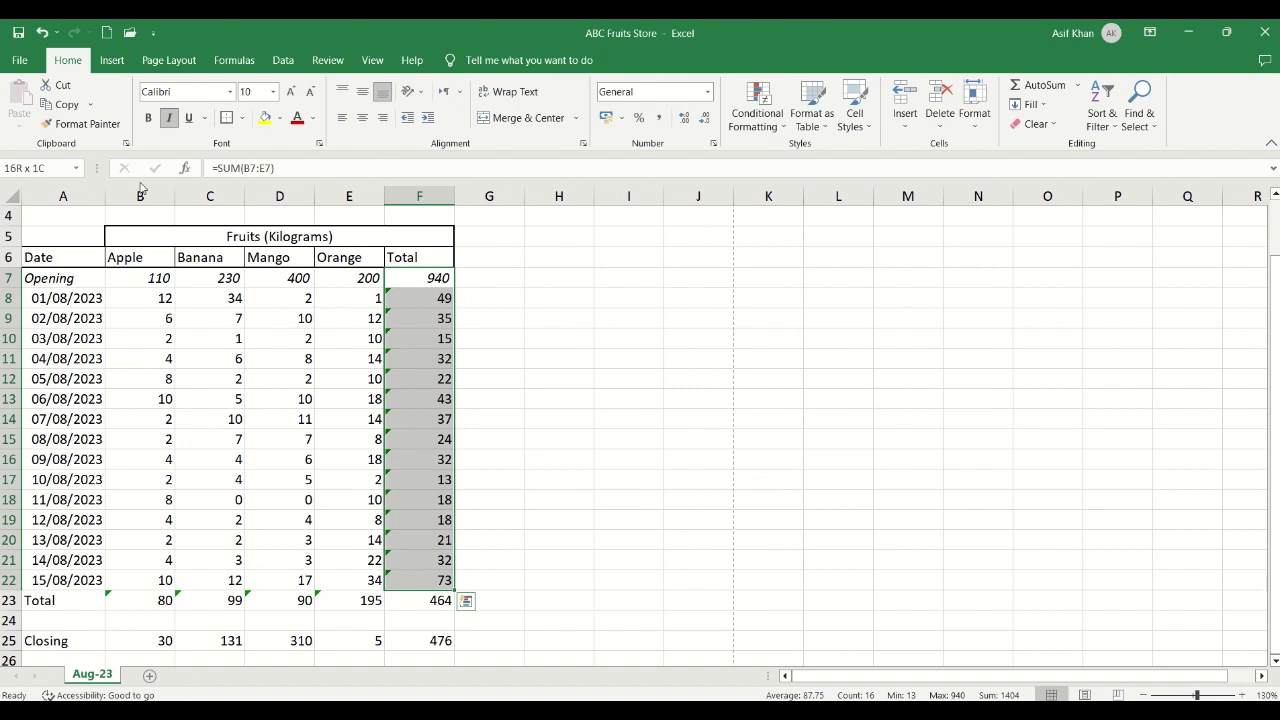
left_click(147, 119)
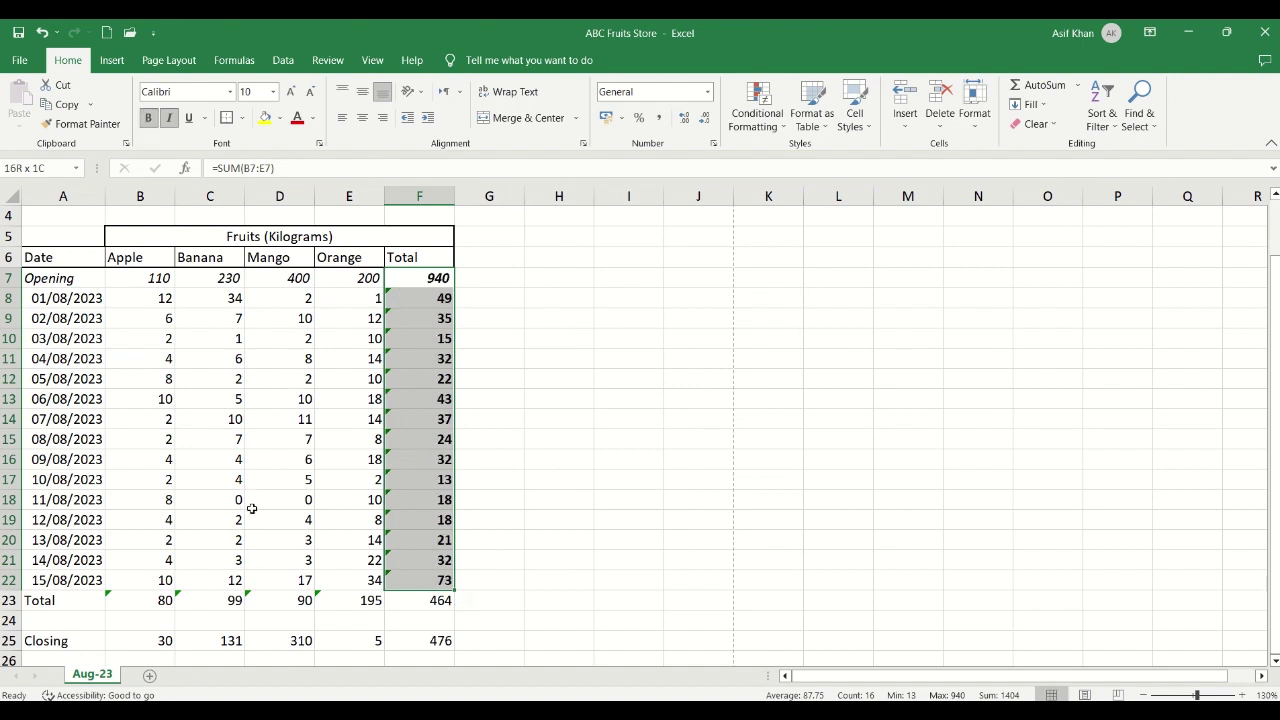
Apply All Borders and Thick Outside Borders to the Total row A23:F23.
scroll(252, 508, "down", 1)
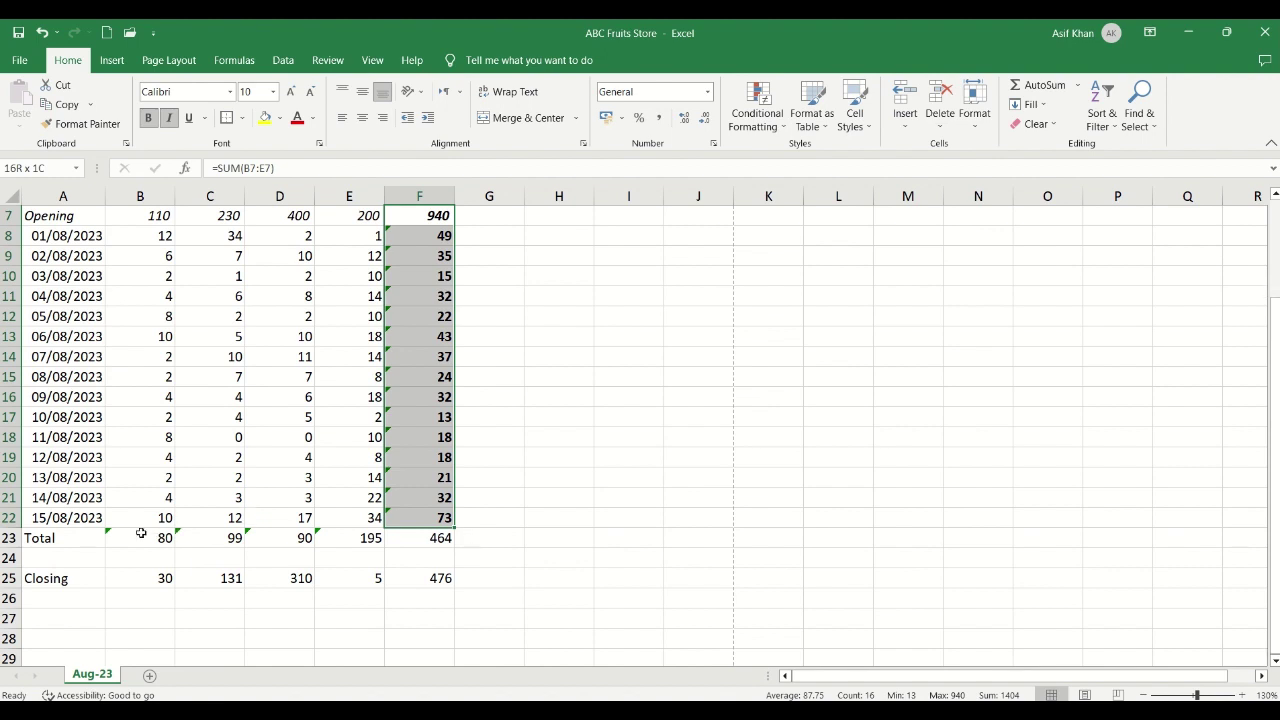
left_click_drag(97, 538, 418, 537)
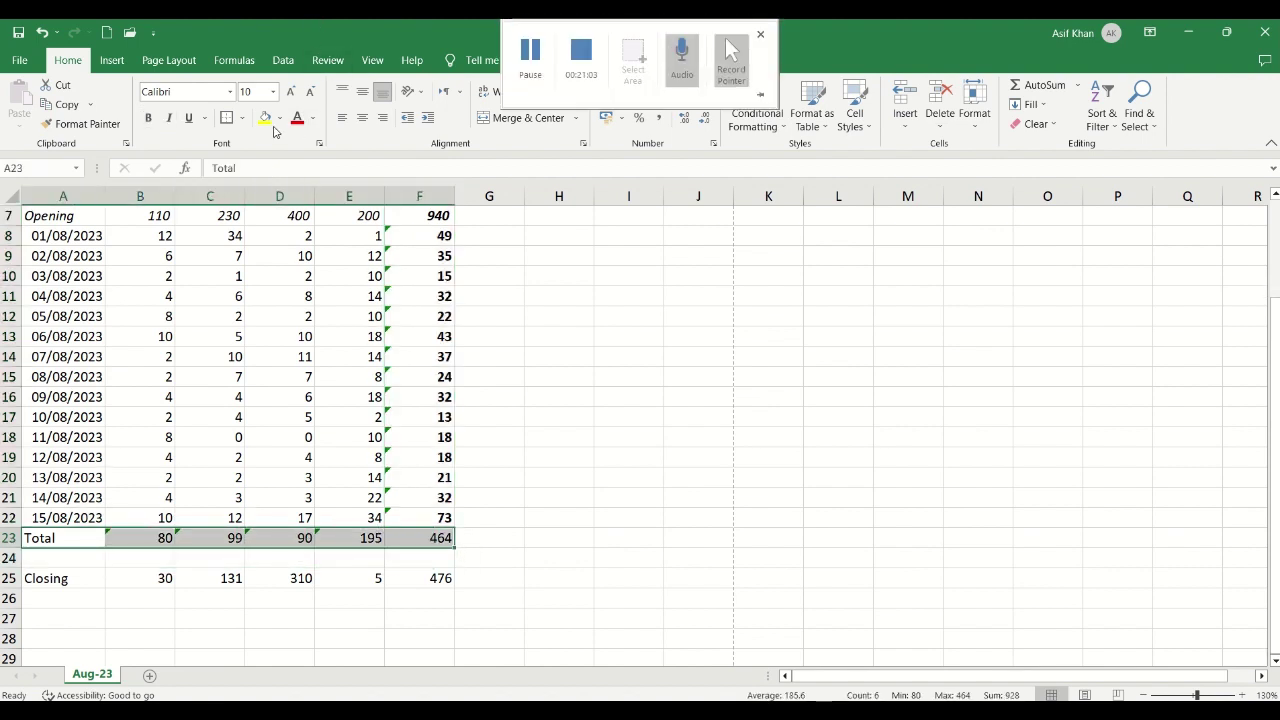
left_click(240, 119)
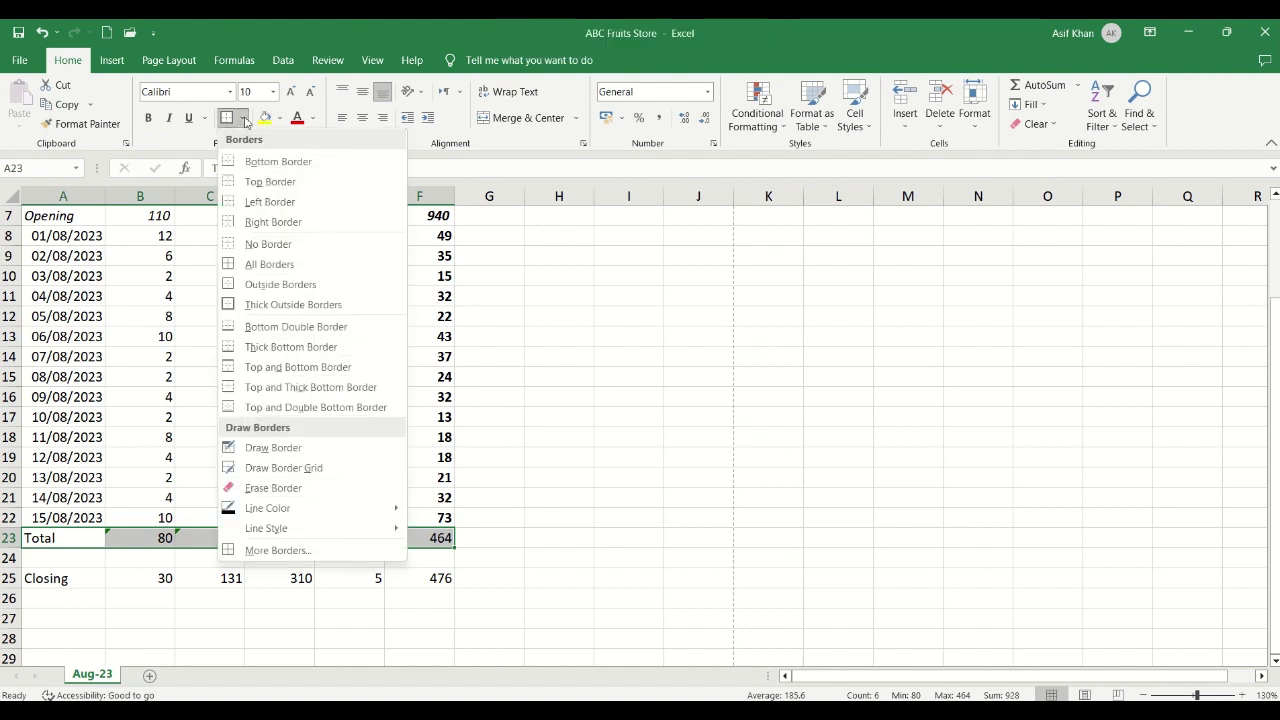
left_click(263, 246)
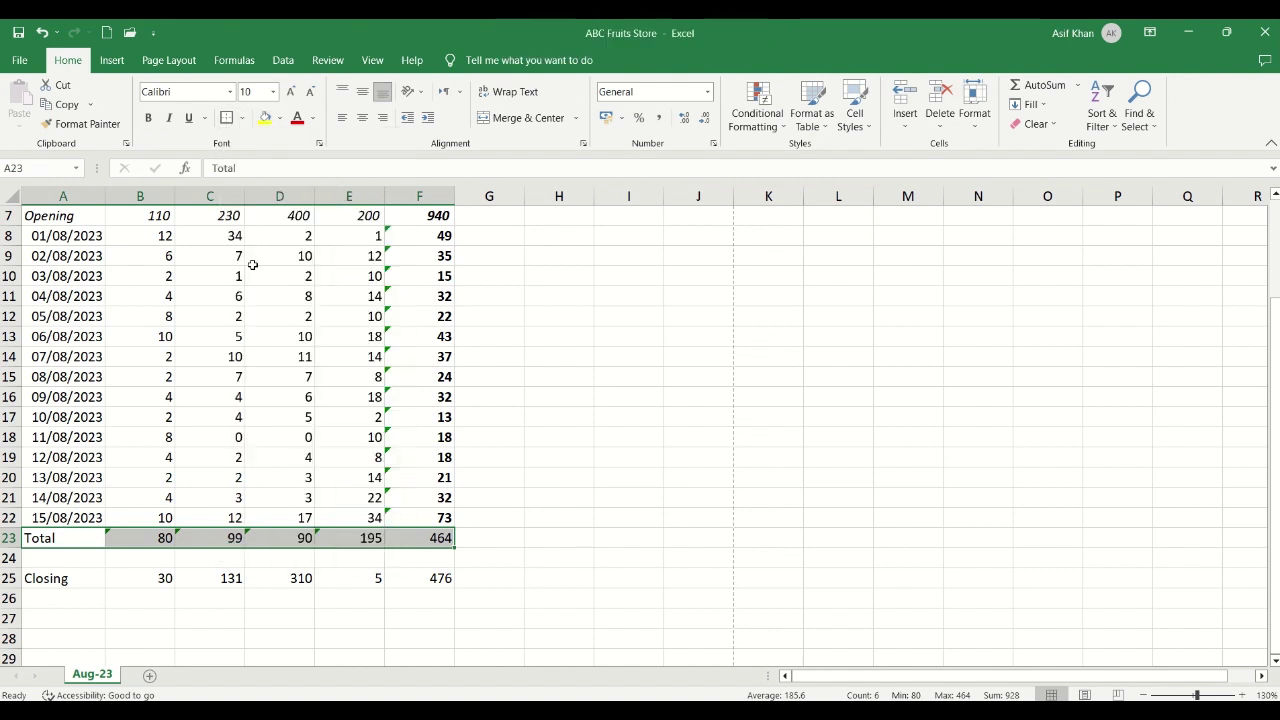
left_click(241, 118)
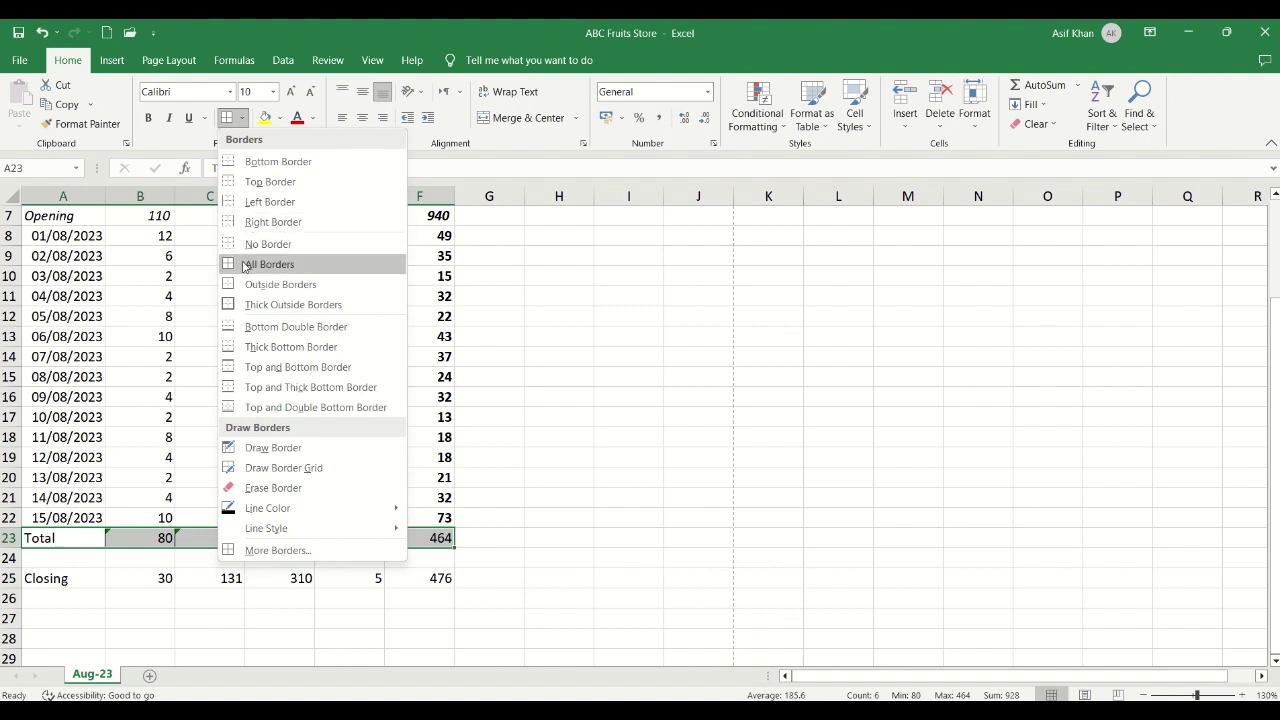
left_click(250, 305)
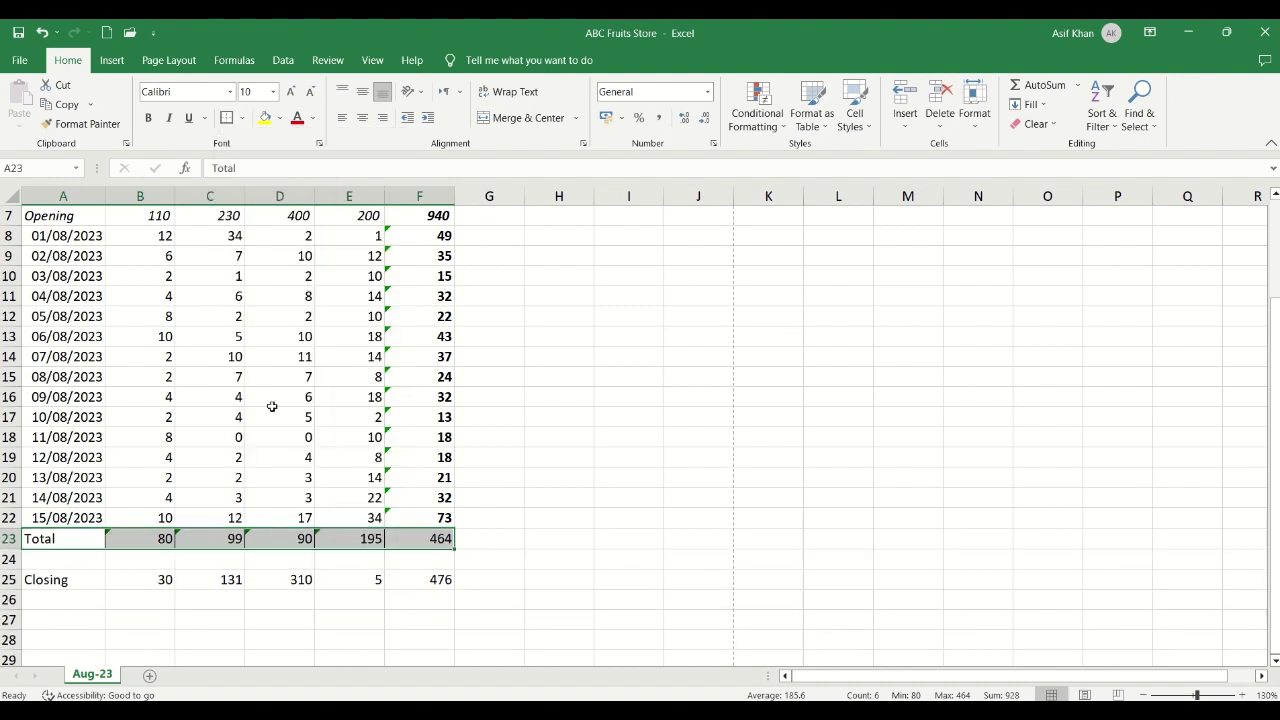
left_click(78, 541)
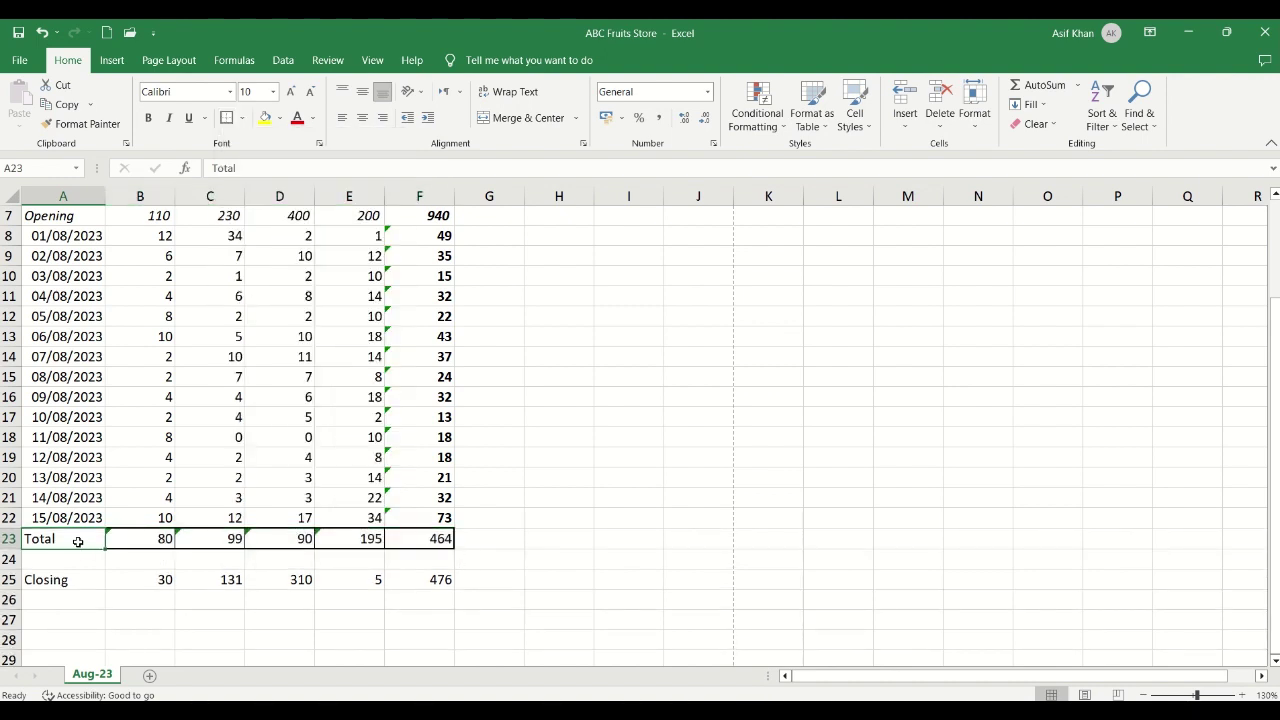
Copy the formatting of the Total row A23:F23 onto the Closing row A25:F25 with Format Painter.
scroll(78, 541, "up", 1)
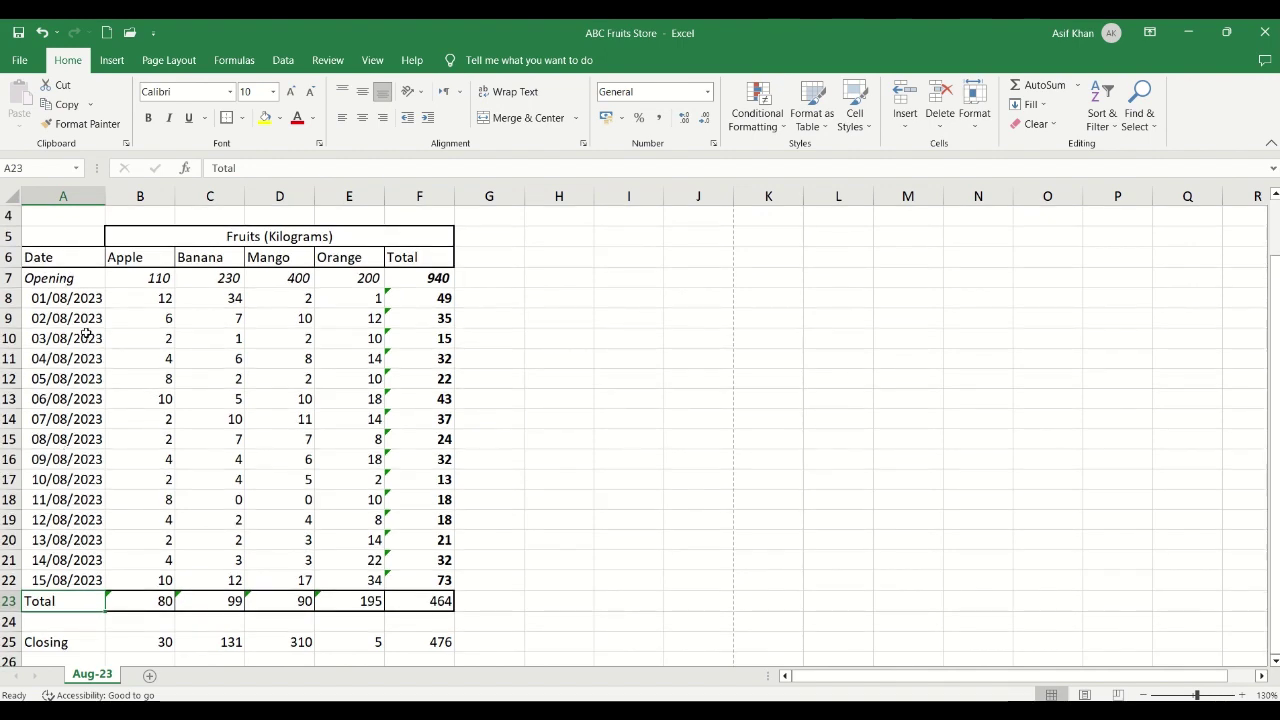
scroll(95, 457, "down", 1)
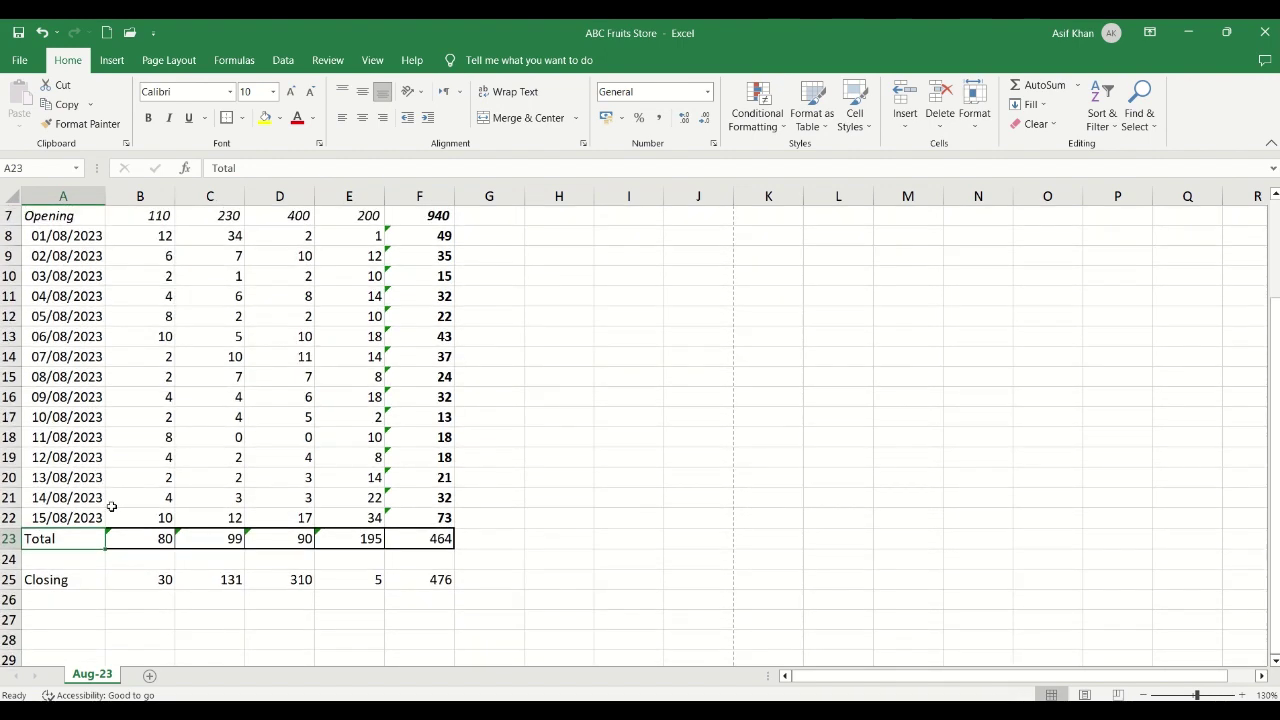
left_click(70, 583)
left_click_drag(70, 538, 396, 541)
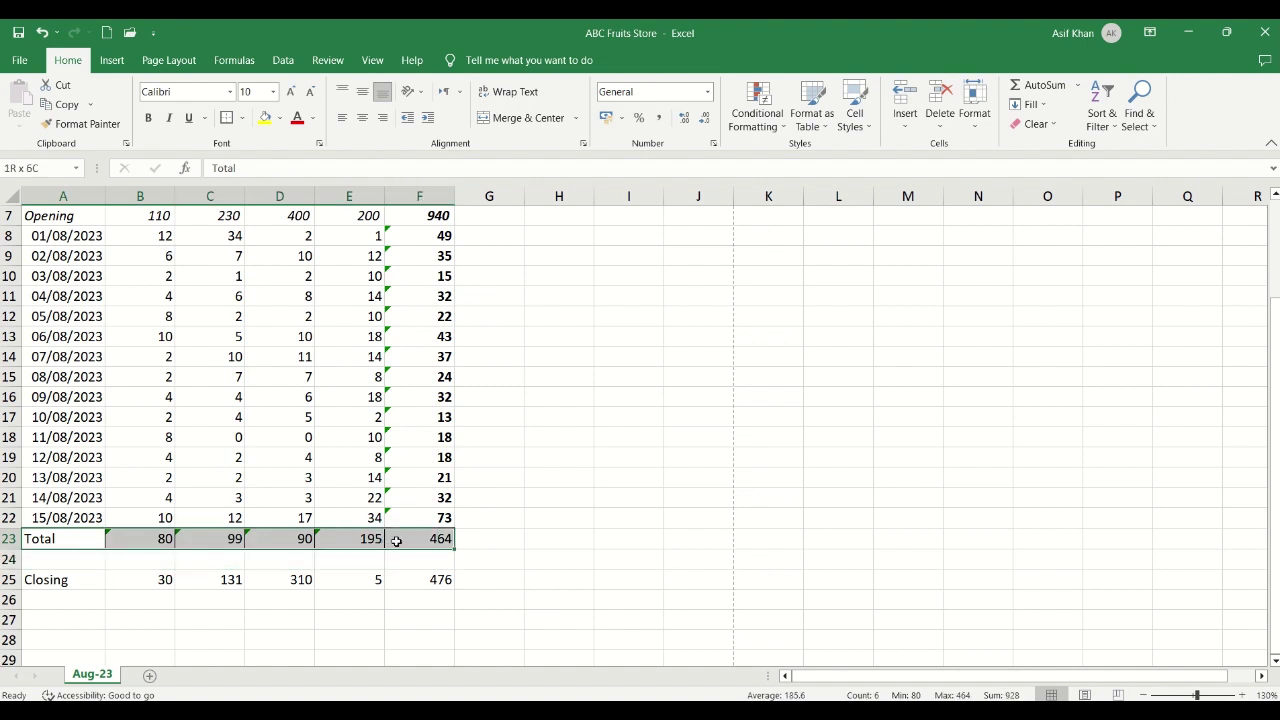
left_click(80, 124)
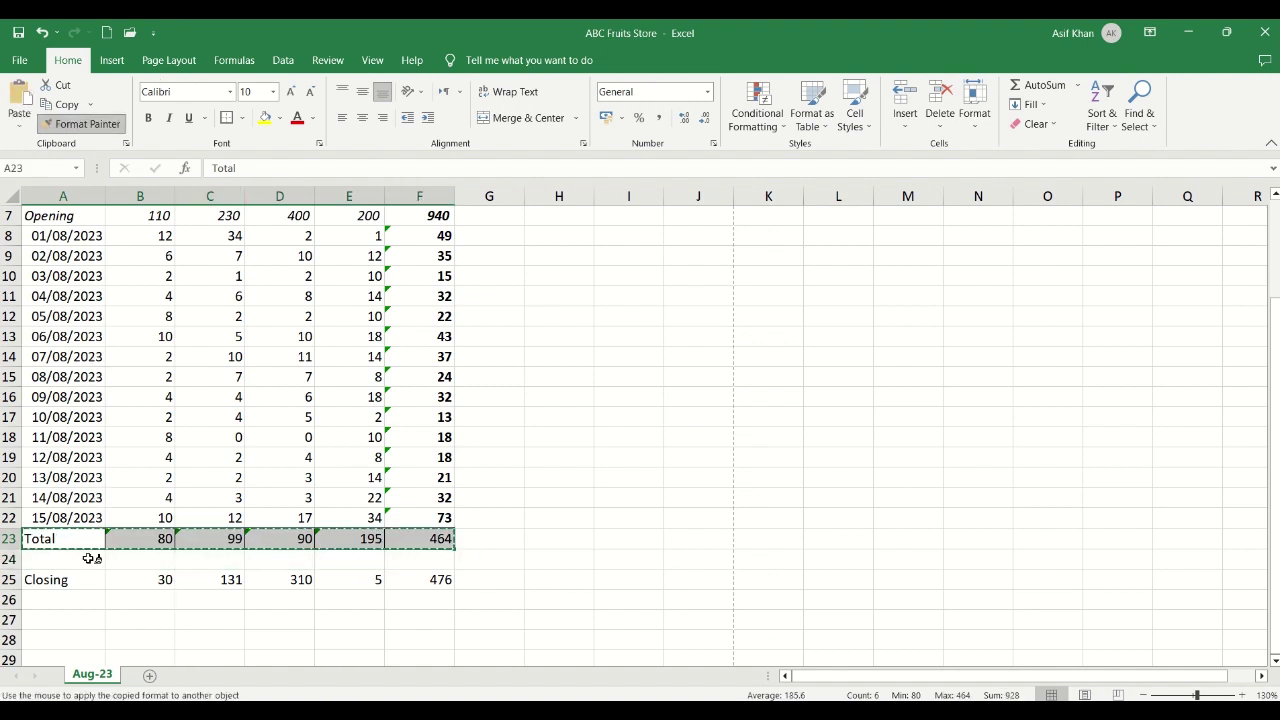
left_click_drag(85, 579, 395, 585)
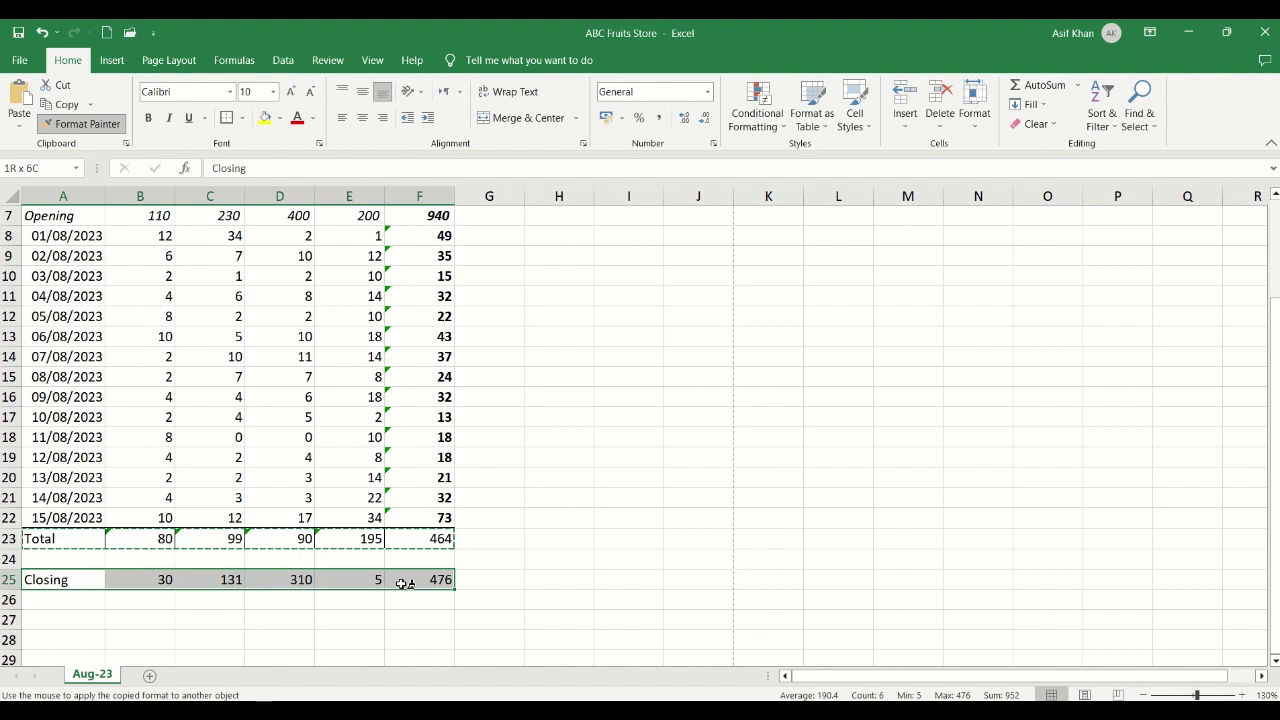
left_click_drag(403, 583, 400, 582)
left_click(351, 617)
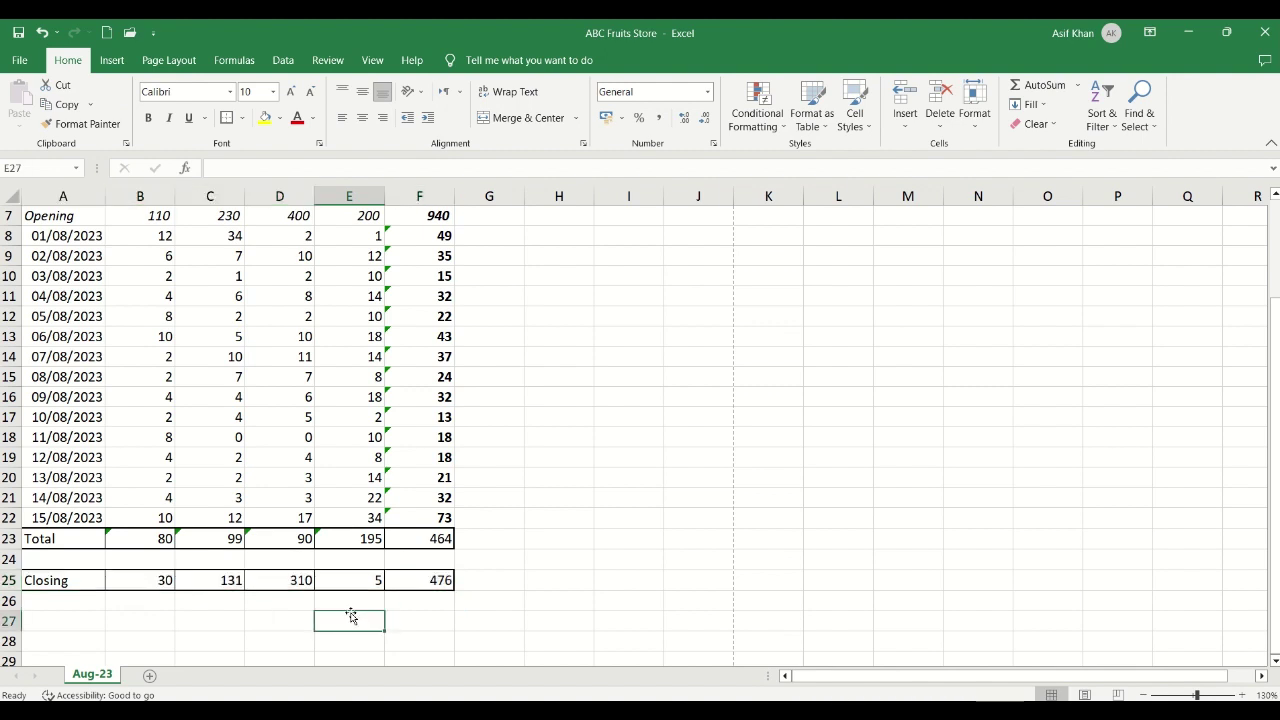
Turn off the worksheet's gridlines.
left_click(369, 61)
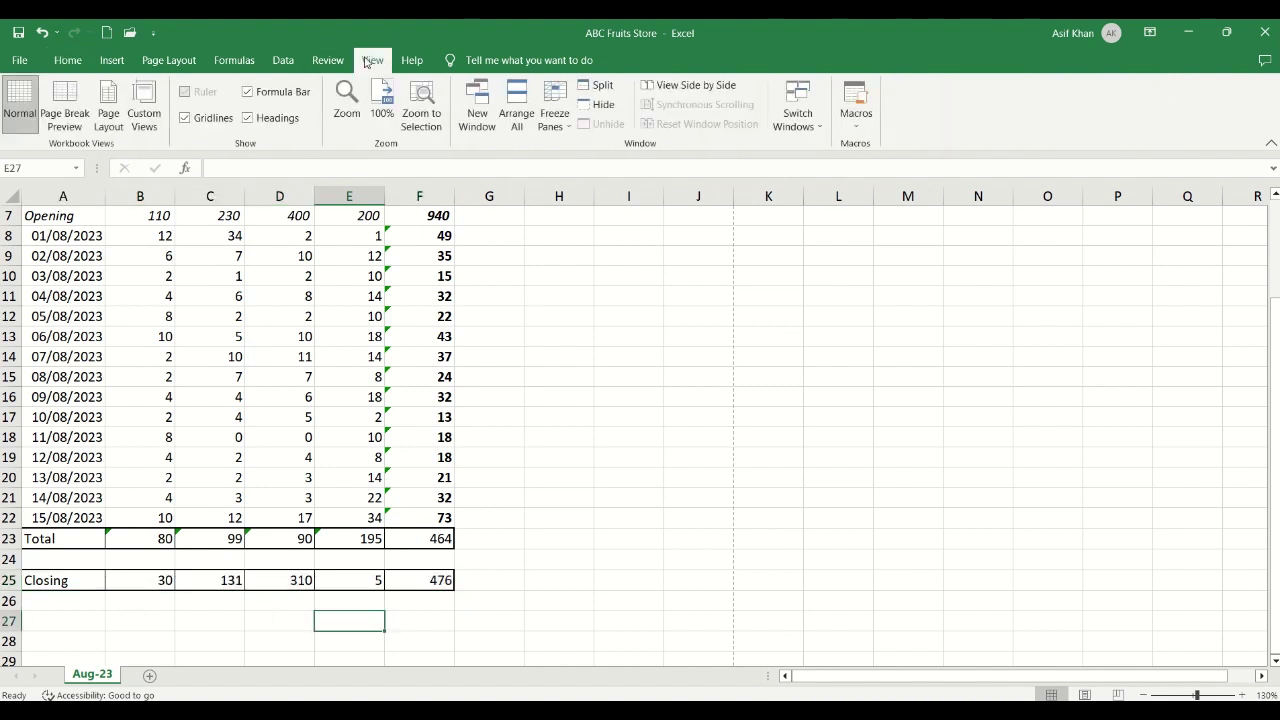
left_click(194, 120)
scroll(225, 380, "up", 2)
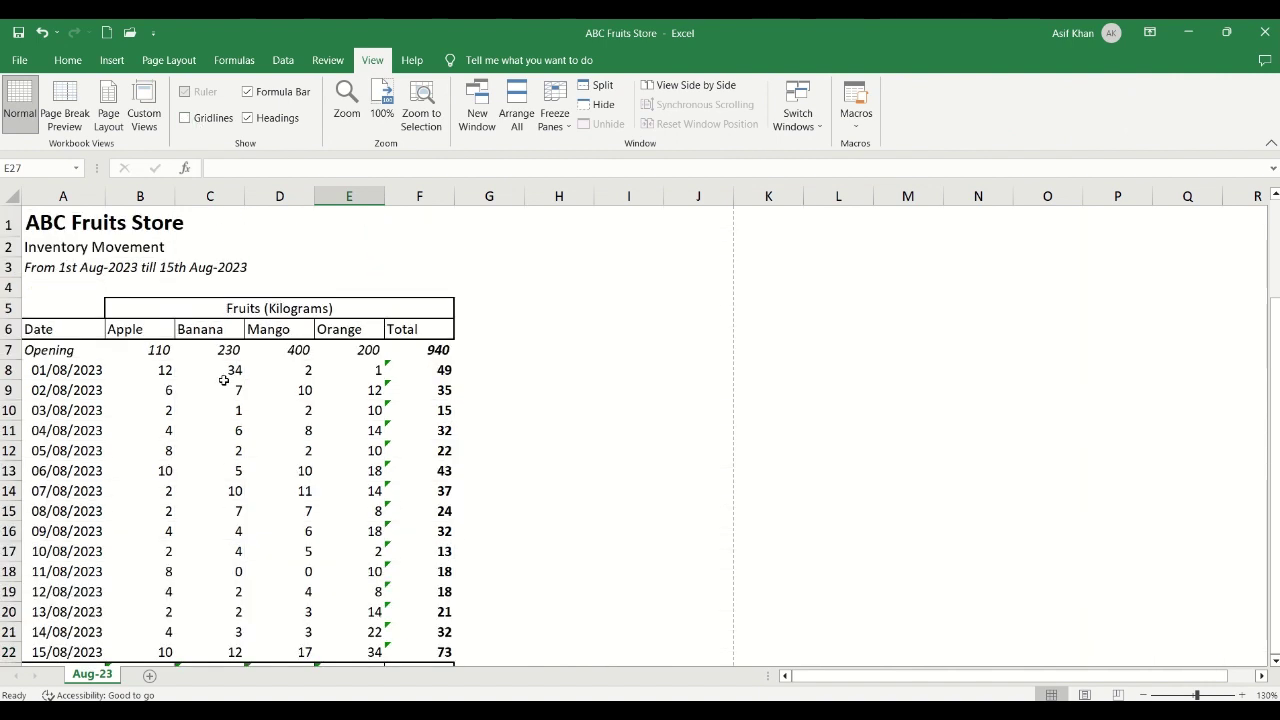
Apply All Borders to the Opening row and the daily movement rows, A7:F22.
left_click(62, 350)
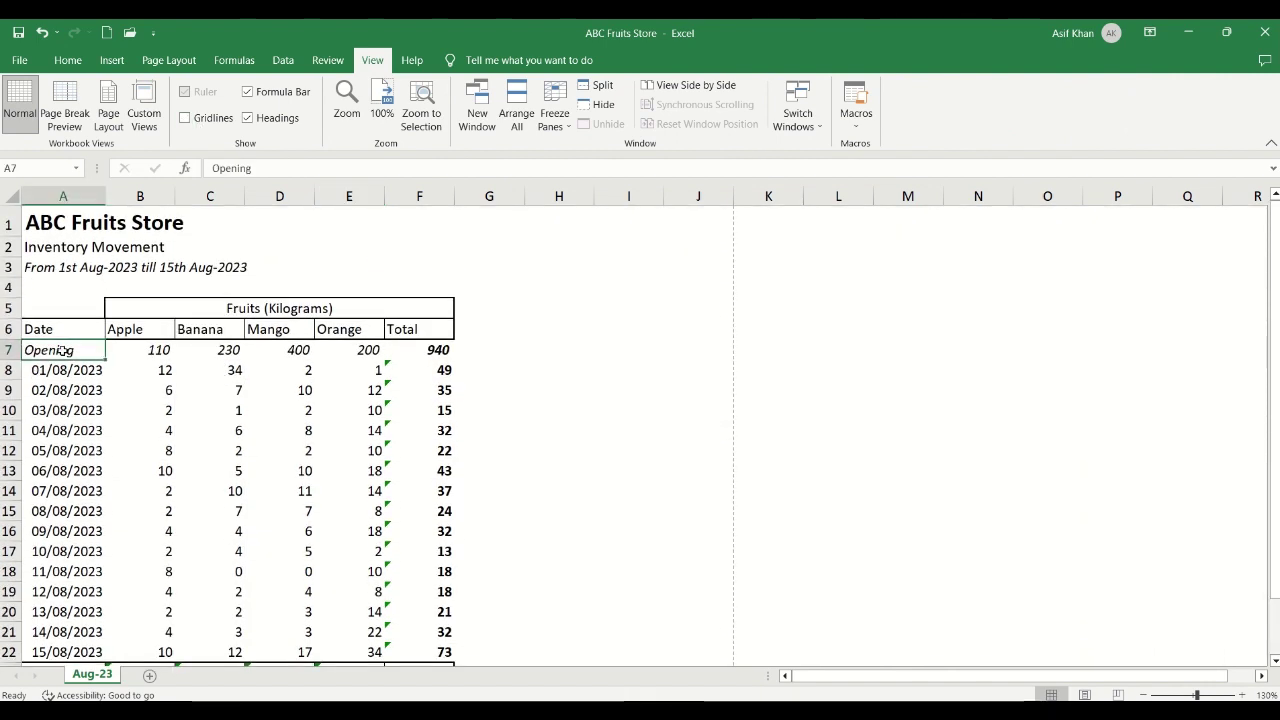
key("shift+Right")
key("shift+Right")
key("shift+Right")
key("shift+Right")
key("shift+Right")
key("shift+Down")
key("shift+Down")
key("shift+Down")
key("shift+Down")
key("shift+Down")
key("shift+Down")
key("shift+Down")
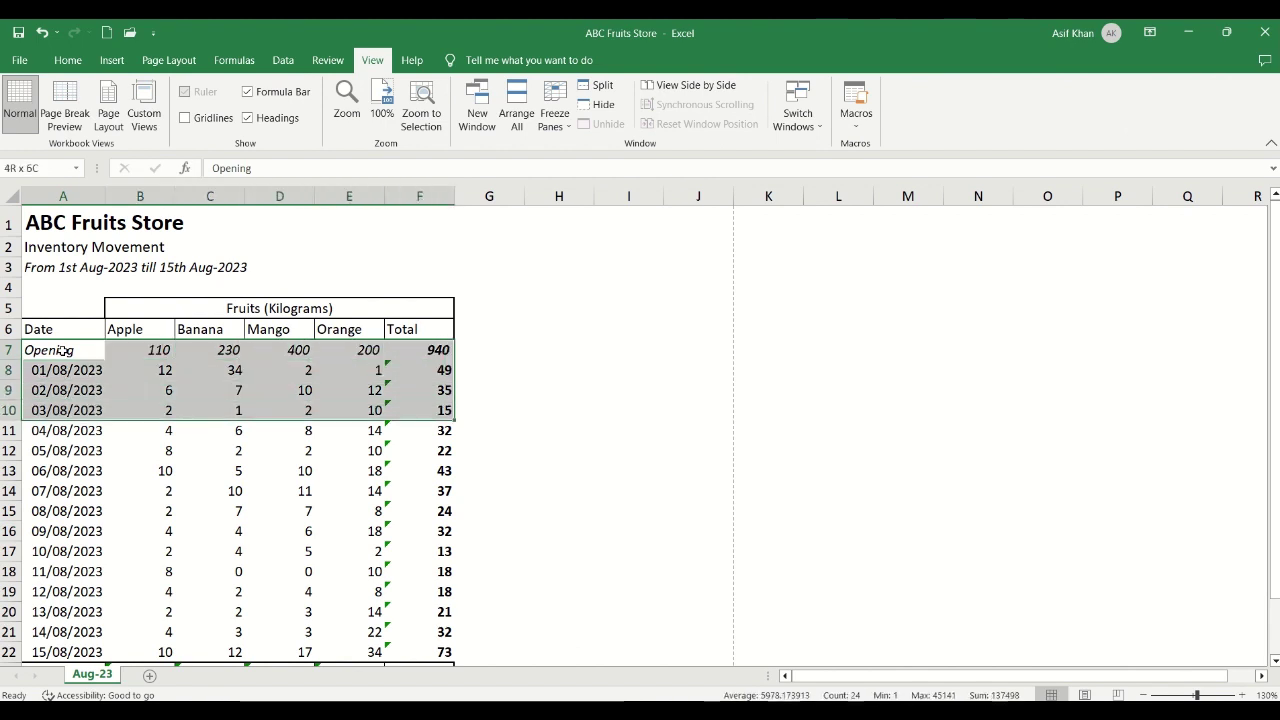
key("shift+Down")
key("shift+Down")
key("shift+Down")
key("shift+Down")
key("shift+Down")
key("shift+Down")
key("shift+Down")
key("shift+Down")
key("shift+Down")
key("shift+Down")
key("shift+Down")
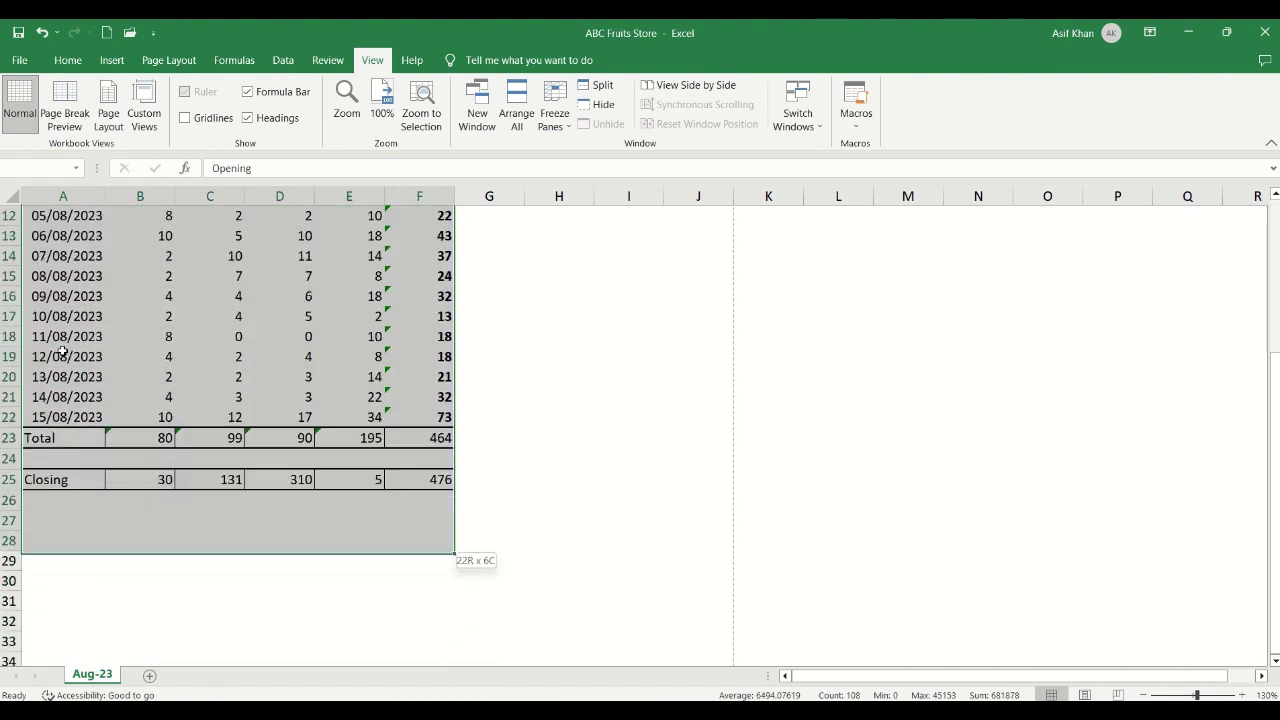
key("shift+Up")
key("shift+Up")
key("shift+Up")
key("shift+Up")
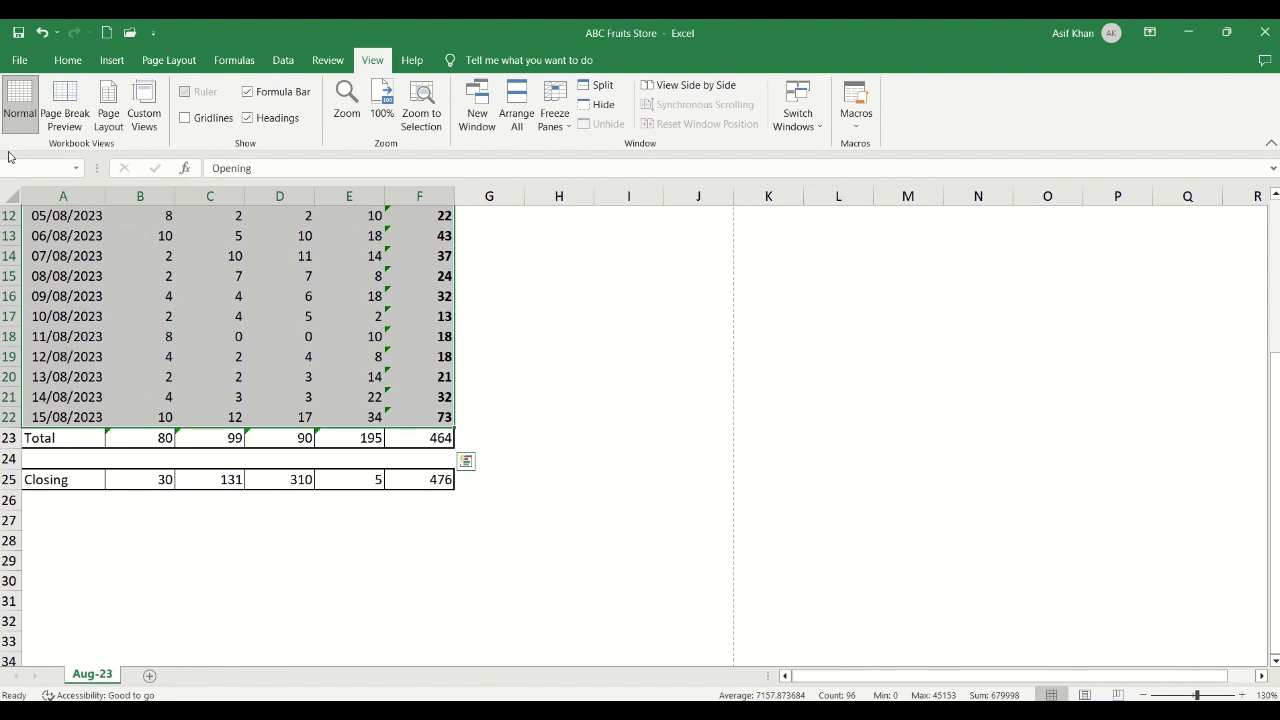
left_click(68, 60)
left_click(241, 117)
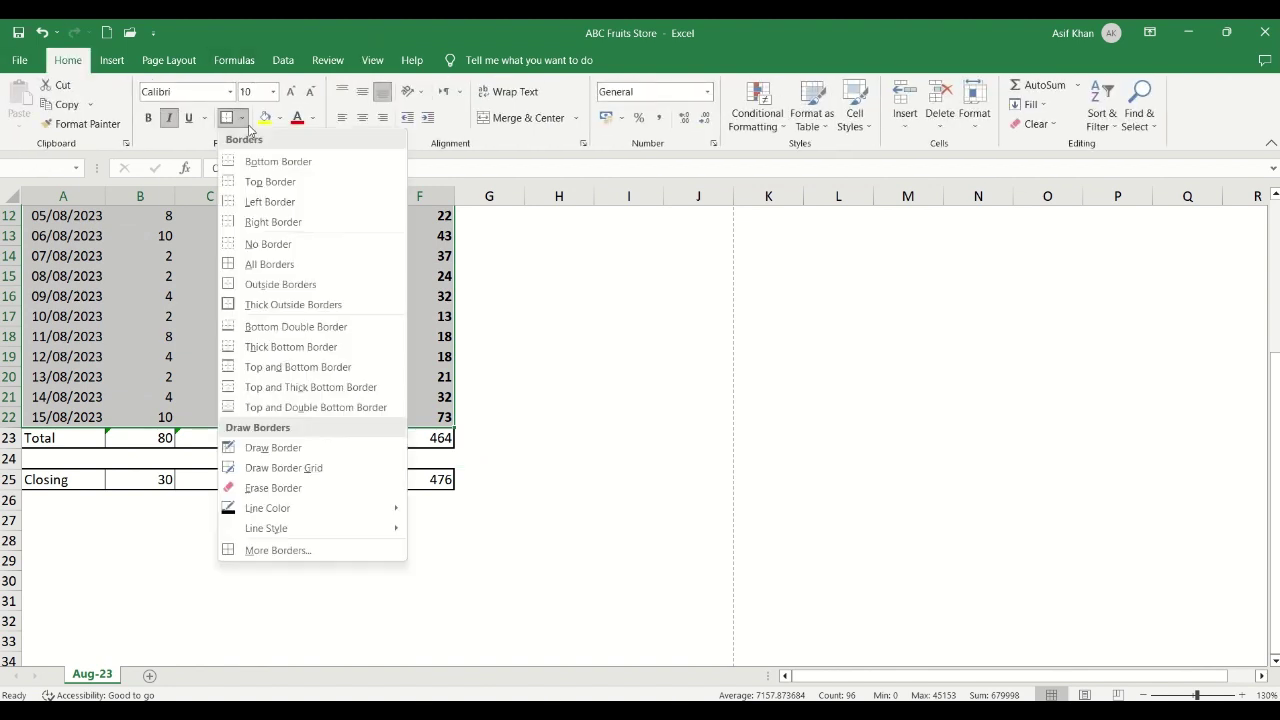
left_click(269, 264)
scroll(221, 354, "up", 4)
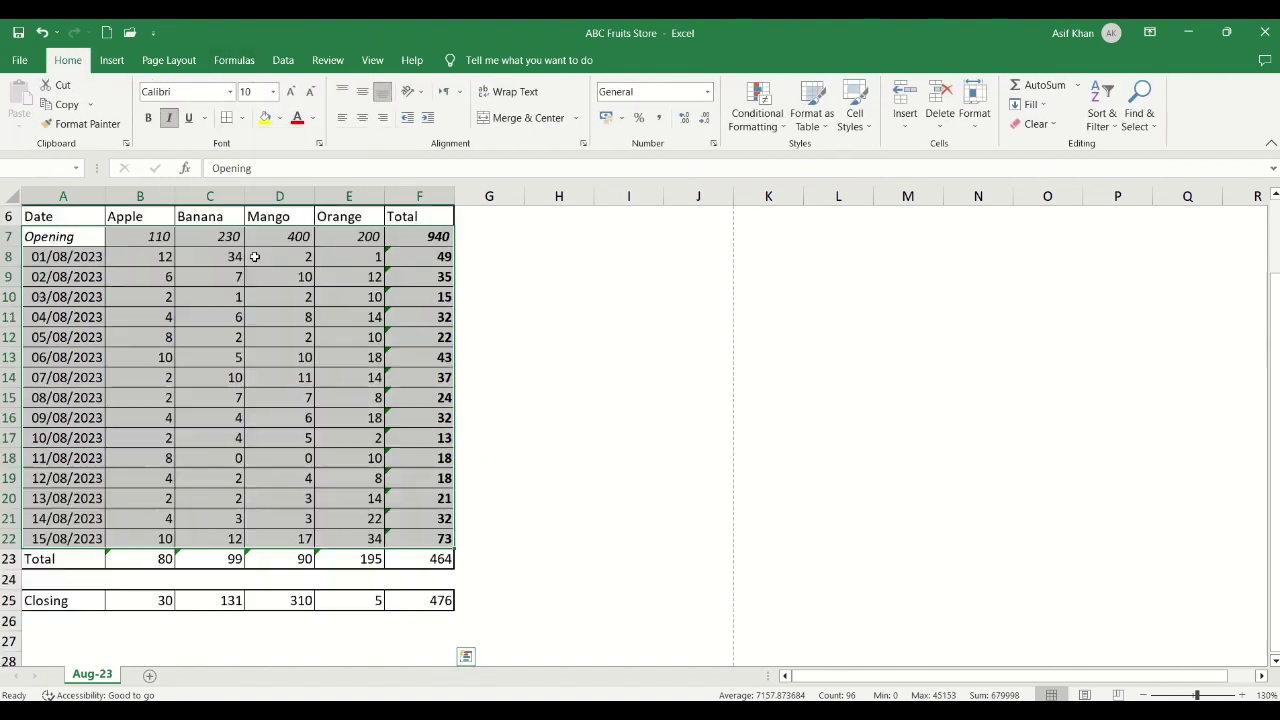
left_click(234, 390)
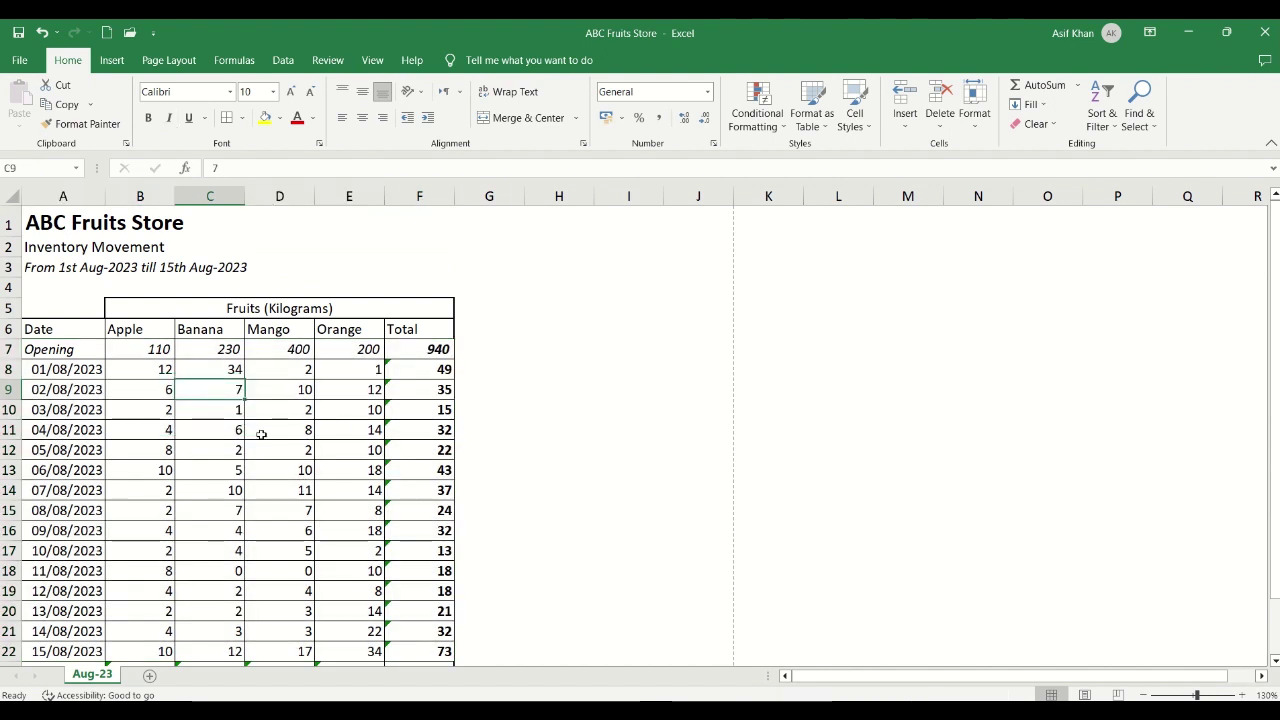
scroll(261, 434, "down", 2)
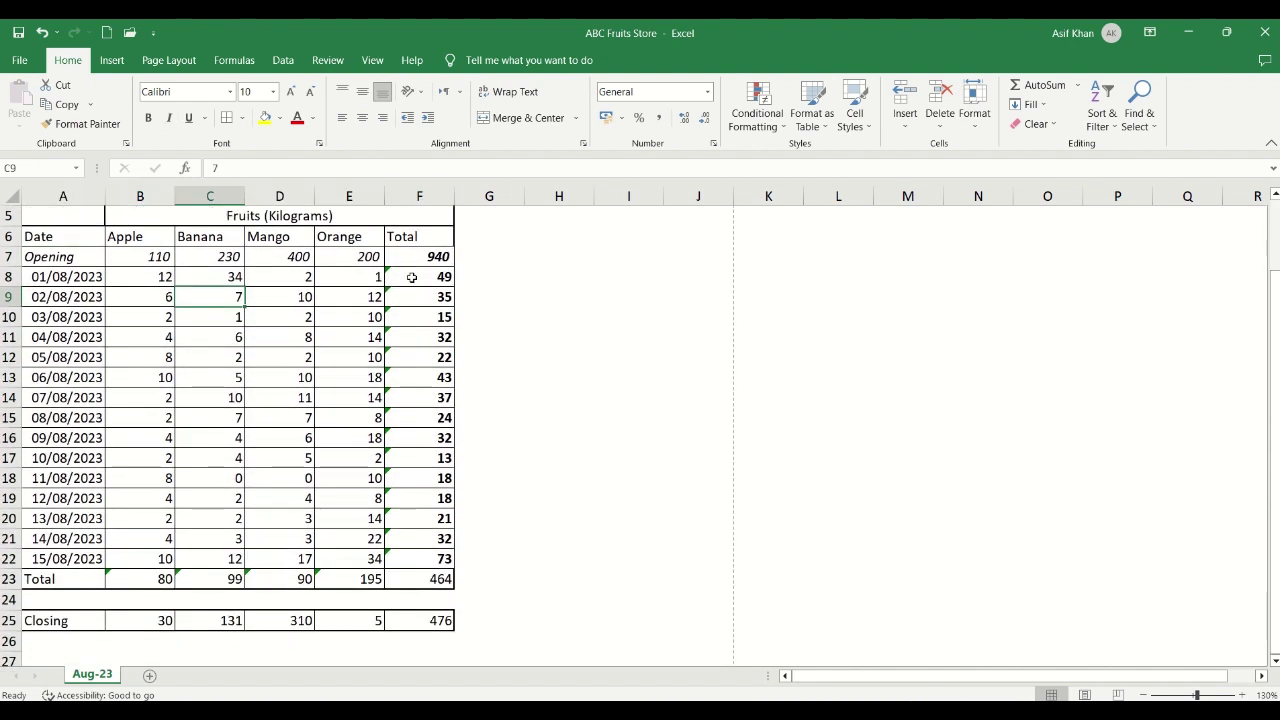
Zoom the worksheet out to 110% to review the whole table, and select the Inventory Movement subtitle in A2.
left_click_drag(170, 620, 408, 621)
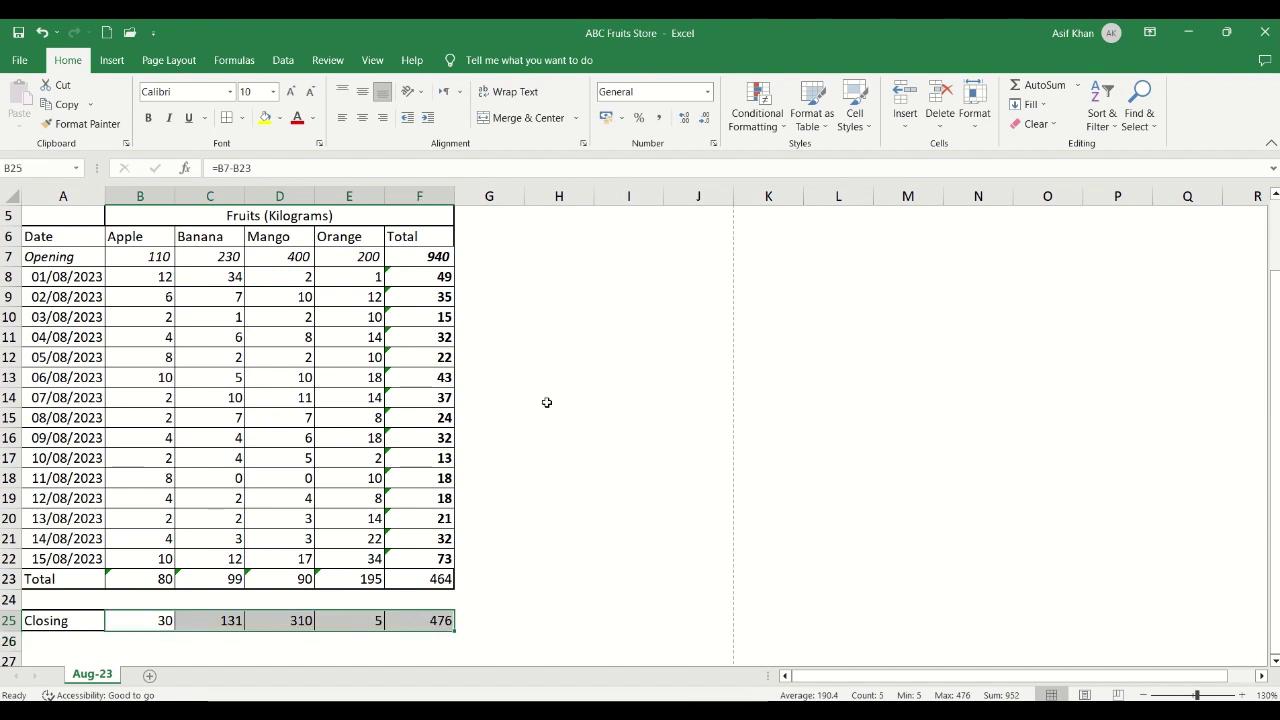
scroll(547, 402, "up", 2)
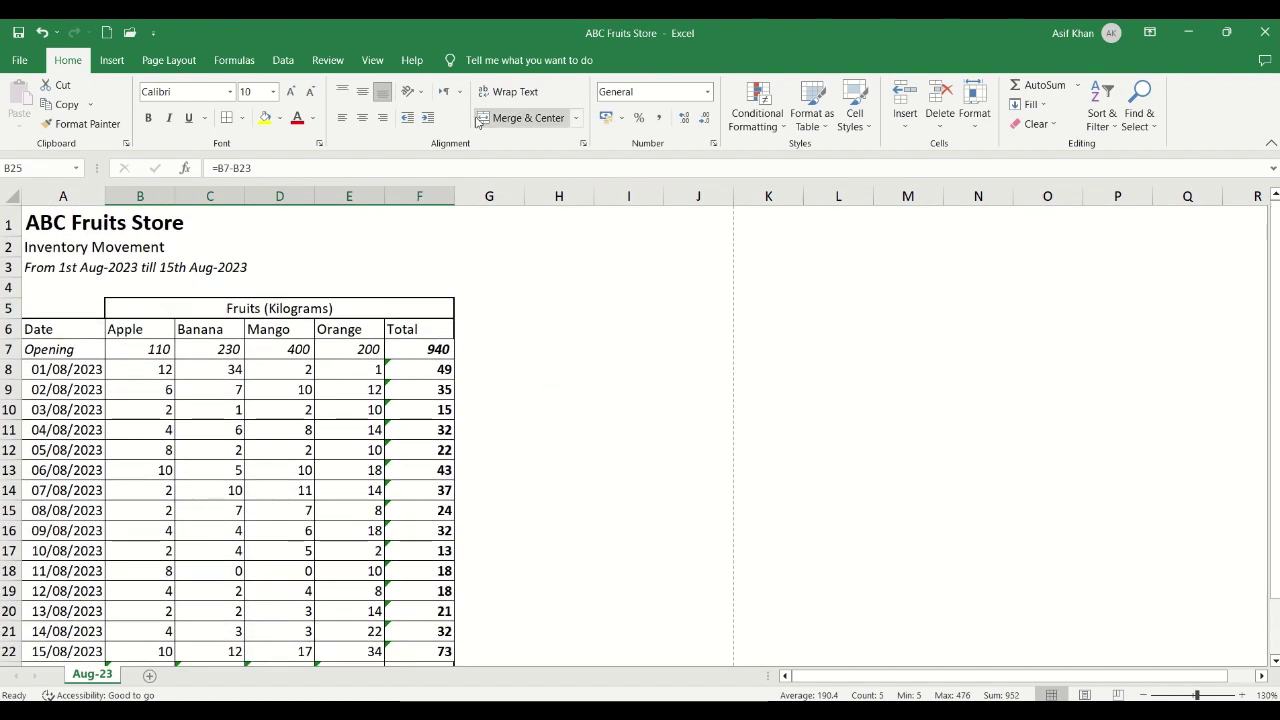
left_click(1143, 694)
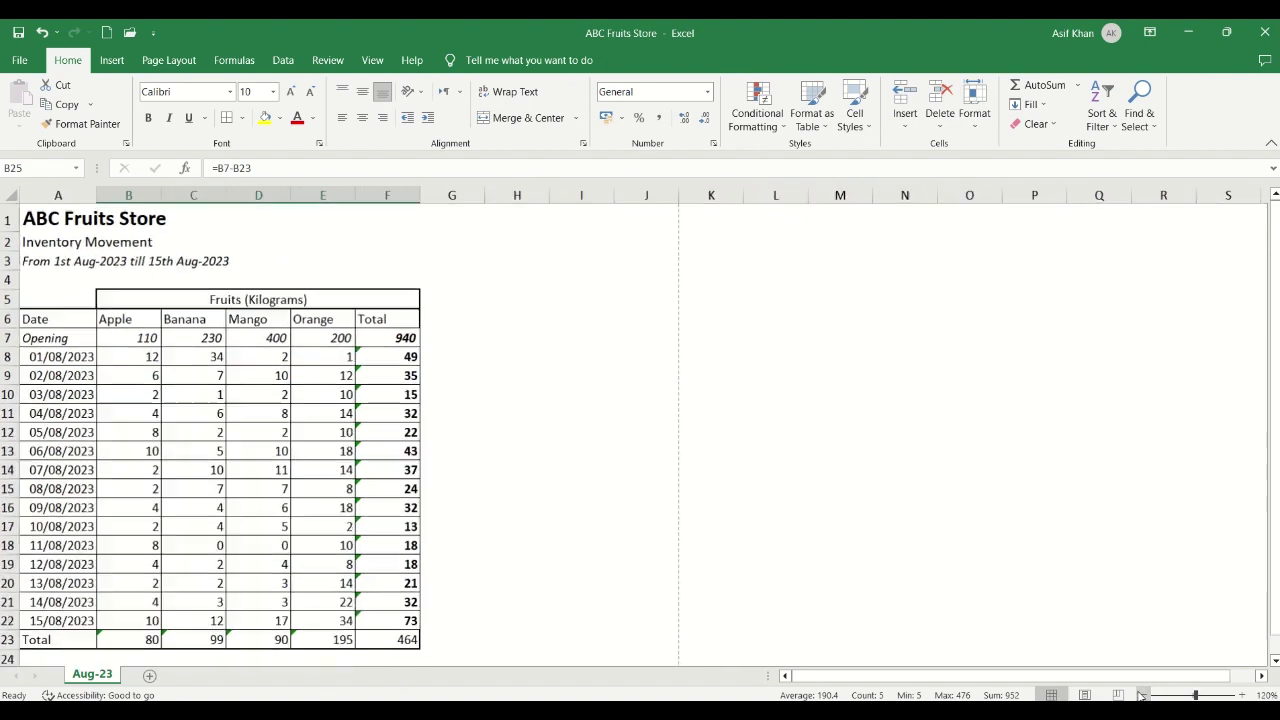
left_click(1143, 694)
left_click(60, 240)
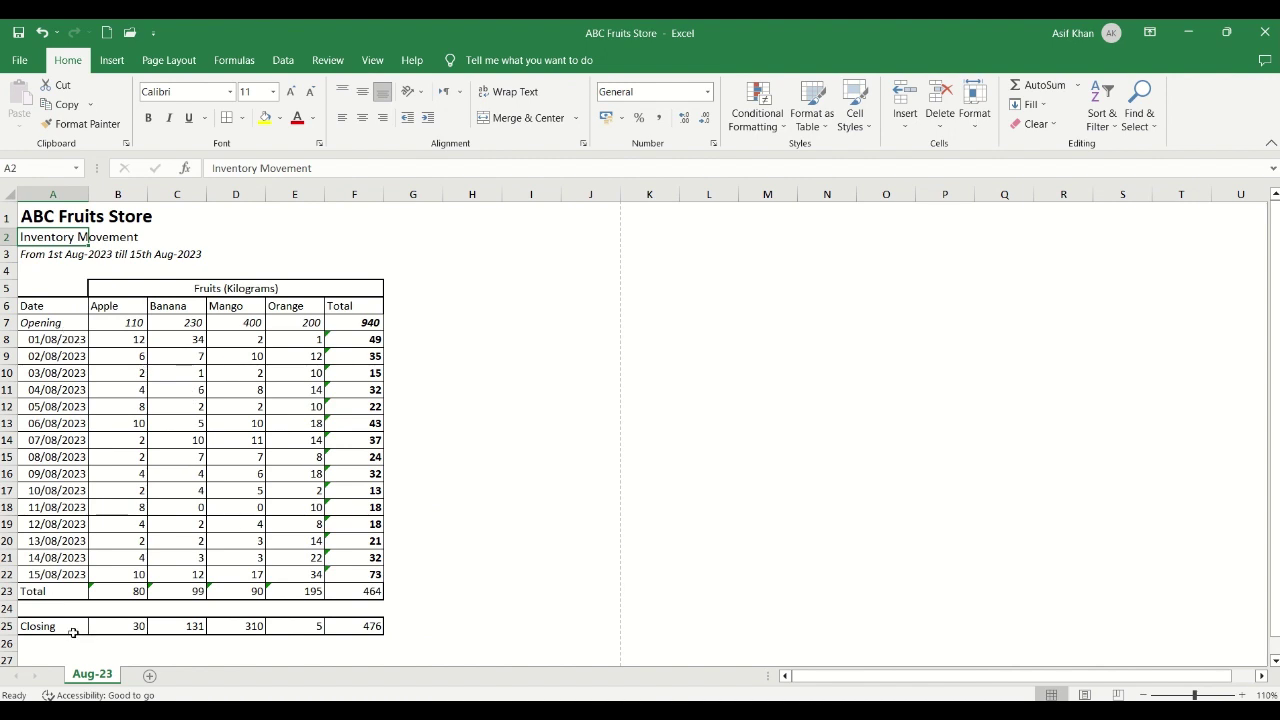
Select the closing stock of the four fruits, B25:E25, to review the values.
left_click(120, 621)
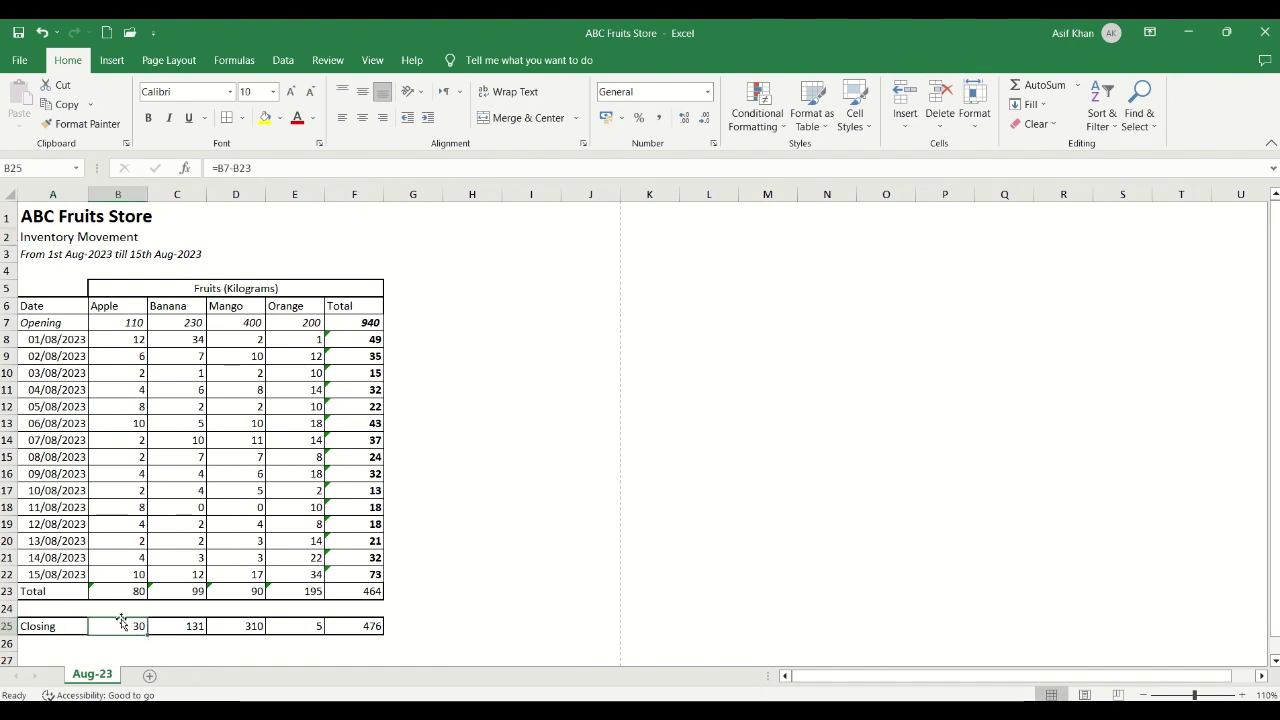
key("shift+Right")
key("shift+Right")
key("shift+Right")
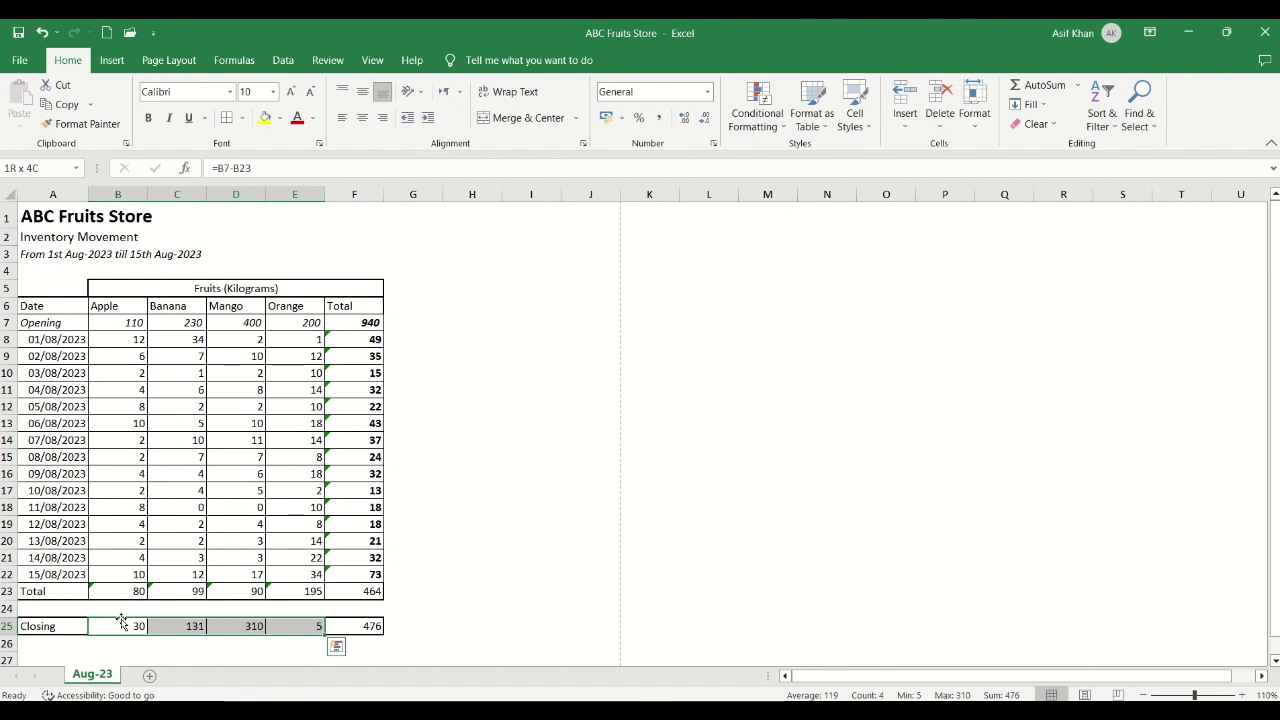
Go up the Apple column to the header row and select the headings from Date to Total, A6:F6.
left_click(121, 621)
key("Up")
key("Up")
key("Up")
key("Up")
key("Up")
key("Up")
key("Up")
key("Up")
key("Up")
key("Up")
key("Up")
key("Up")
key("Up")
key("Up")
key("Up")
key("Up")
key("Up")
key("Up")
key("Up")
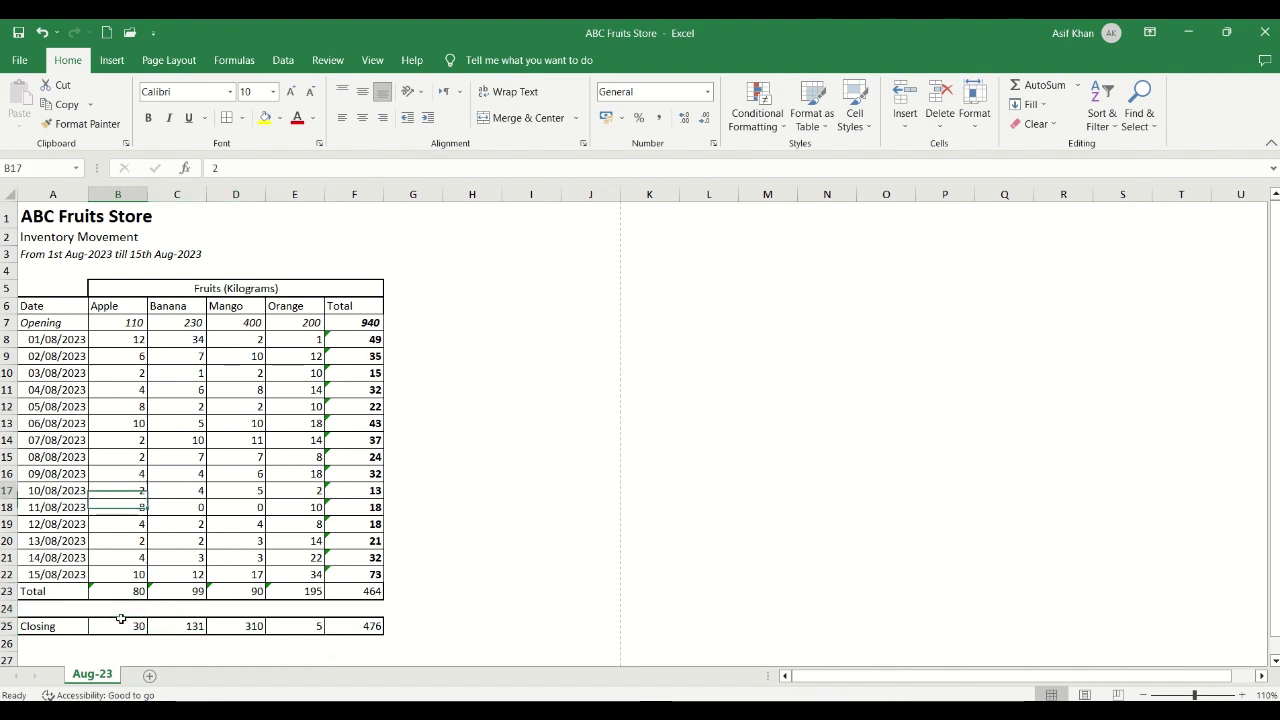
key("Left")
key("shift+Right")
key("shift+Right")
key("shift+Right")
key("shift+Right")
key("shift+Right")
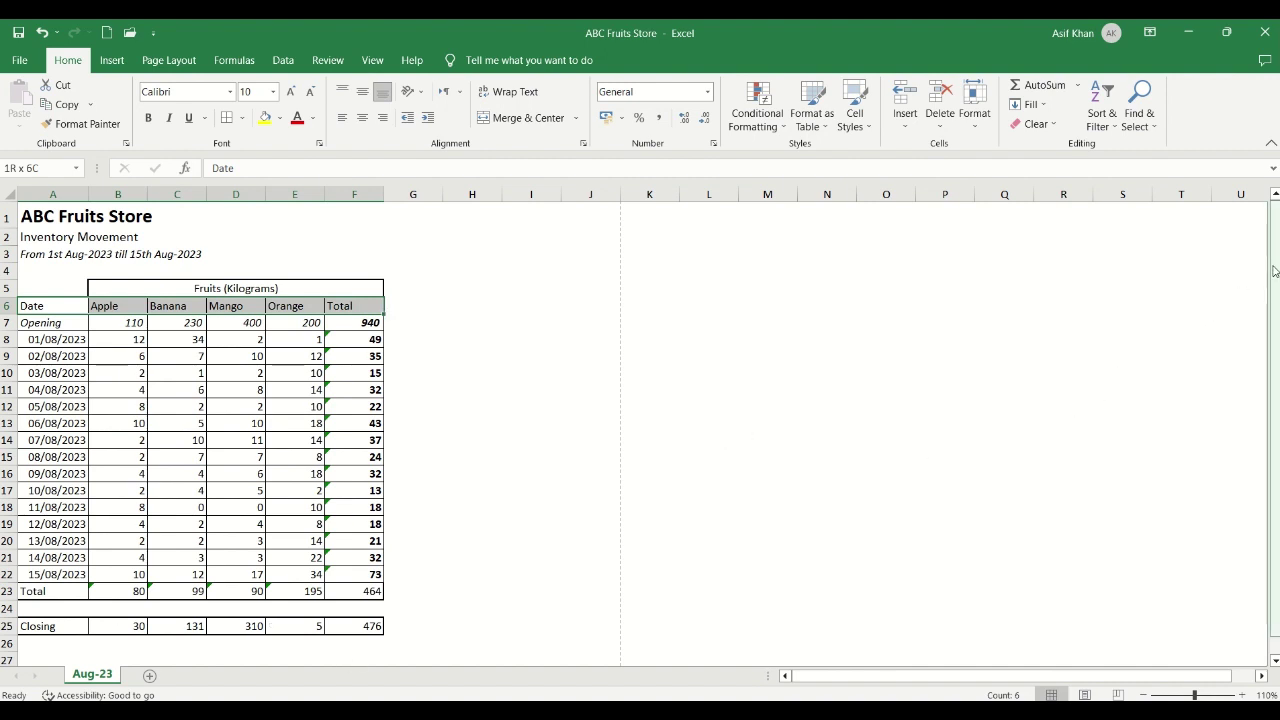
Look through the worksheet vertically, past the Closing row and back up to the title, and horizontally beyond column A.
scroll(327, 458, "down", 8)
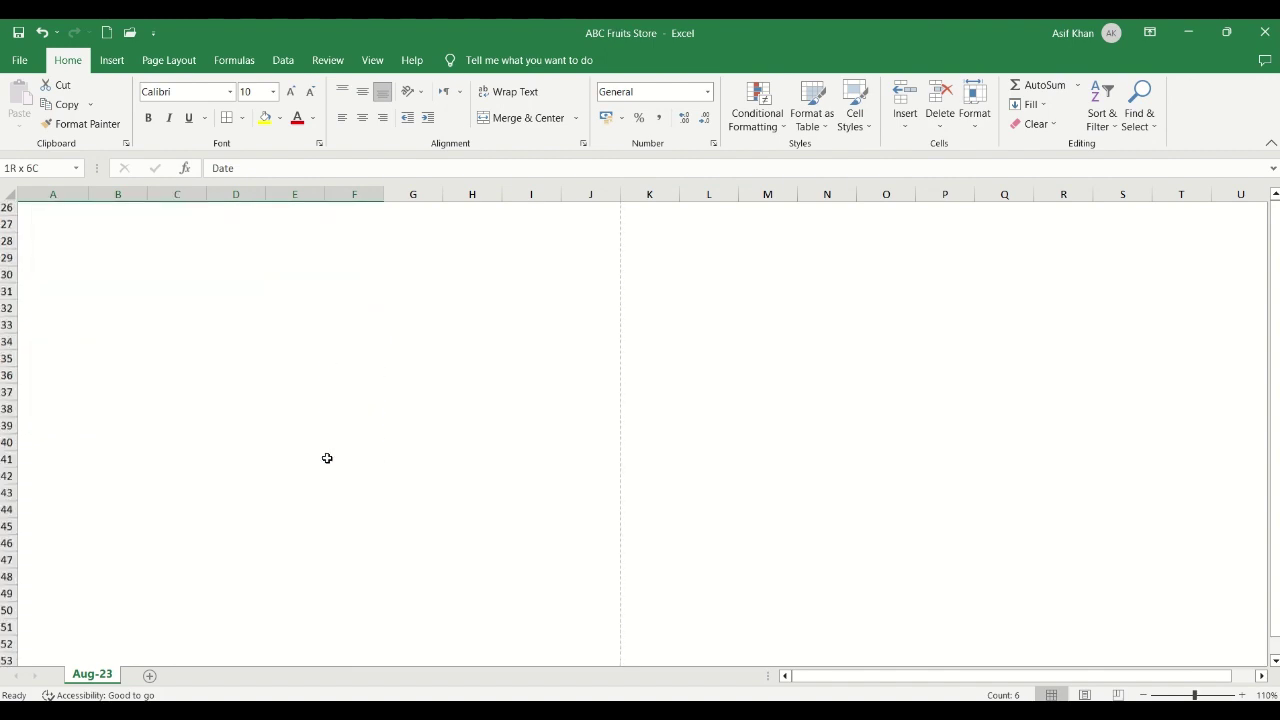
scroll(327, 458, "down", 2)
scroll(327, 458, "up", 4)
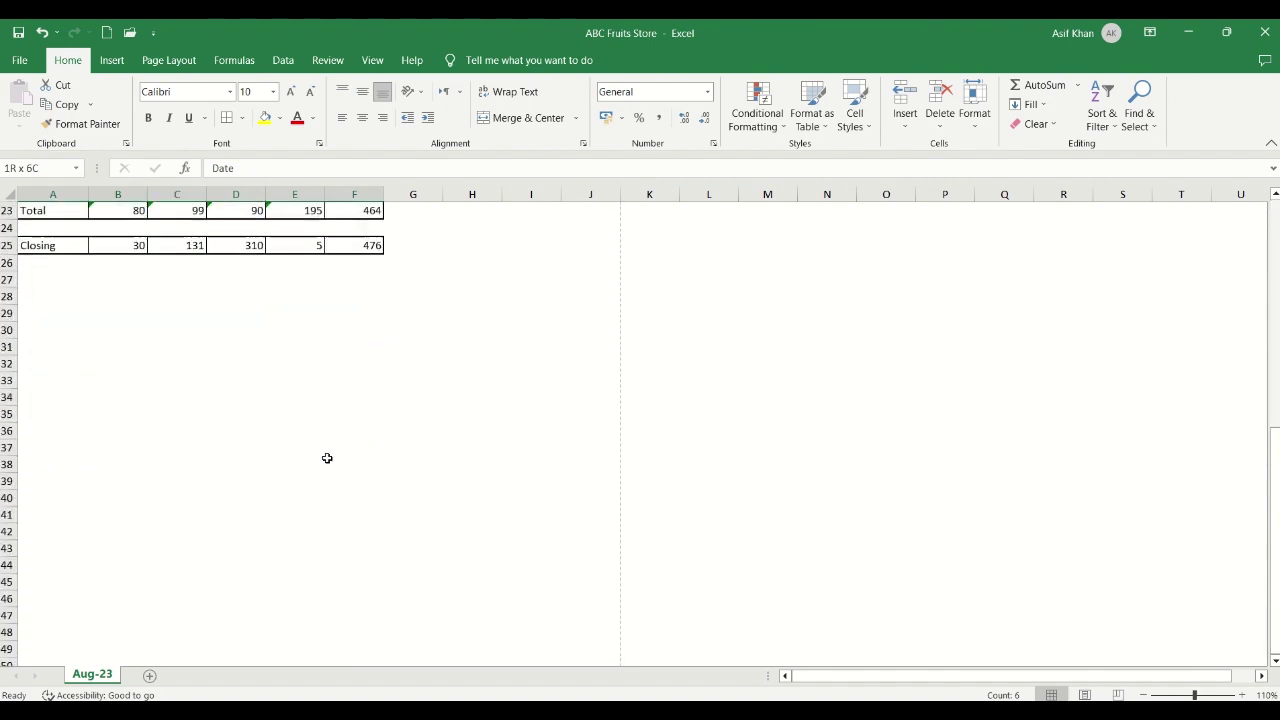
scroll(327, 458, "up", 7)
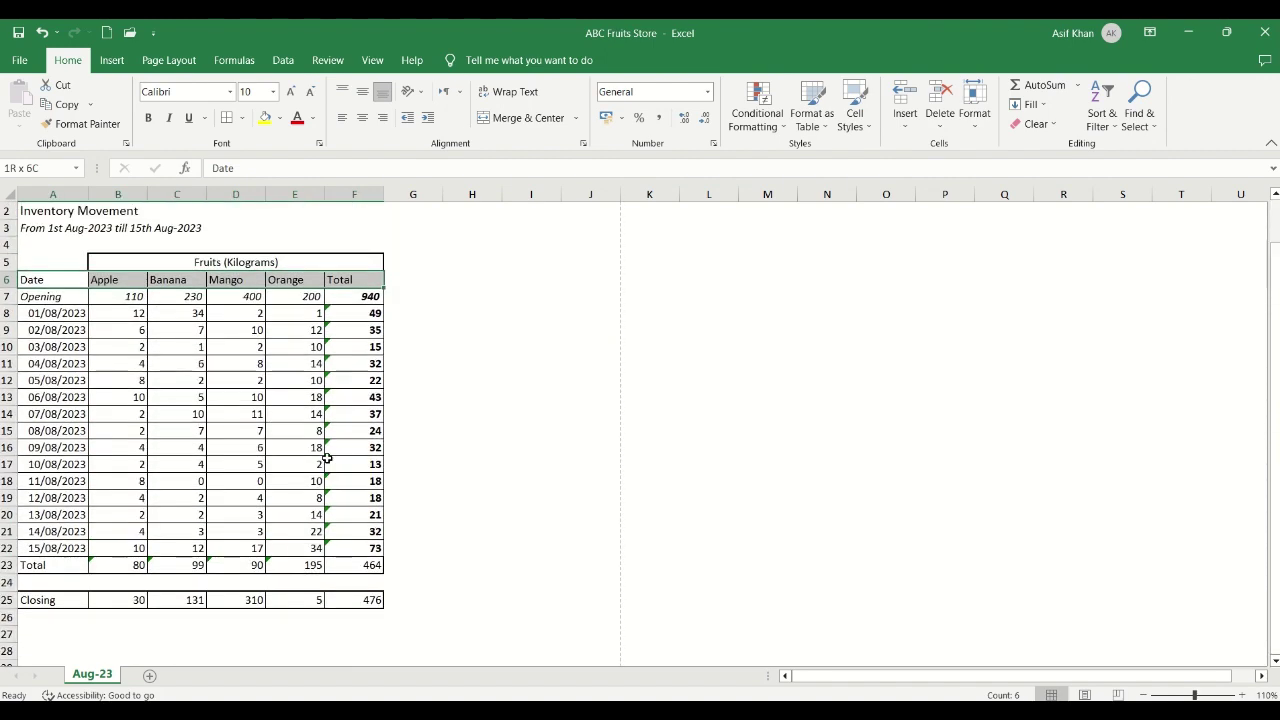
scroll(327, 458, "up", 1)
scroll(327, 458, "down", 7)
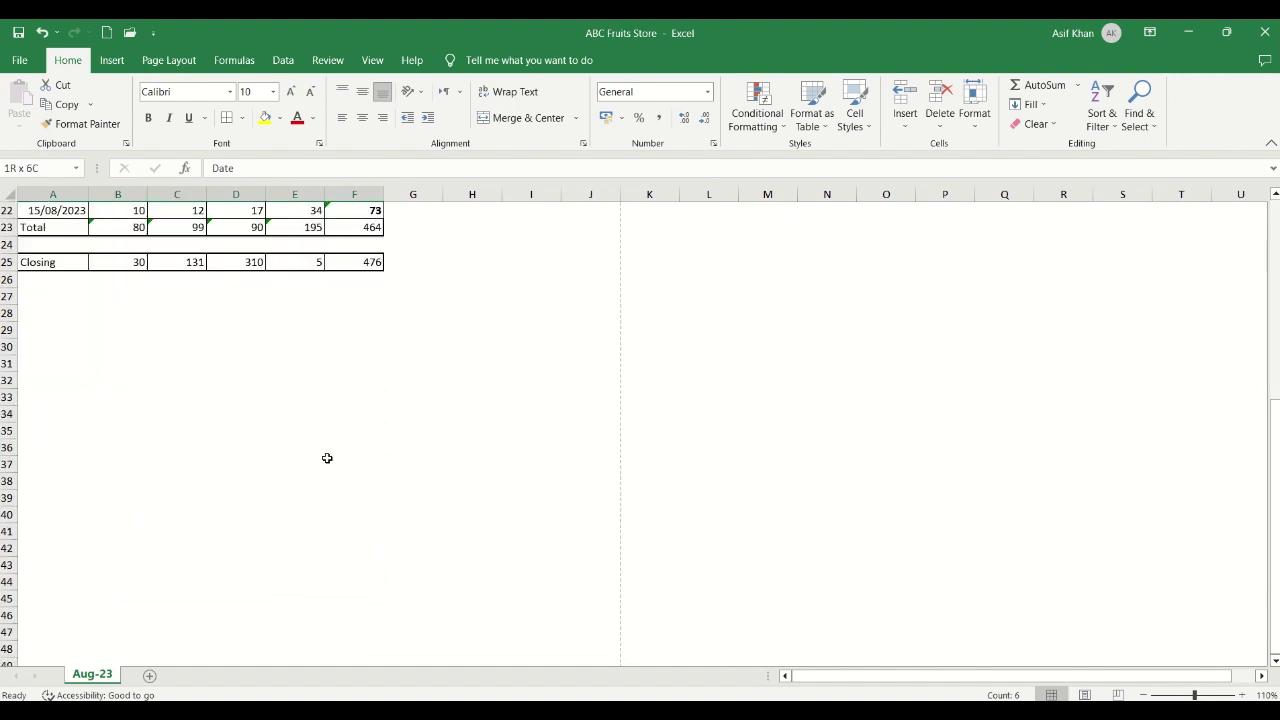
scroll(327, 458, "up", 7)
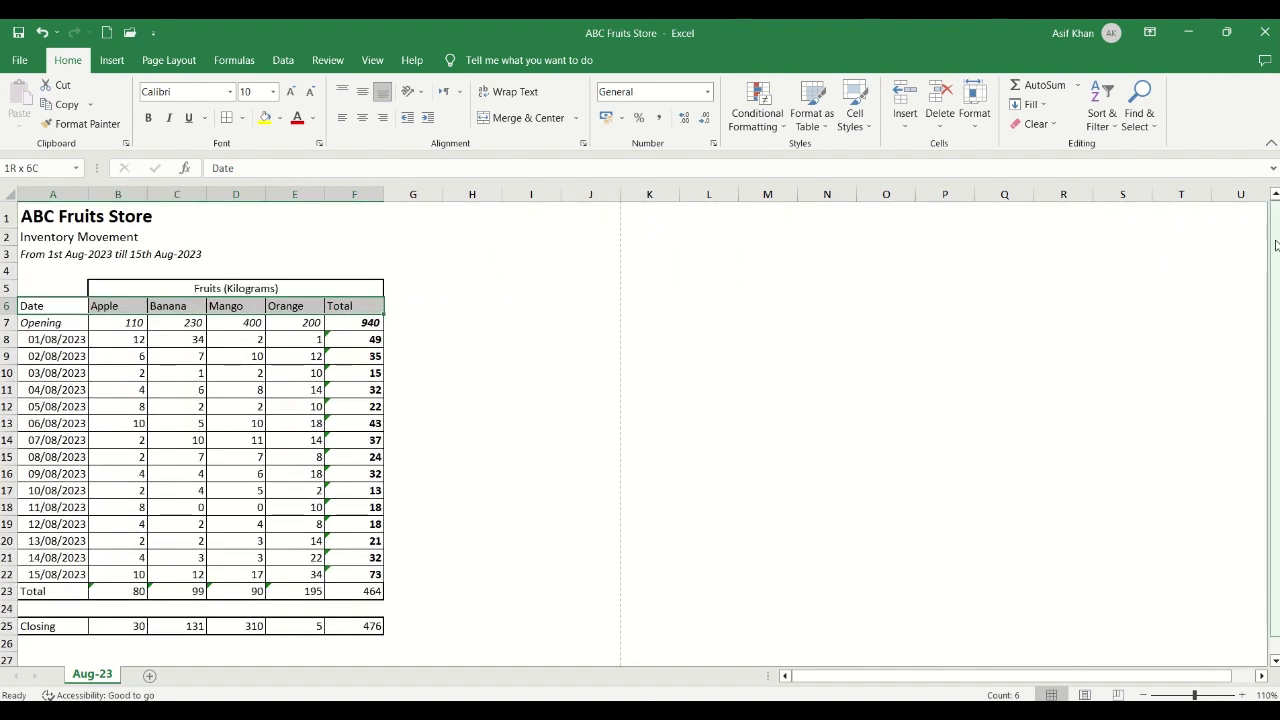
left_click_drag(1276, 246, 1268, 421)
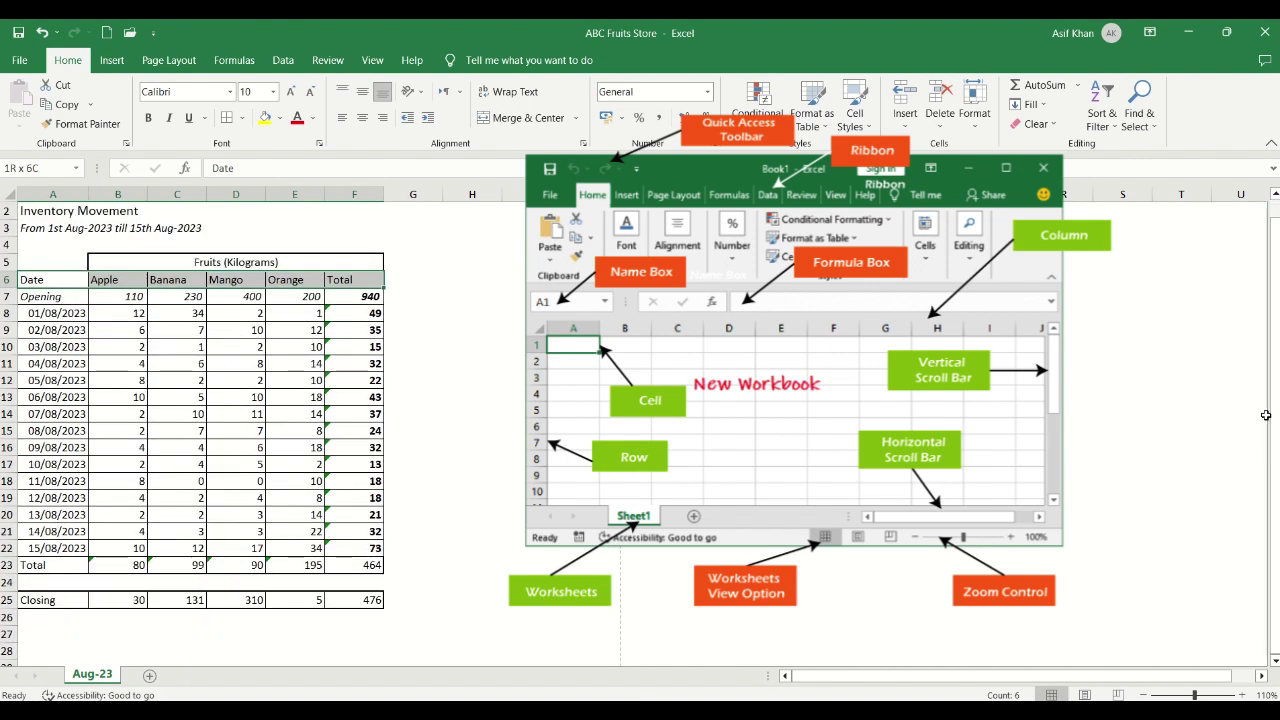
left_click(1274, 662)
left_click(1274, 662)
left_click(1274, 662)
left_click(1274, 662)
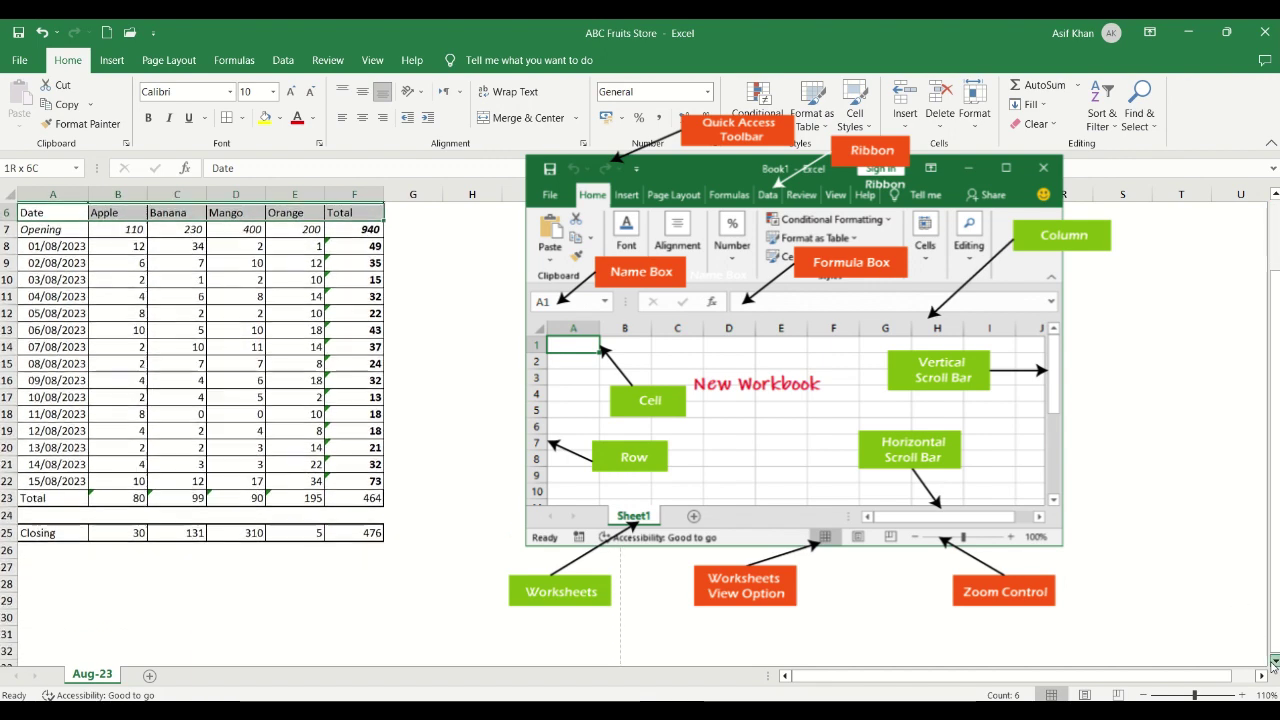
left_click(1274, 662)
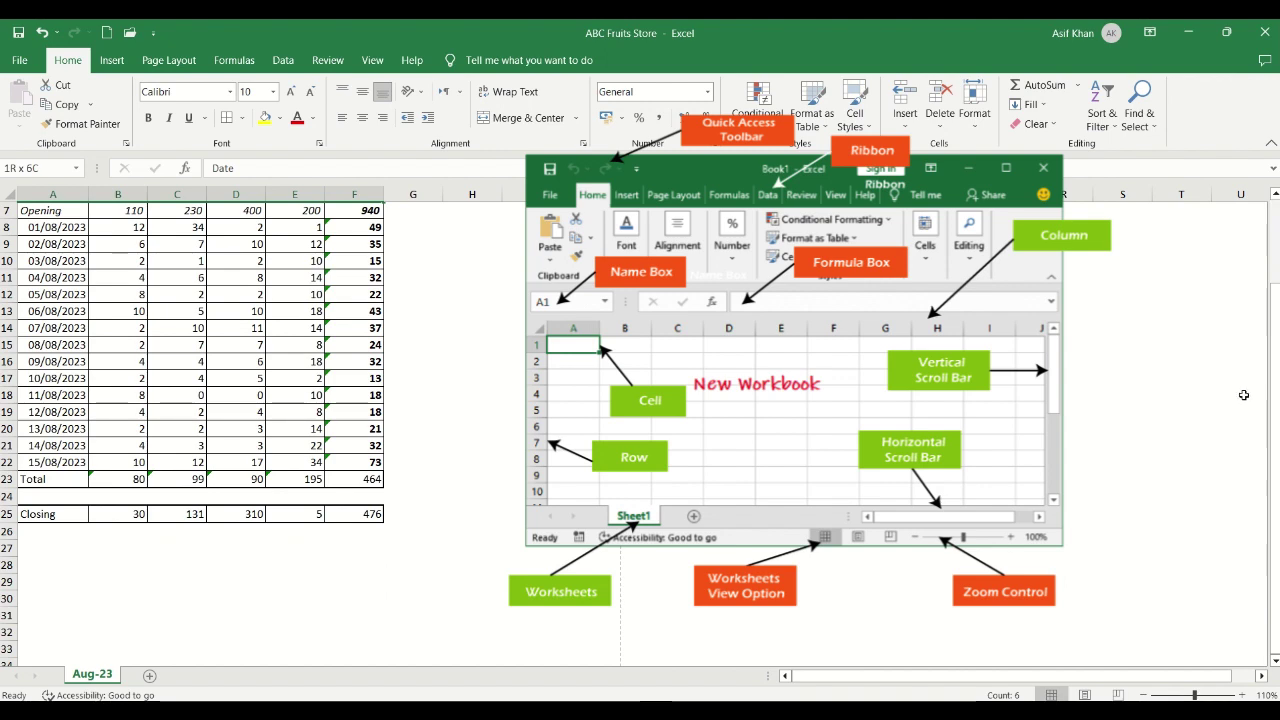
left_click(1274, 195)
left_click(1274, 195)
left_click(1274, 195)
left_click(1274, 195)
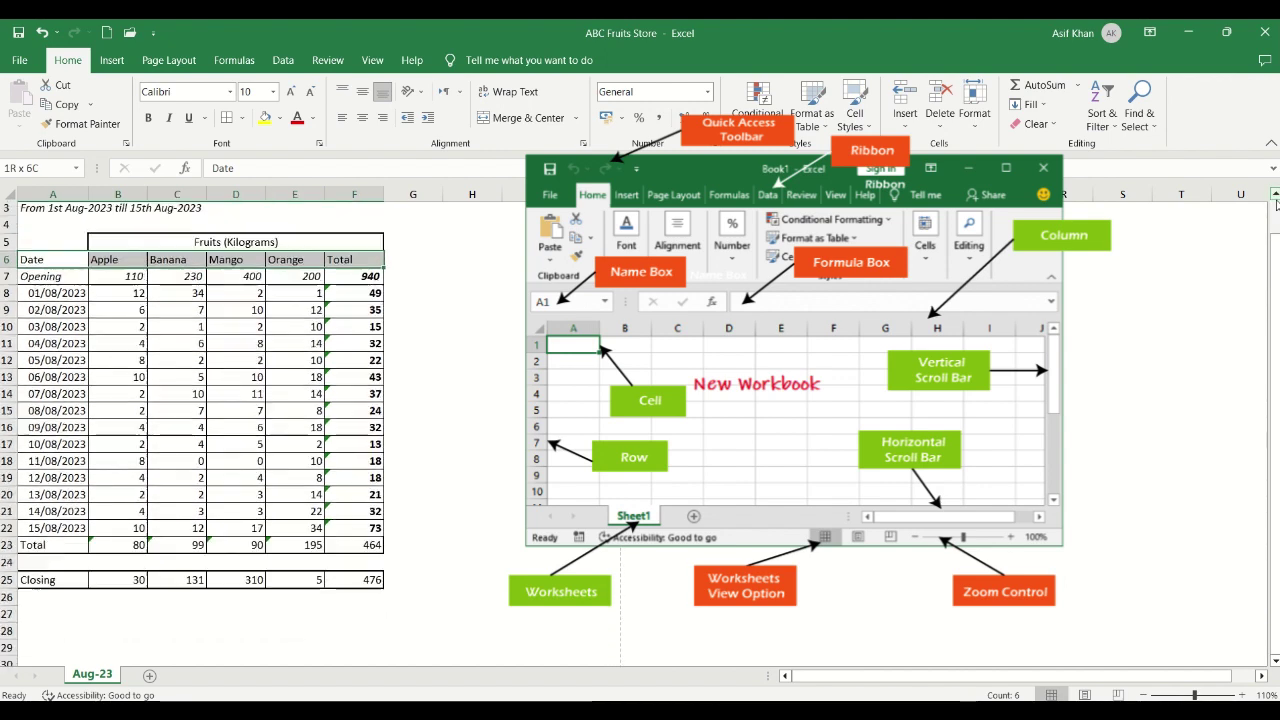
left_click(1274, 195)
left_click(1274, 195)
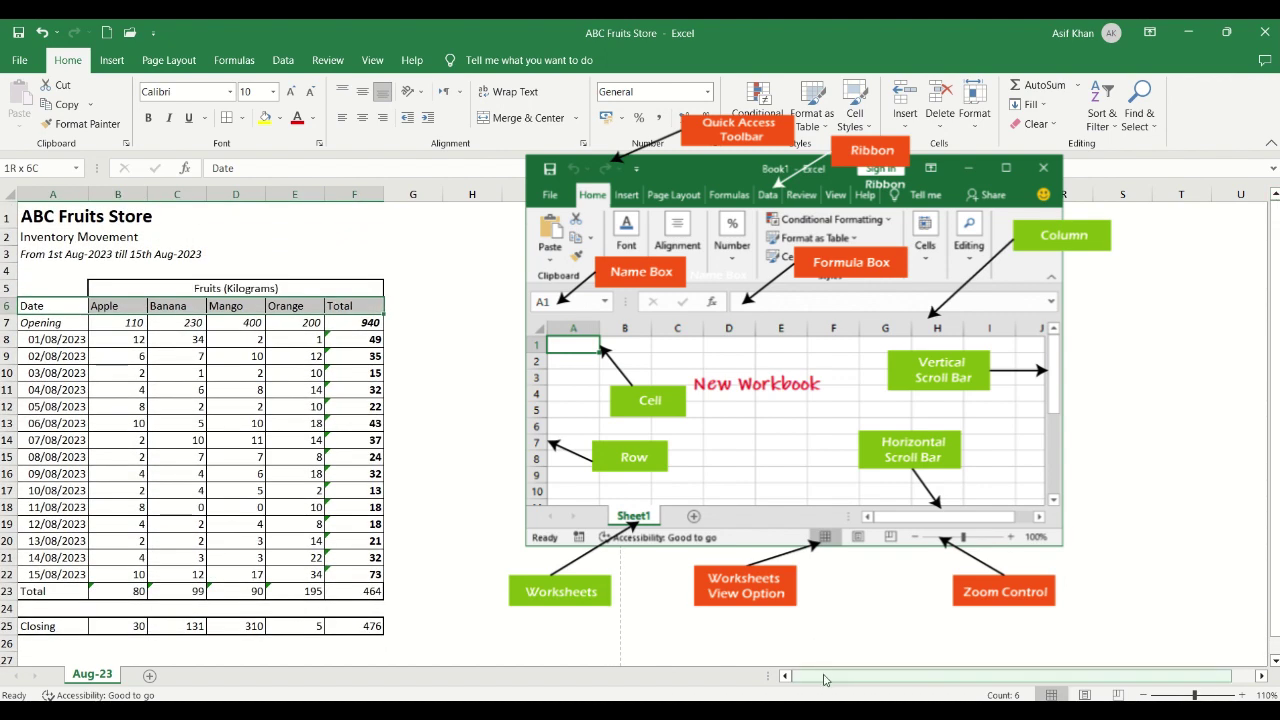
left_click_drag(825, 680, 976, 646)
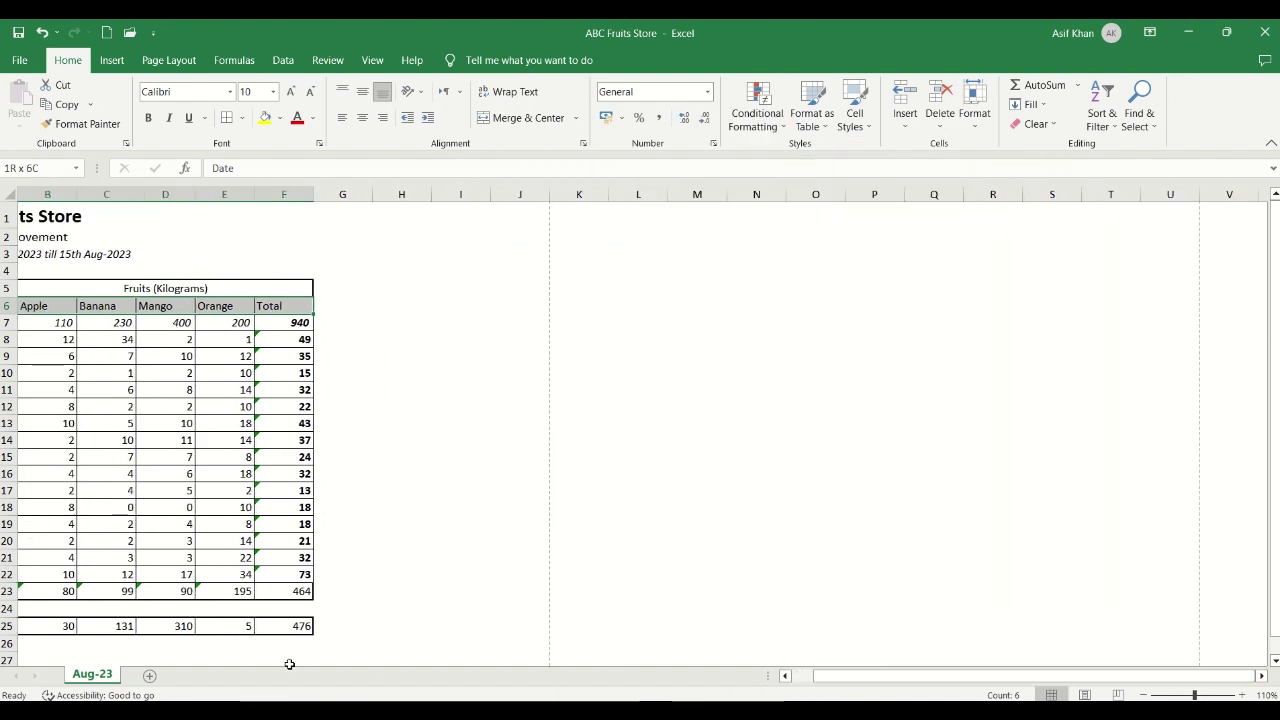
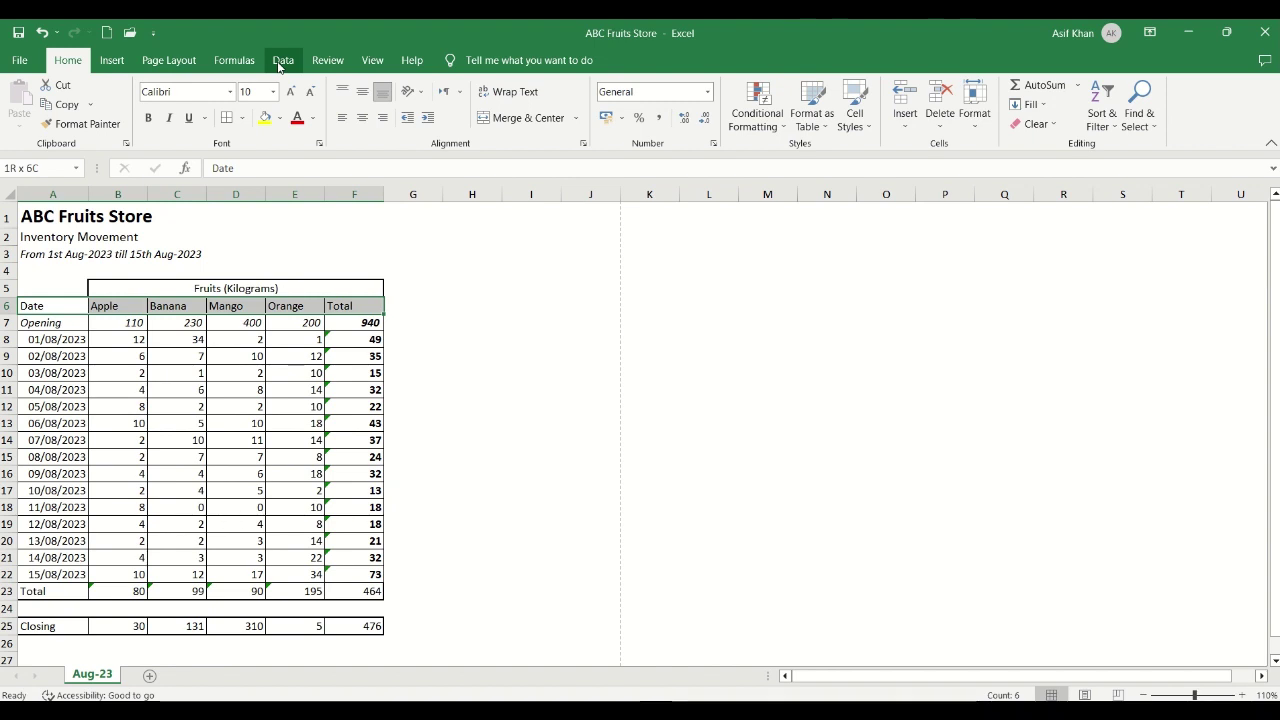
Add filters to the table's header row A6:F6, from Date to Total.
left_click(282, 62)
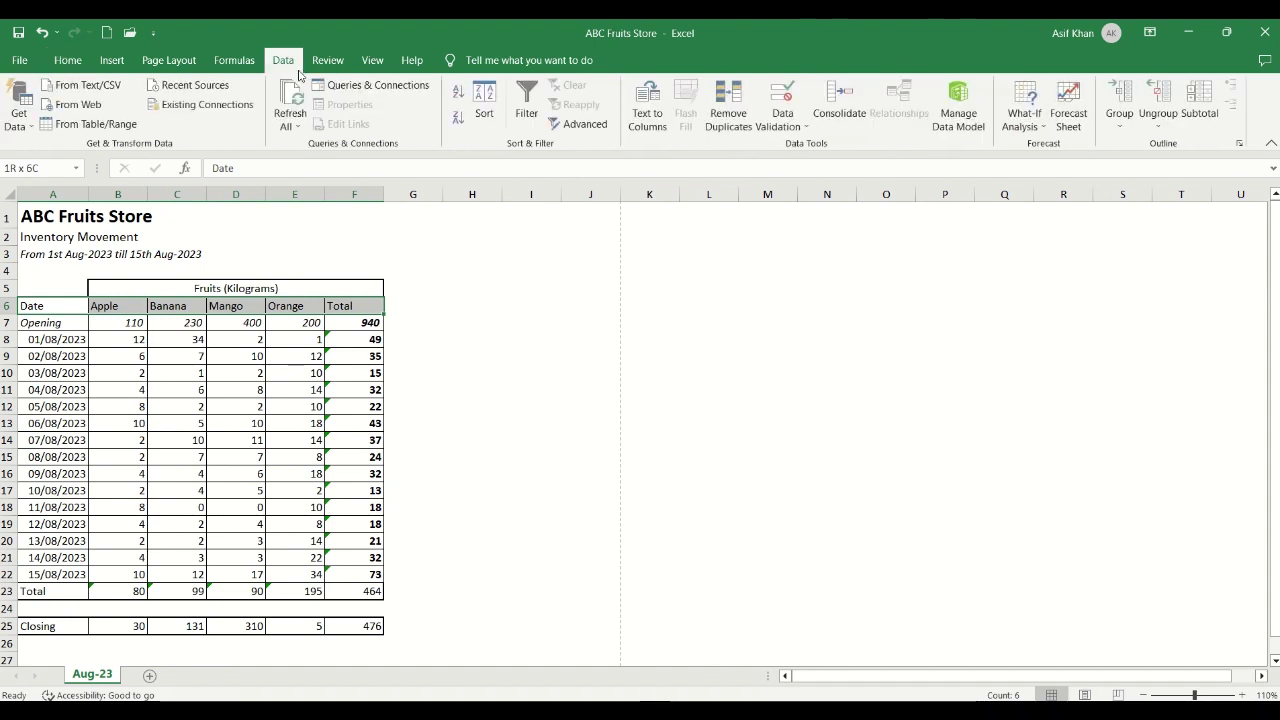
left_click(518, 311)
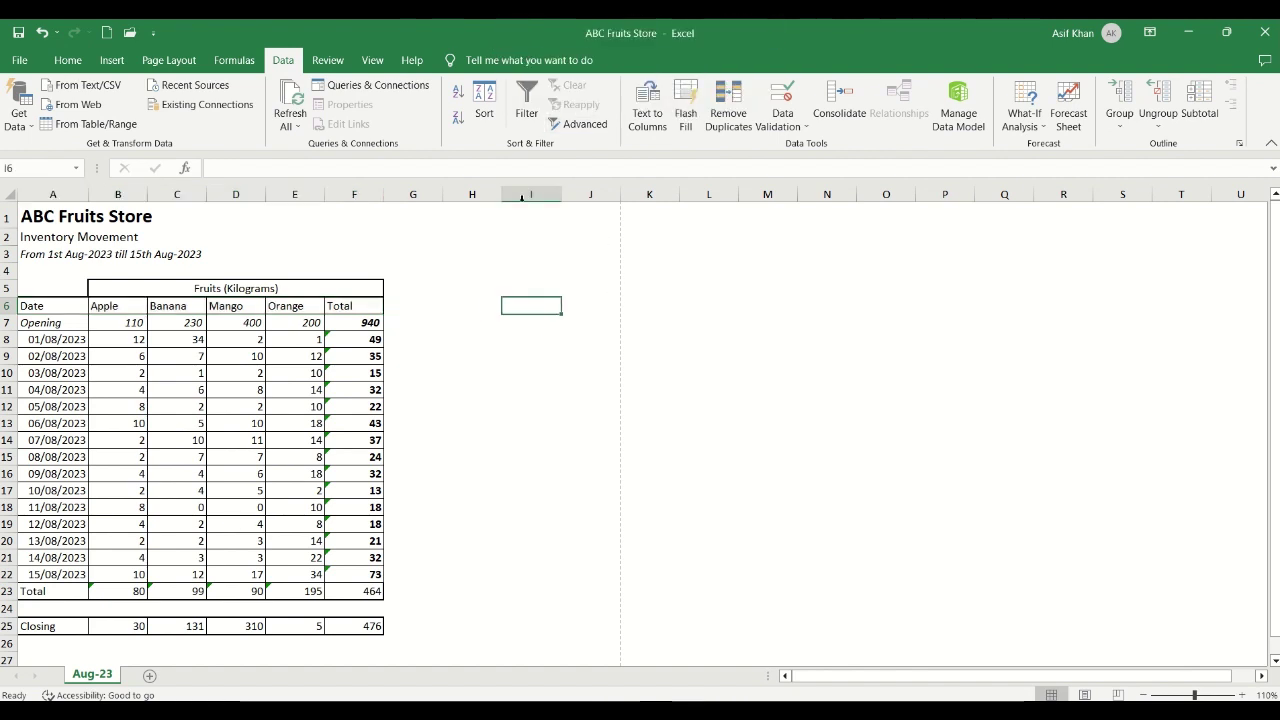
left_click(45, 306)
left_click_drag(45, 306, 361, 309)
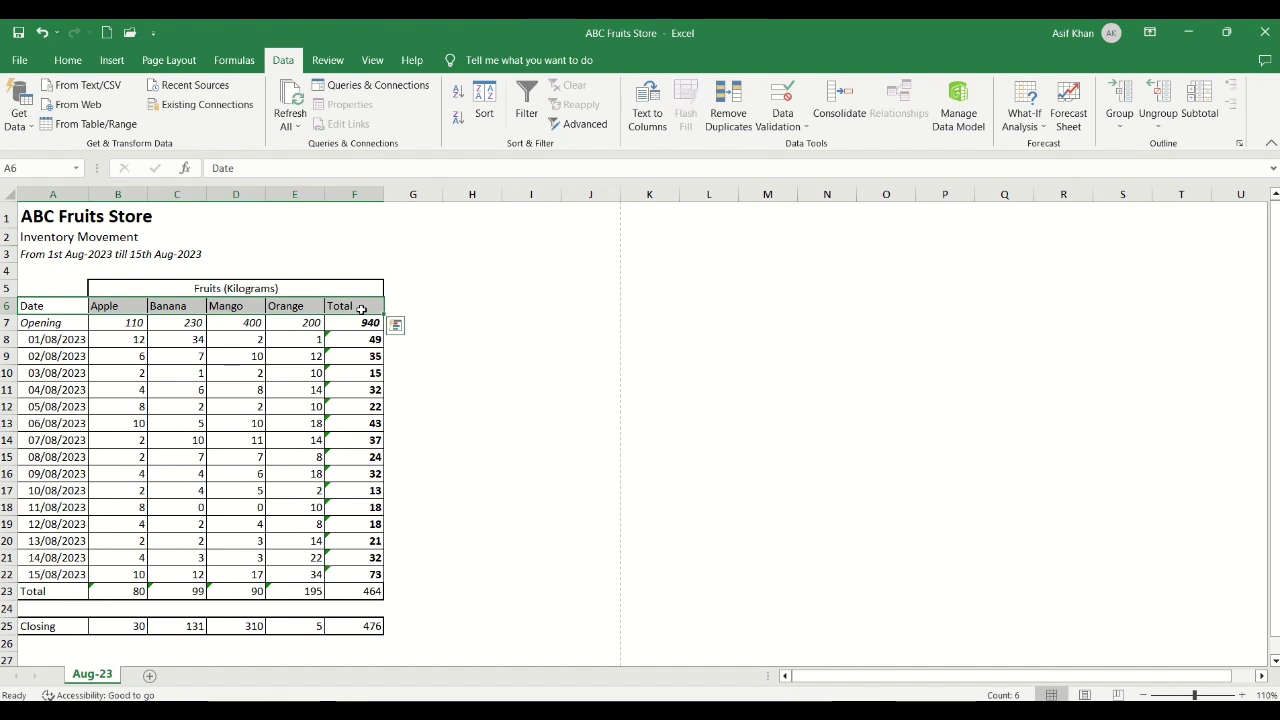
left_click(528, 112)
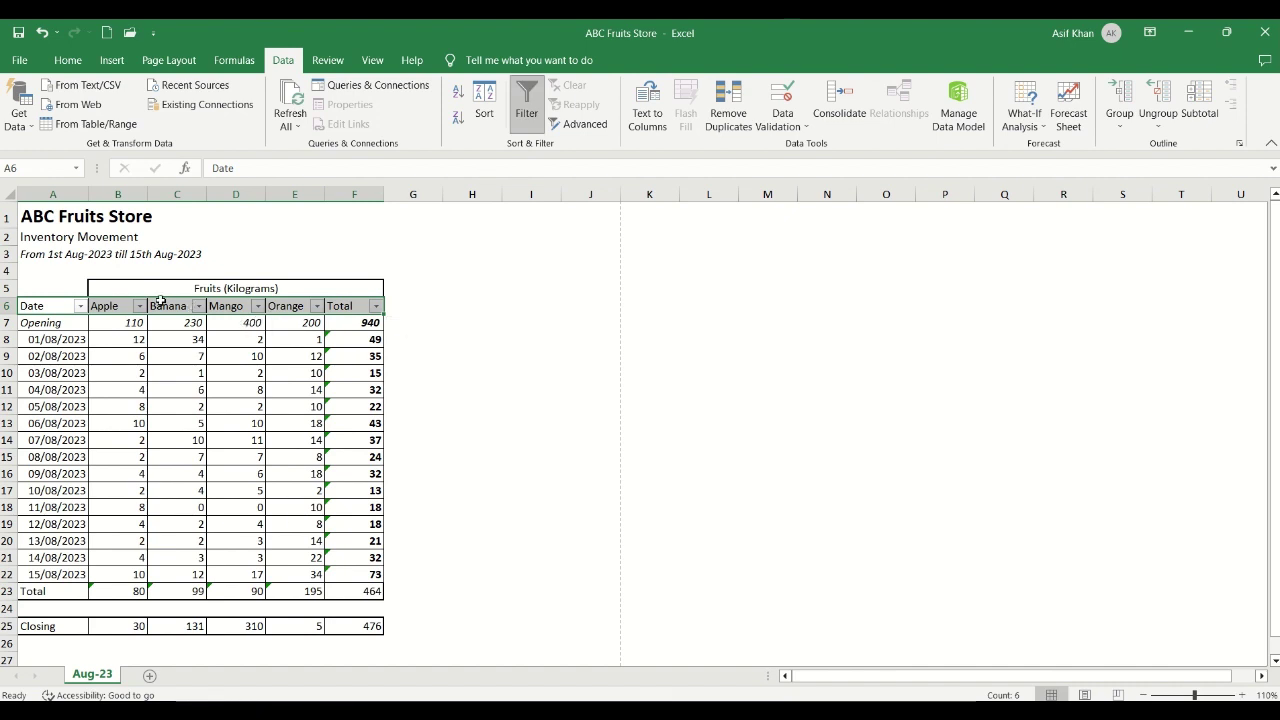
Look over the Apple column entries beneath the filter headings, and return to the Date heading in A6.
left_click(120, 304)
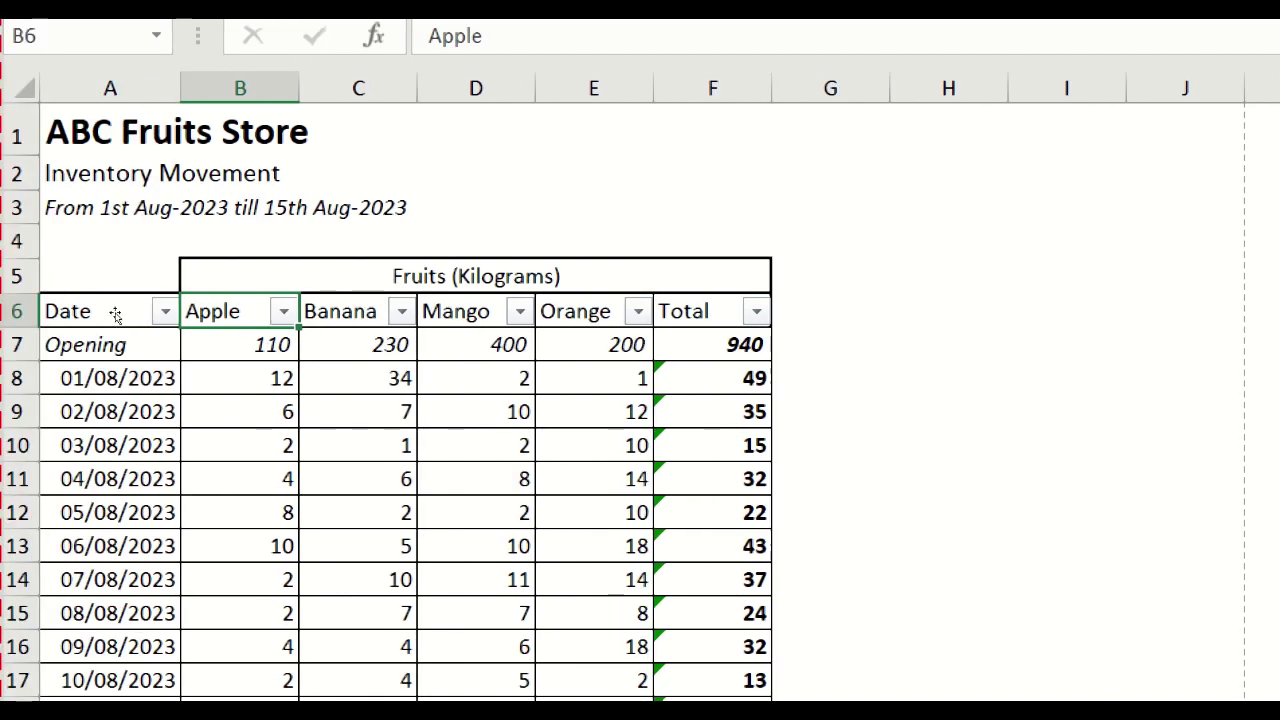
key("Down")
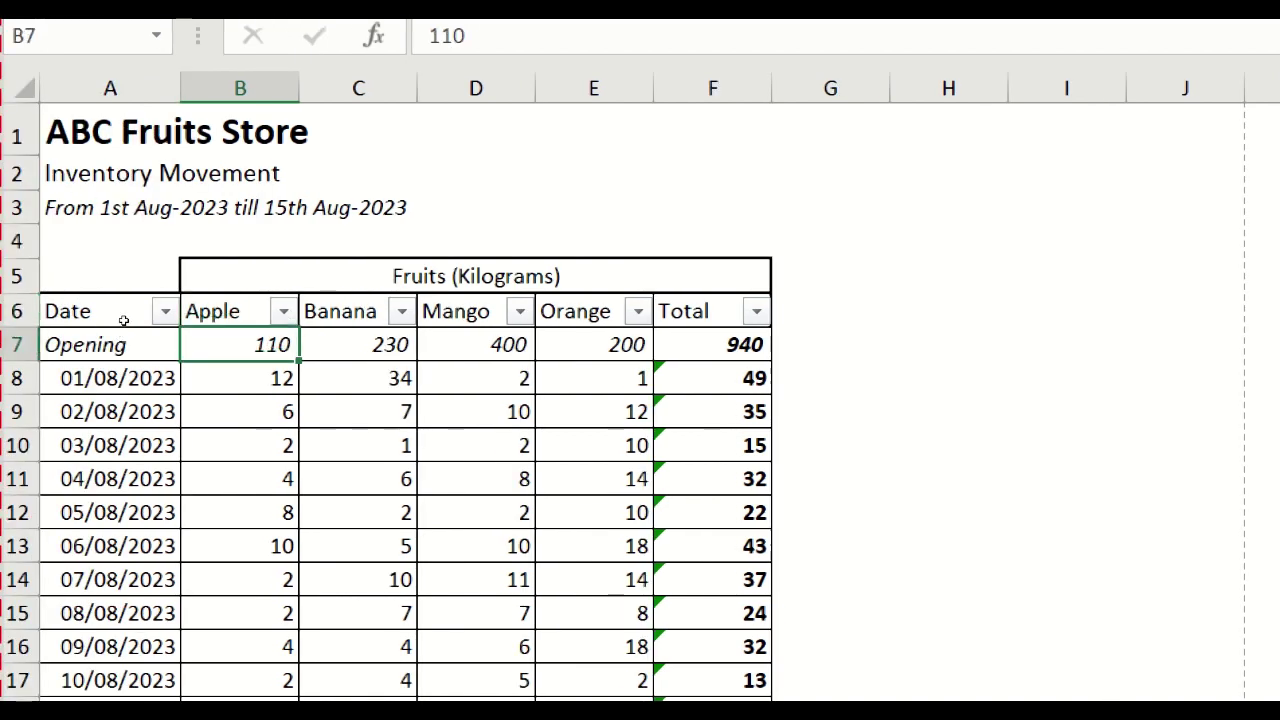
key("Down")
key("Down")
key("Down")
key("Down")
key("Down")
key("Down")
key("Down")
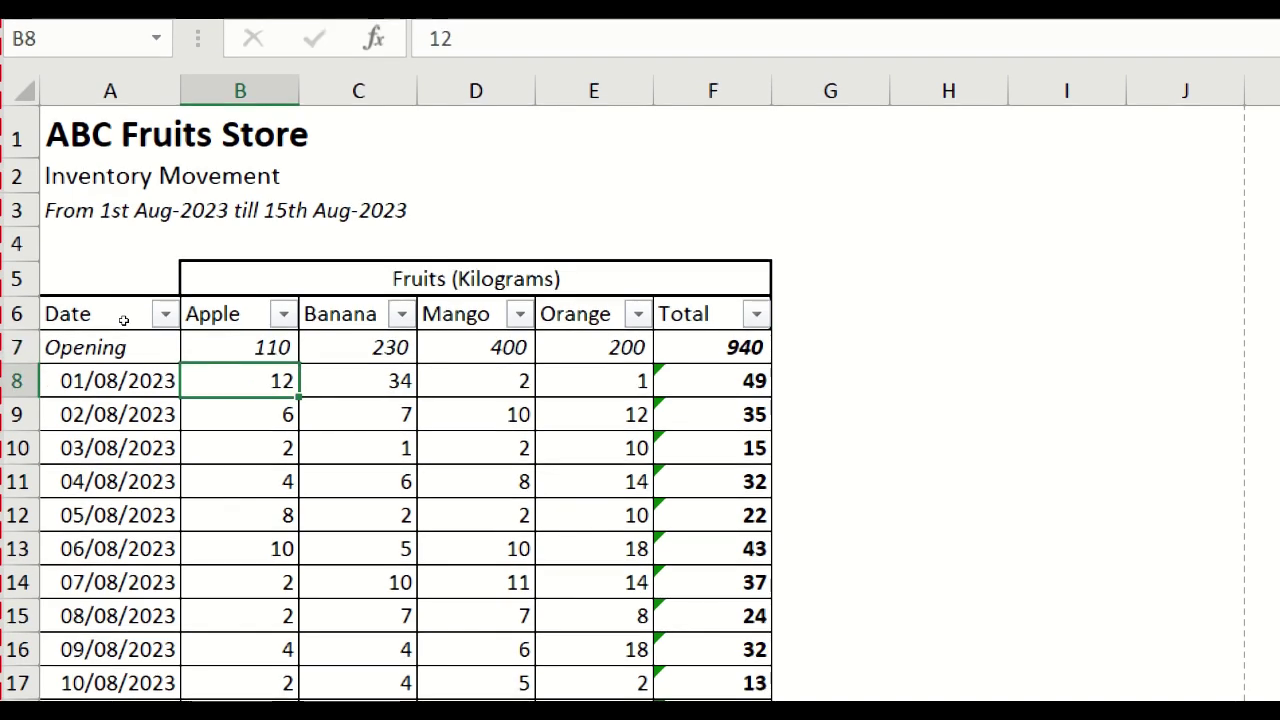
key("Down")
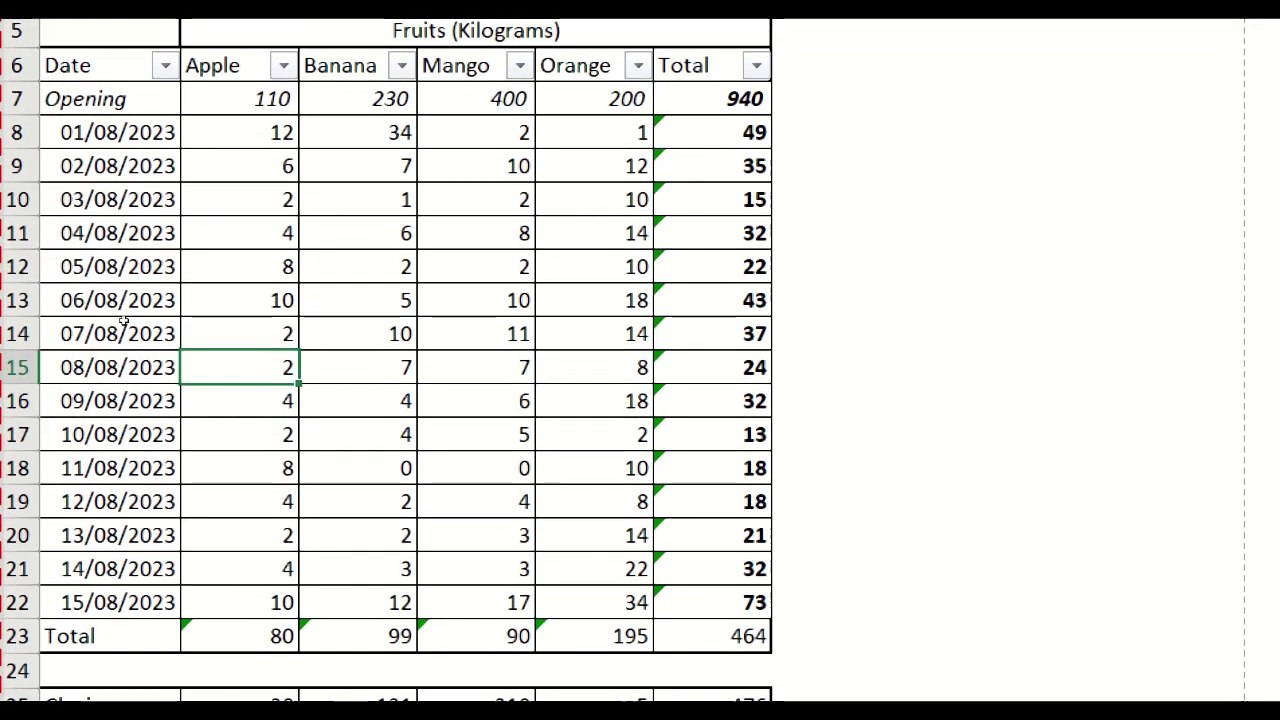
key("Up")
key("Up")
key("Up")
key("Up")
key("Up")
key("Up")
key("Up")
key("Up")
key("Up")
key("Up")
key("Up")
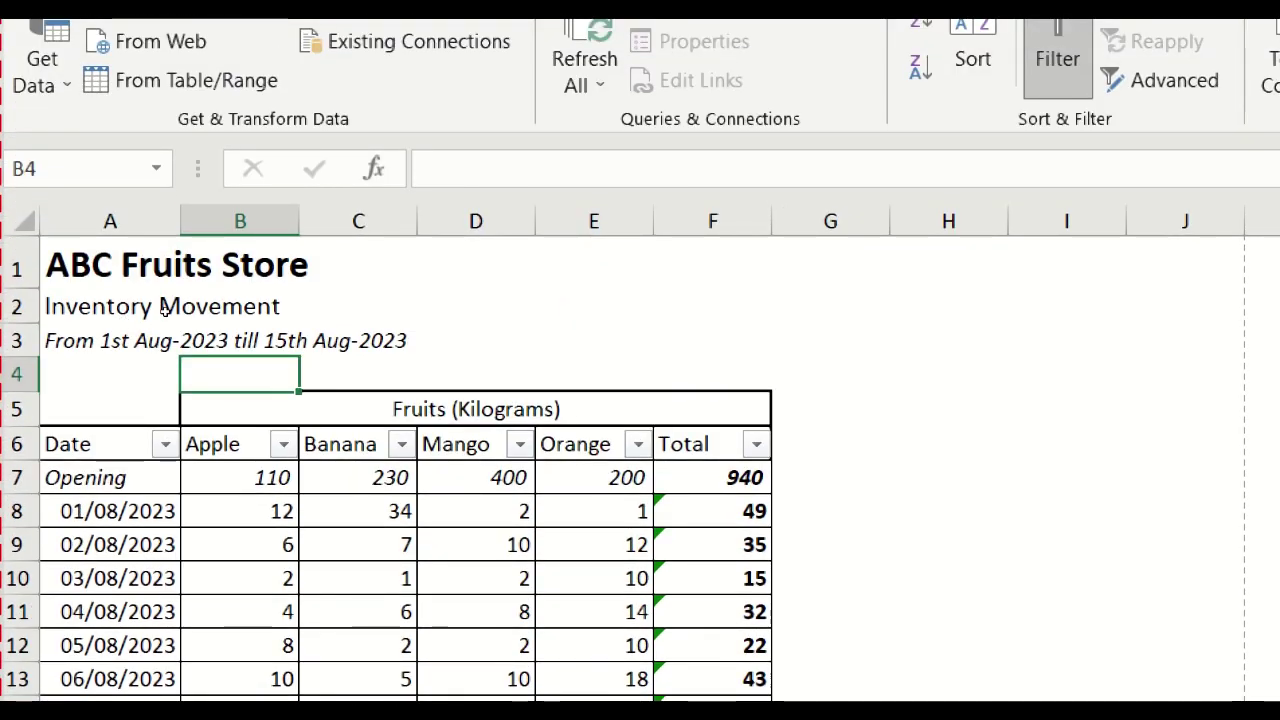
key("Down")
key("Down")
key("Left")
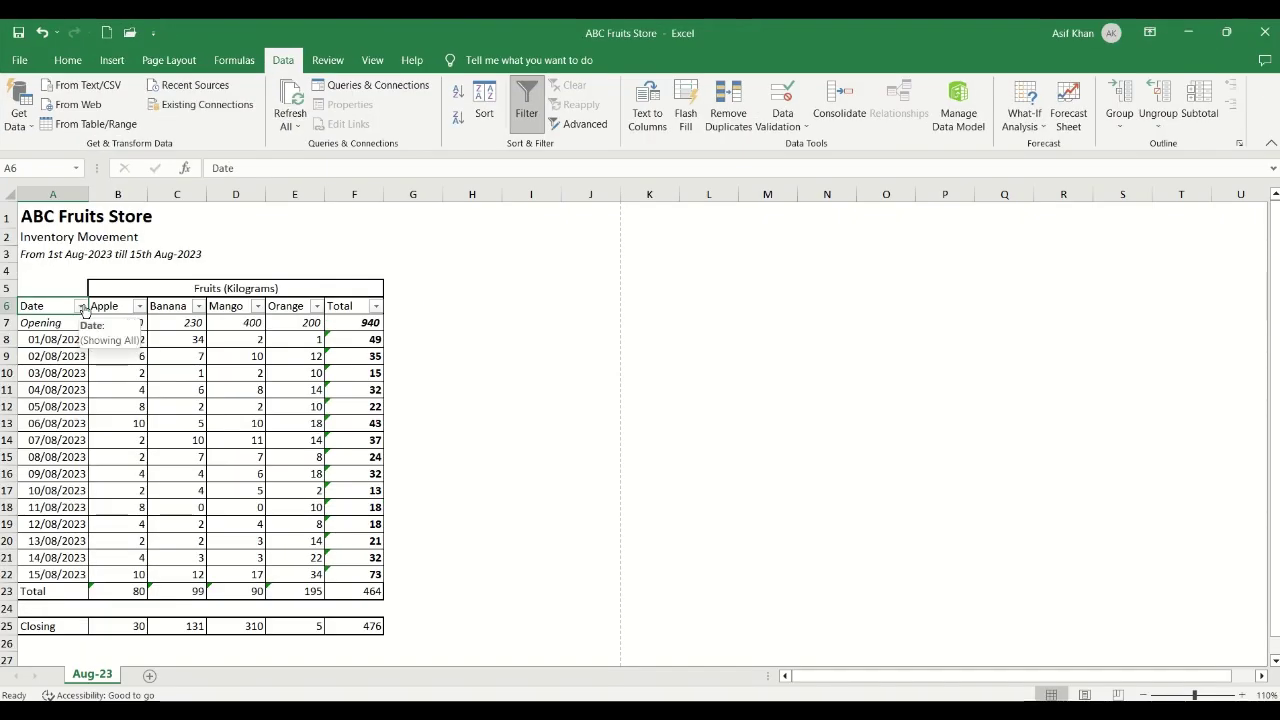
Filter the Date column to only 01, 03 and 07 August 2023, and select those rows from Date to Total.
left_click(82, 306)
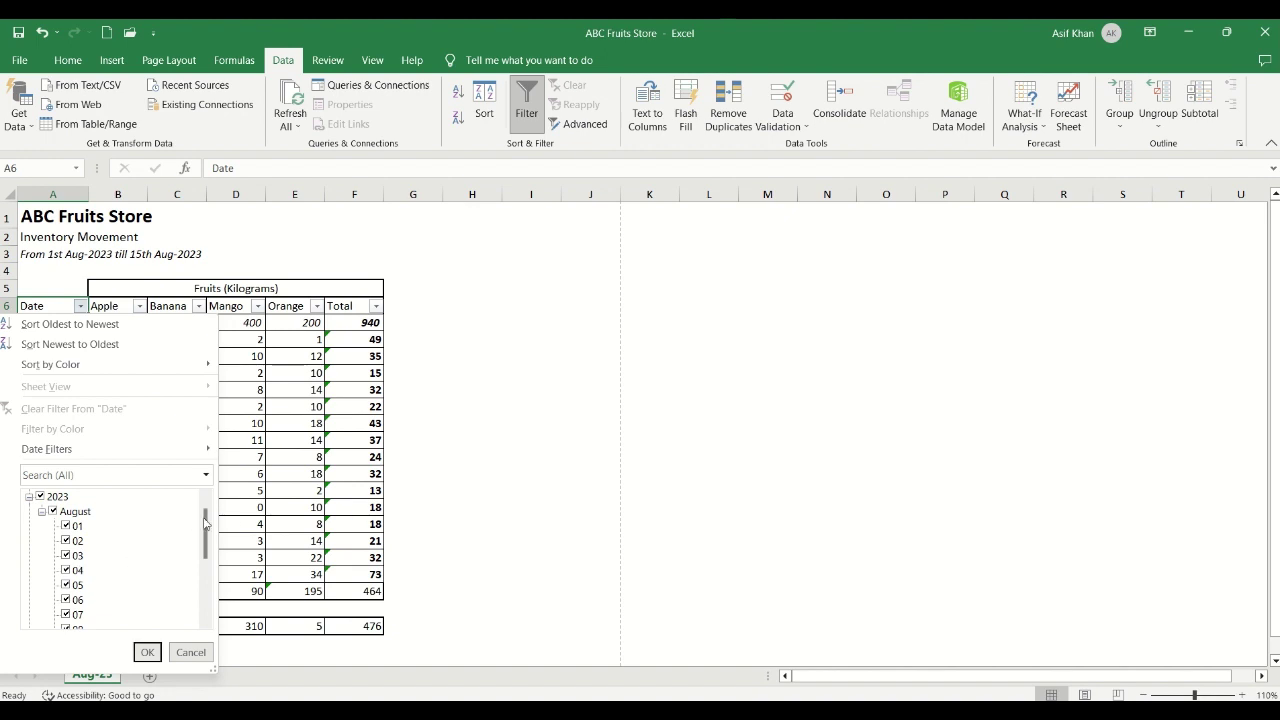
mouse_move(202, 524)
left_mouse_down()
mouse_move(203, 585)
mouse_move(203, 516)
left_mouse_up()
left_click(77, 512)
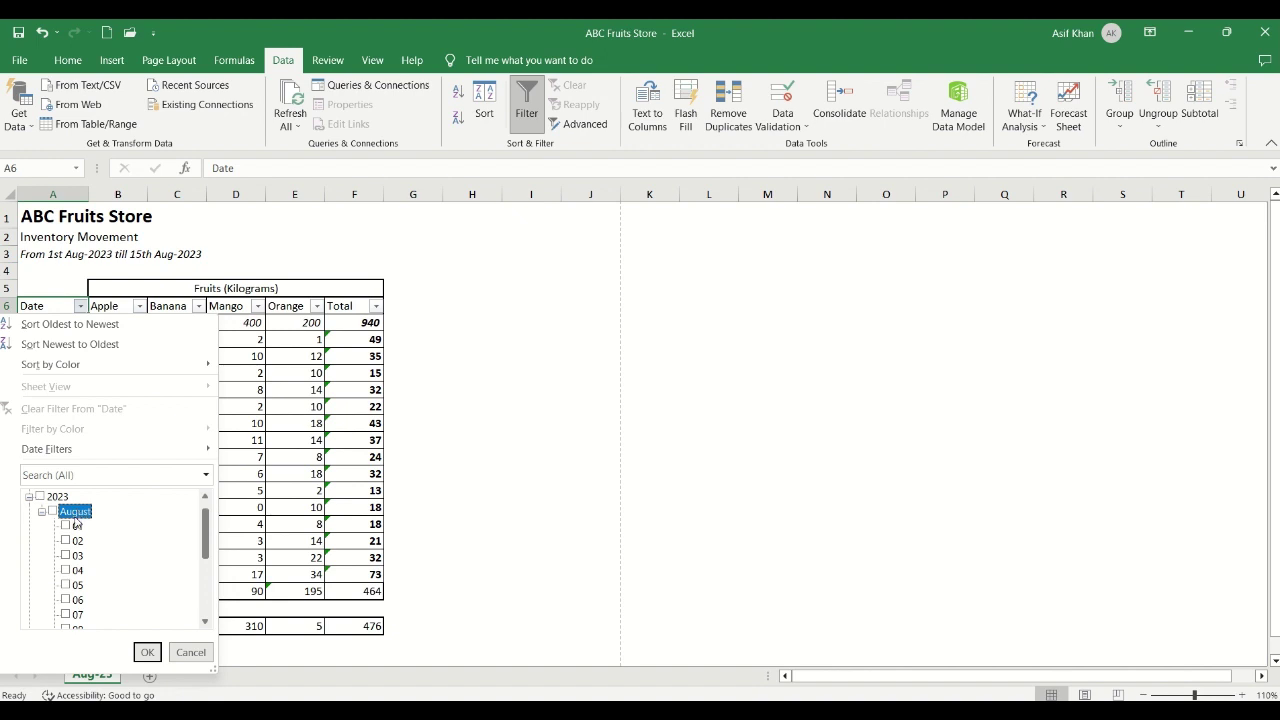
left_click(77, 512)
left_click(80, 514)
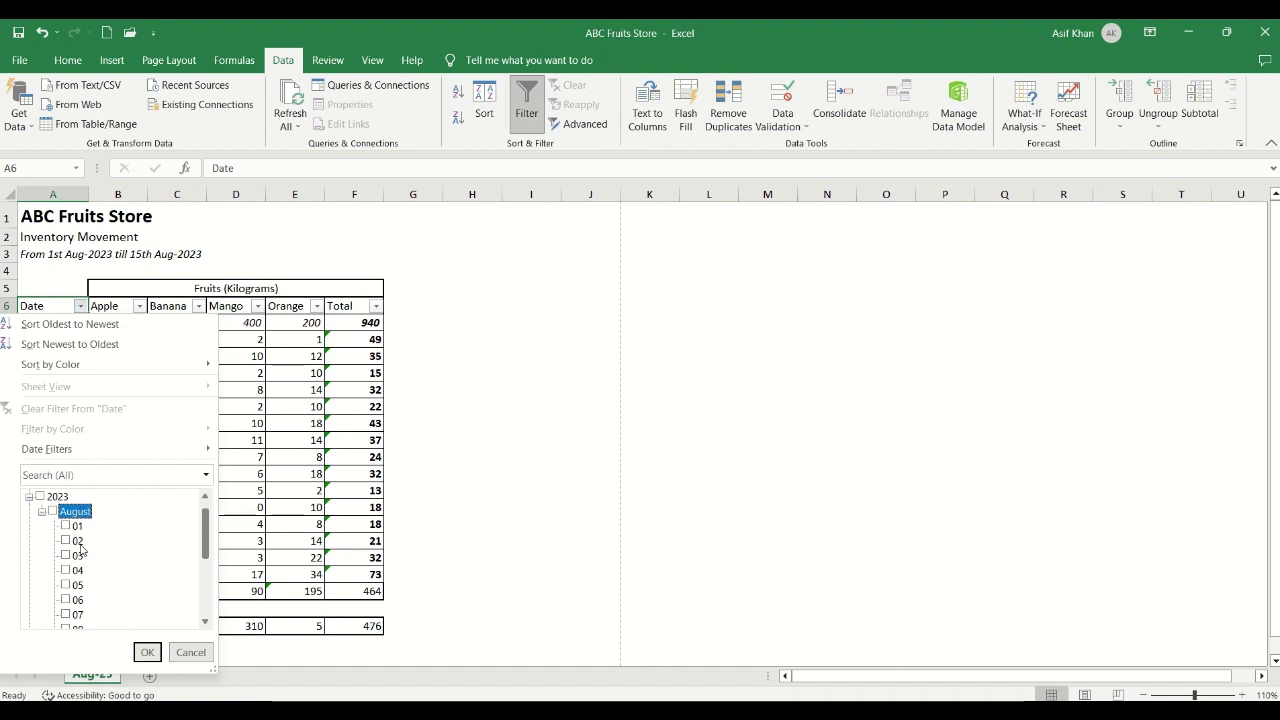
left_click(77, 527)
left_click(79, 557)
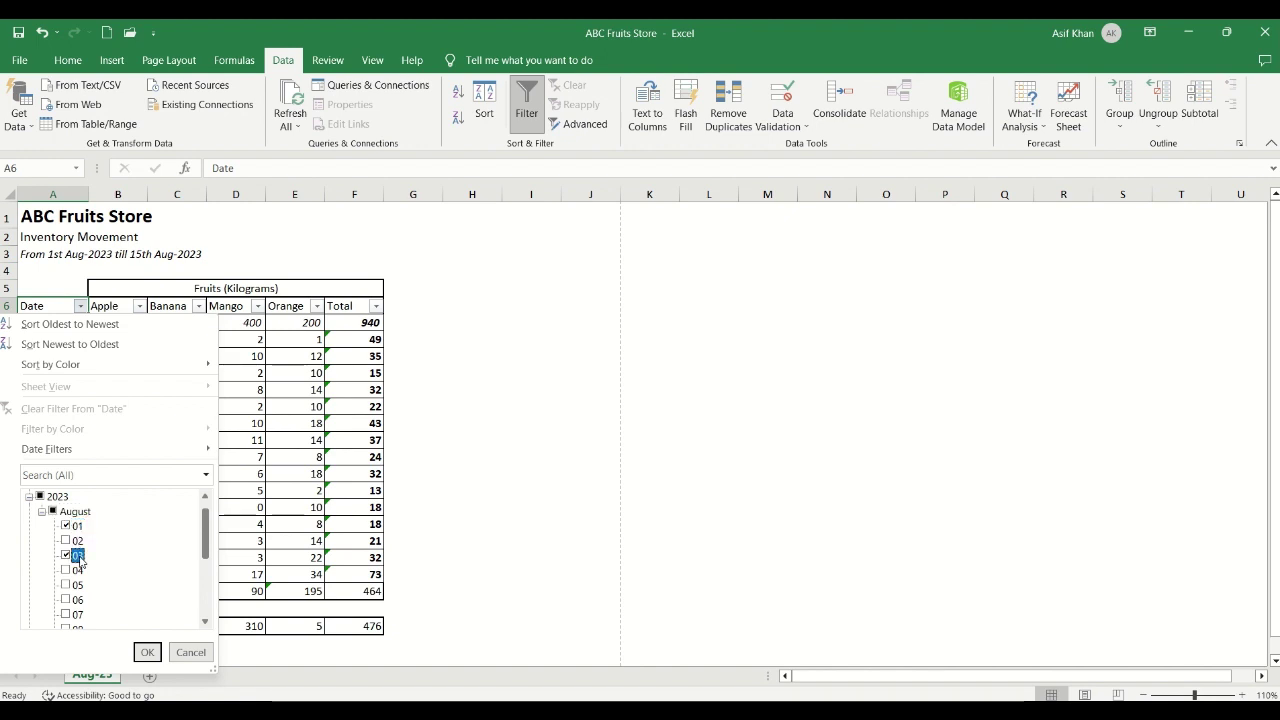
left_click(76, 615)
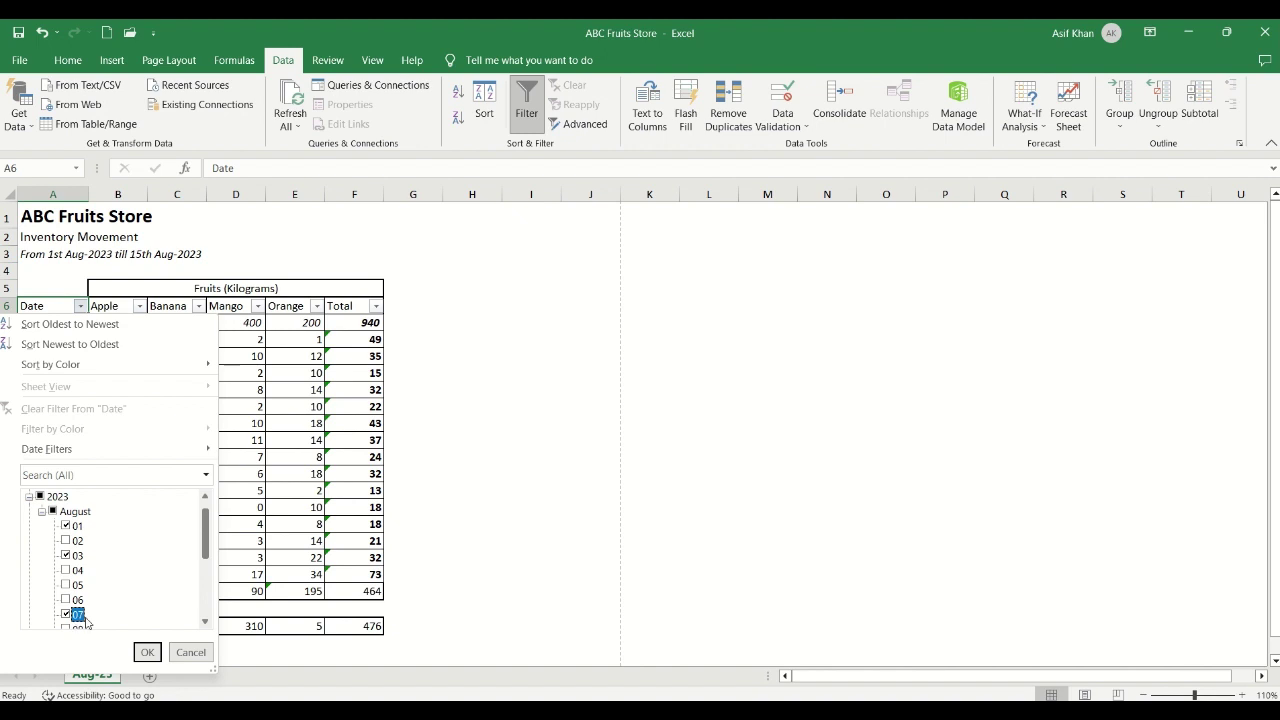
left_click(147, 652)
left_click_drag(50, 337, 345, 377)
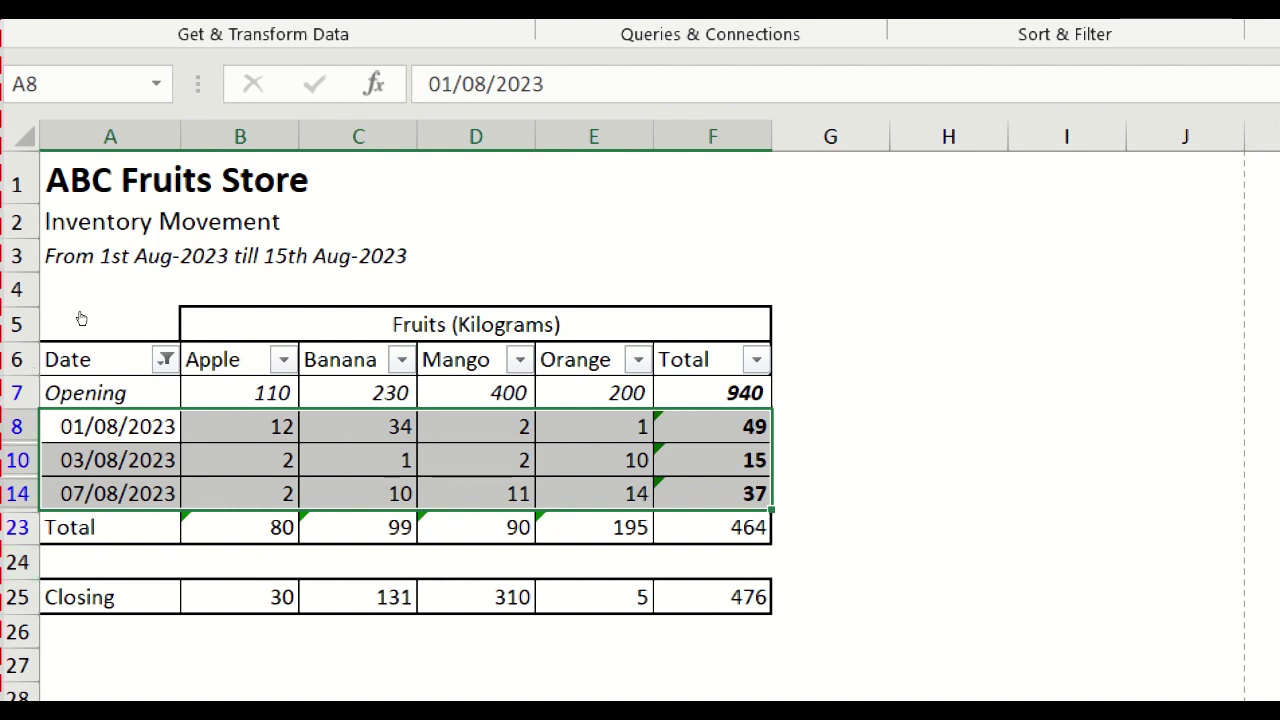
Clear the filter from the Date column and deselect the daily rows.
left_click(165, 359)
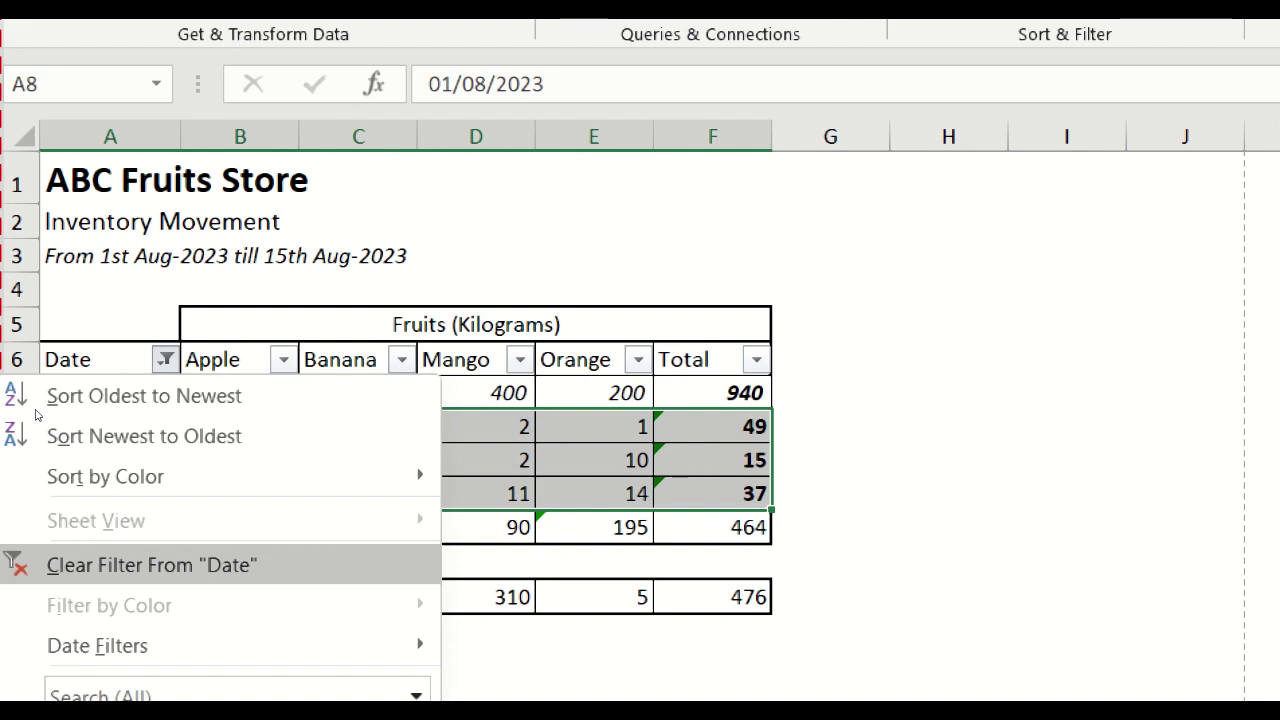
left_click(150, 565)
scroll(34, 408, "down", 1)
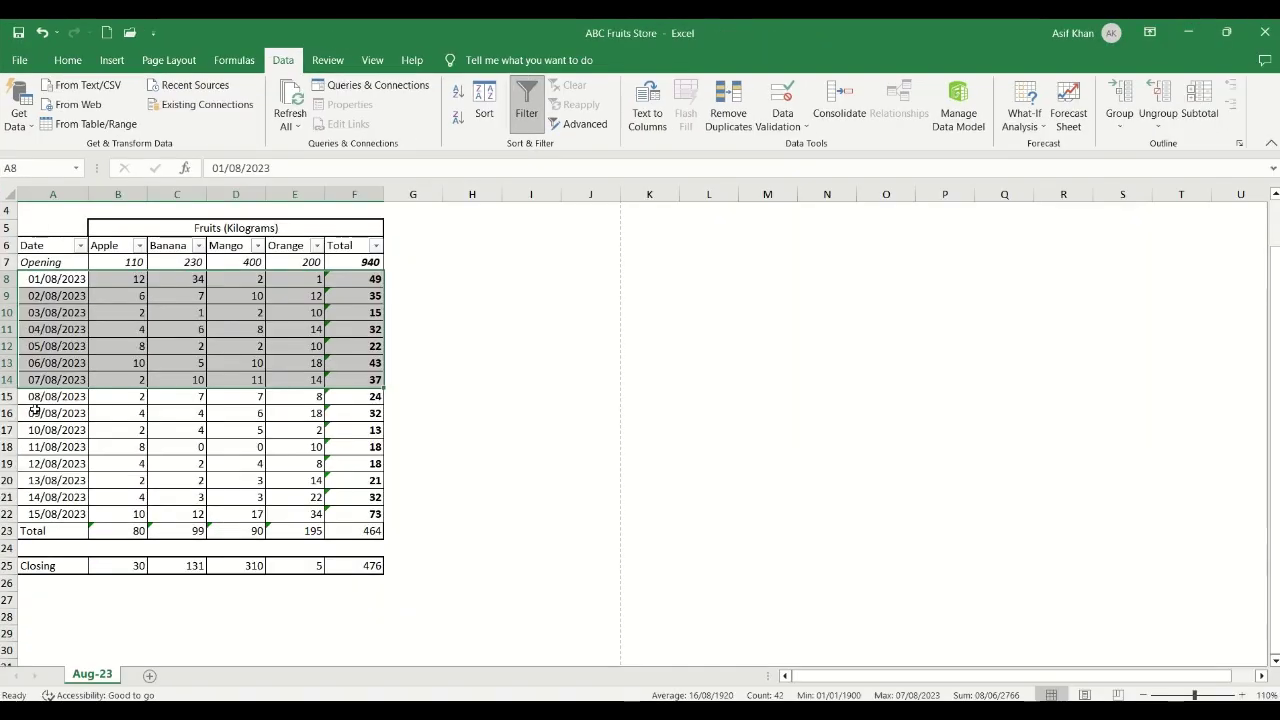
left_click(208, 331)
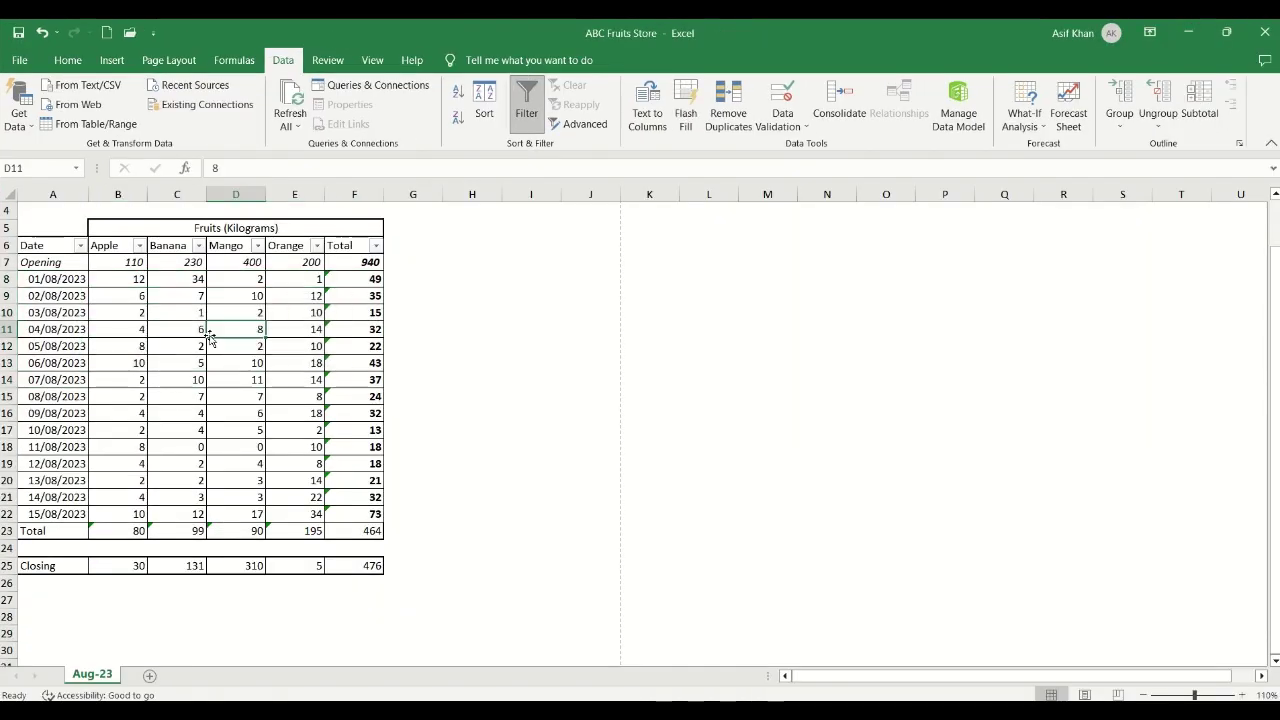
Review the dates in A8:A22 and the header cells from Apple to Total, ending on the Total heading in F6.
left_click(70, 281)
left_click_drag(70, 281, 52, 513)
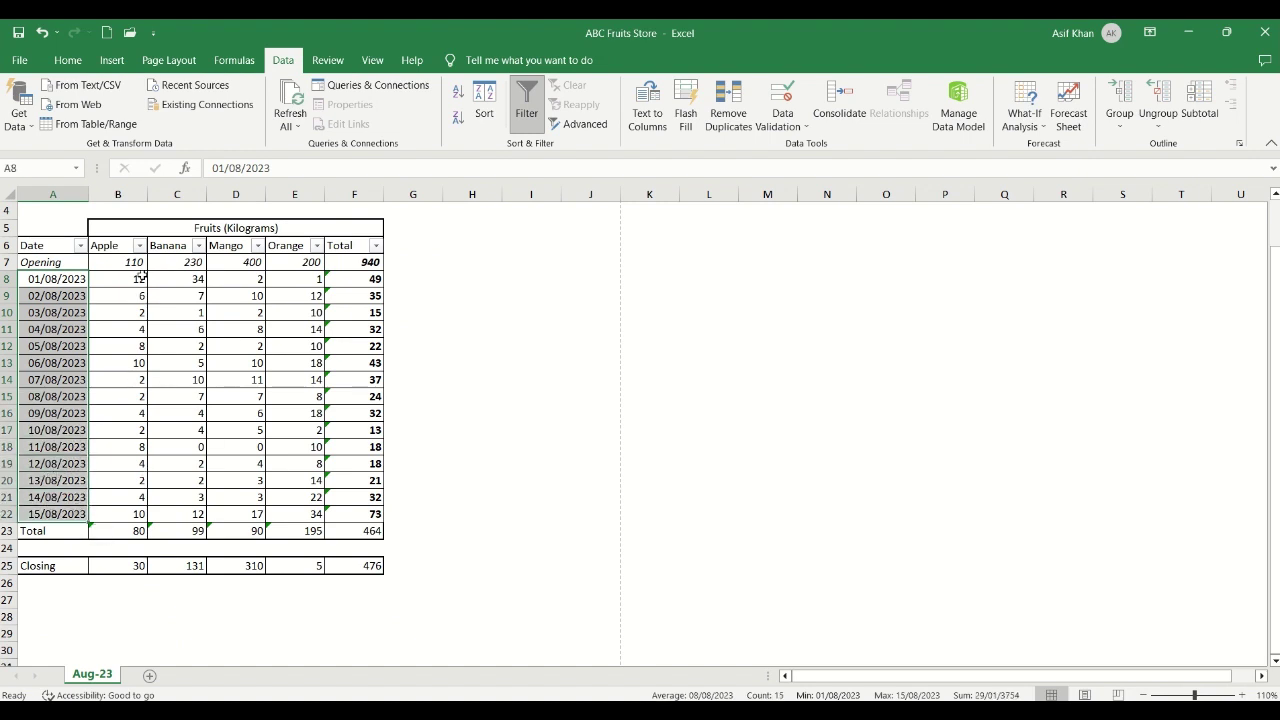
left_click(134, 252)
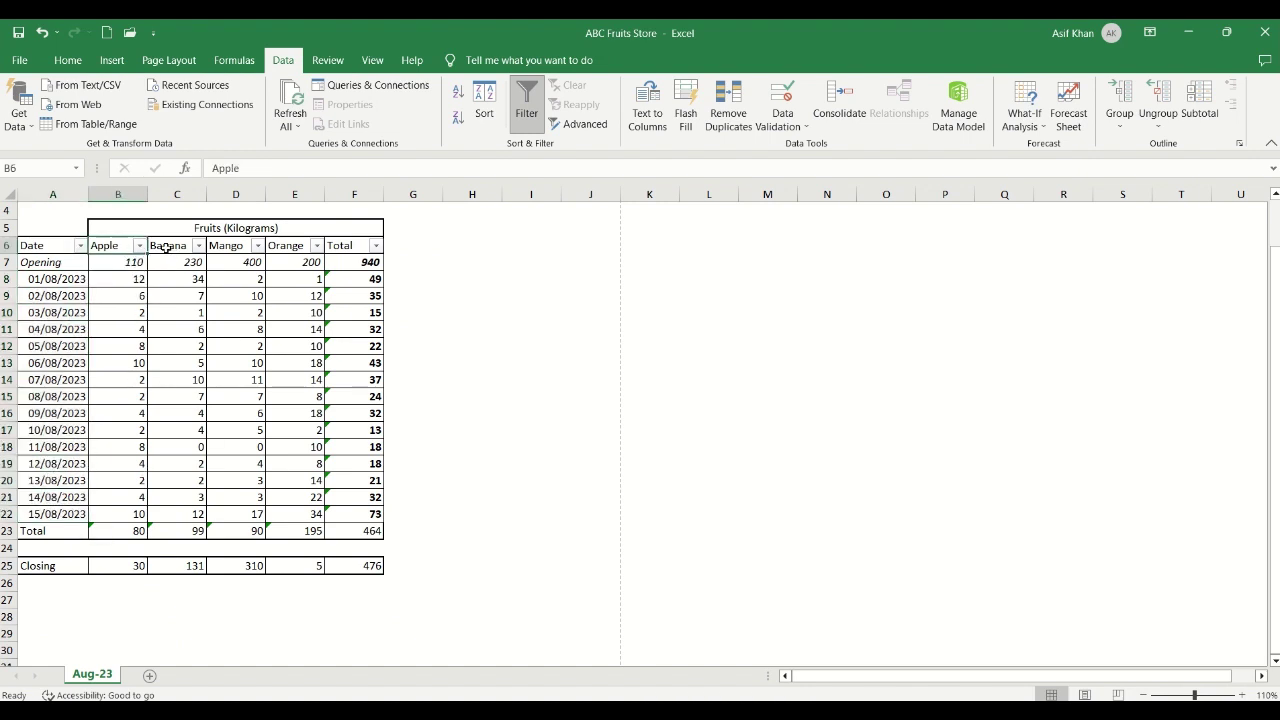
left_click(155, 250)
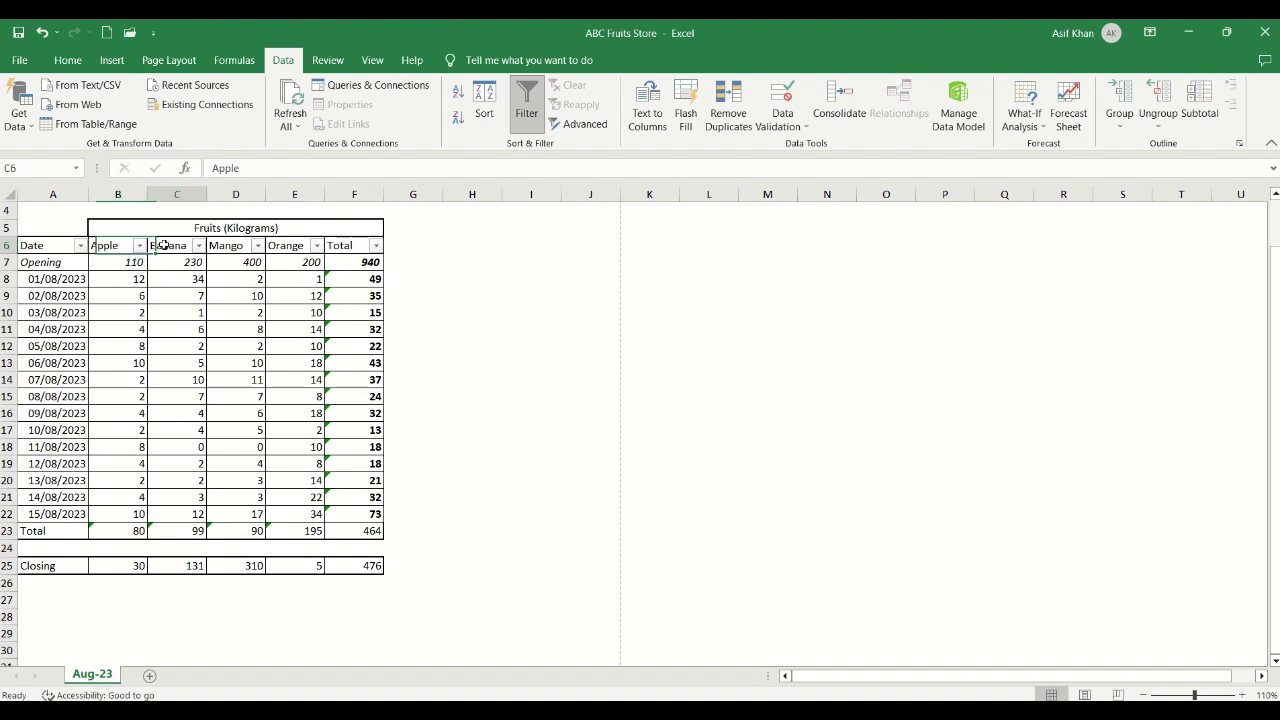
left_click(258, 252)
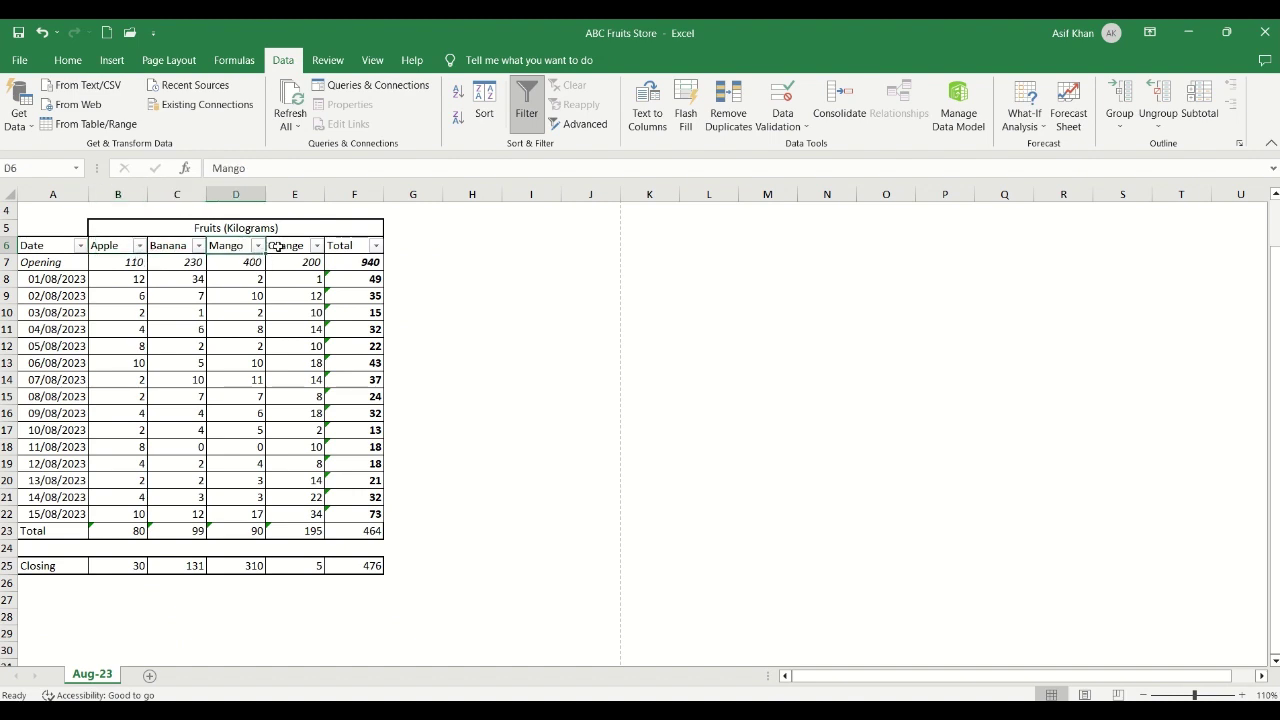
left_click(278, 248)
left_click(348, 252)
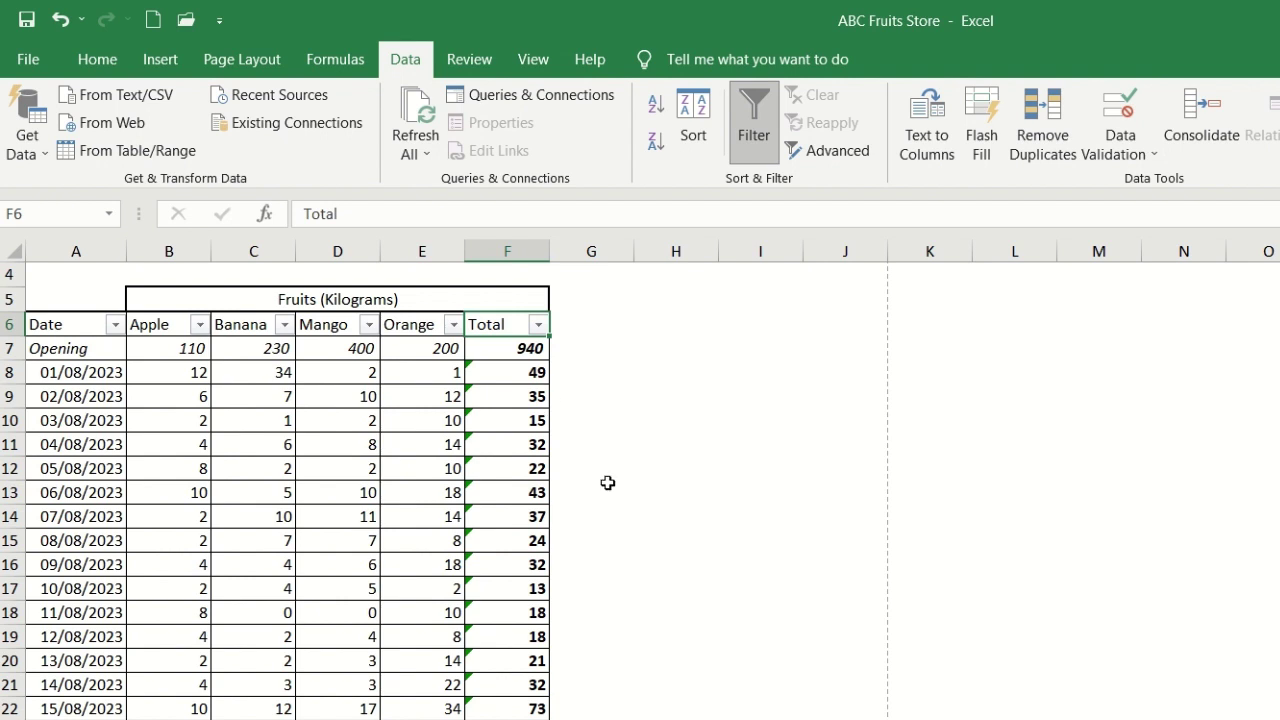
Filter the Total column with a number filter to show only rows where the total is greater than 35.
left_click(538, 325)
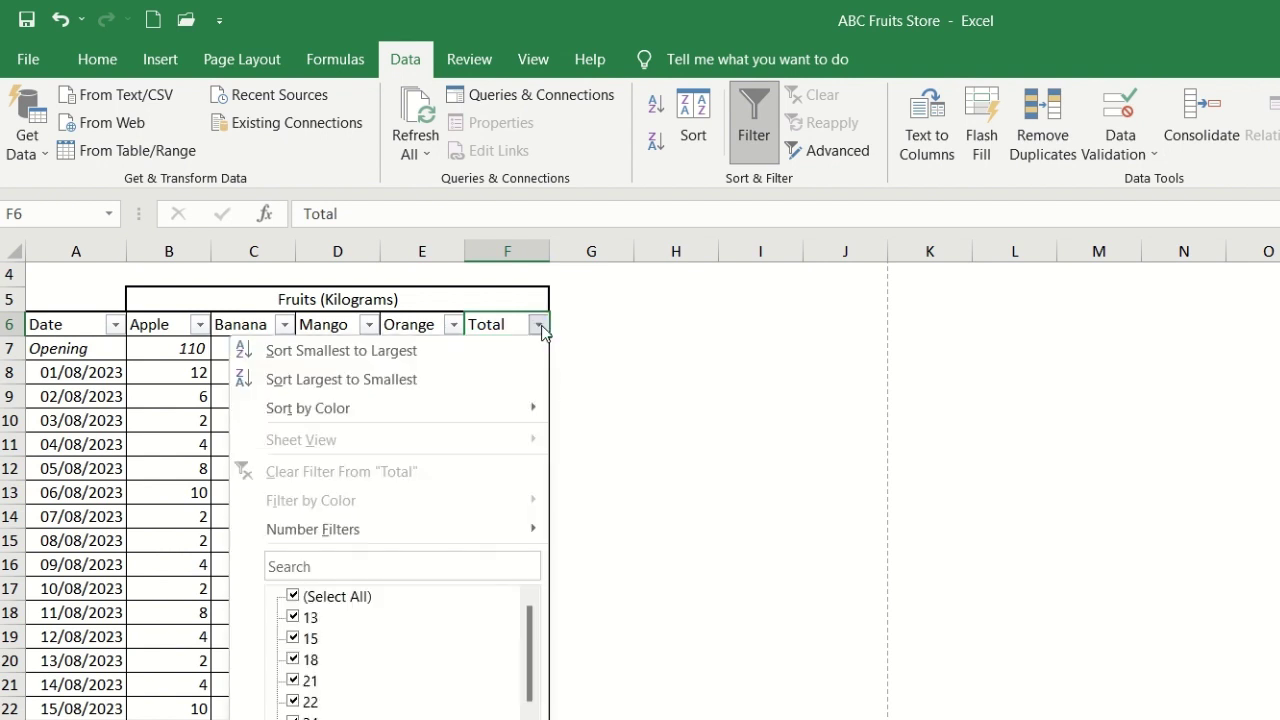
left_click(330, 603)
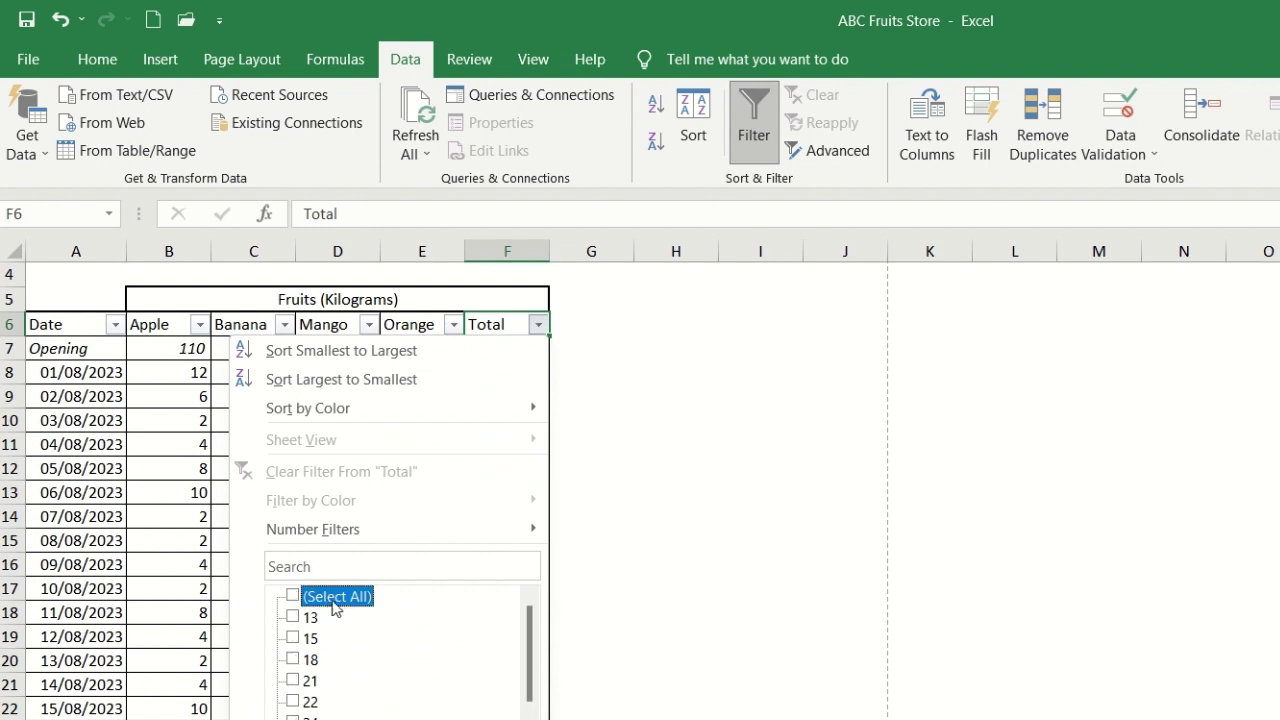
mouse_move(360, 533)
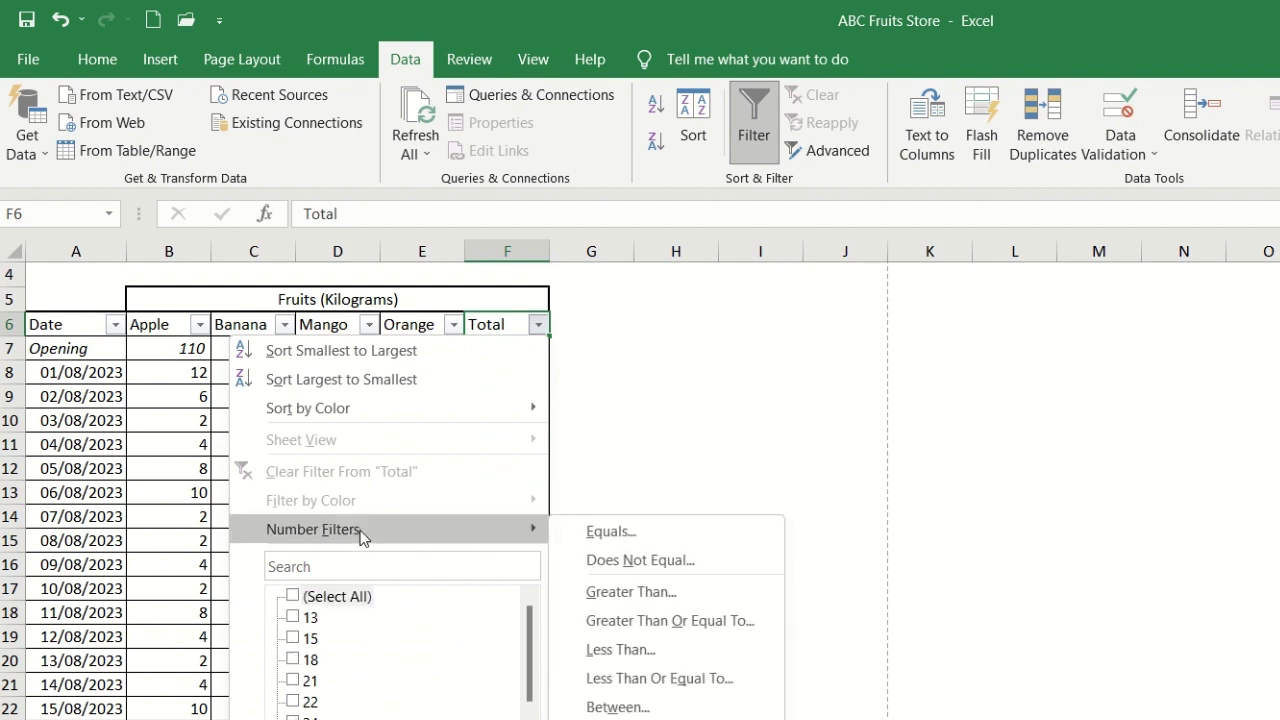
left_click(612, 596)
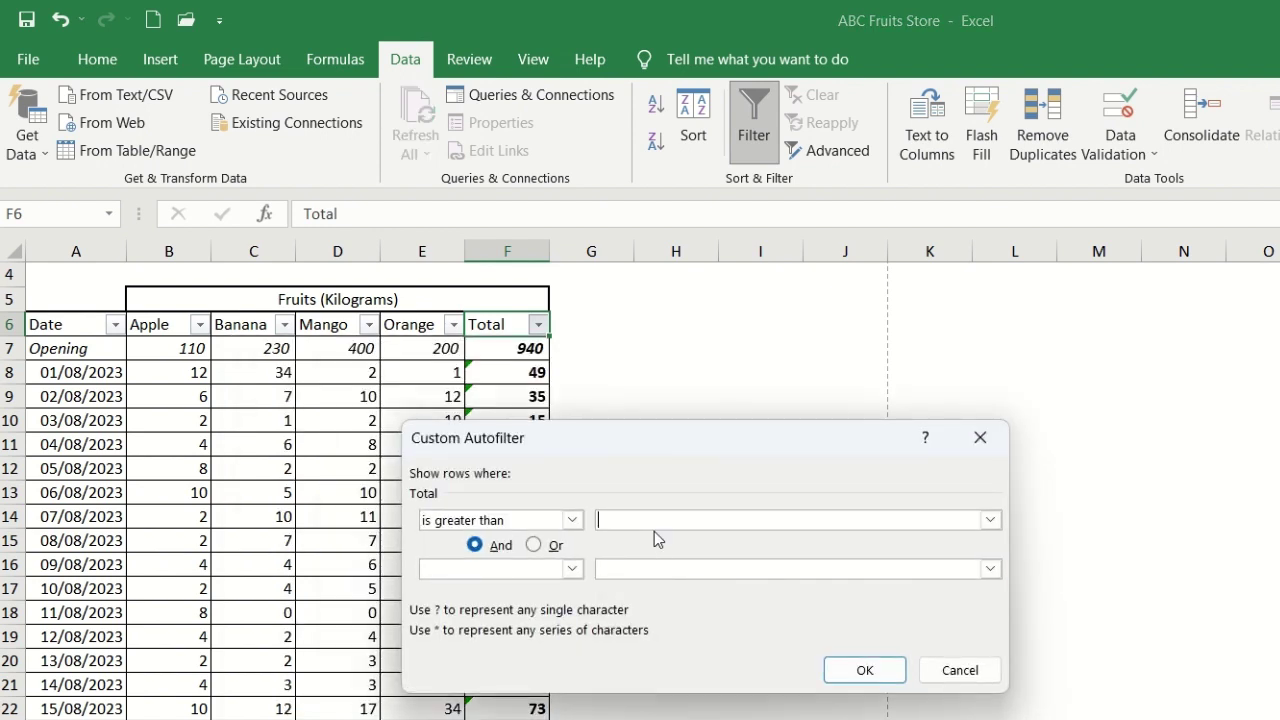
type("35")
left_click(862, 670)
Examine the filtered daily rows and each of their dates, and select those rows from Date to Total.
left_click_drag(520, 373, 38, 443)
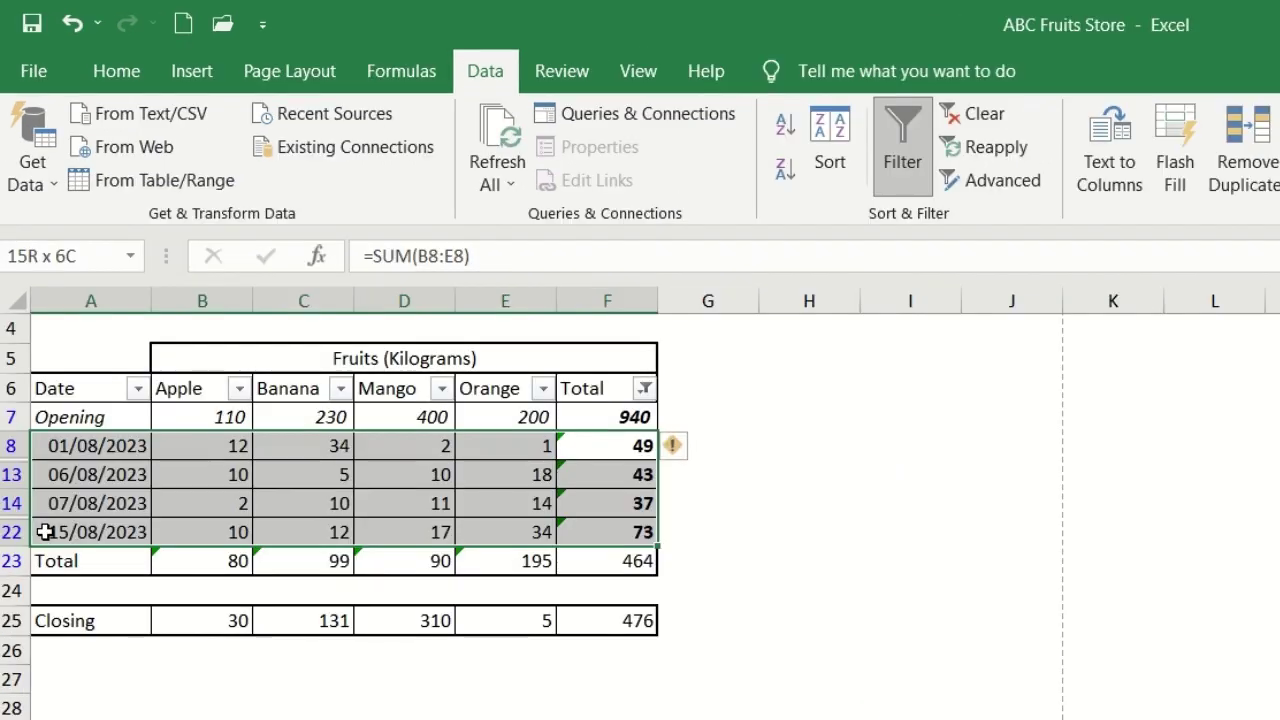
left_click(94, 446)
left_click(94, 472)
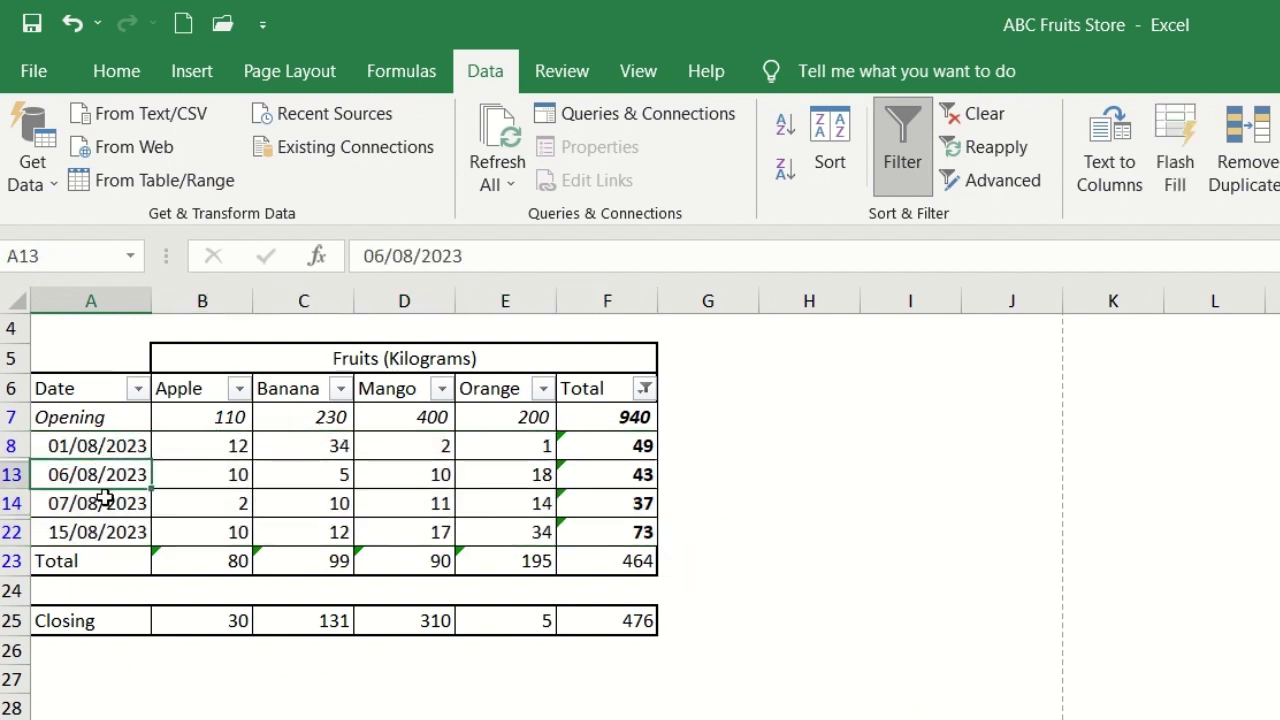
left_click(105, 500)
left_click(110, 524)
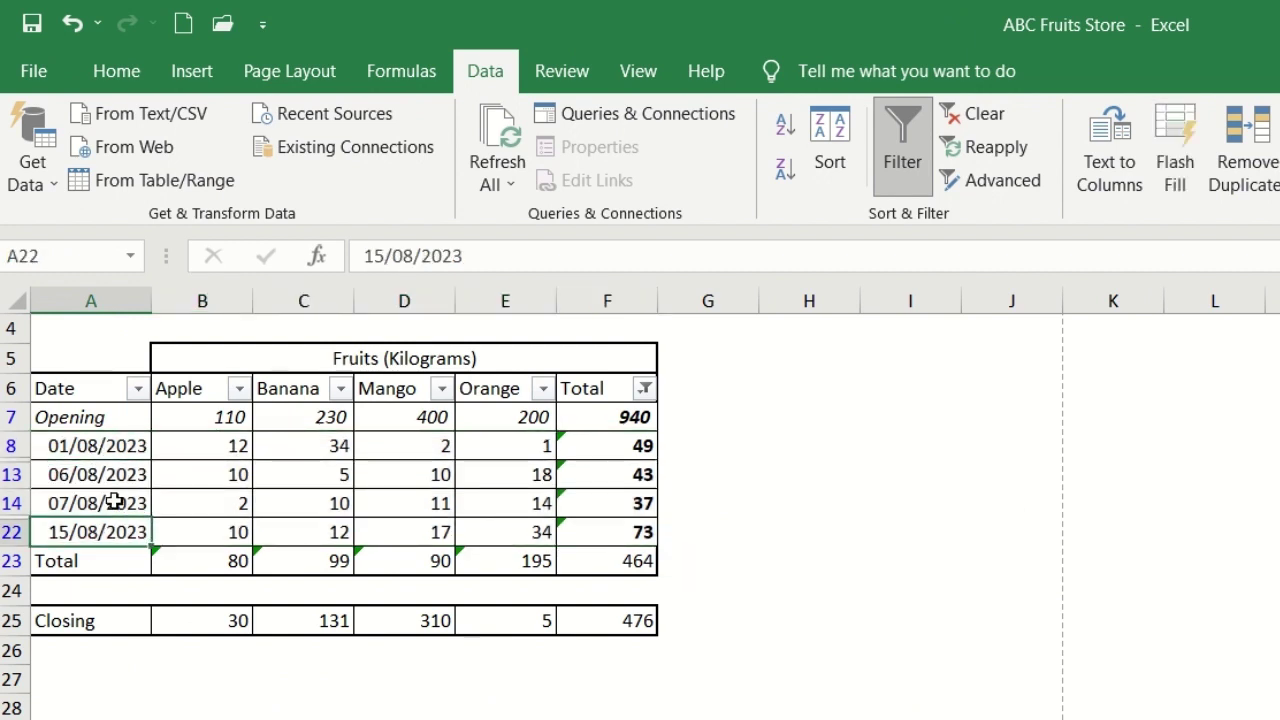
left_click_drag(113, 447, 603, 532)
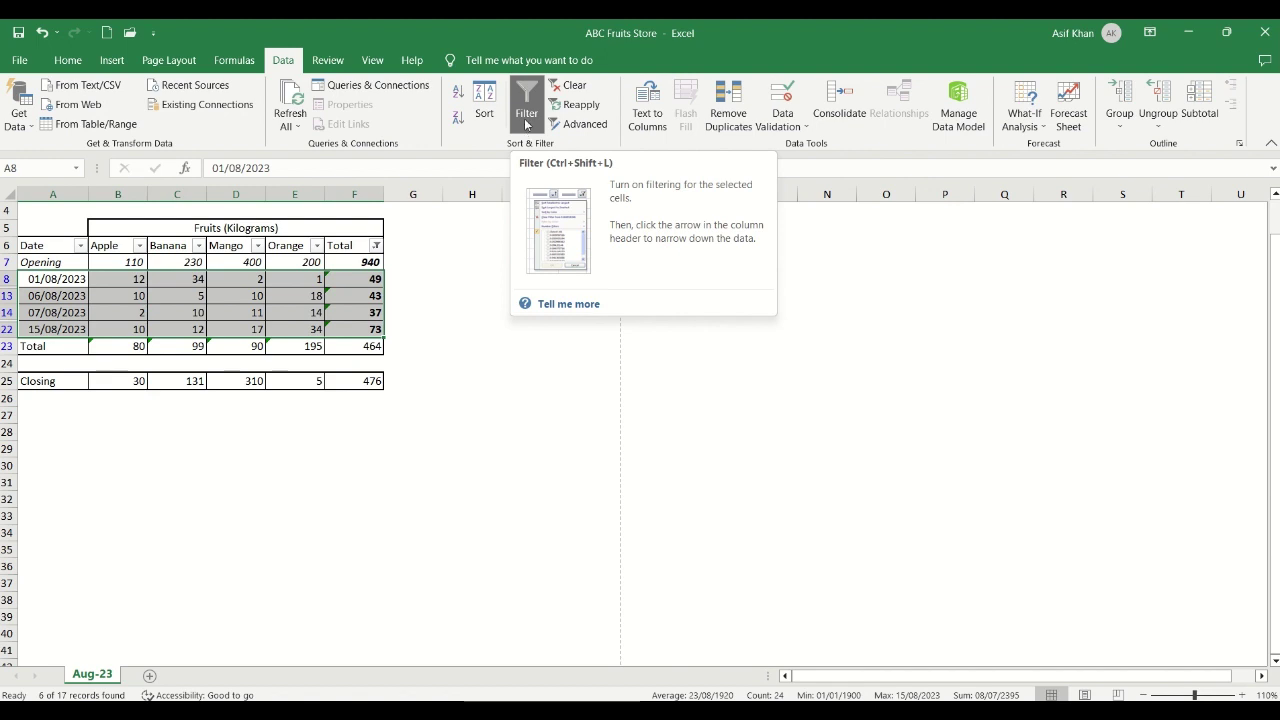
Clear the filter from the Total column and deselect the daily rows.
left_click(374, 246)
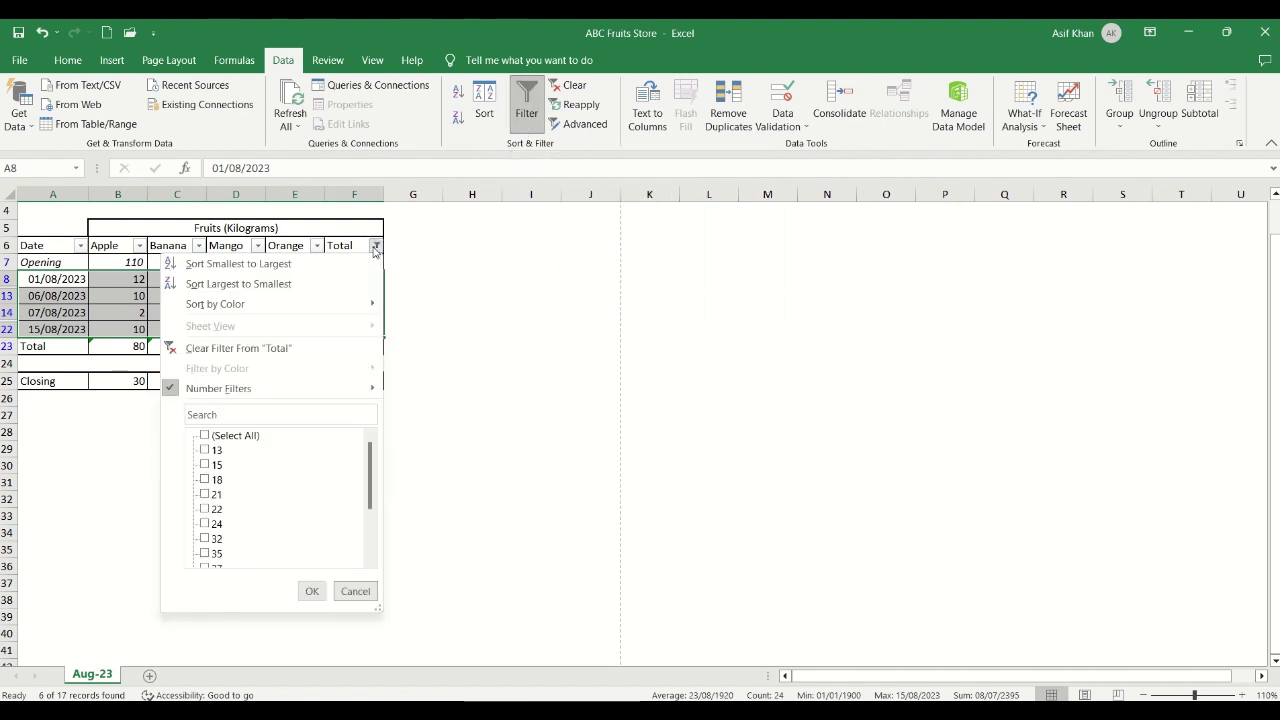
left_click(263, 346)
left_click(209, 361)
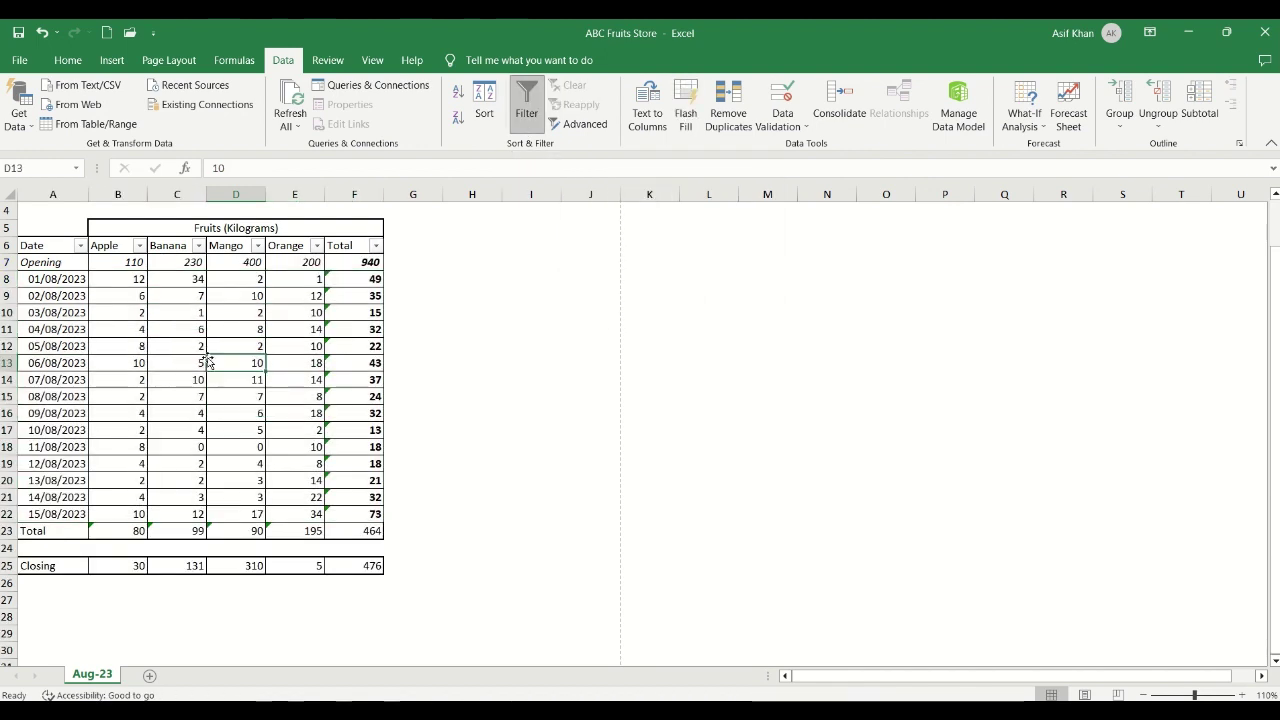
Select the range A8:F23, covering all daily rows and the Total row from Date to Total.
left_click_drag(66, 284, 337, 534)
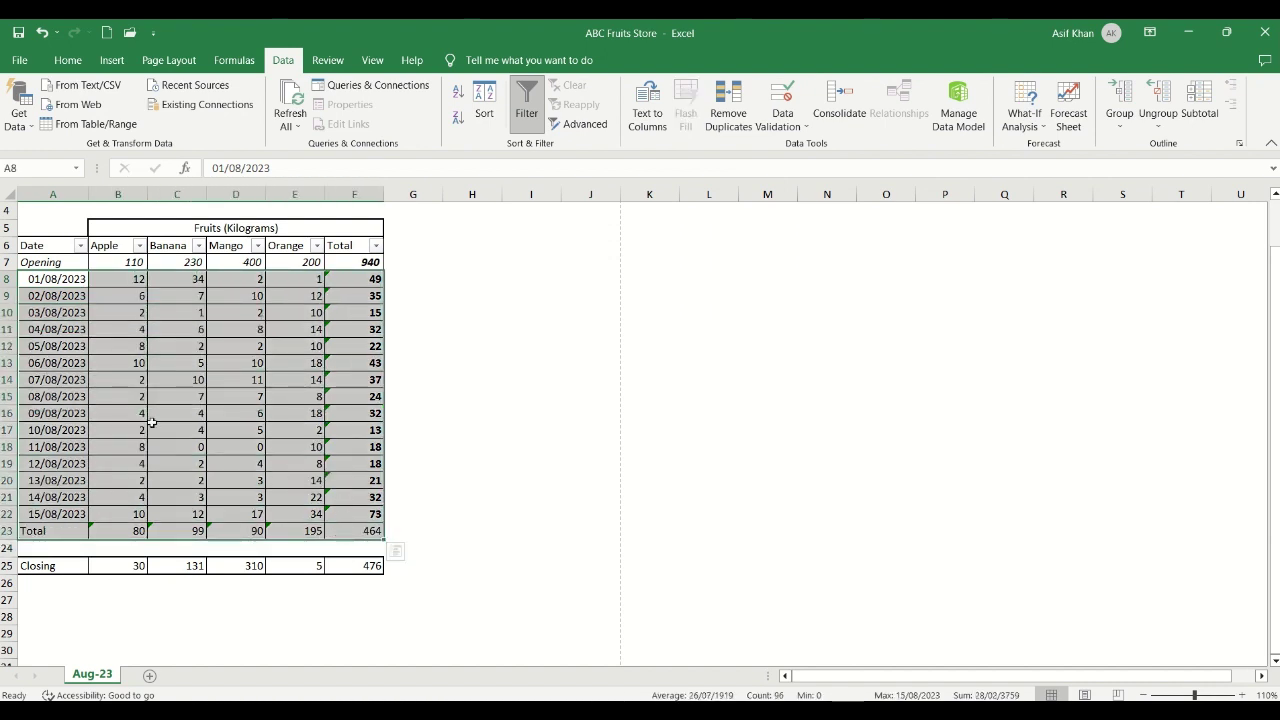
left_click(123, 392)
left_click(72, 282)
left_click_drag(72, 282, 355, 532)
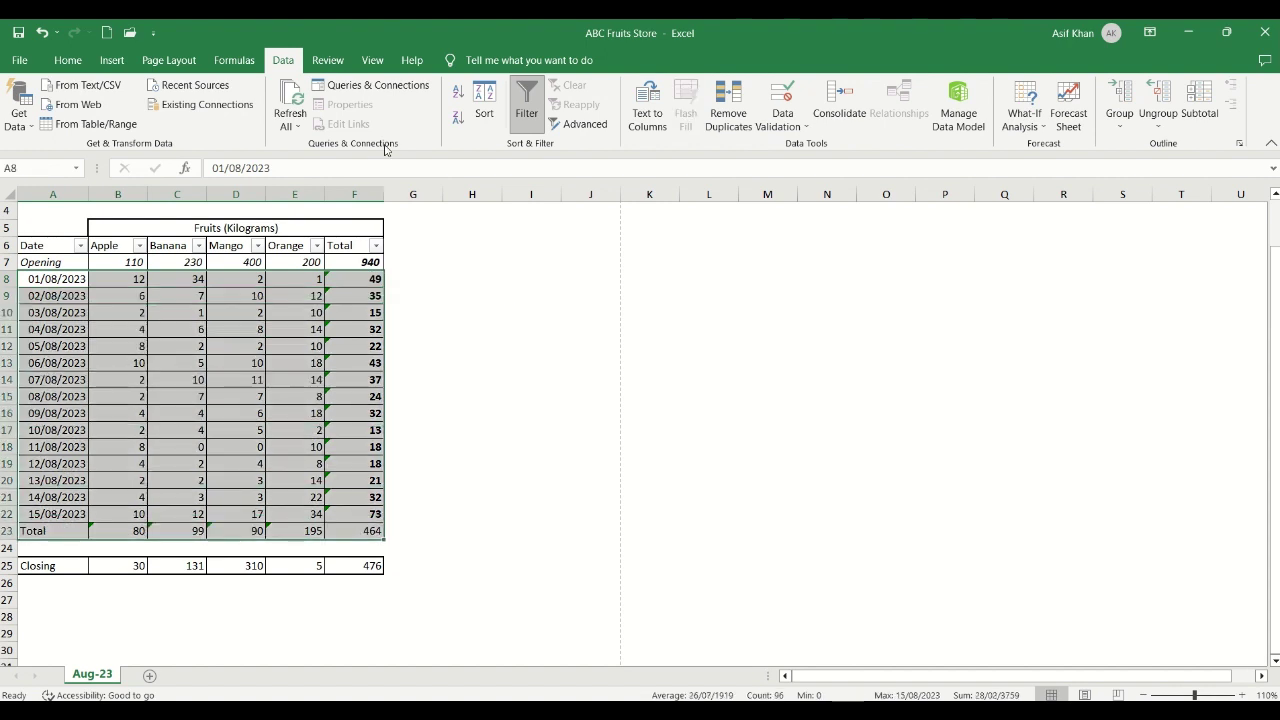